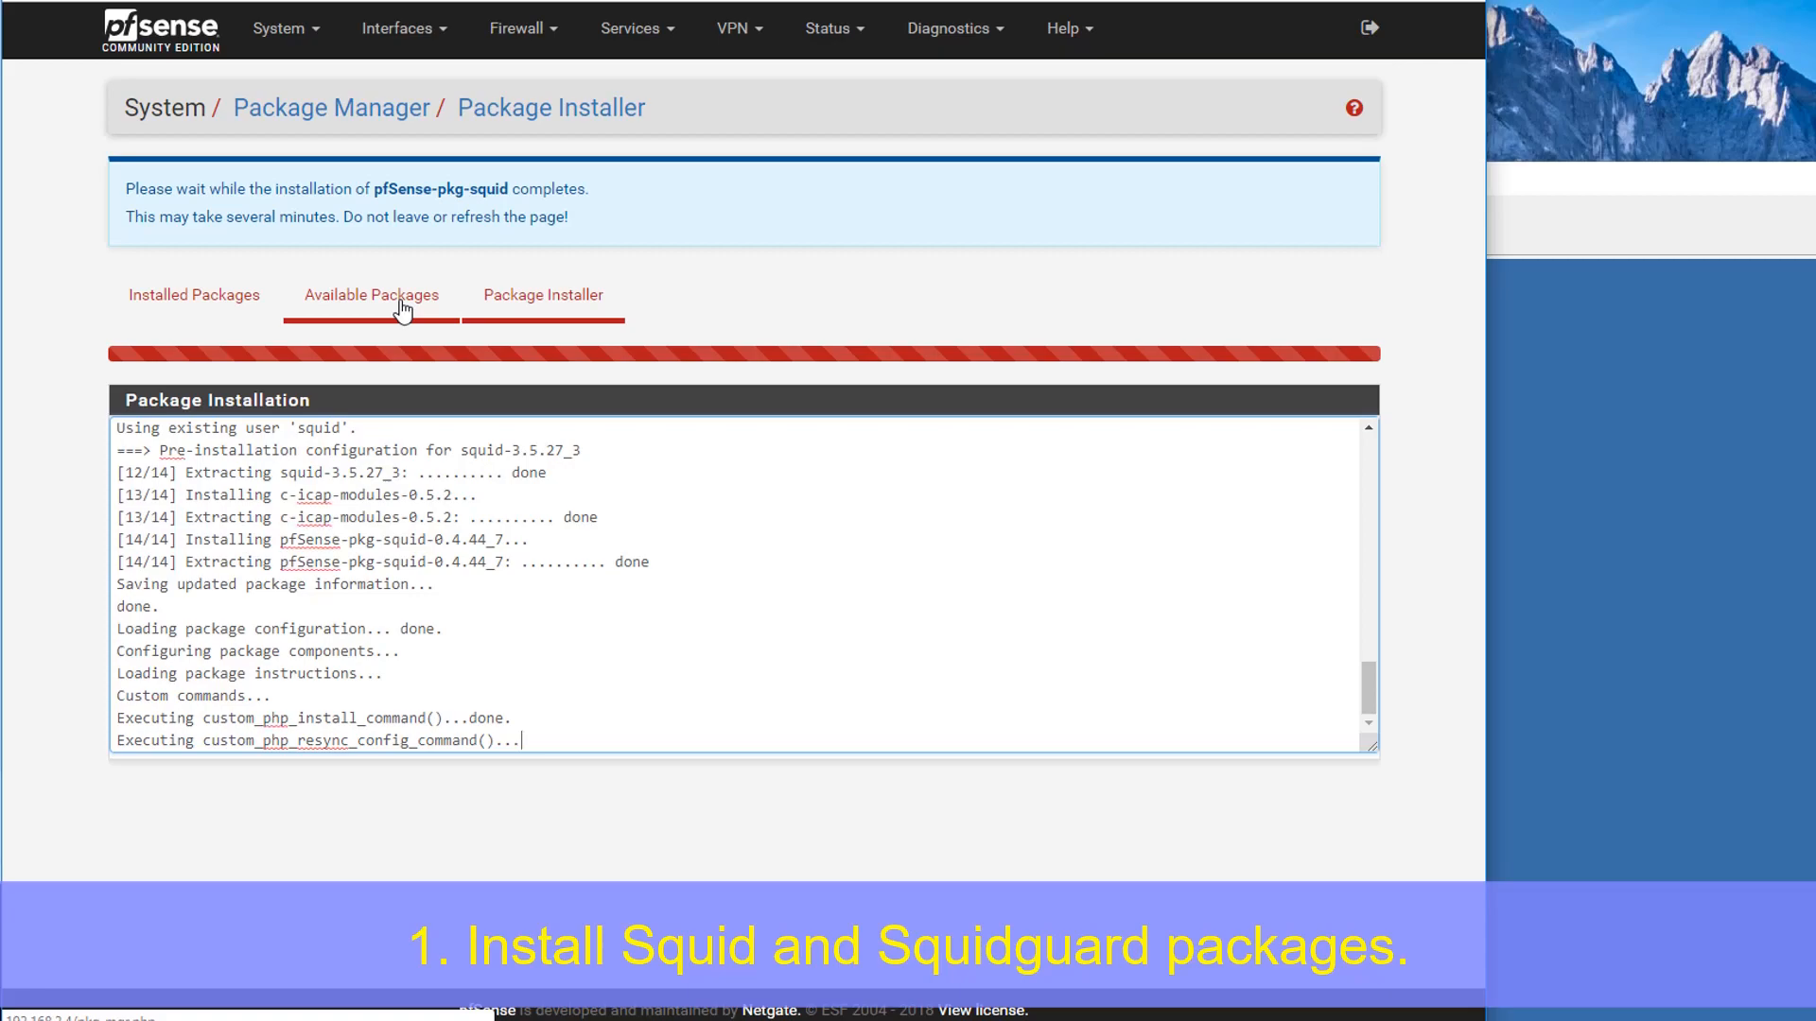
Install the squidGuard package from the available packages and check the end of its installation log
{"action": "left_click", "coordinate": [412, 279]}
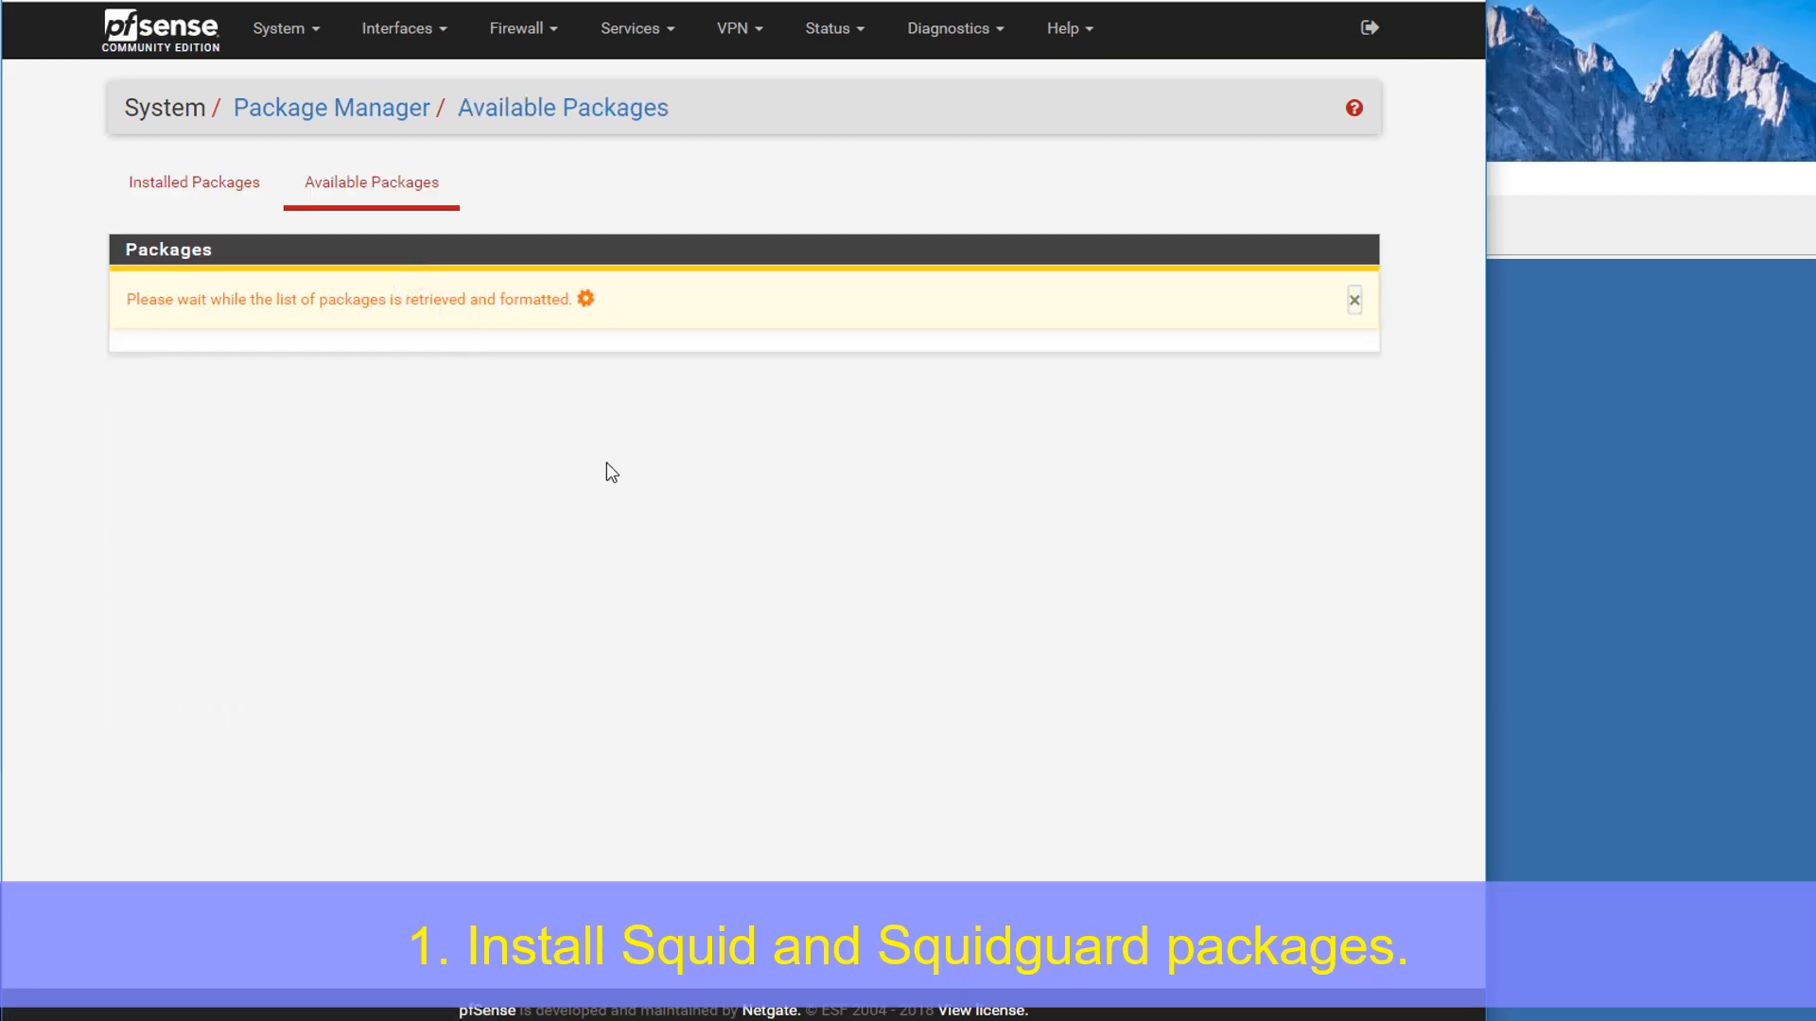
{"action": "scroll", "coordinate": [856, 714], "scroll_direction": "down", "scroll_amount": 20}
{"action": "scroll", "coordinate": [856, 719], "scroll_direction": "down", "scroll_amount": 9}
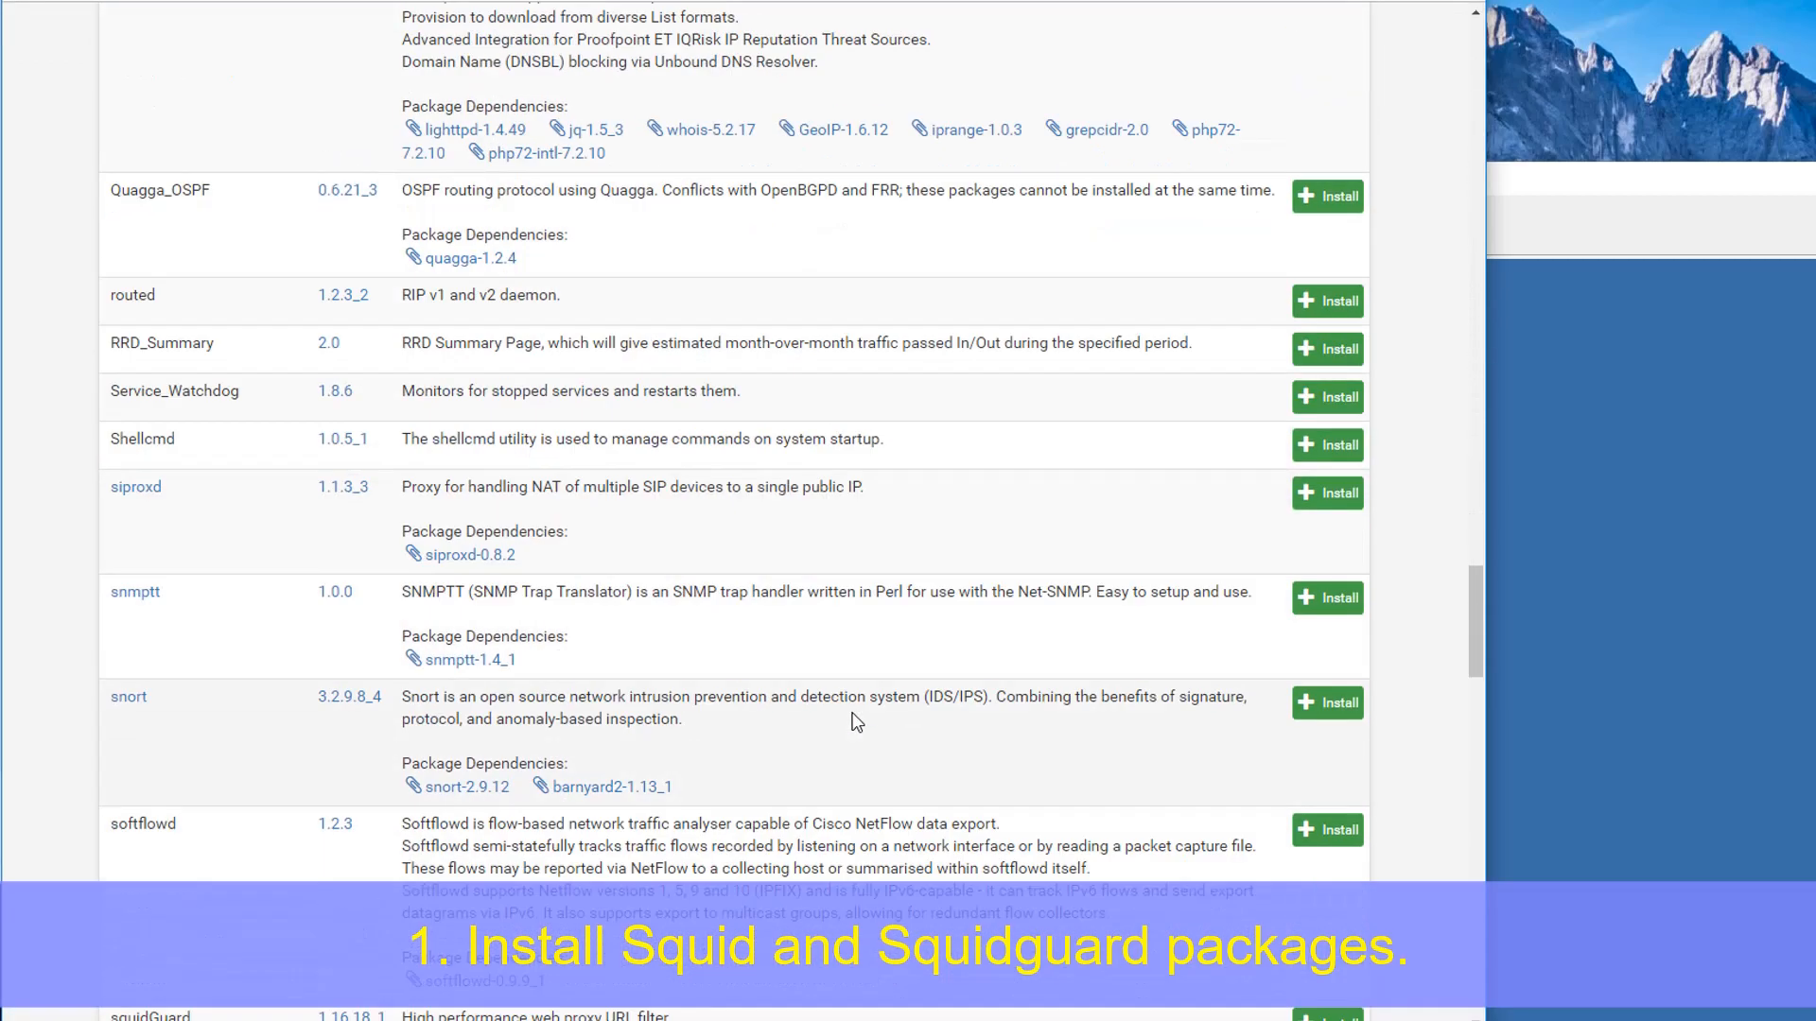
{"action": "left_click", "coordinate": [1326, 579]}
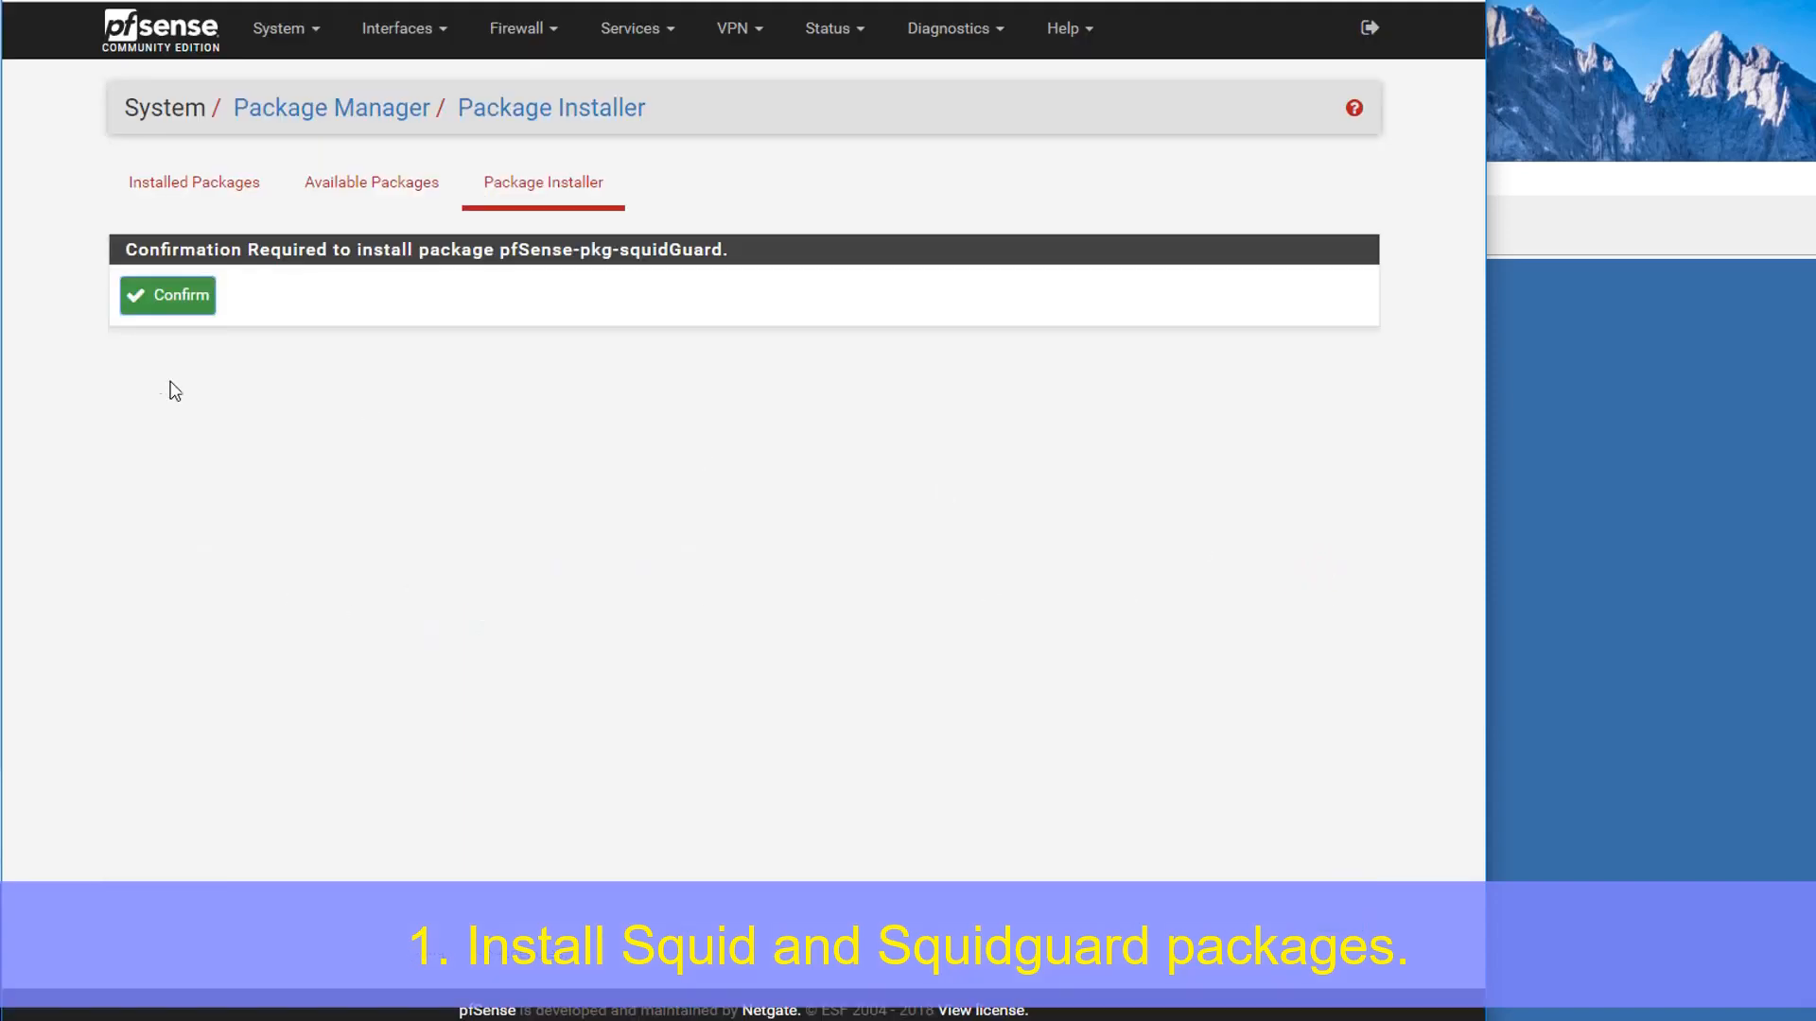
{"action": "left_click", "coordinate": [170, 301]}
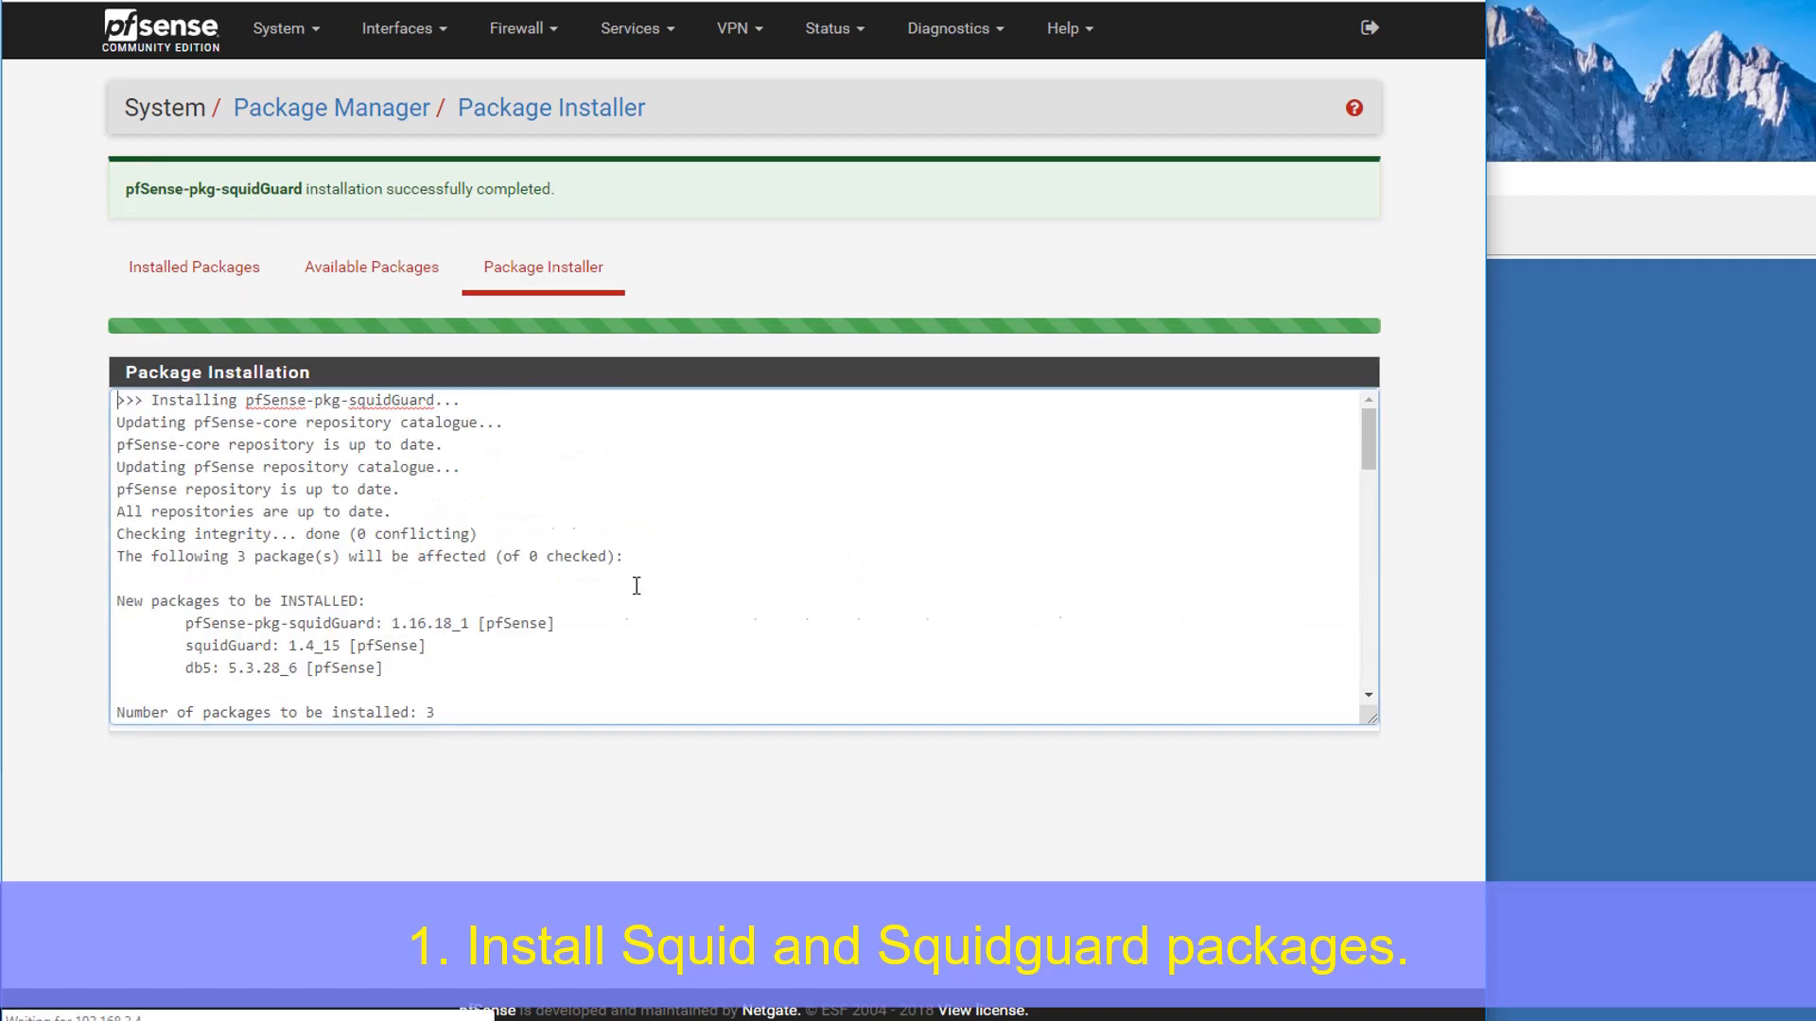
{"action": "left_click_drag", "start_coordinate": [207, 695], "coordinate": [124, 667]}
{"action": "left_click", "coordinate": [124, 668]}
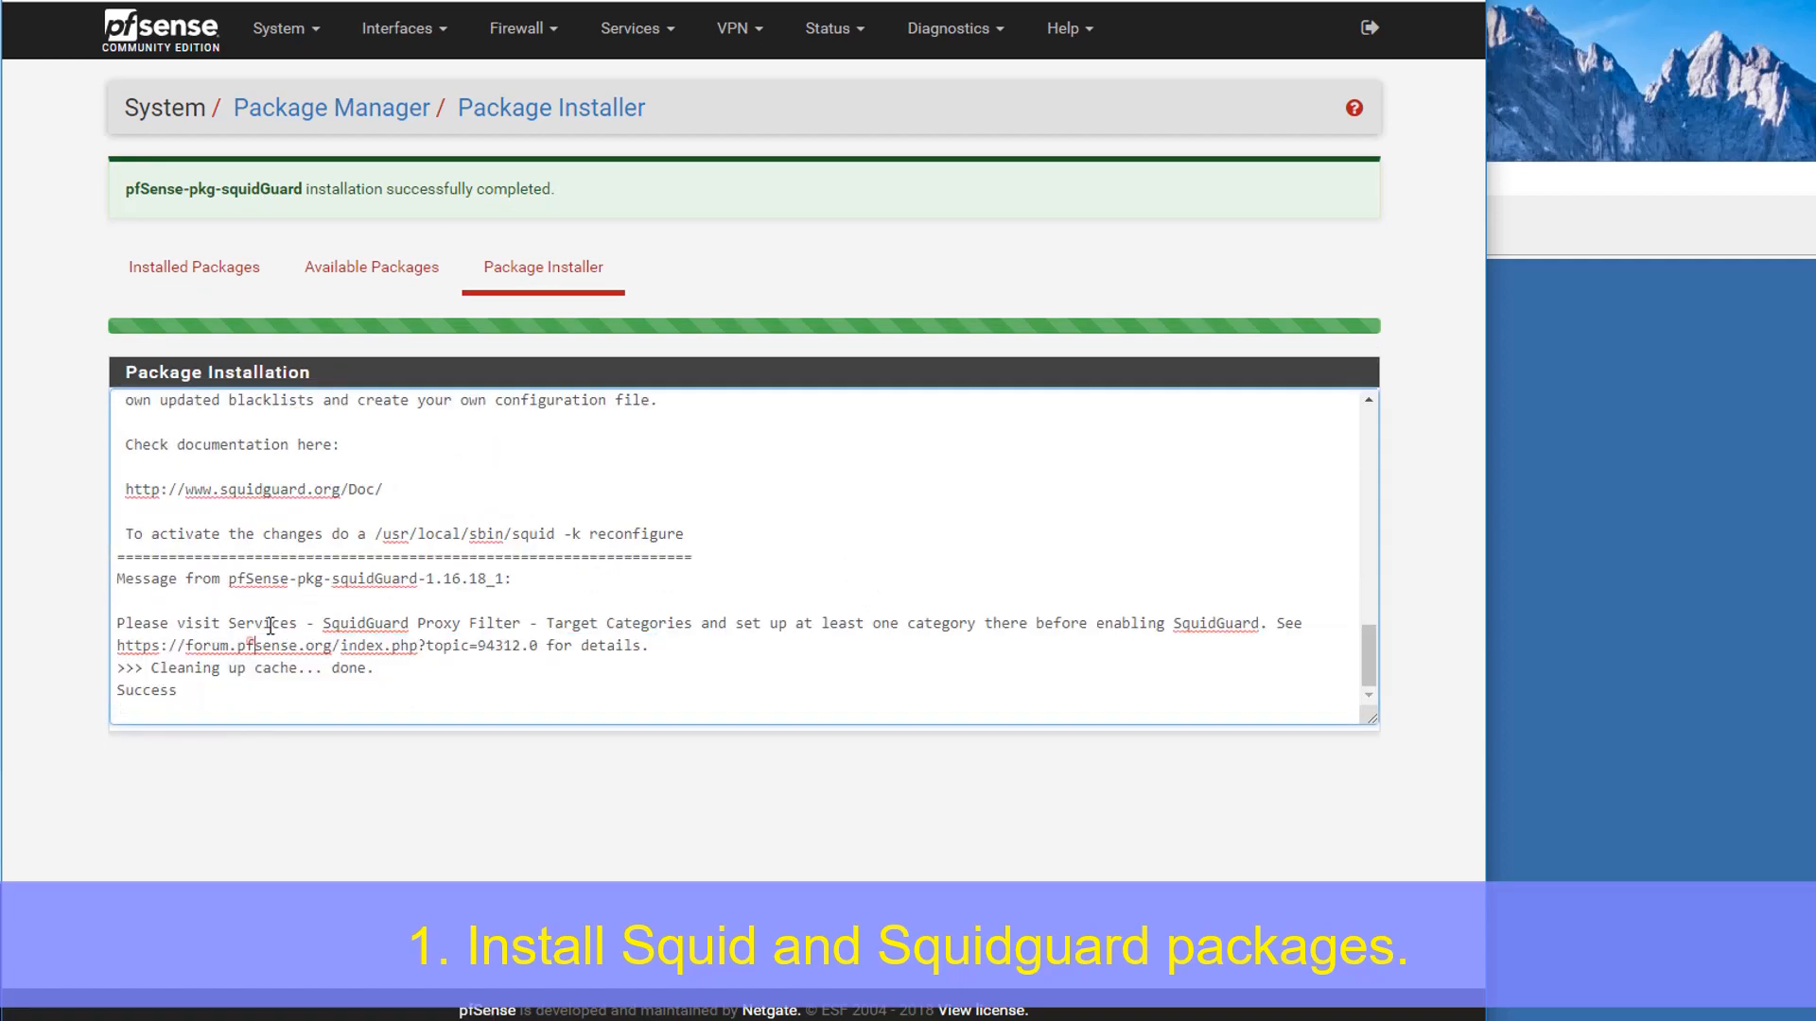
Save the Squid Proxy Server general settings with the proxy enabled on LAN, port 3128 and transparent HTTP proxy enabled
{"action": "left_click", "coordinate": [284, 29]}
{"action": "left_click", "coordinate": [652, 28]}
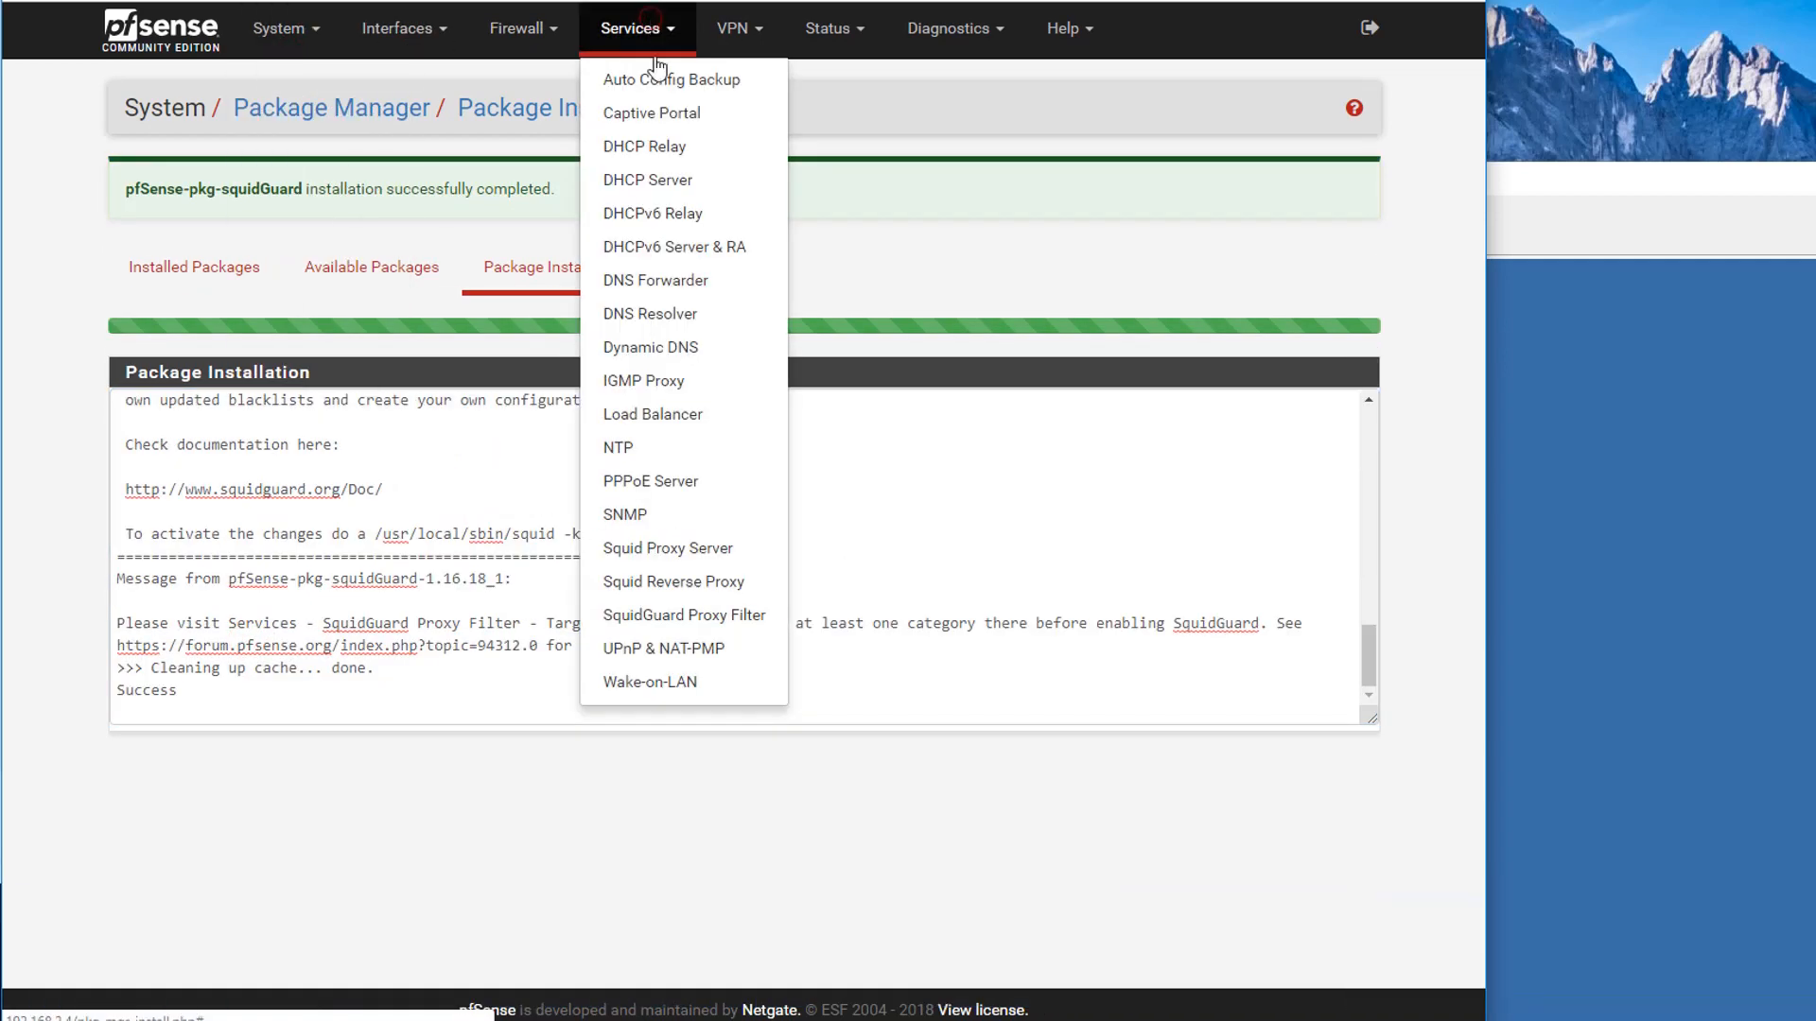
{"action": "left_click", "coordinate": [698, 548]}
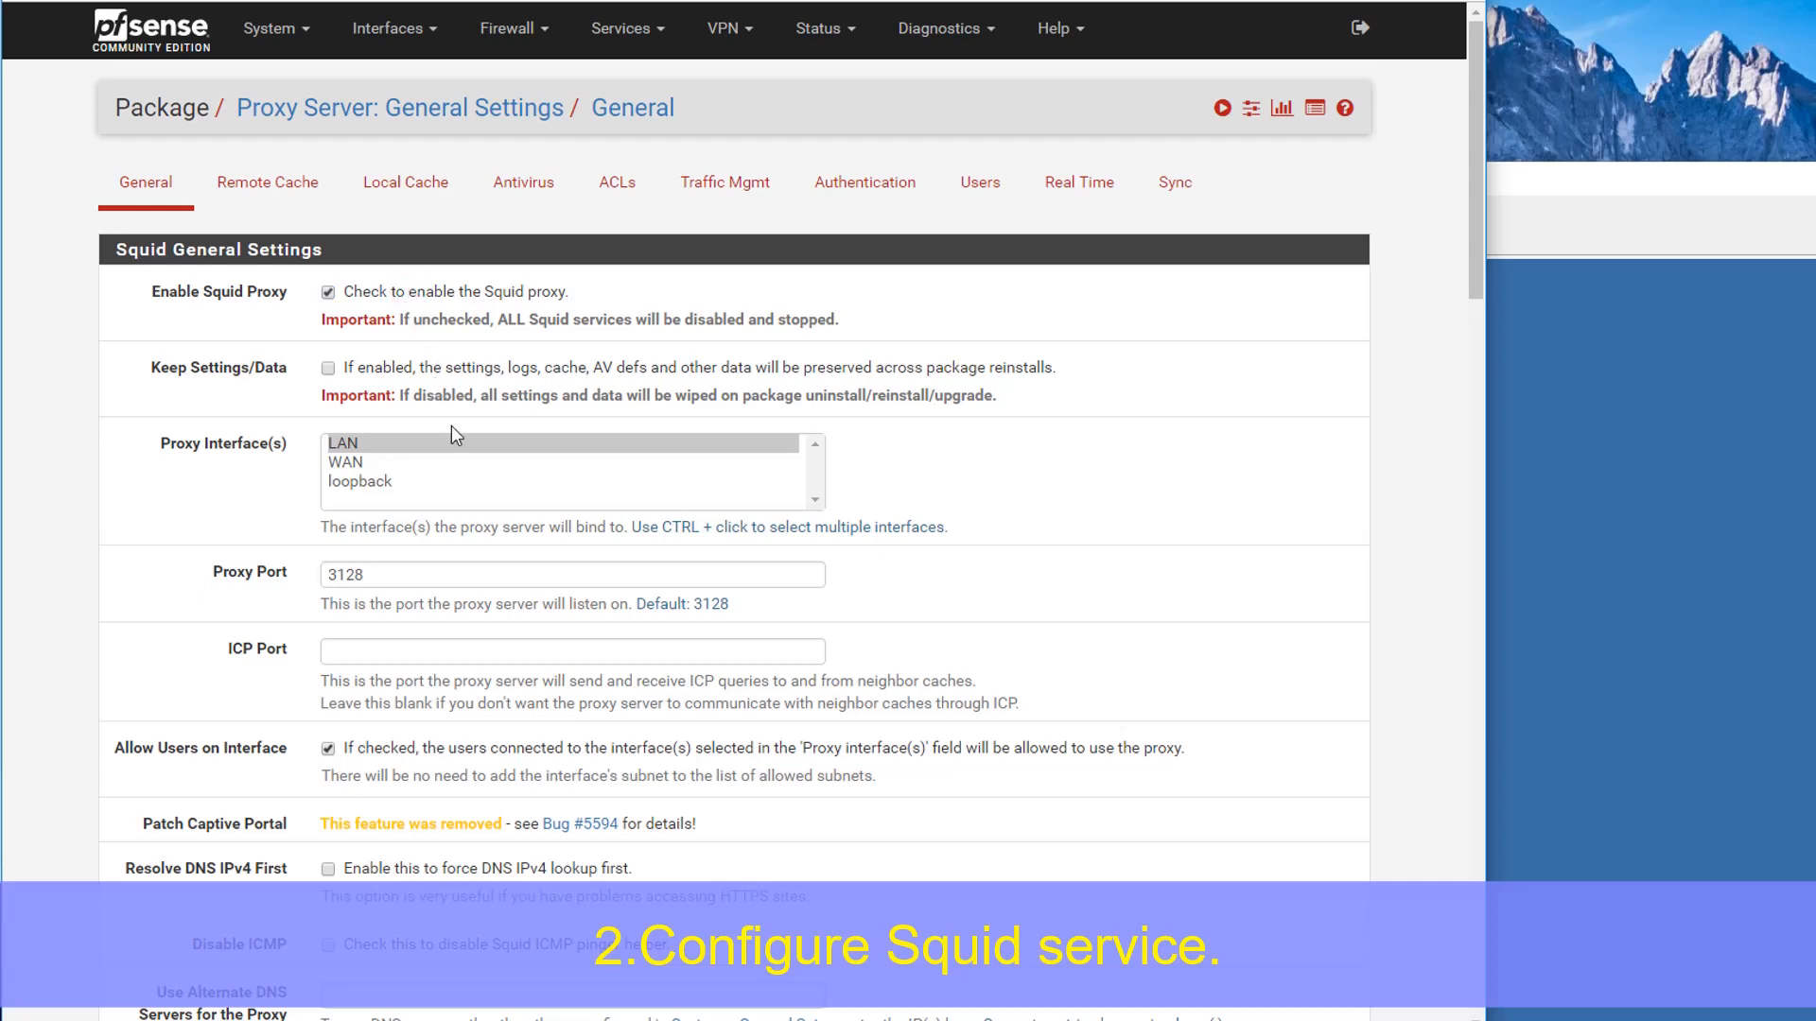
{"action": "scroll", "coordinate": [618, 401], "scroll_direction": "down", "scroll_amount": 3}
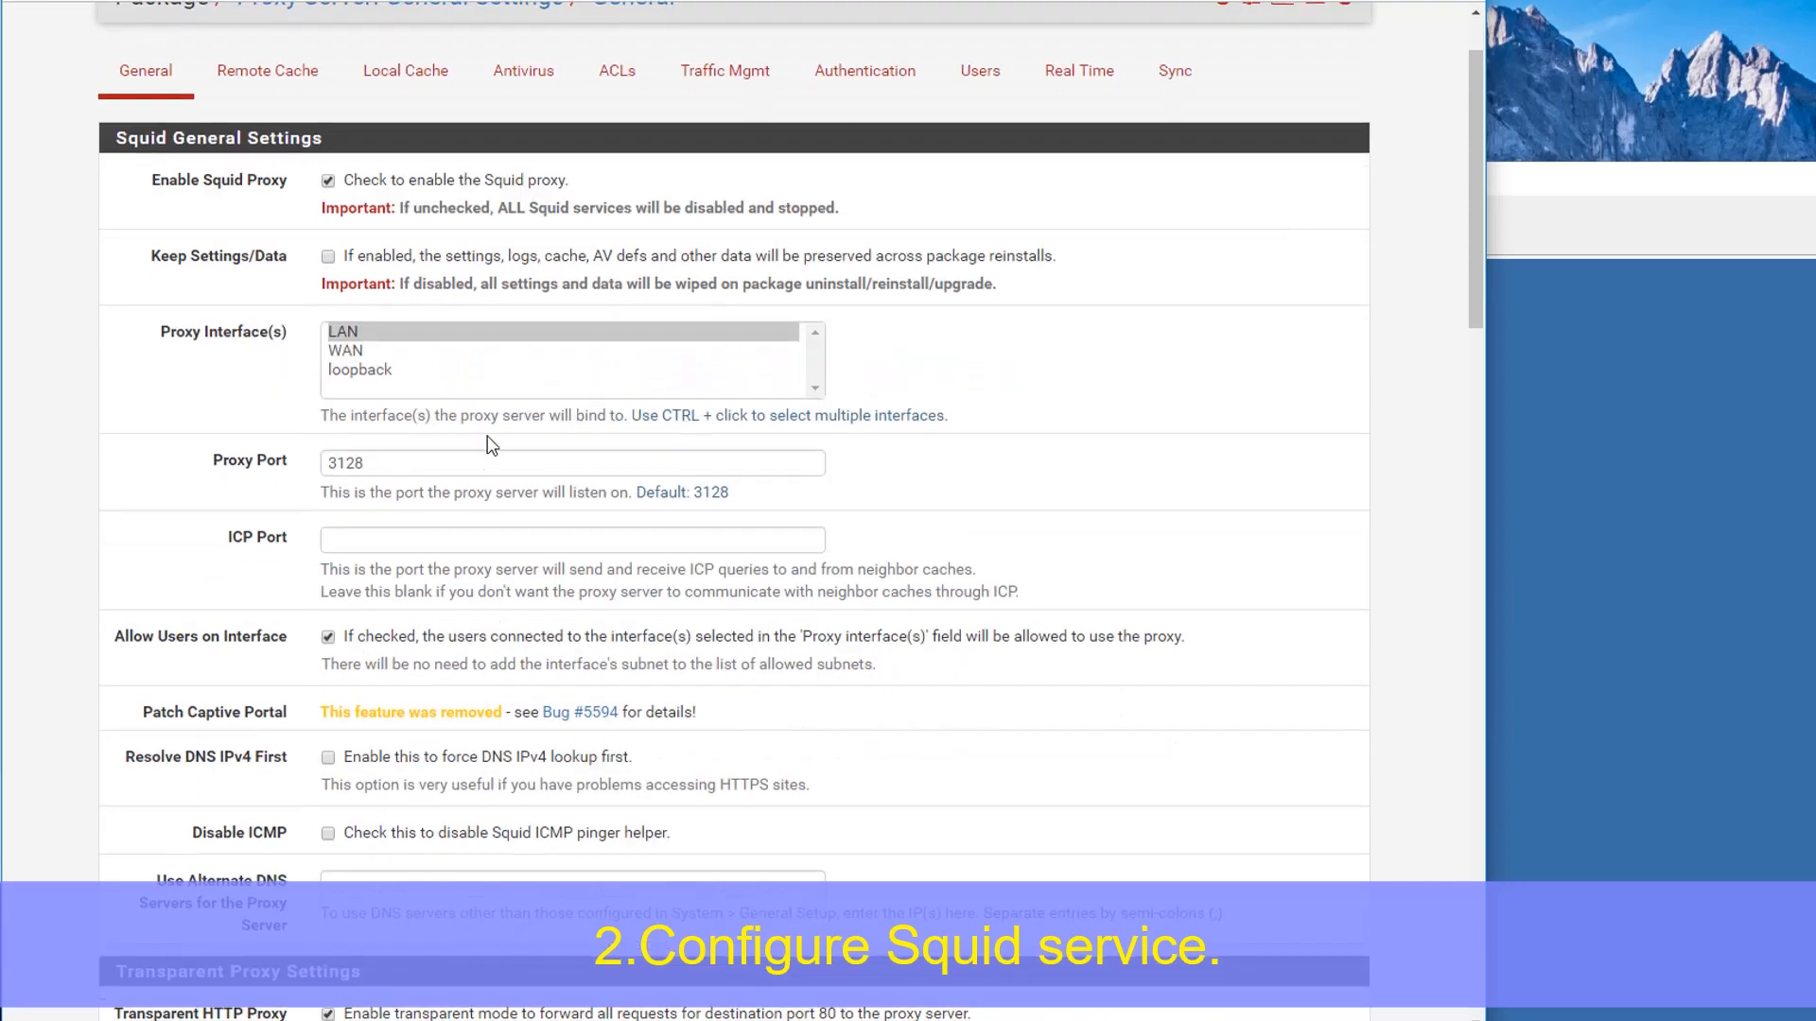
{"action": "scroll", "coordinate": [687, 537], "scroll_direction": "down", "scroll_amount": 6}
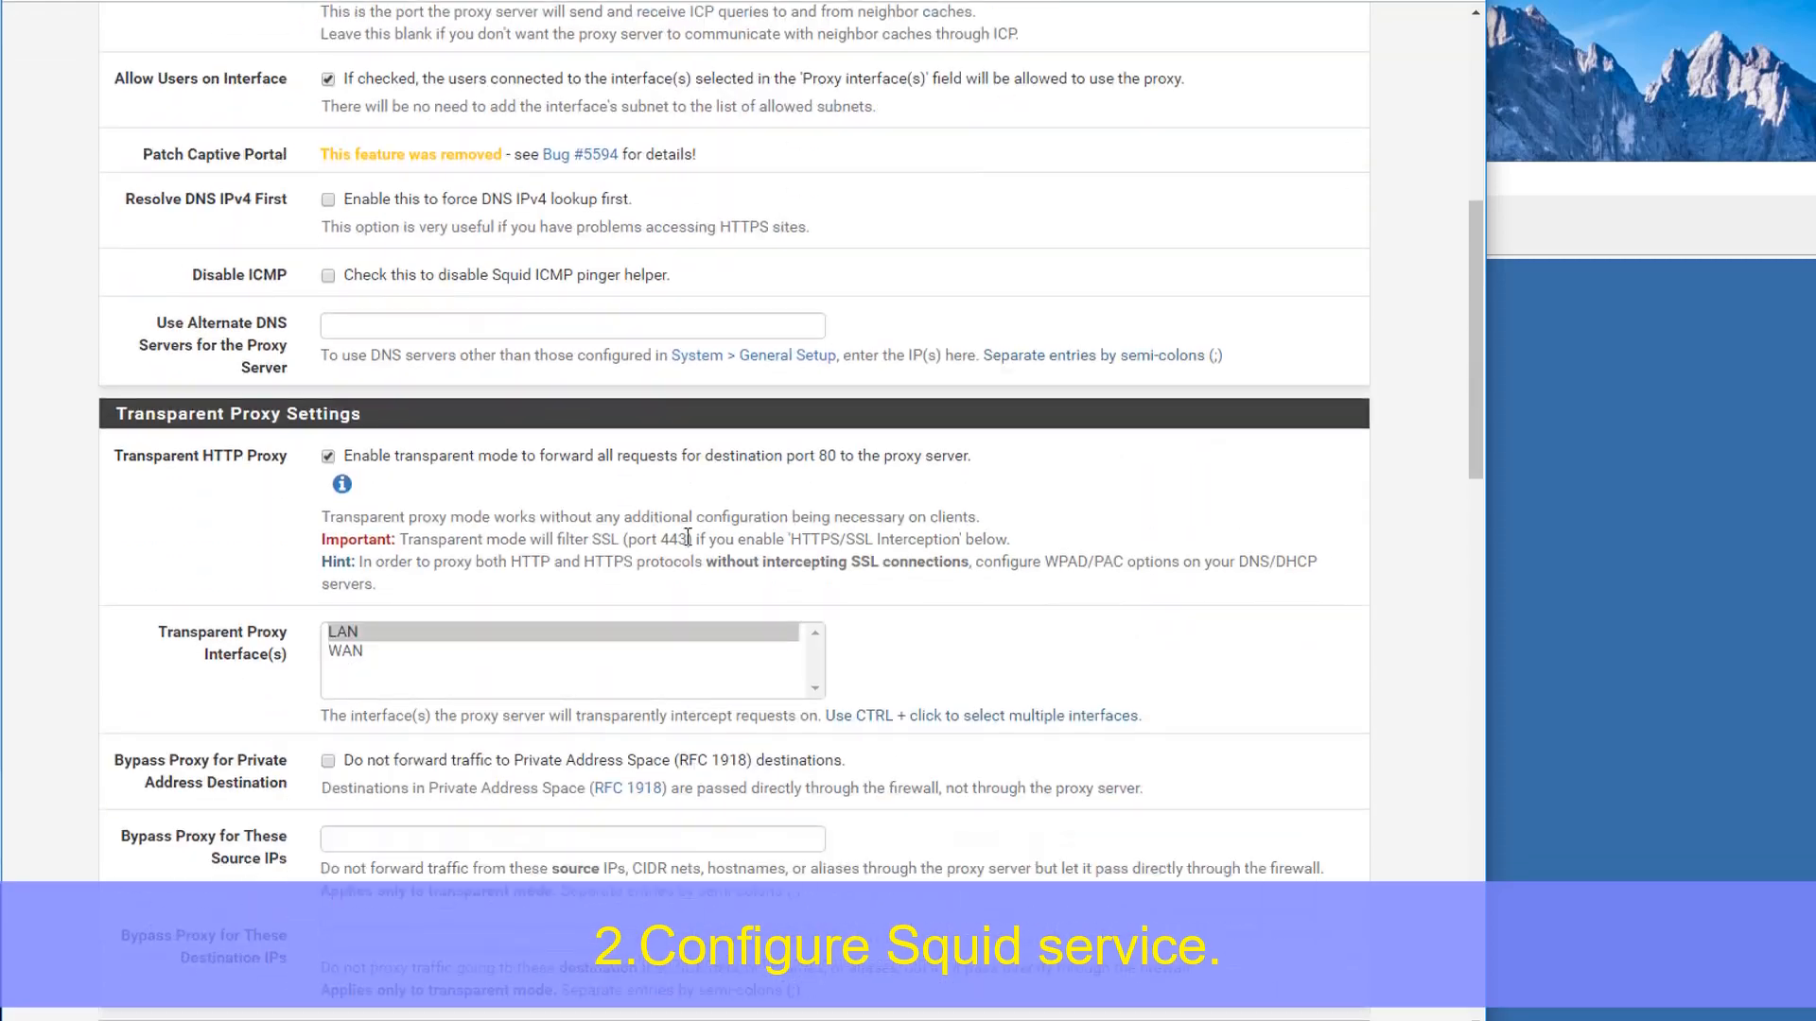
{"action": "scroll", "coordinate": [525, 477], "scroll_direction": "down", "scroll_amount": 3}
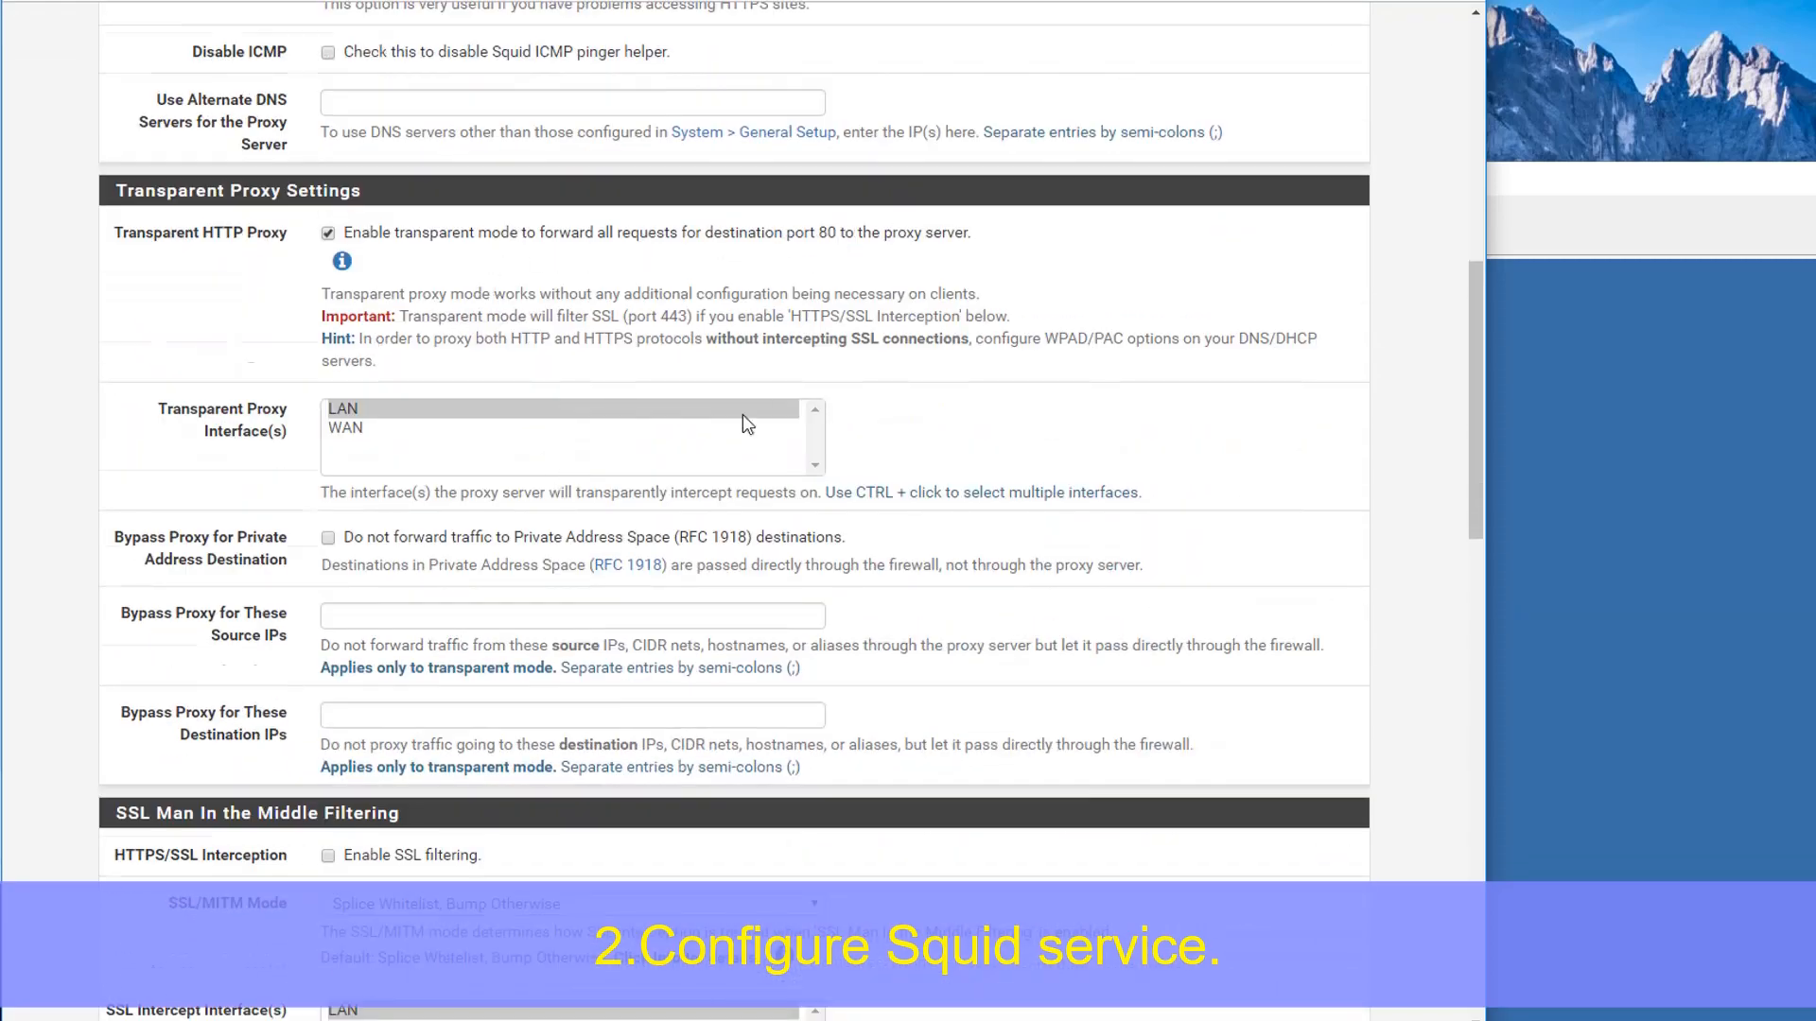
{"action": "scroll", "coordinate": [546, 552], "scroll_direction": "down", "scroll_amount": 7}
{"action": "scroll", "coordinate": [700, 422], "scroll_direction": "down", "scroll_amount": 15}
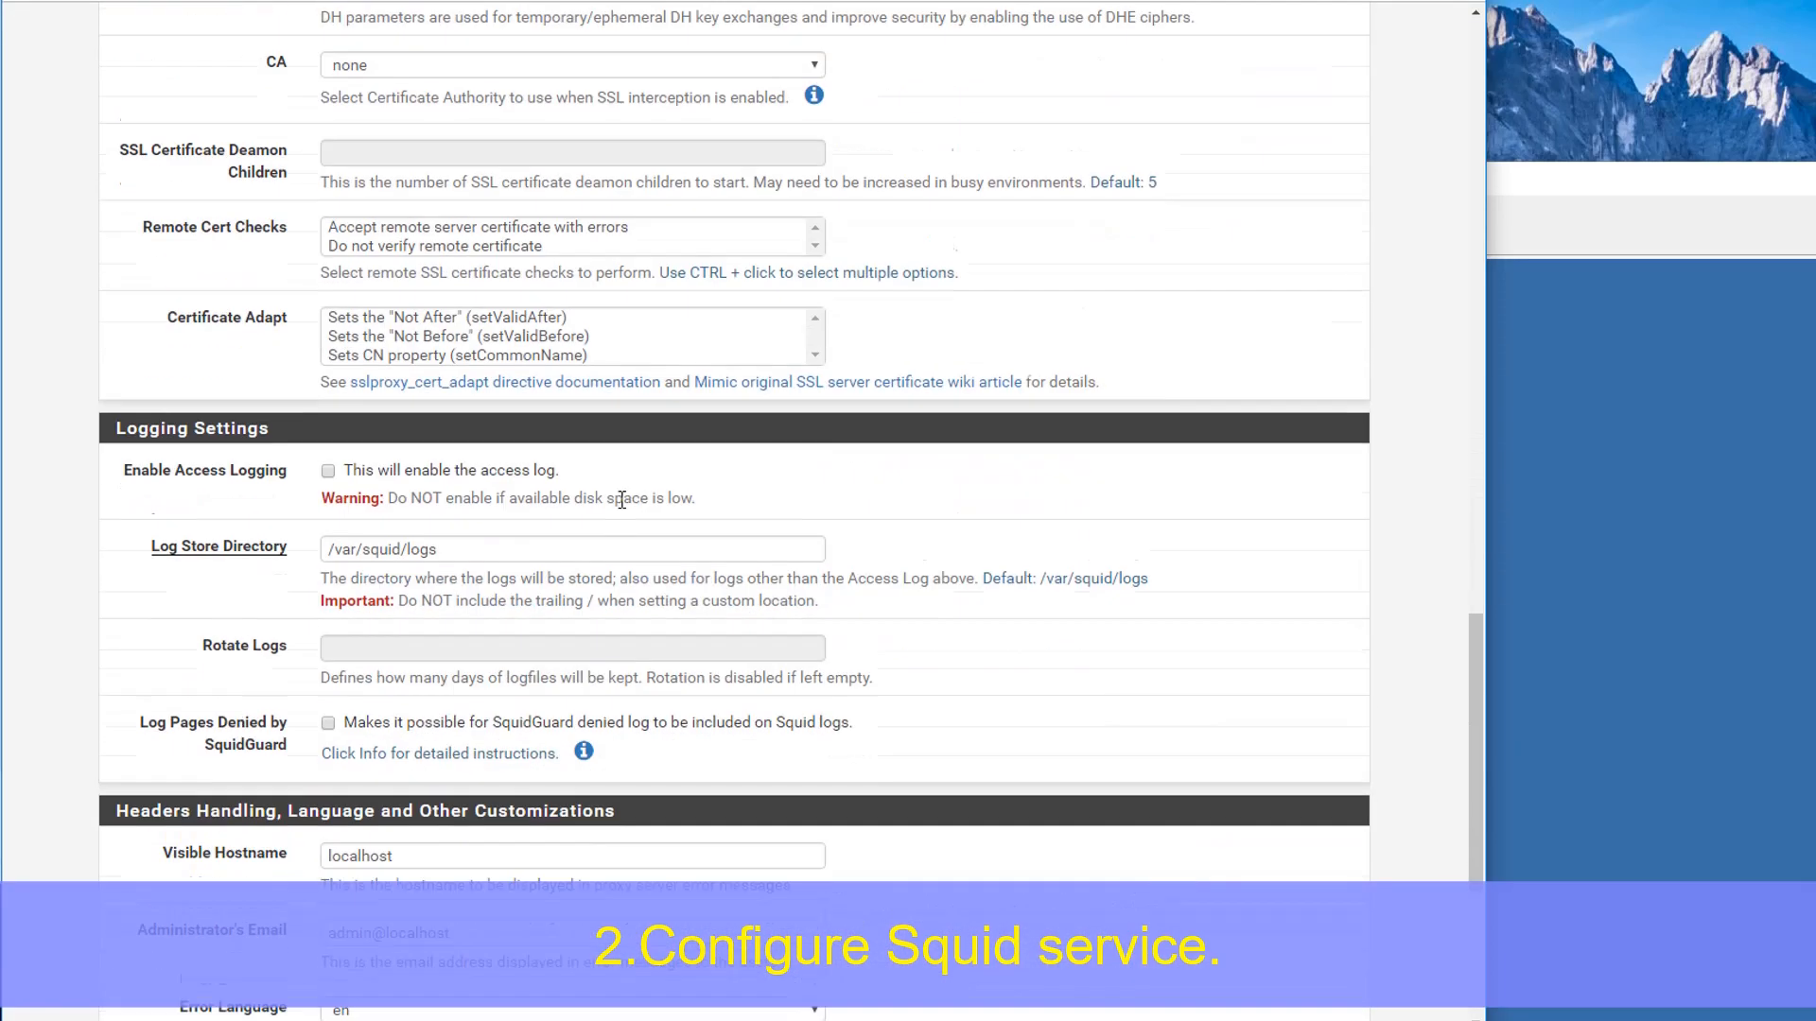
{"action": "scroll", "coordinate": [574, 533], "scroll_direction": "down", "scroll_amount": 2}
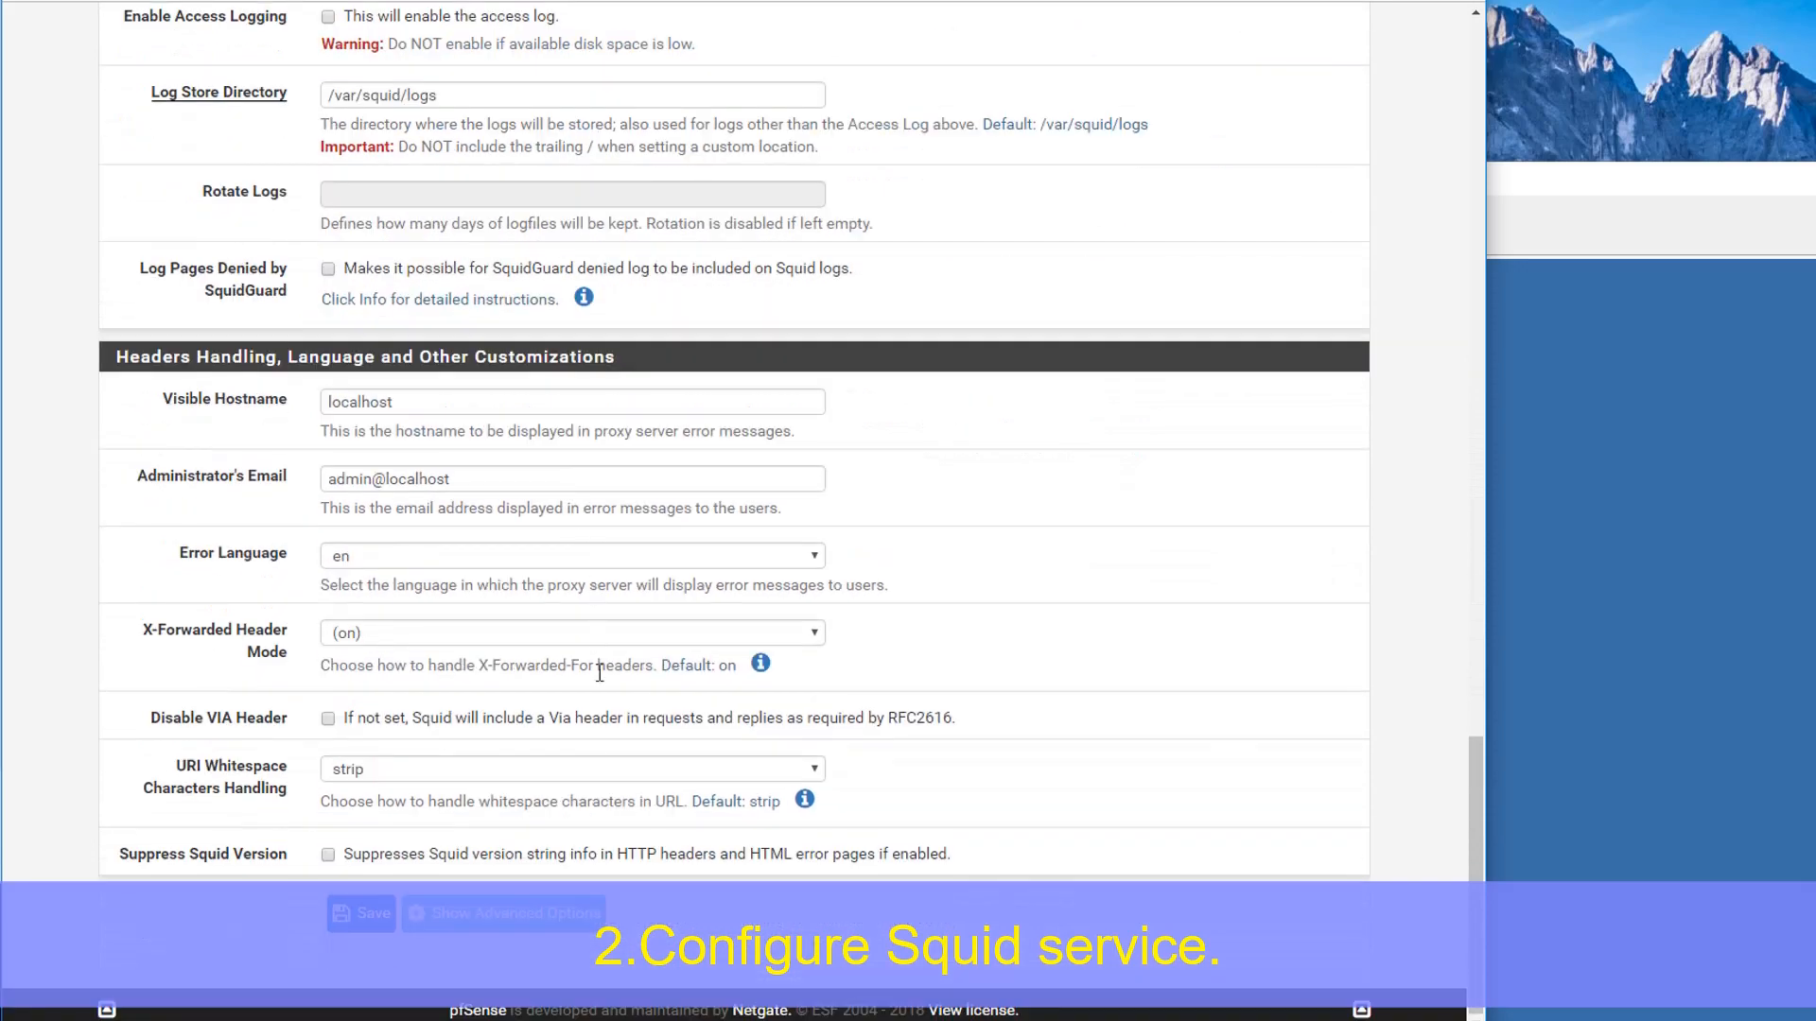
{"action": "left_click", "coordinate": [372, 915]}
{"action": "scroll", "coordinate": [495, 558], "scroll_direction": "up", "scroll_amount": 10}
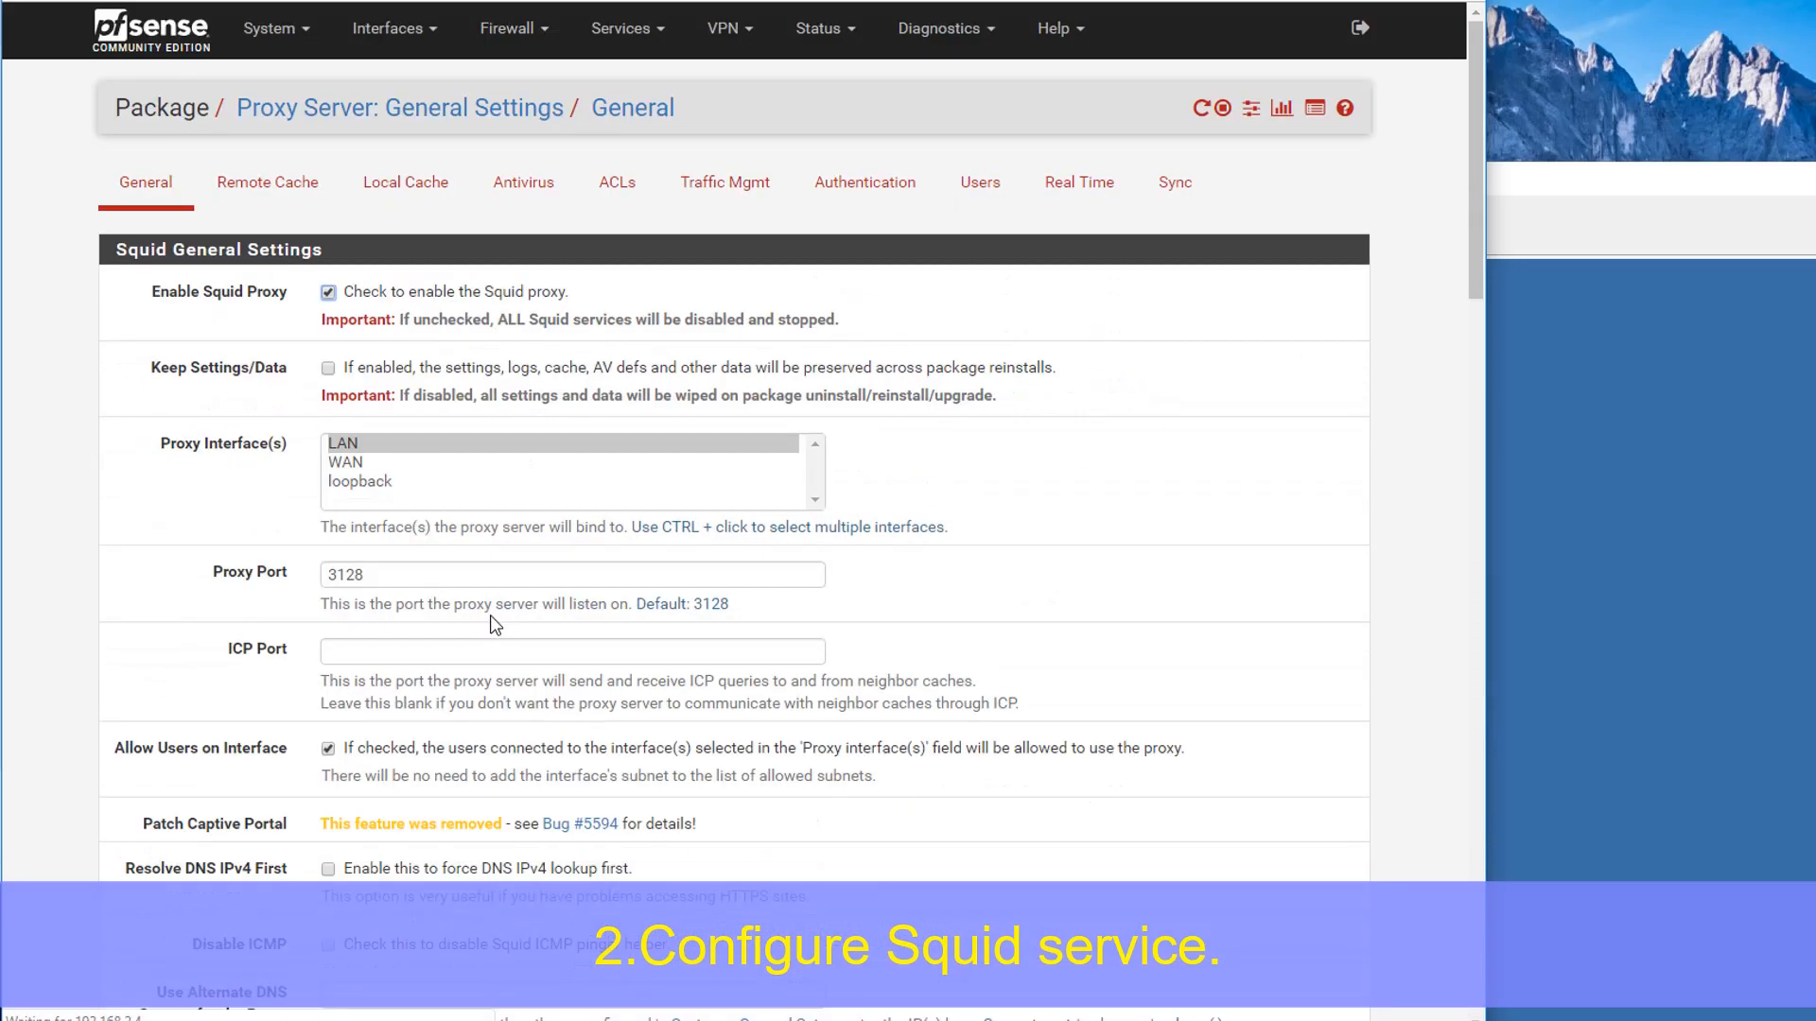
Save the Squid local cache settings with the existing values
{"action": "left_click", "coordinate": [310, 200]}
{"action": "left_click", "coordinate": [416, 189]}
{"action": "scroll", "coordinate": [484, 662], "scroll_direction": "down", "scroll_amount": 12}
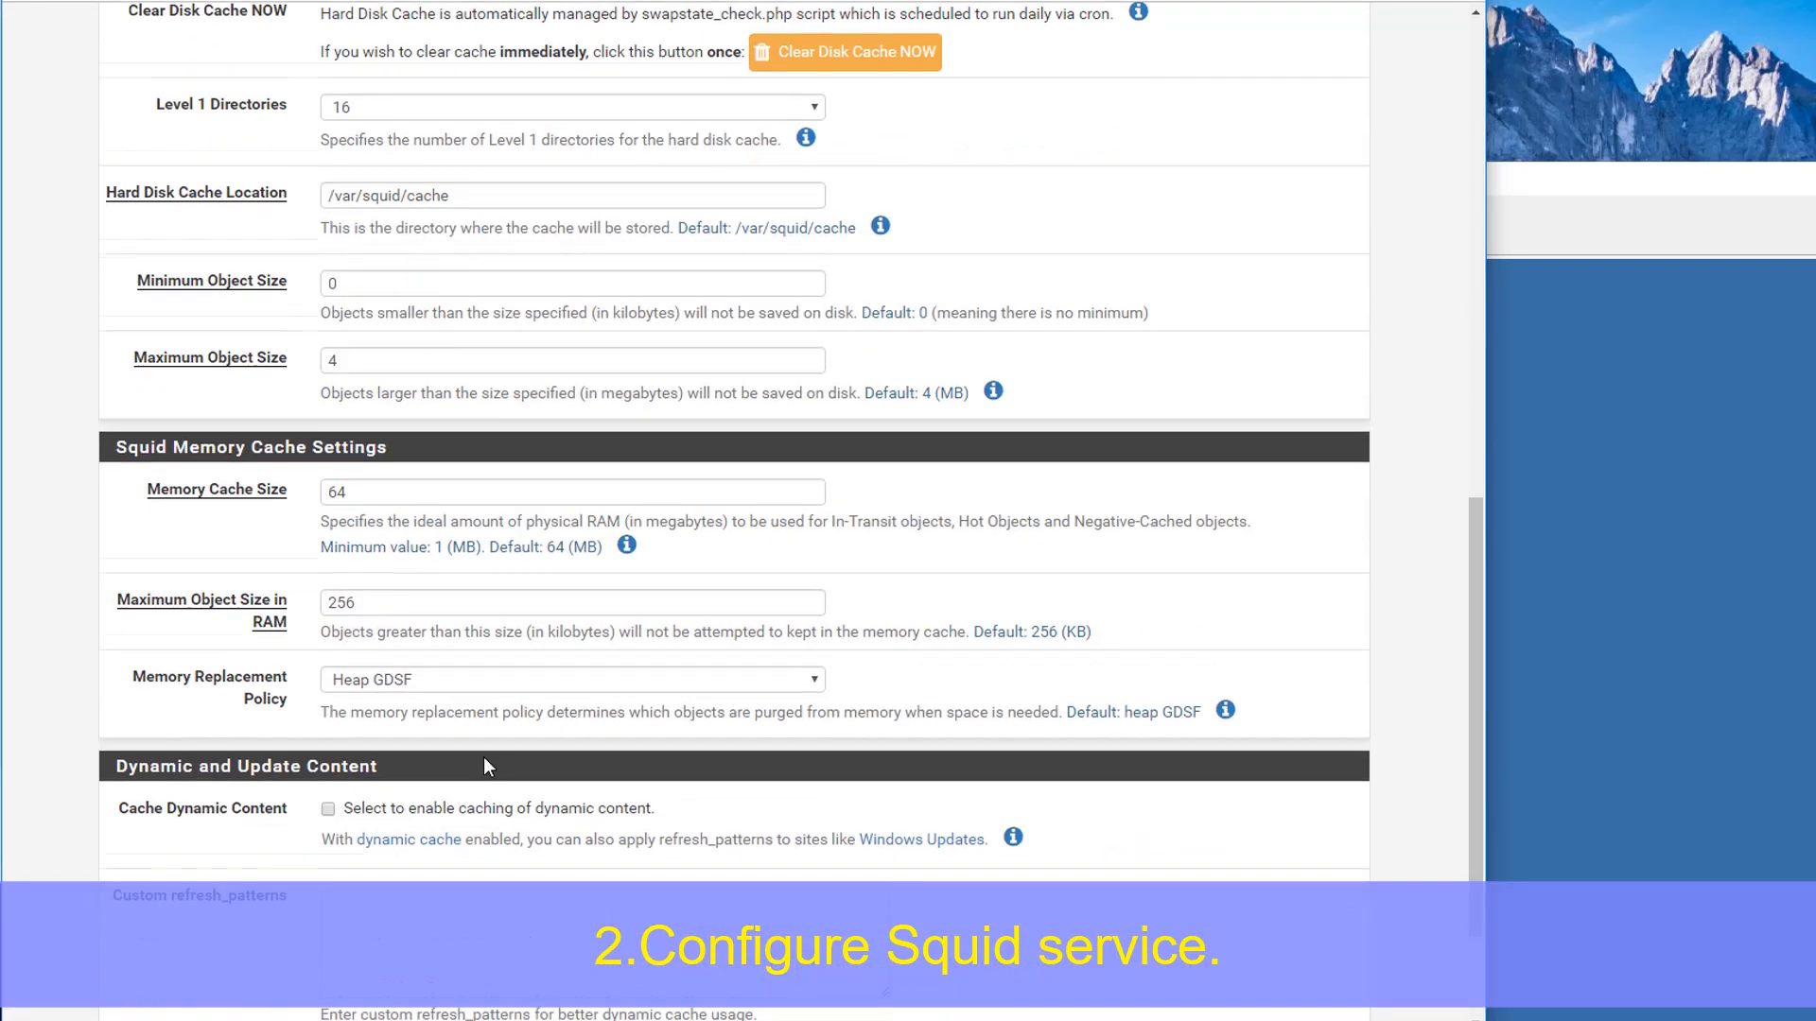
{"action": "scroll", "coordinate": [484, 756], "scroll_direction": "down", "scroll_amount": 2}
{"action": "left_click", "coordinate": [371, 918]}
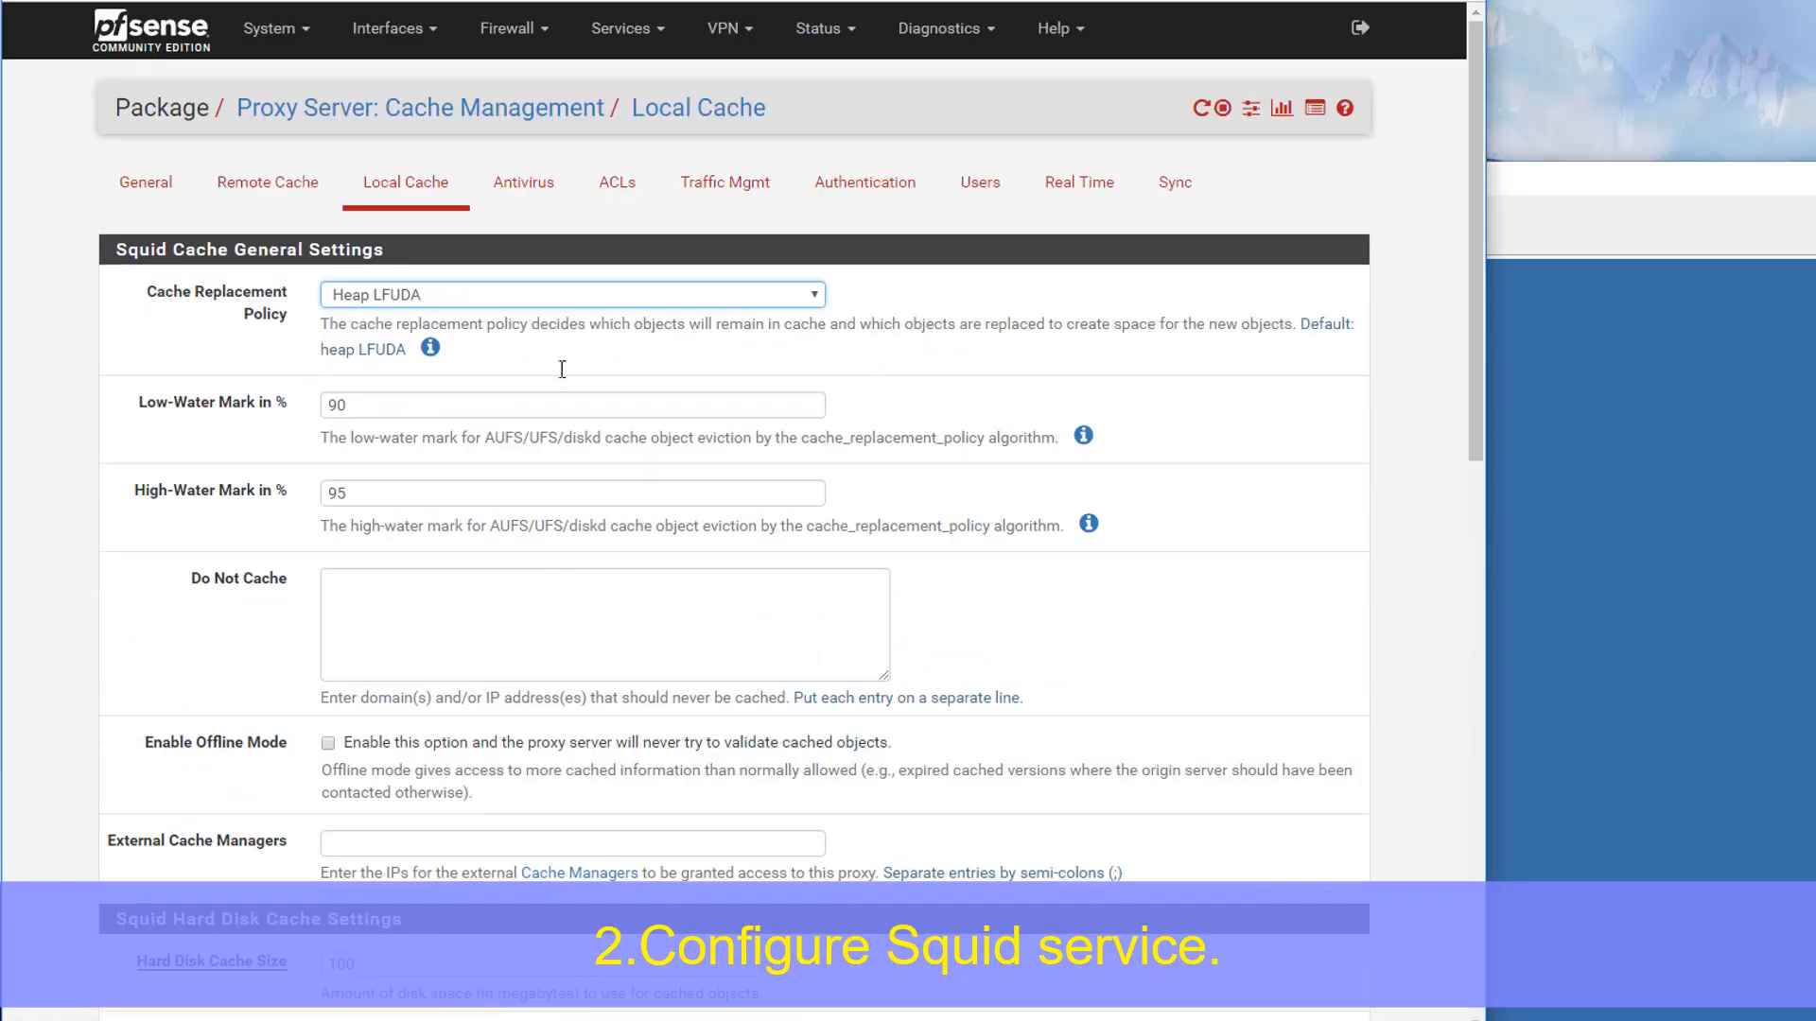
Look through the Squid antivirus, access control and traffic management settings, and return to the general settings
{"action": "left_click", "coordinate": [537, 181]}
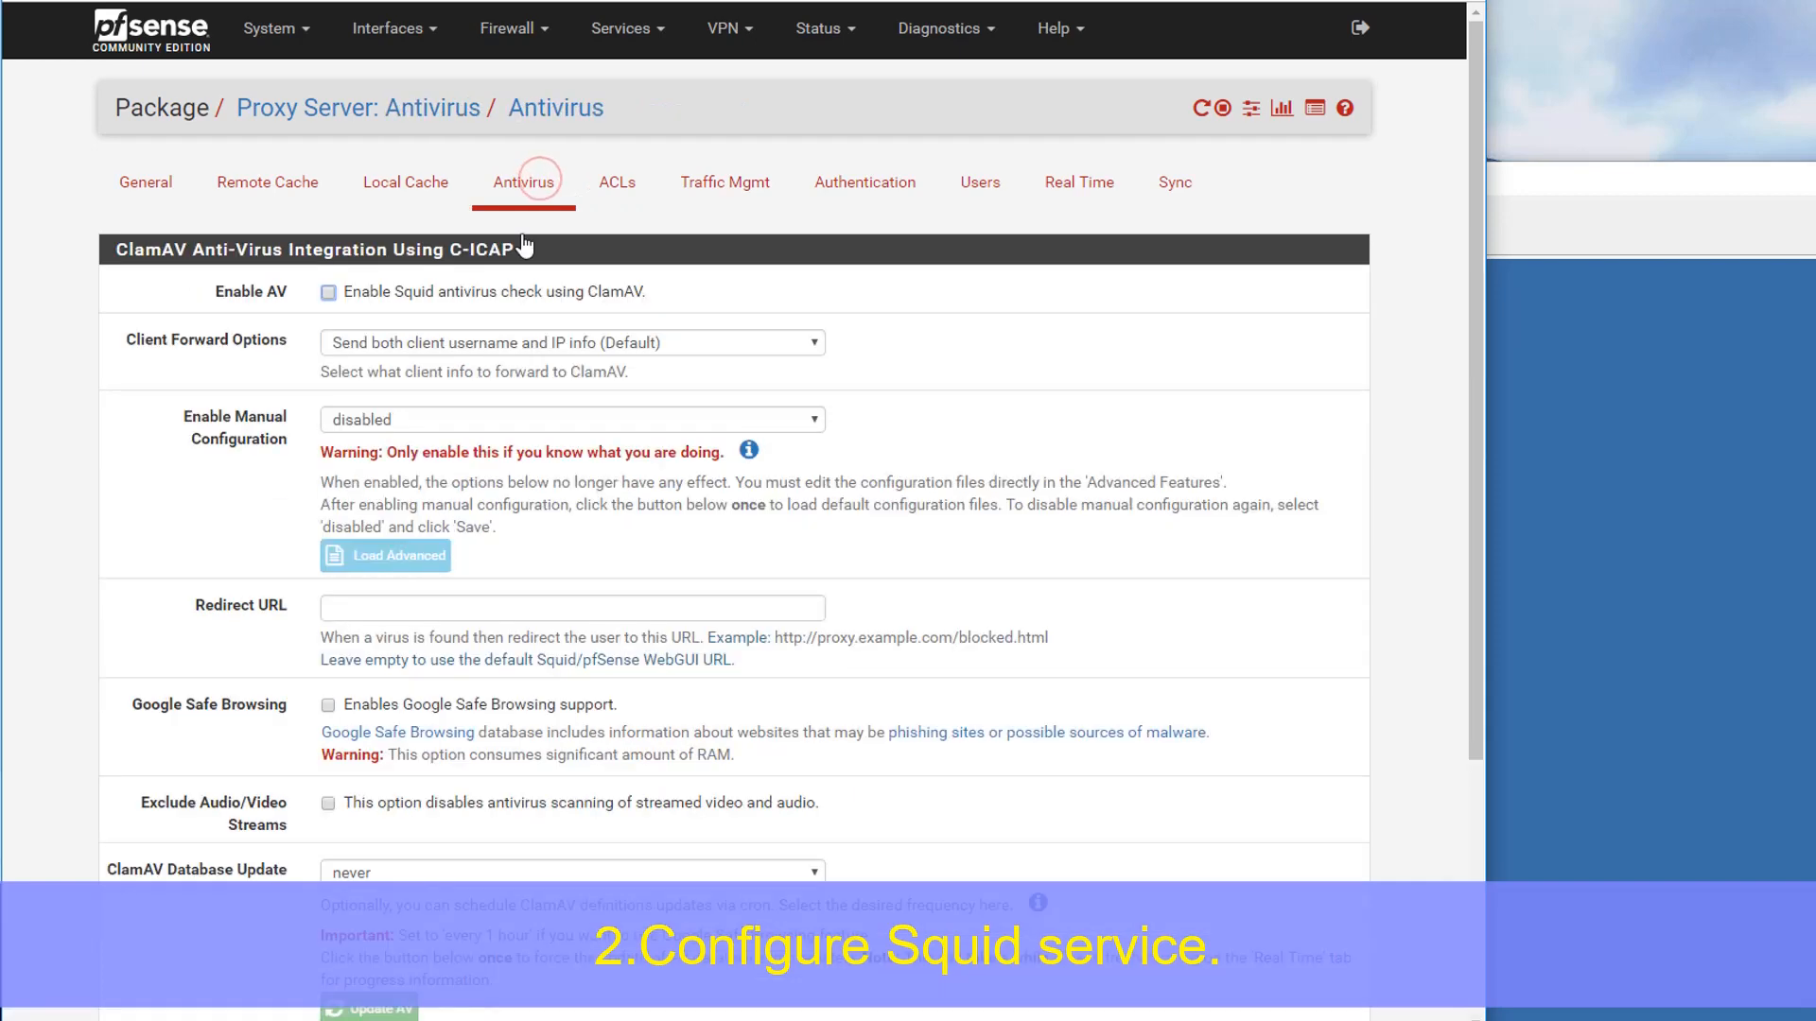
{"action": "left_click", "coordinate": [617, 184]}
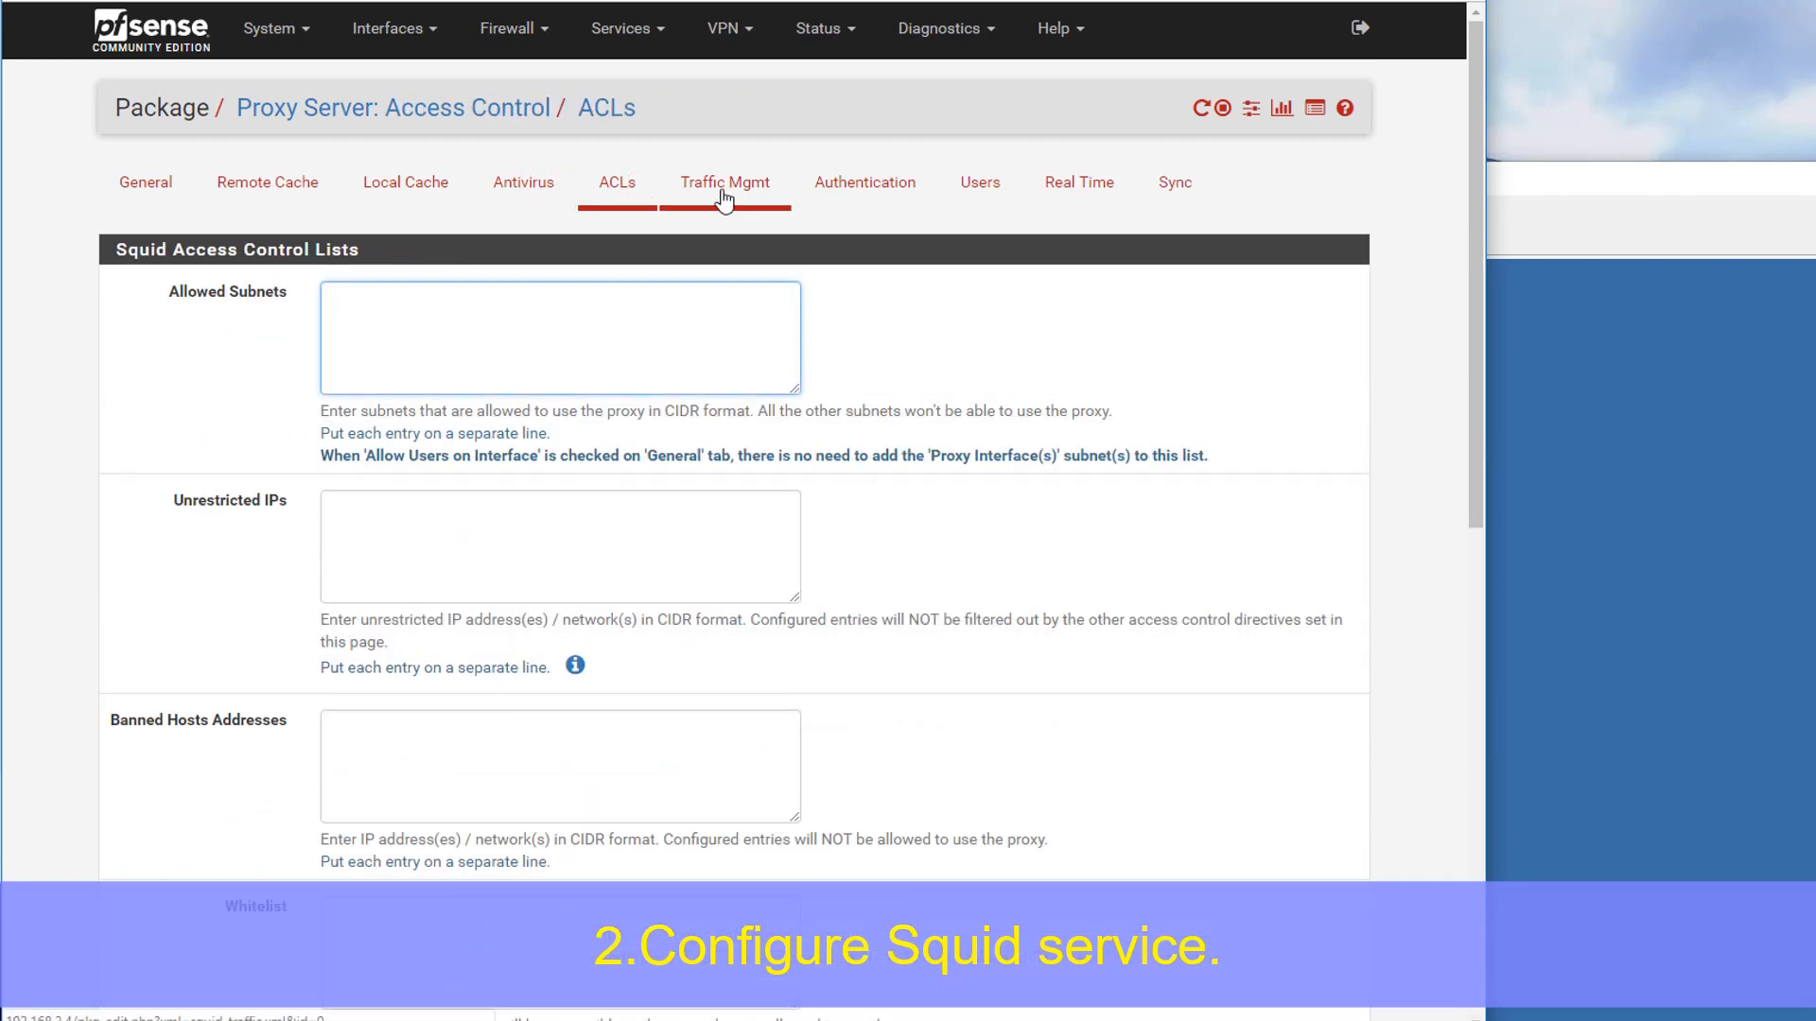
{"action": "left_click", "coordinate": [723, 193]}
{"action": "left_click", "coordinate": [137, 183]}
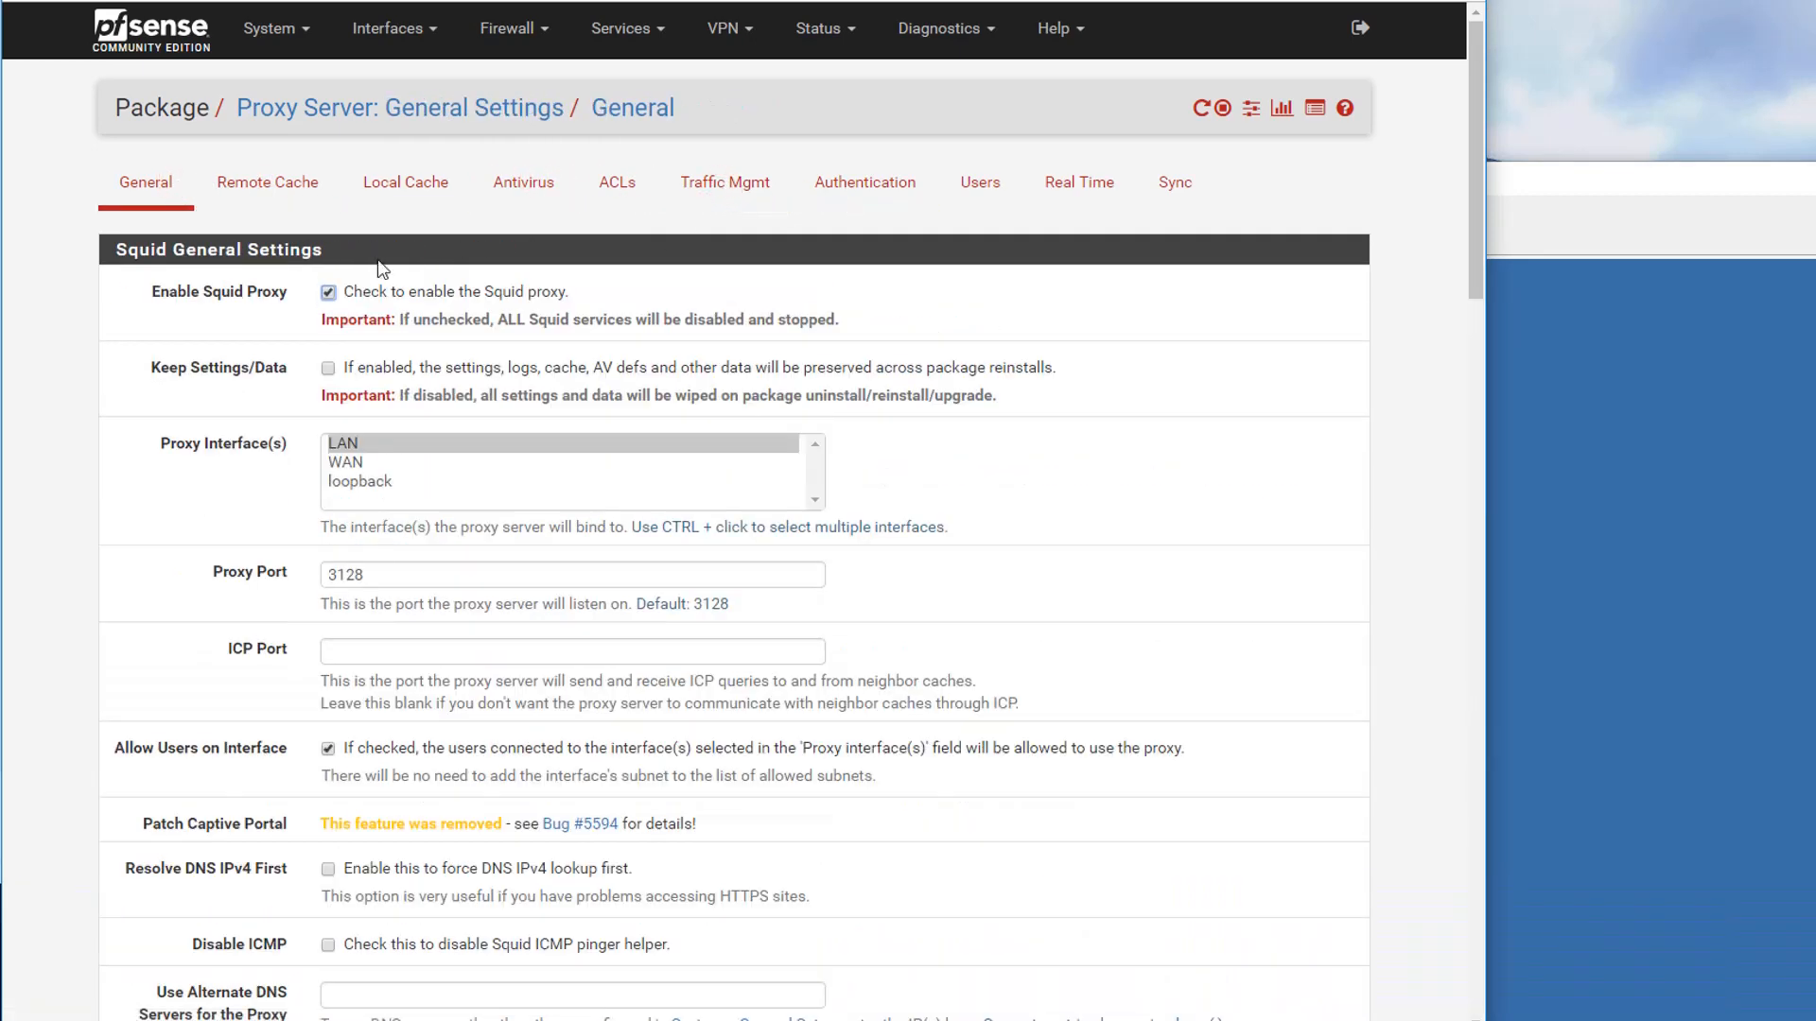
{"action": "scroll", "coordinate": [680, 378], "scroll_direction": "down", "scroll_amount": 4}
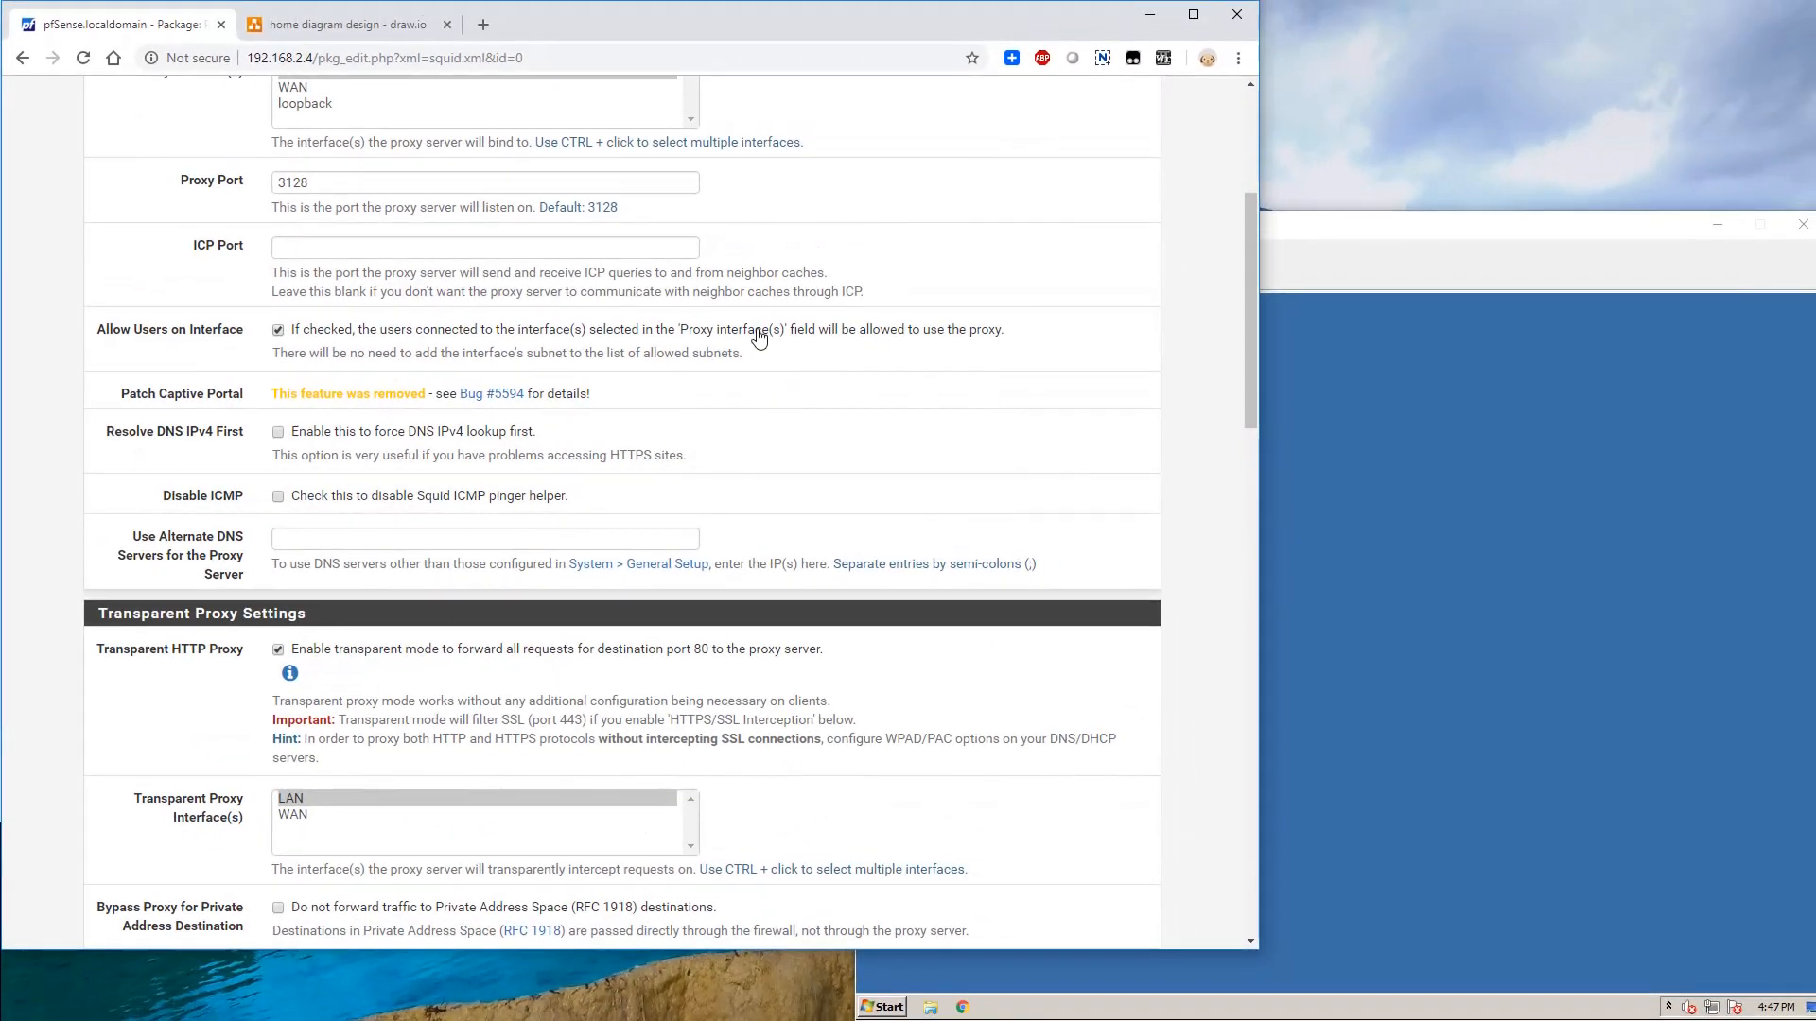
View the pfSense topology diagram in draw.io, and run ipconfig in a command prompt on the Windows 7 virtual machine
{"action": "left_click", "coordinate": [350, 24]}
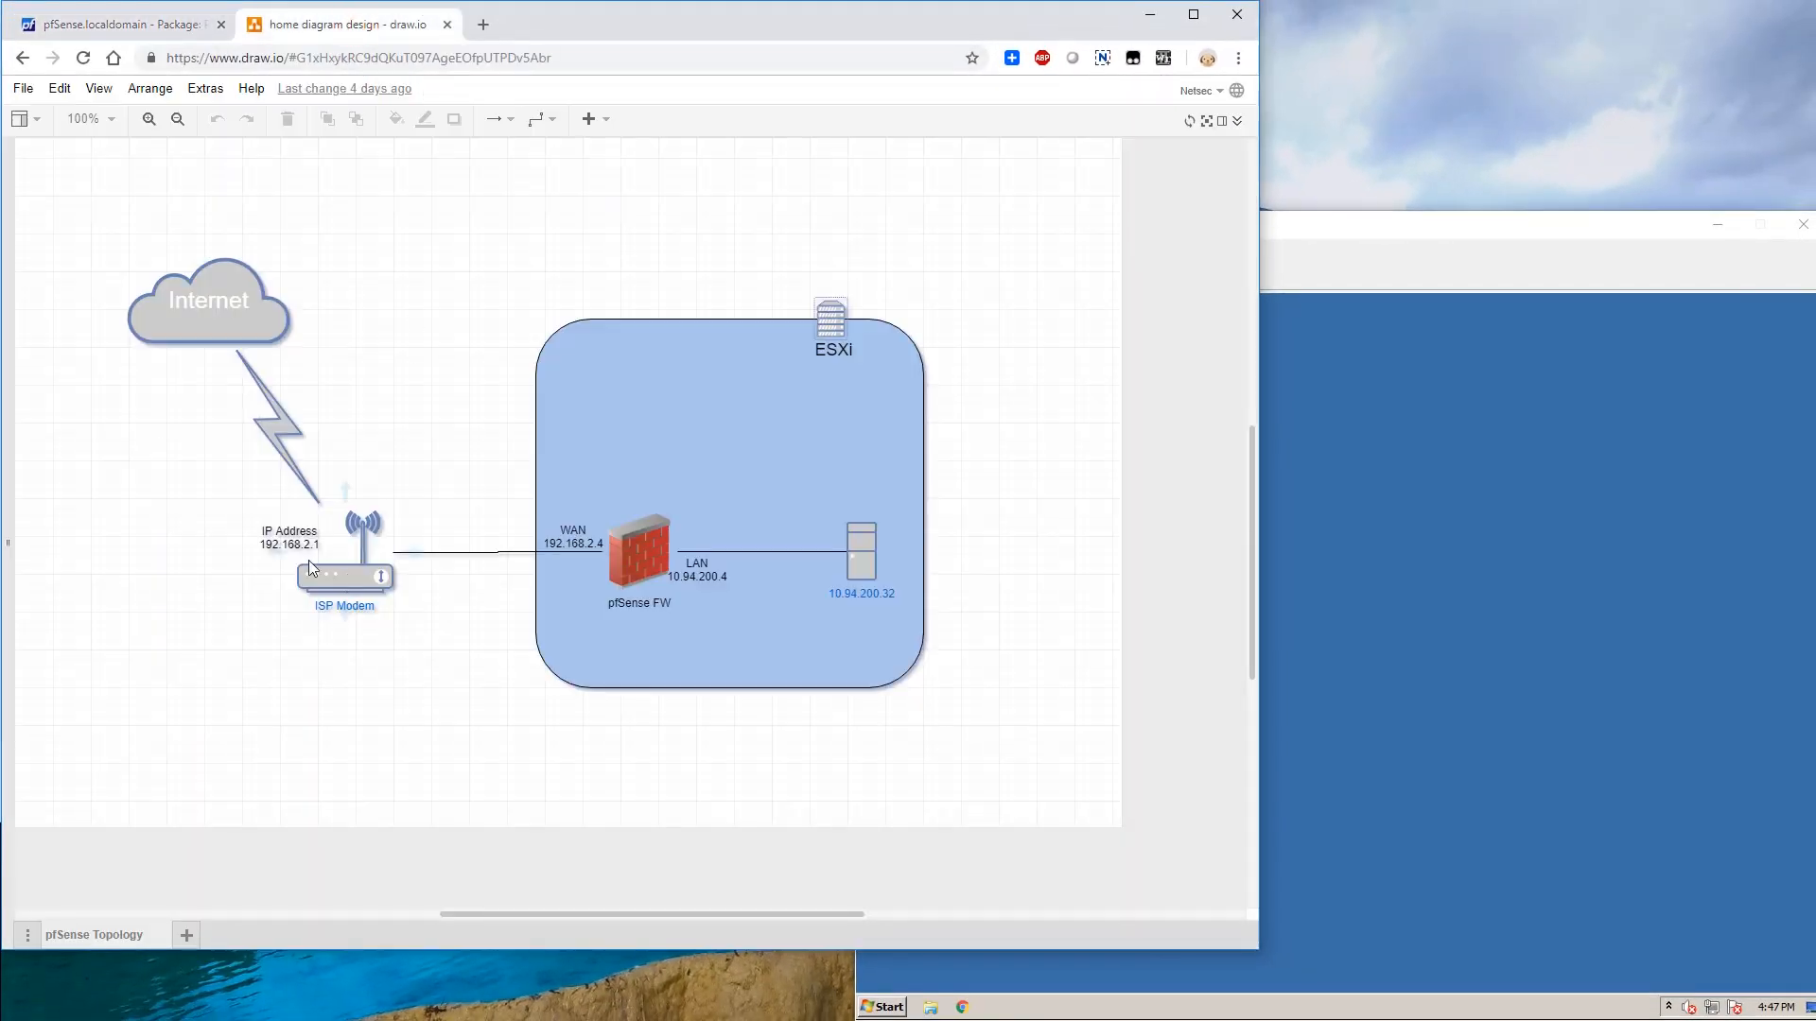
{"action": "left_click", "coordinate": [1430, 631]}
{"action": "left_click", "coordinate": [887, 1007]}
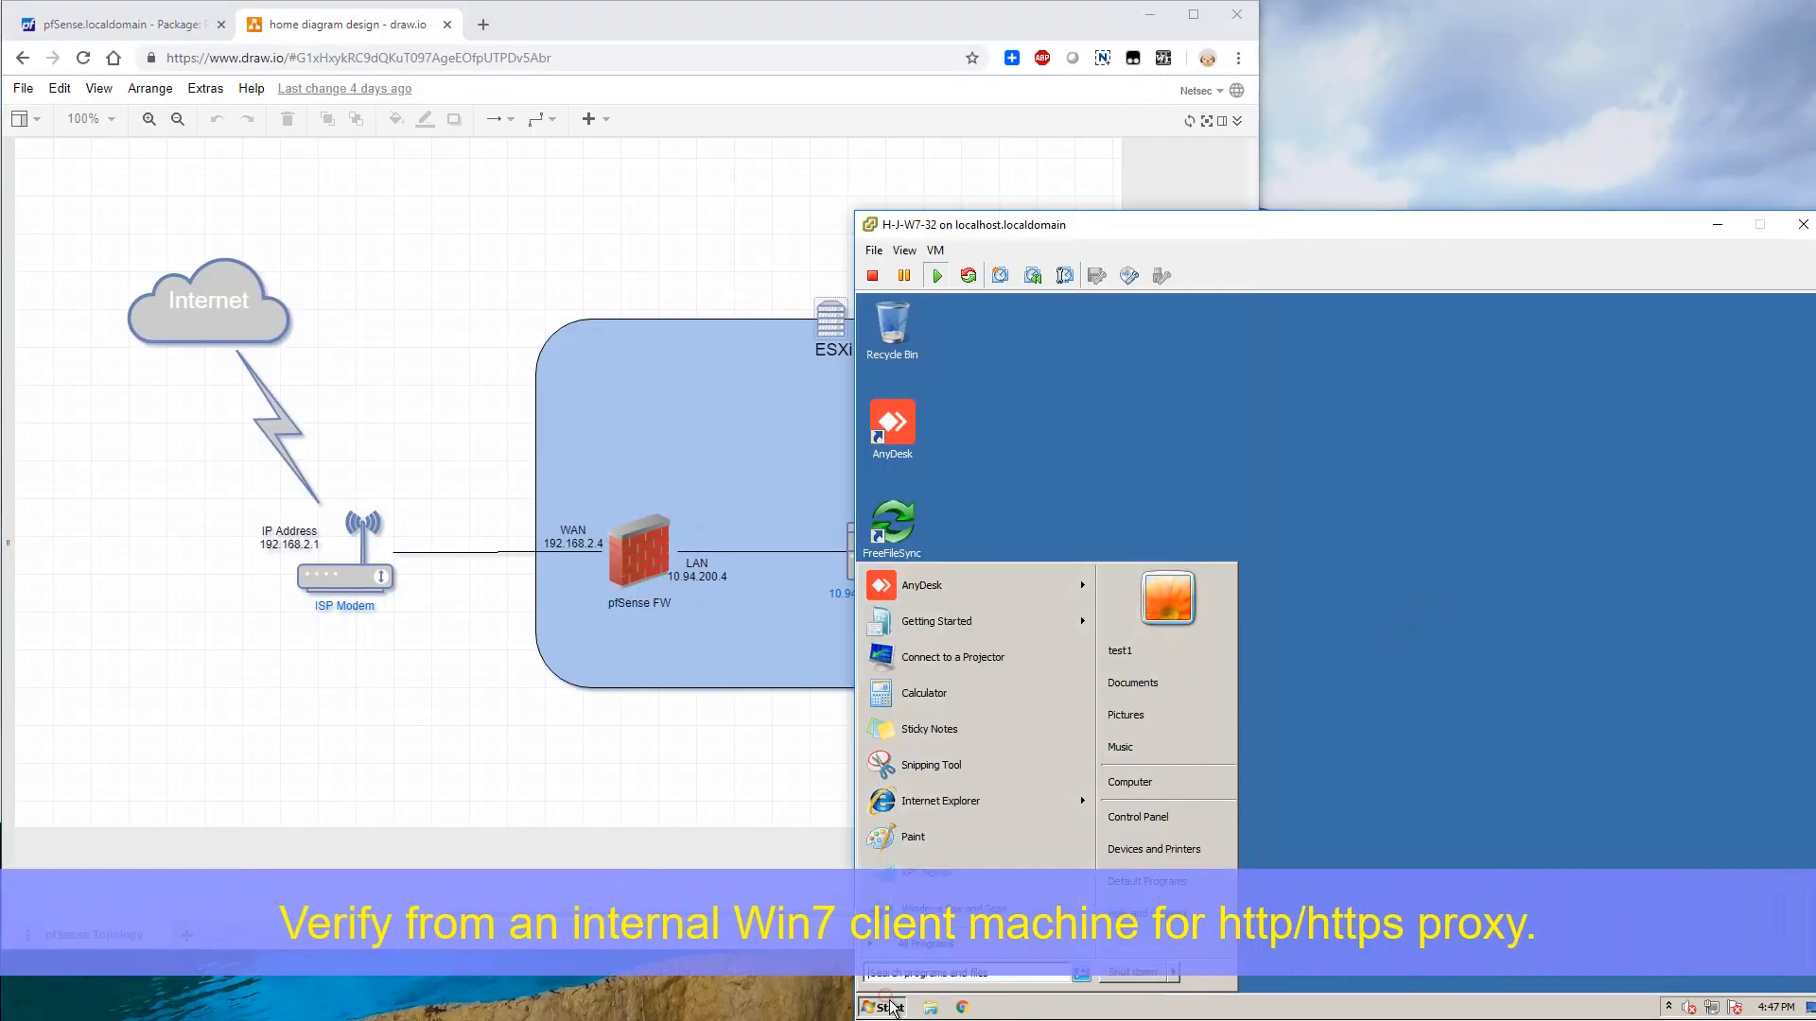
{"action": "type", "text": "cmd"}
{"action": "key", "text": "Return"}
{"action": "type", "text": "ipconfi"}
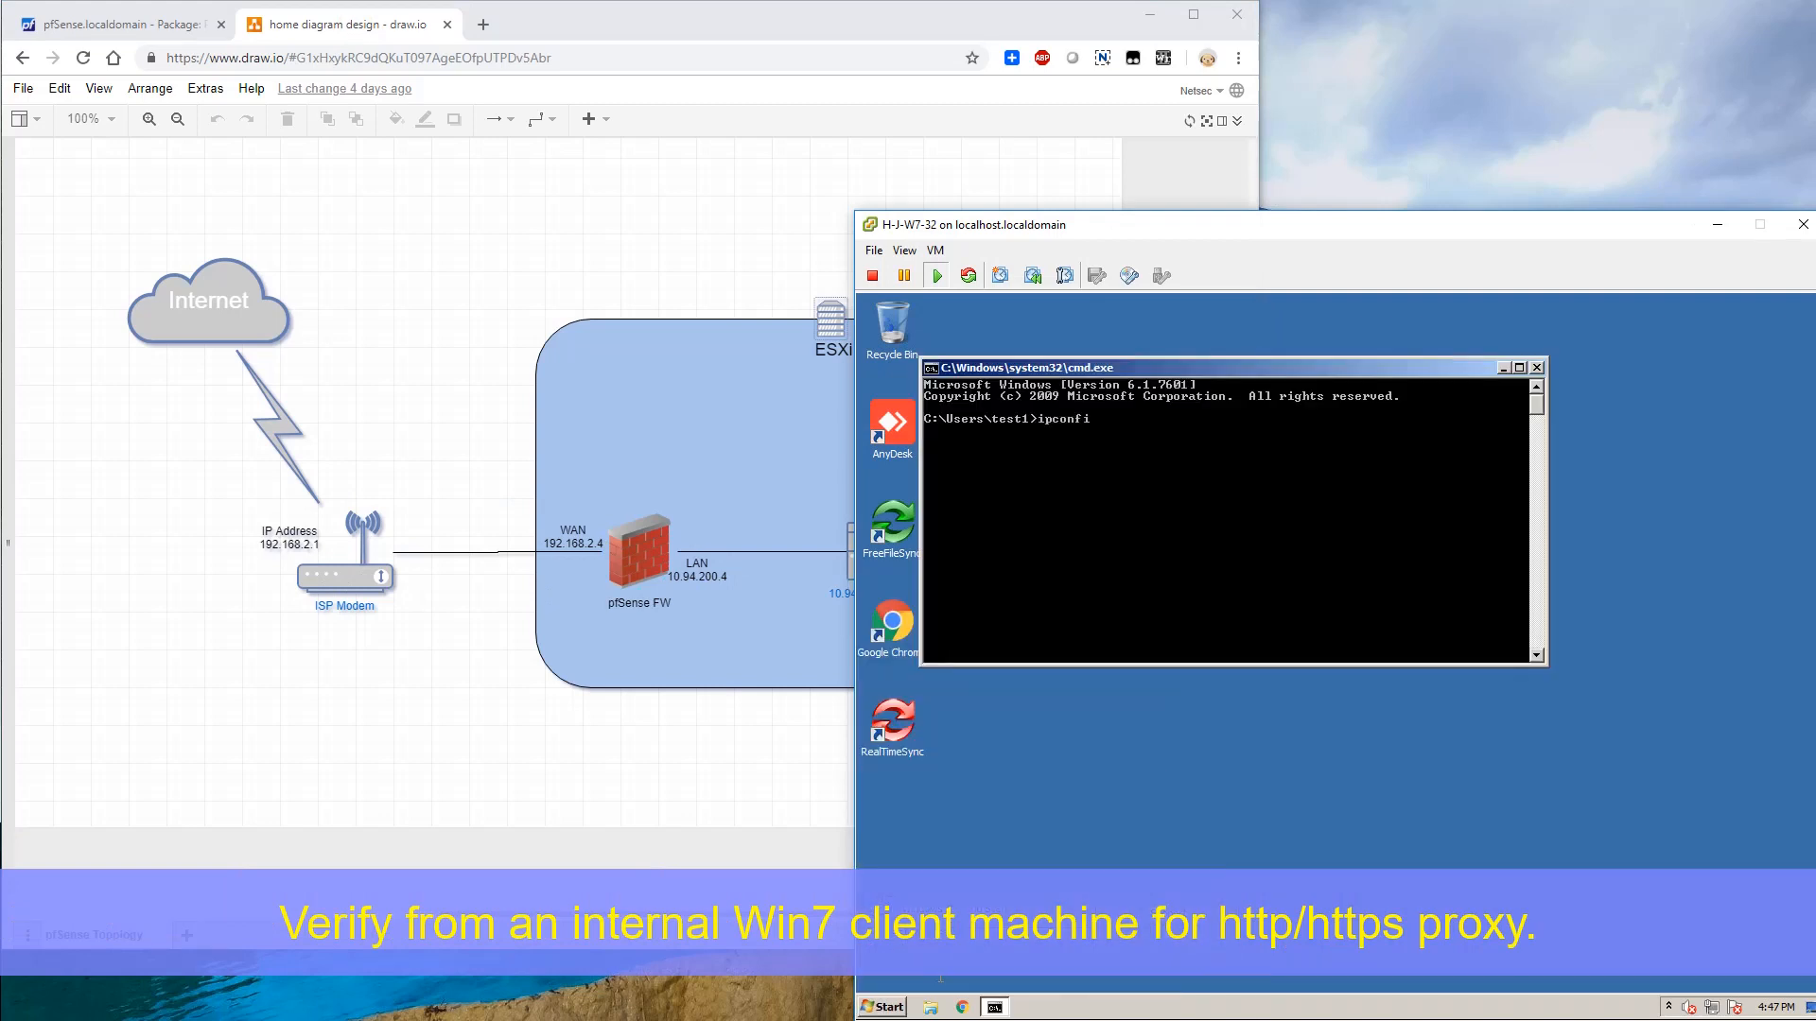
{"action": "type", "text": "g"}
{"action": "key", "text": "Return"}
{"action": "left_click", "coordinate": [962, 1007]}
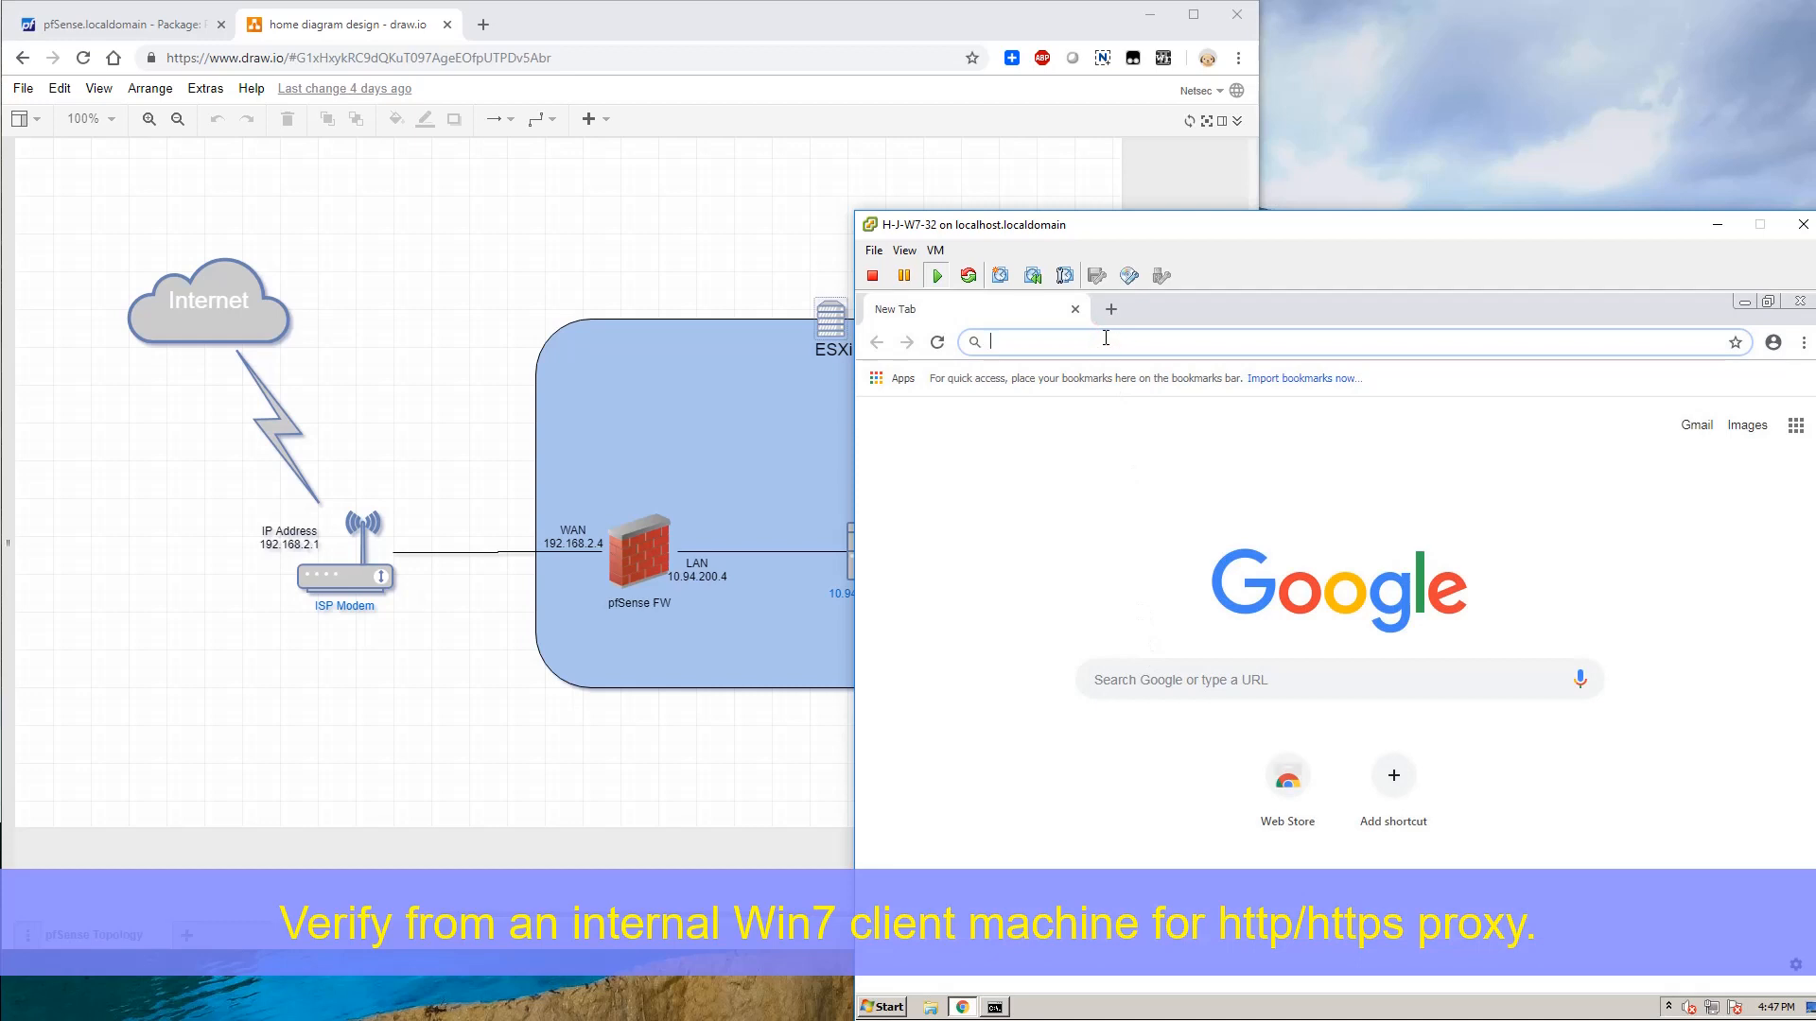
{"action": "type", "text": "www.google.ca"}
{"action": "key", "text": "Return"}
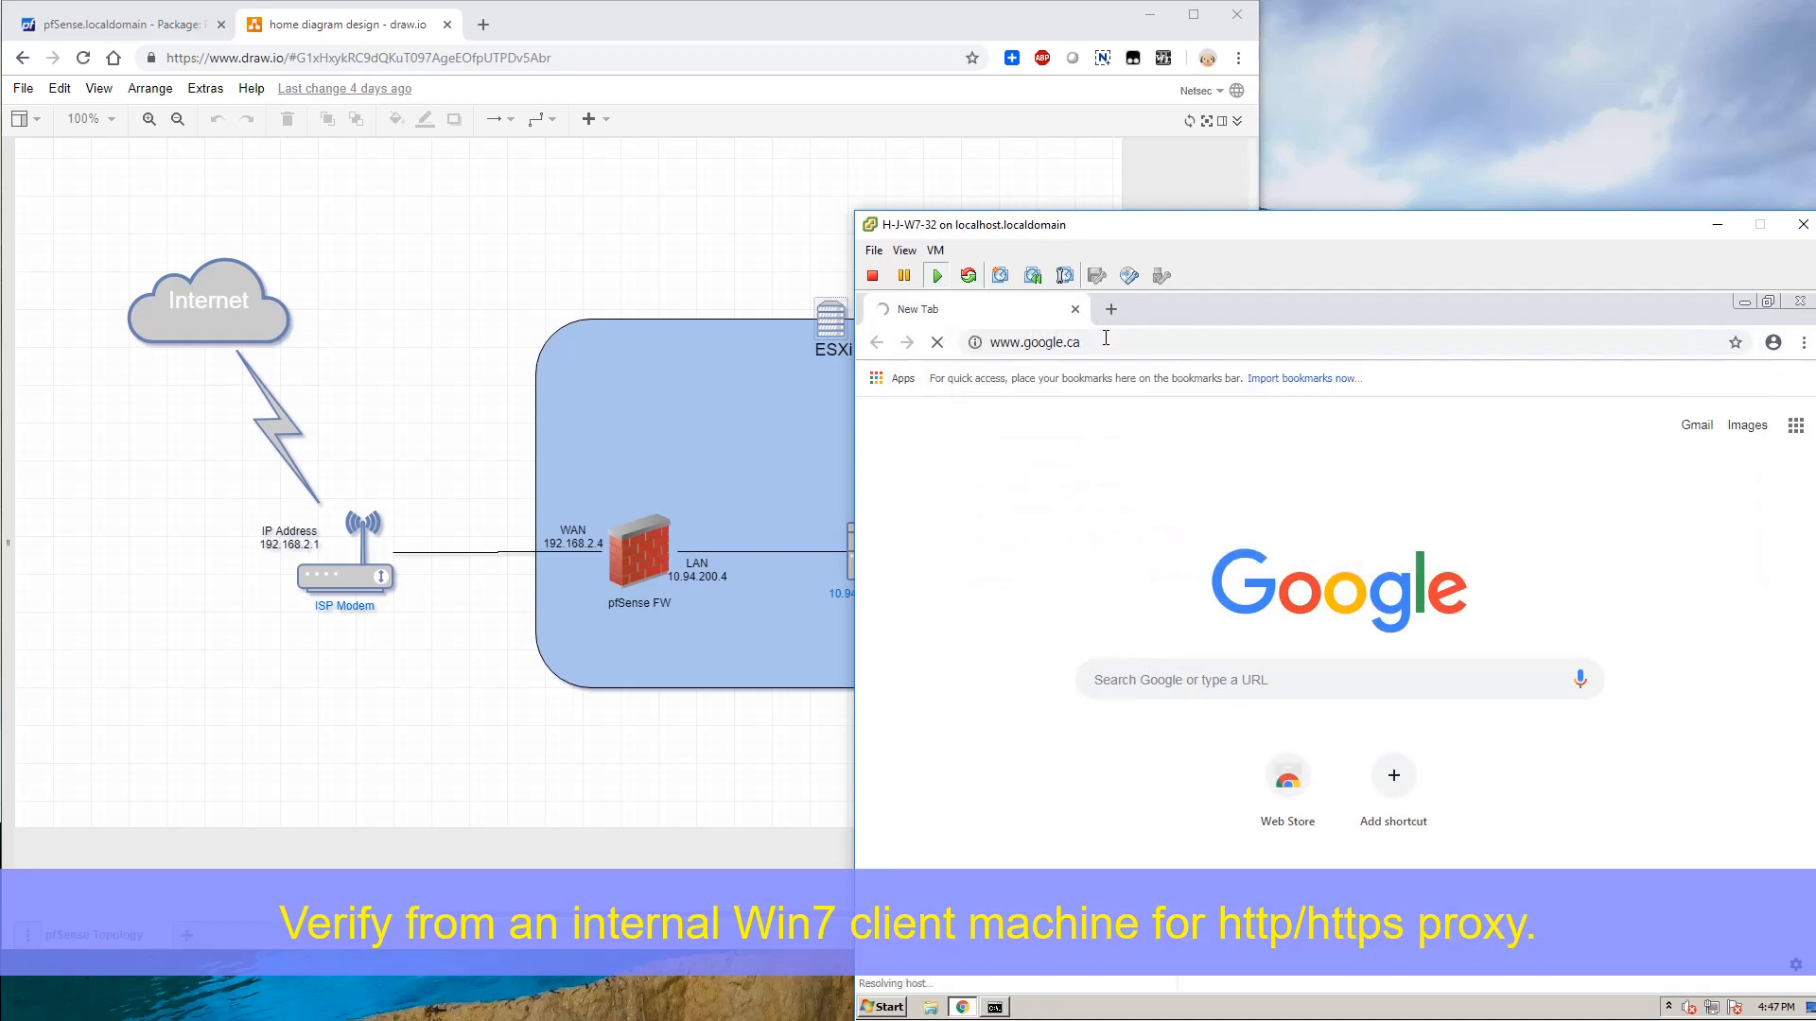
{"action": "left_click", "coordinate": [999, 1009]}
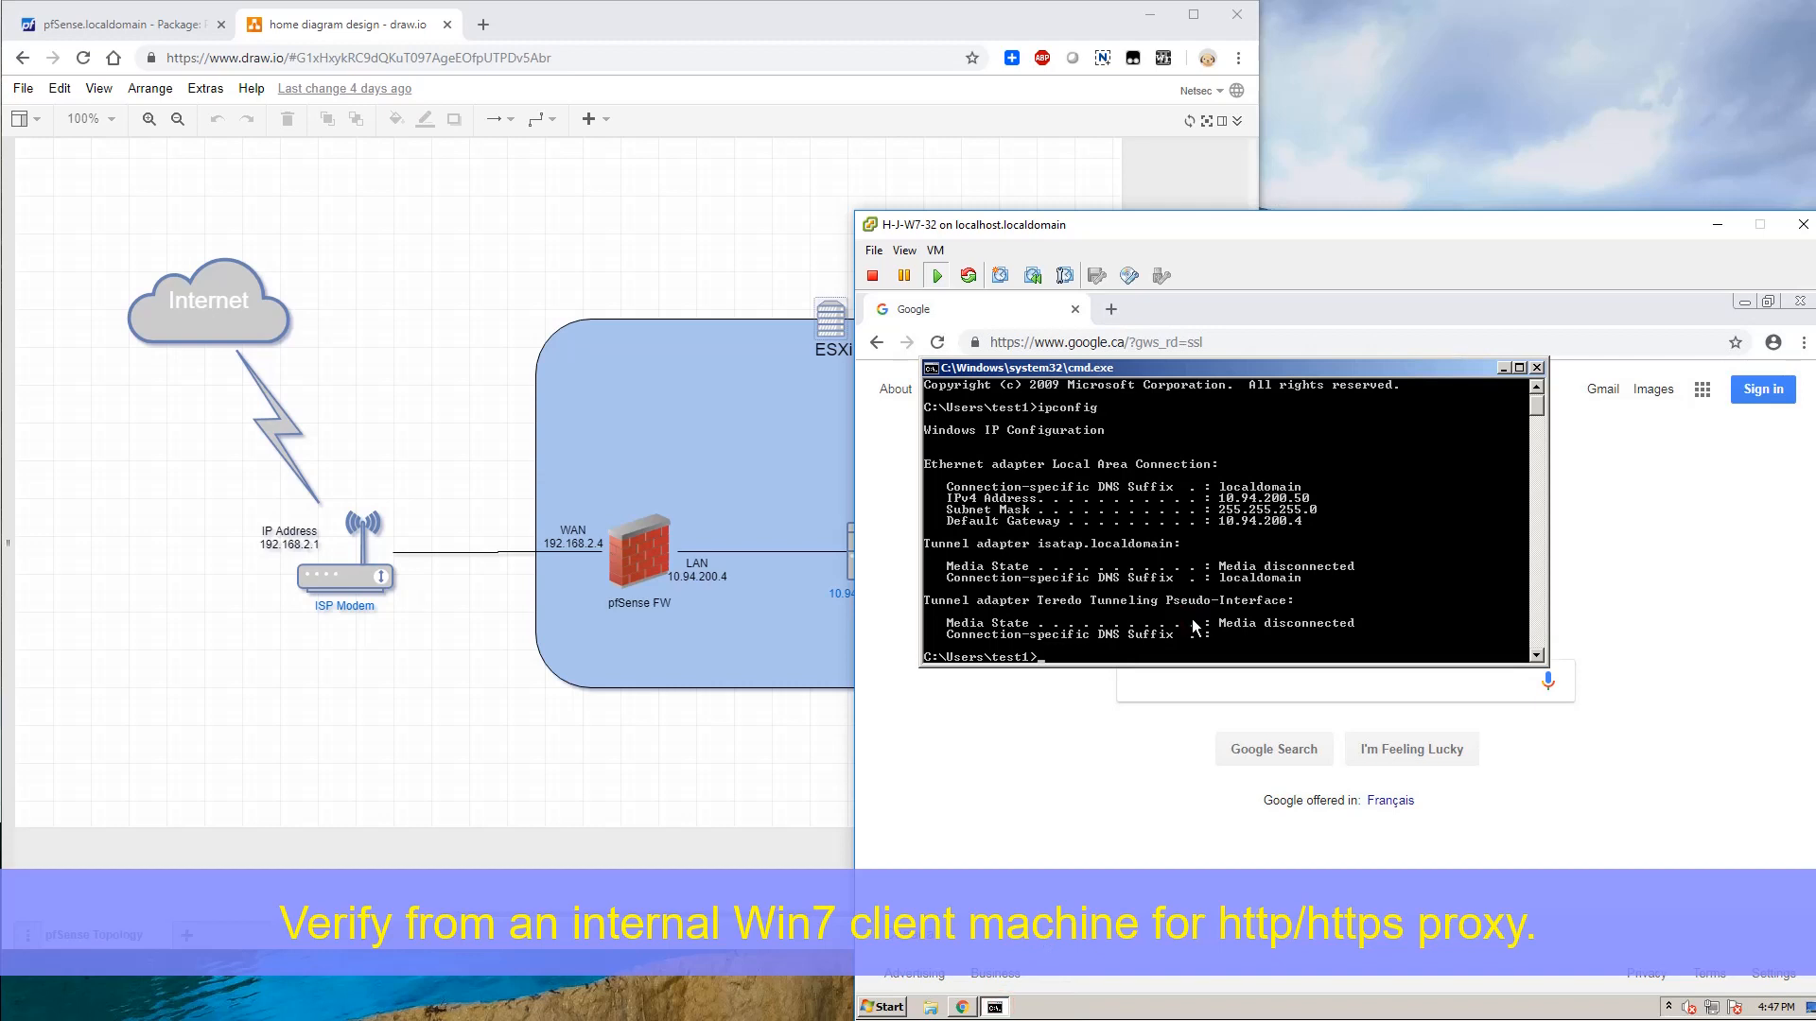
{"action": "type", "text": "ping www.google.ca"}
{"action": "key", "text": "Return"}
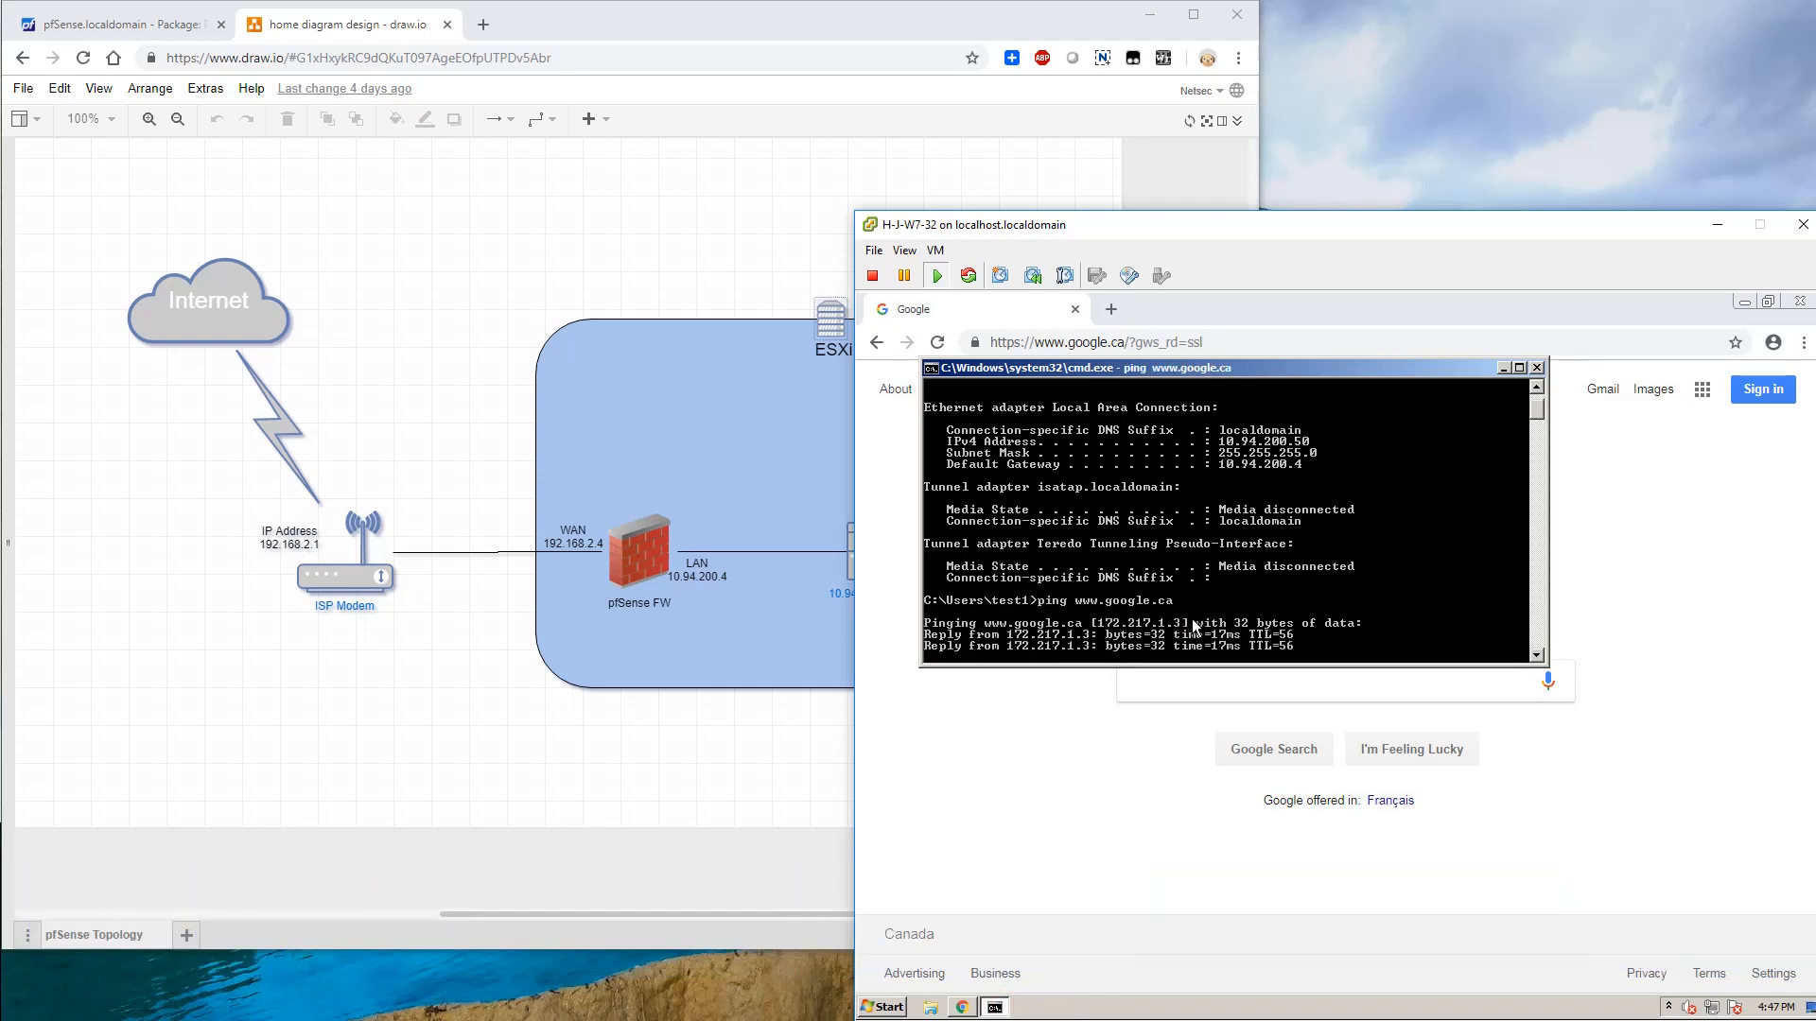
{"action": "left_click", "coordinate": [1154, 341]}
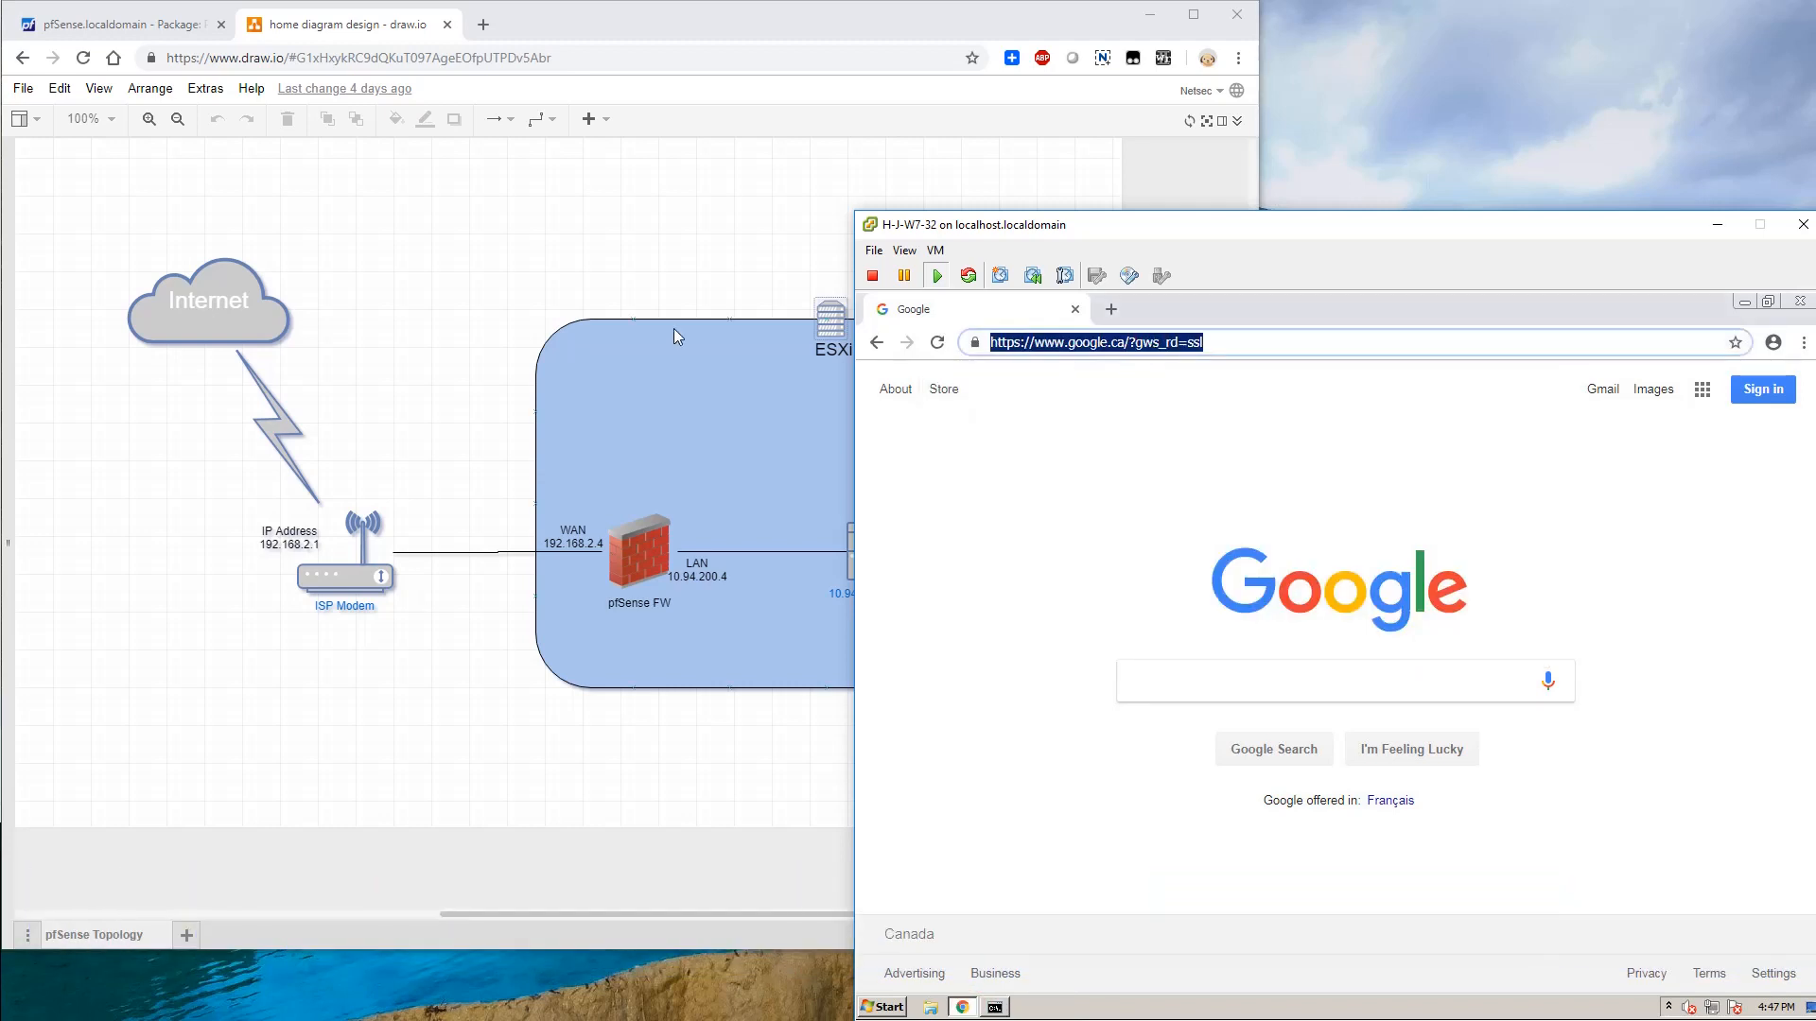
Switch back to pfSense's Squid general settings and enable SSL filtering under SSL Man In the Middle Filtering
{"action": "left_click", "coordinate": [123, 23]}
{"action": "scroll", "coordinate": [595, 481], "scroll_direction": "down", "scroll_amount": 2}
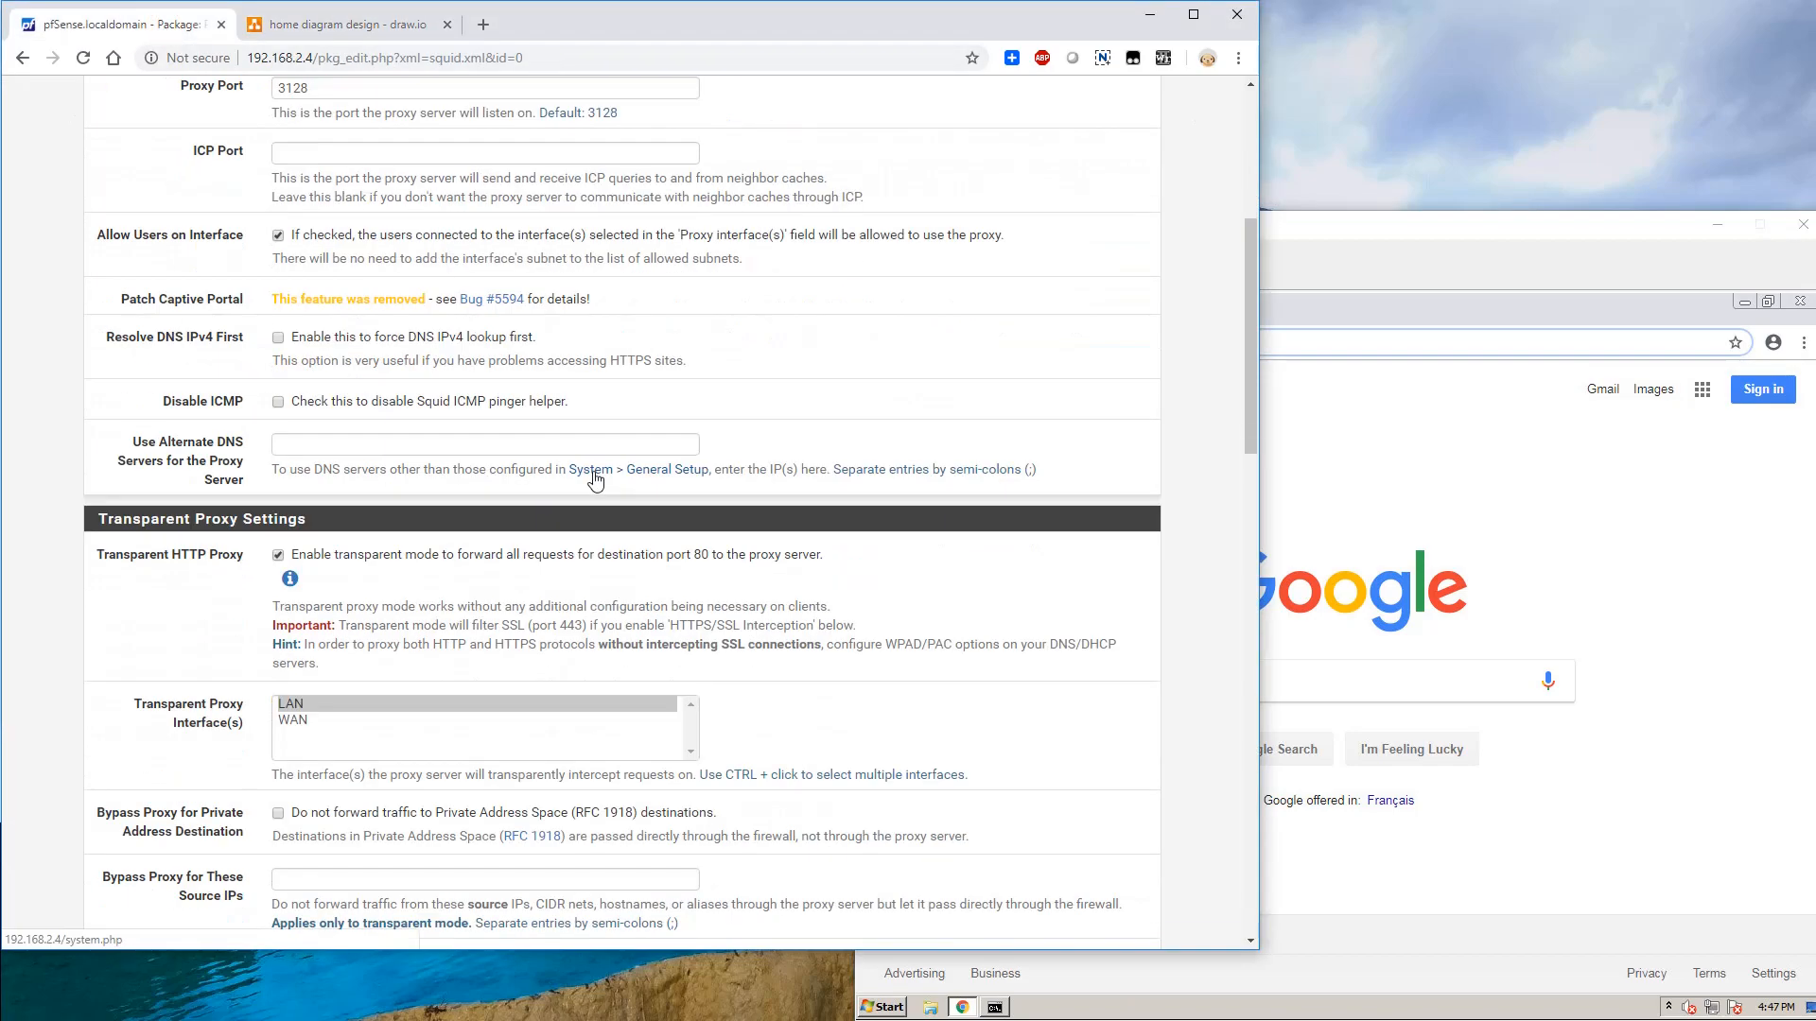
{"action": "scroll", "coordinate": [595, 480], "scroll_direction": "down", "scroll_amount": 9}
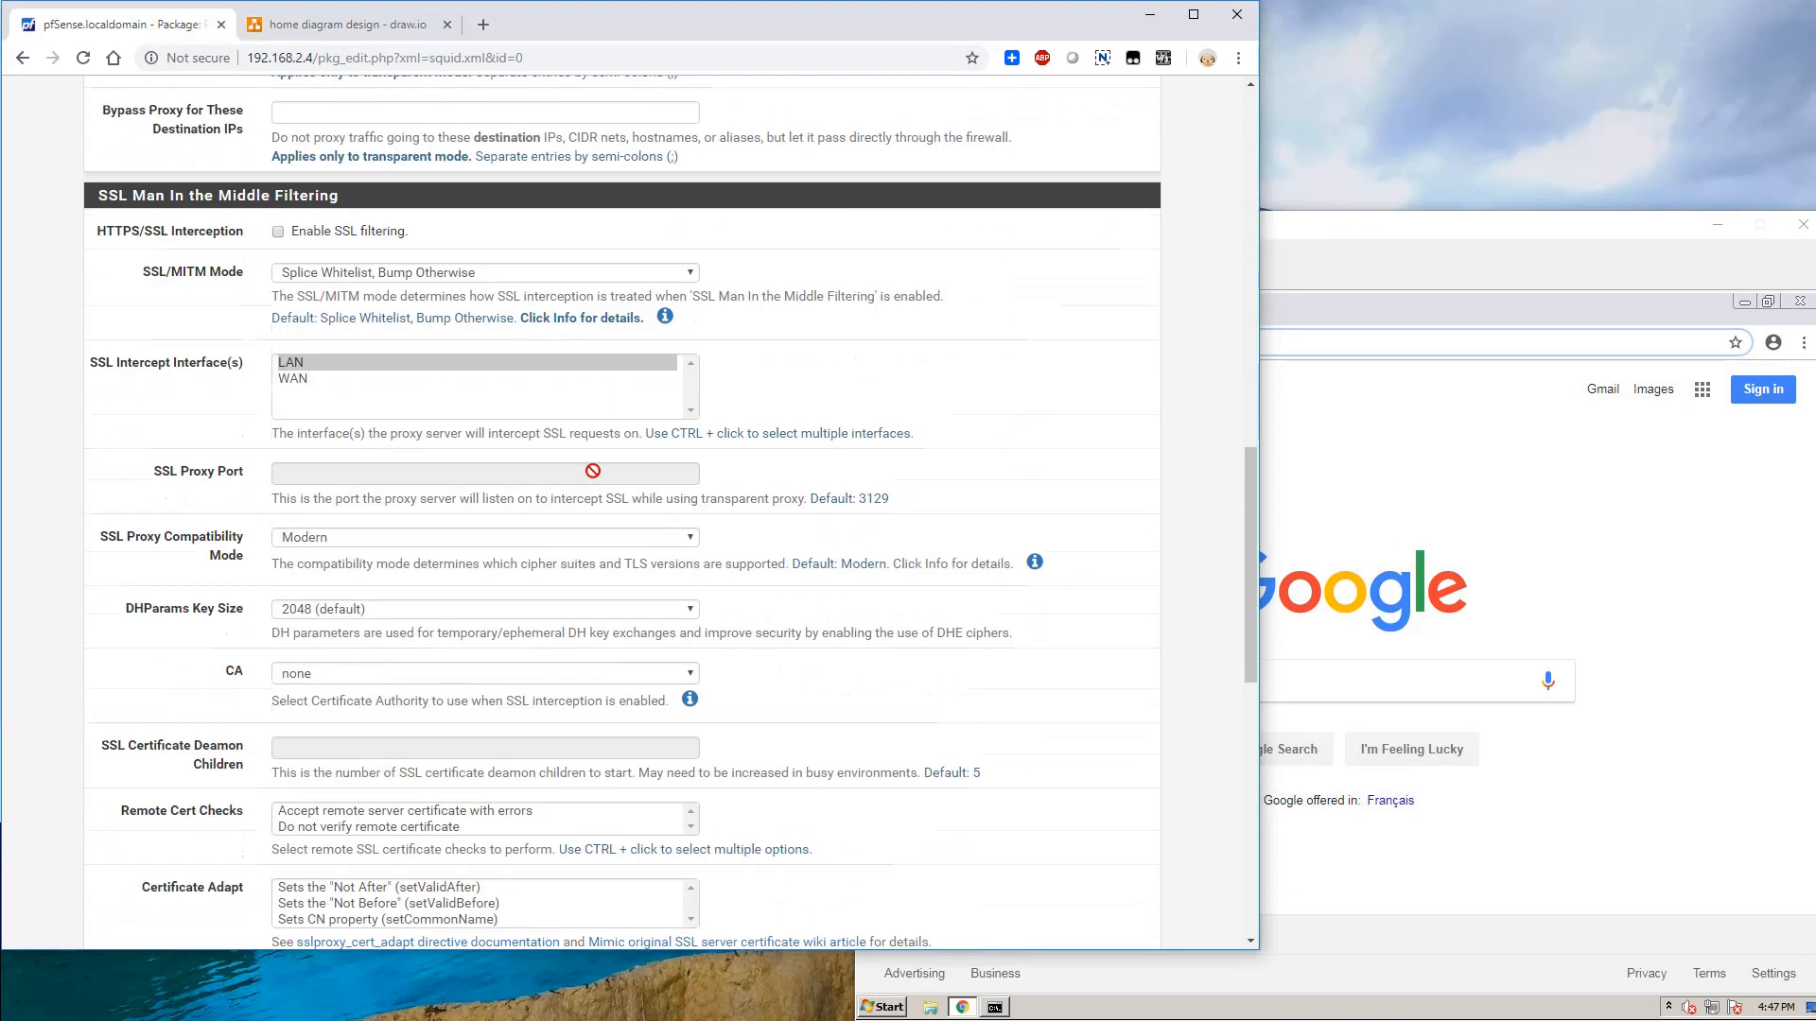
{"action": "scroll", "coordinate": [593, 470], "scroll_direction": "down", "scroll_amount": 2}
{"action": "scroll", "coordinate": [511, 529], "scroll_direction": "up", "scroll_amount": 9}
{"action": "scroll", "coordinate": [436, 534], "scroll_direction": "down", "scroll_amount": 1}
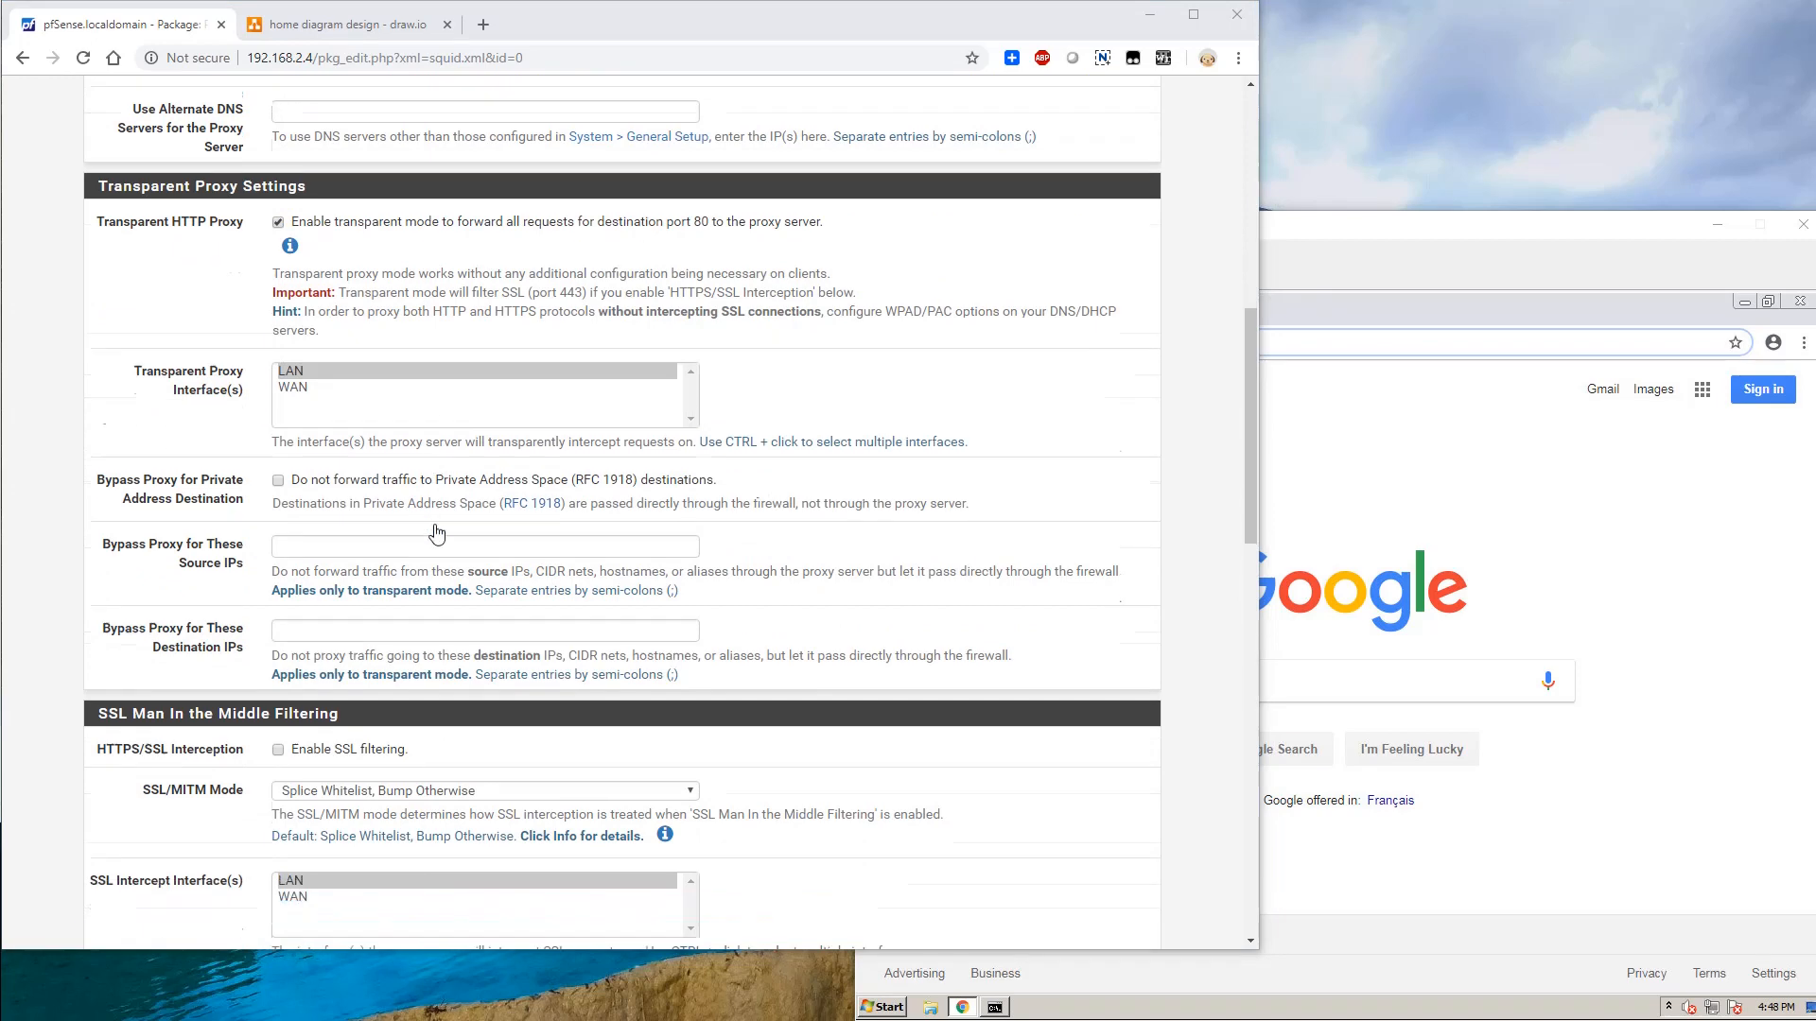
{"action": "scroll", "coordinate": [436, 535], "scroll_direction": "down", "scroll_amount": 2}
{"action": "left_click", "coordinate": [277, 520]}
Review the transparent HTTP proxy and SSL filtering options, and try to save the Squid general settings with no CA selected
{"action": "scroll", "coordinate": [572, 539], "scroll_direction": "up", "scroll_amount": 3}
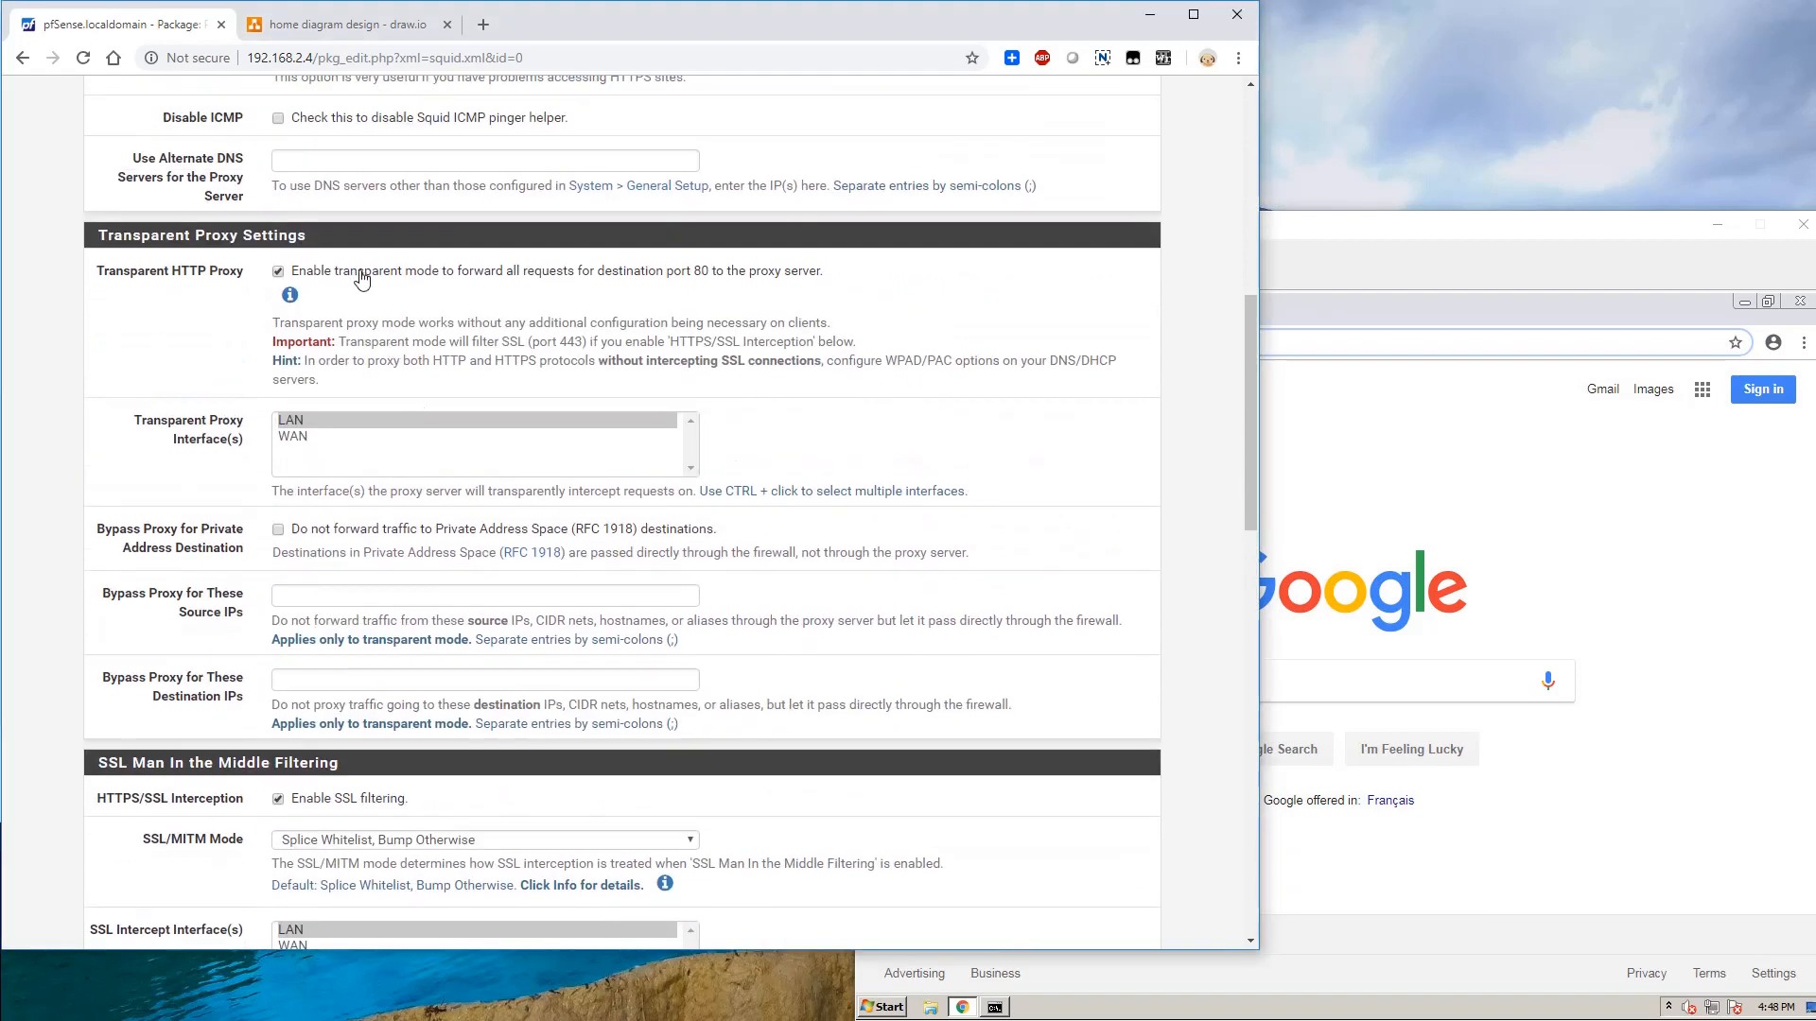
{"action": "left_click_drag", "start_coordinate": [833, 278], "coordinate": [269, 276]}
{"action": "scroll", "coordinate": [378, 567], "scroll_direction": "down", "scroll_amount": 2}
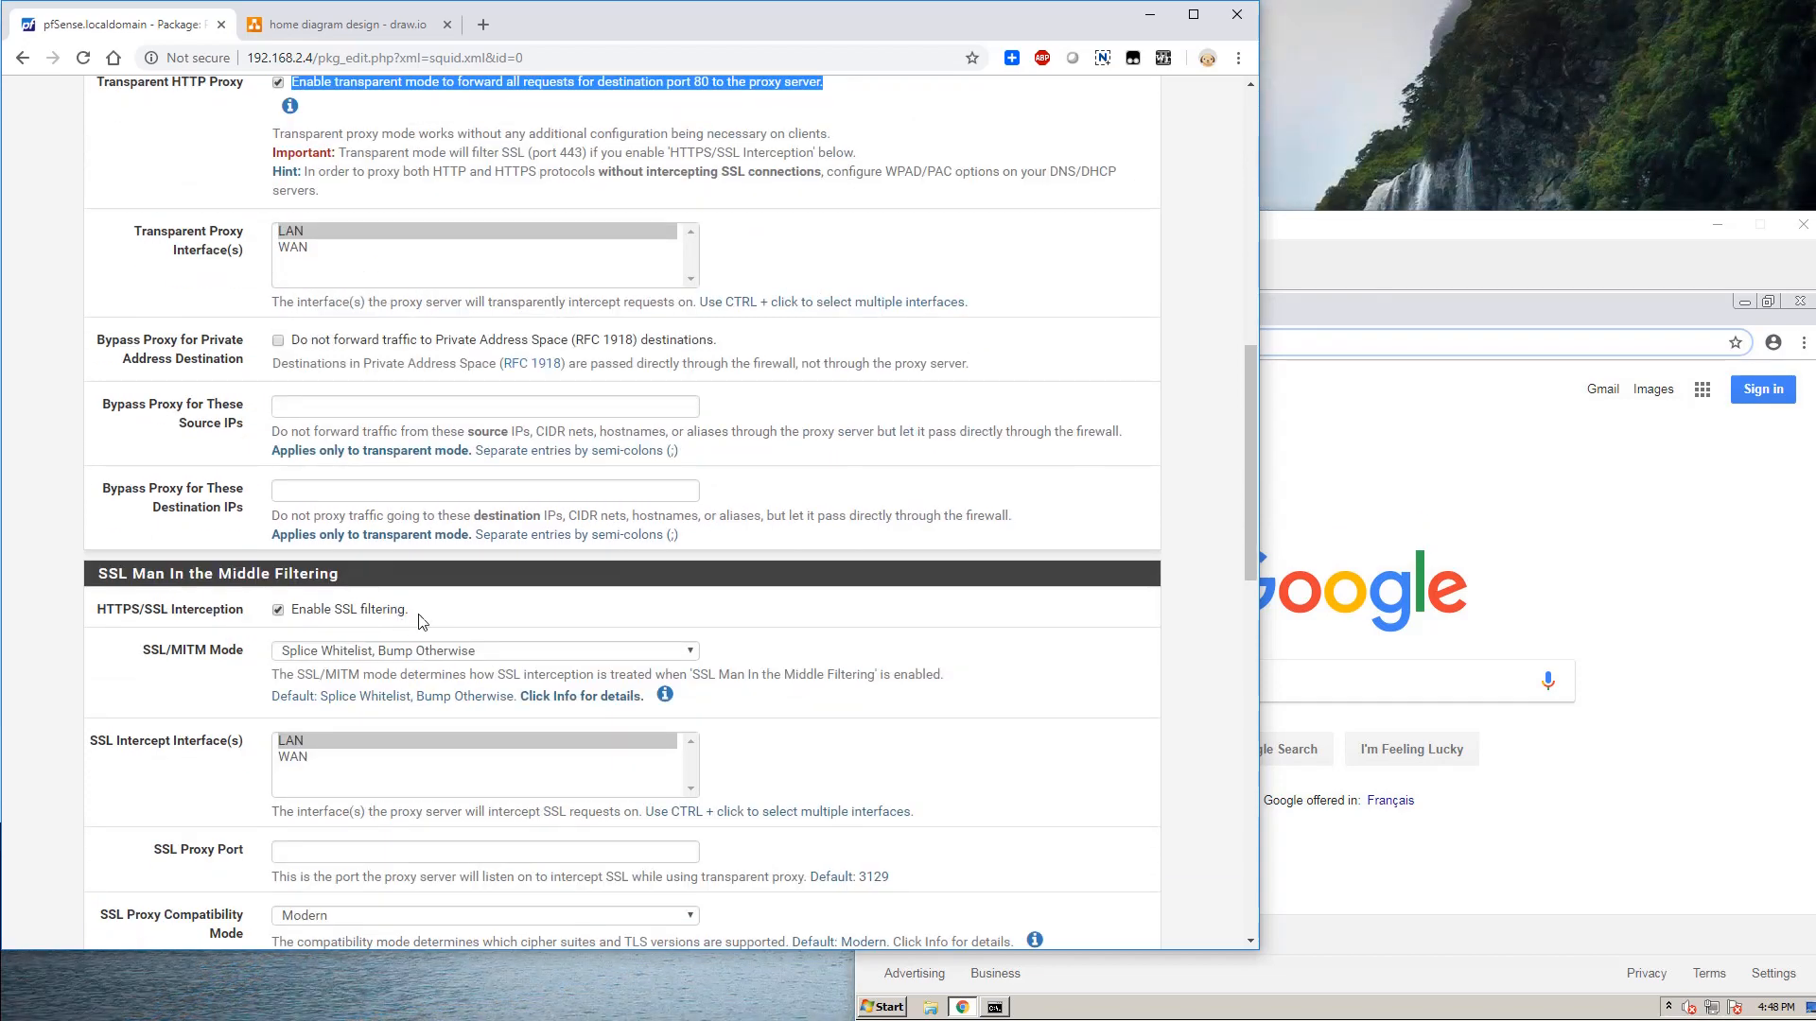
{"action": "left_click_drag", "start_coordinate": [419, 614], "coordinate": [284, 617]}
{"action": "scroll", "coordinate": [556, 659], "scroll_direction": "down", "scroll_amount": 10}
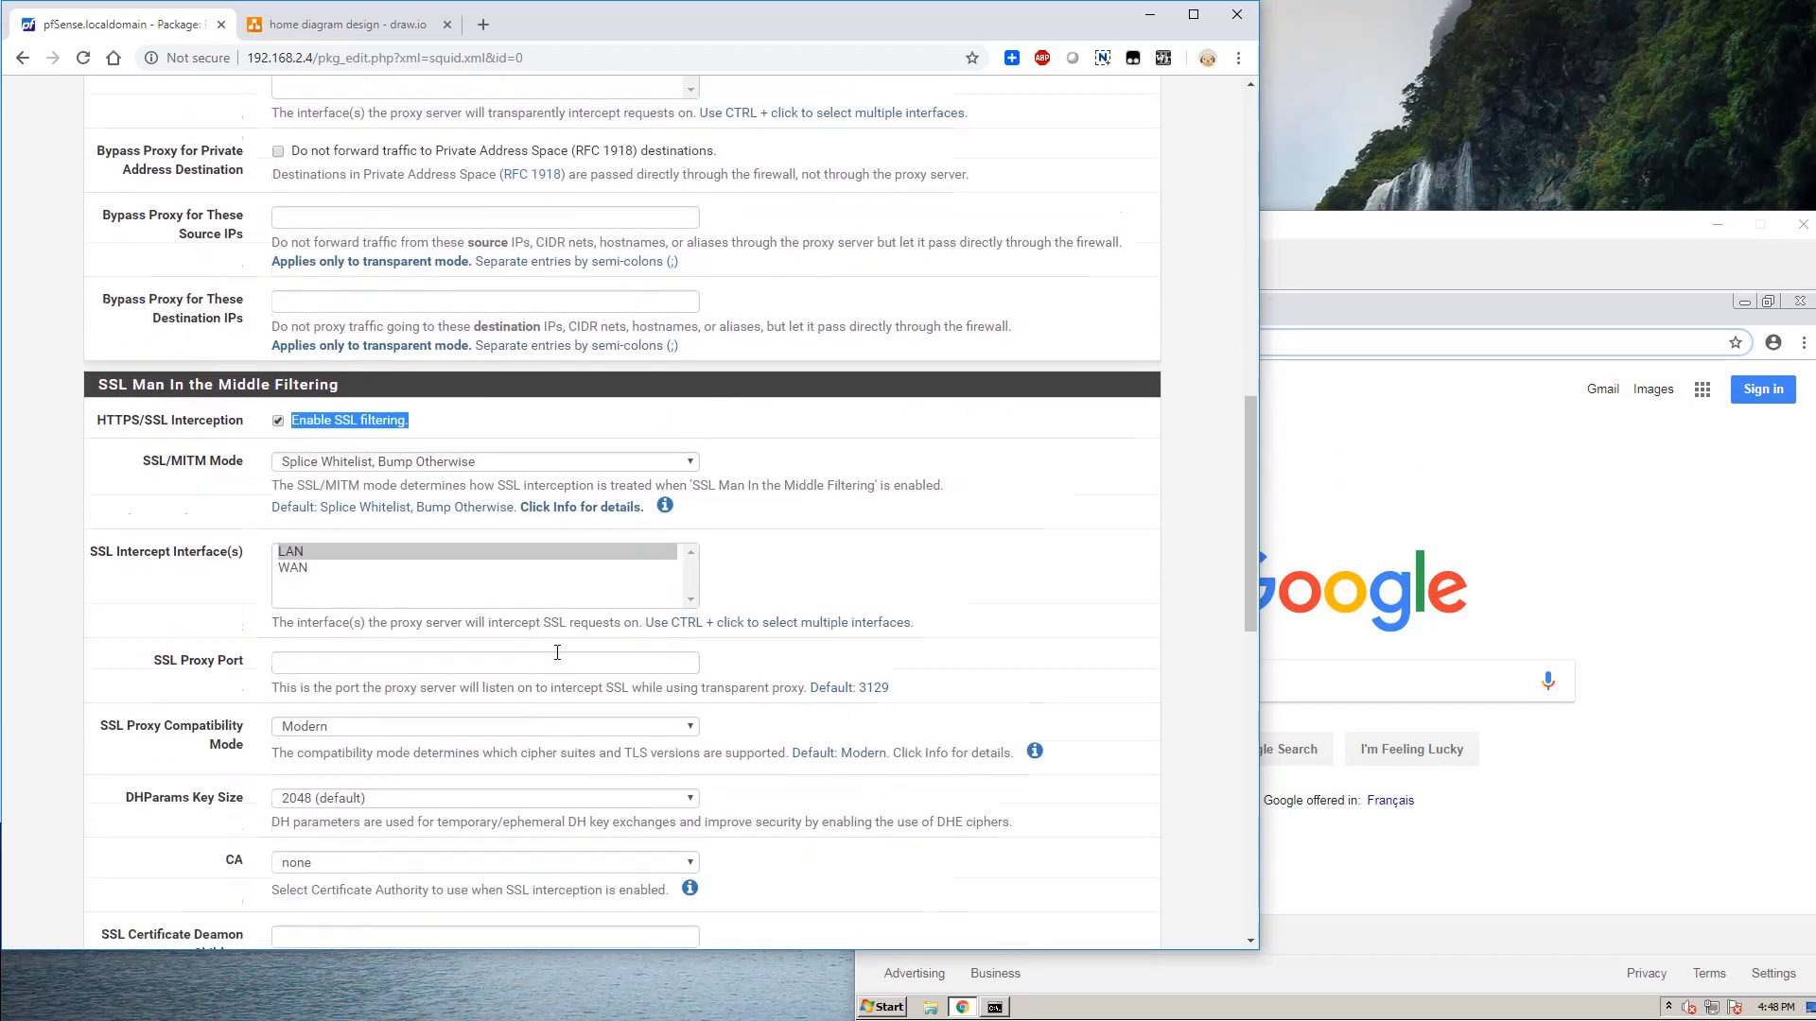
{"action": "scroll", "coordinate": [556, 659], "scroll_direction": "down", "scroll_amount": 5}
{"action": "left_click", "coordinate": [308, 850]}
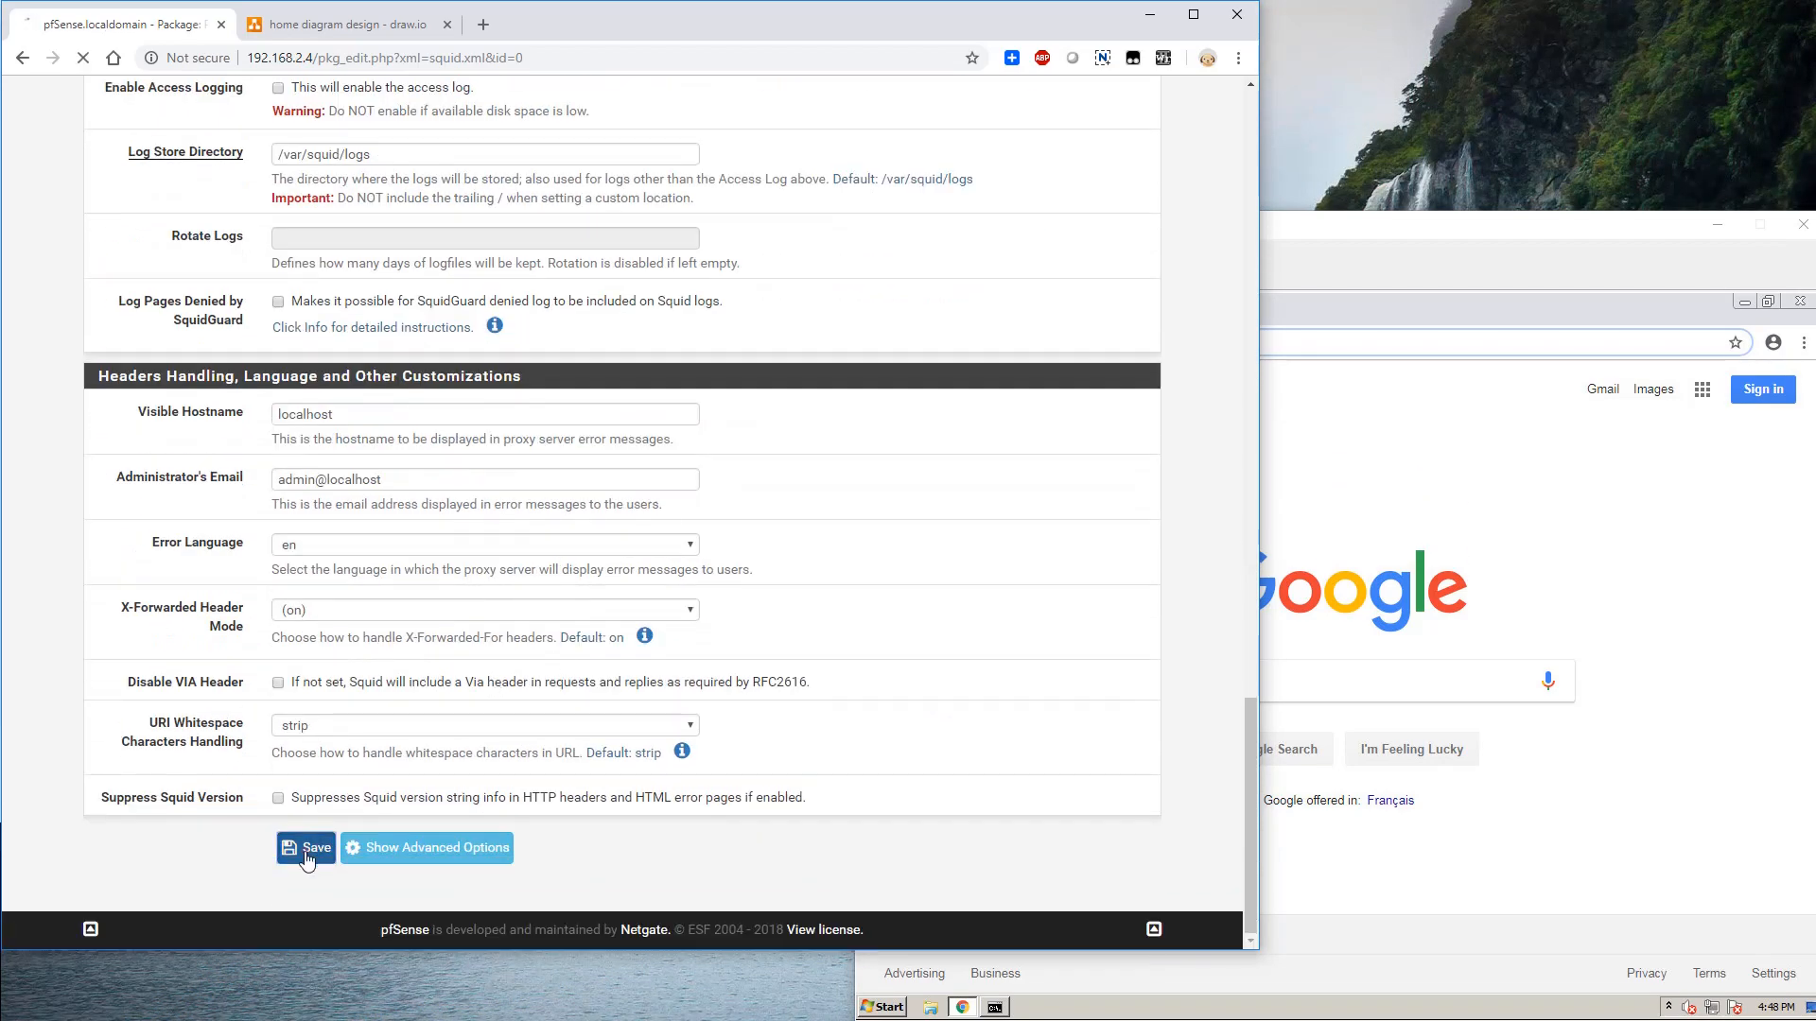
Start a new internal certificate authority in pfSense's Certificate Manager with the descriptive name Internal pfSense CA
{"action": "left_click_drag", "start_coordinate": [167, 333], "coordinate": [441, 338]}
{"action": "left_click", "coordinate": [235, 97]}
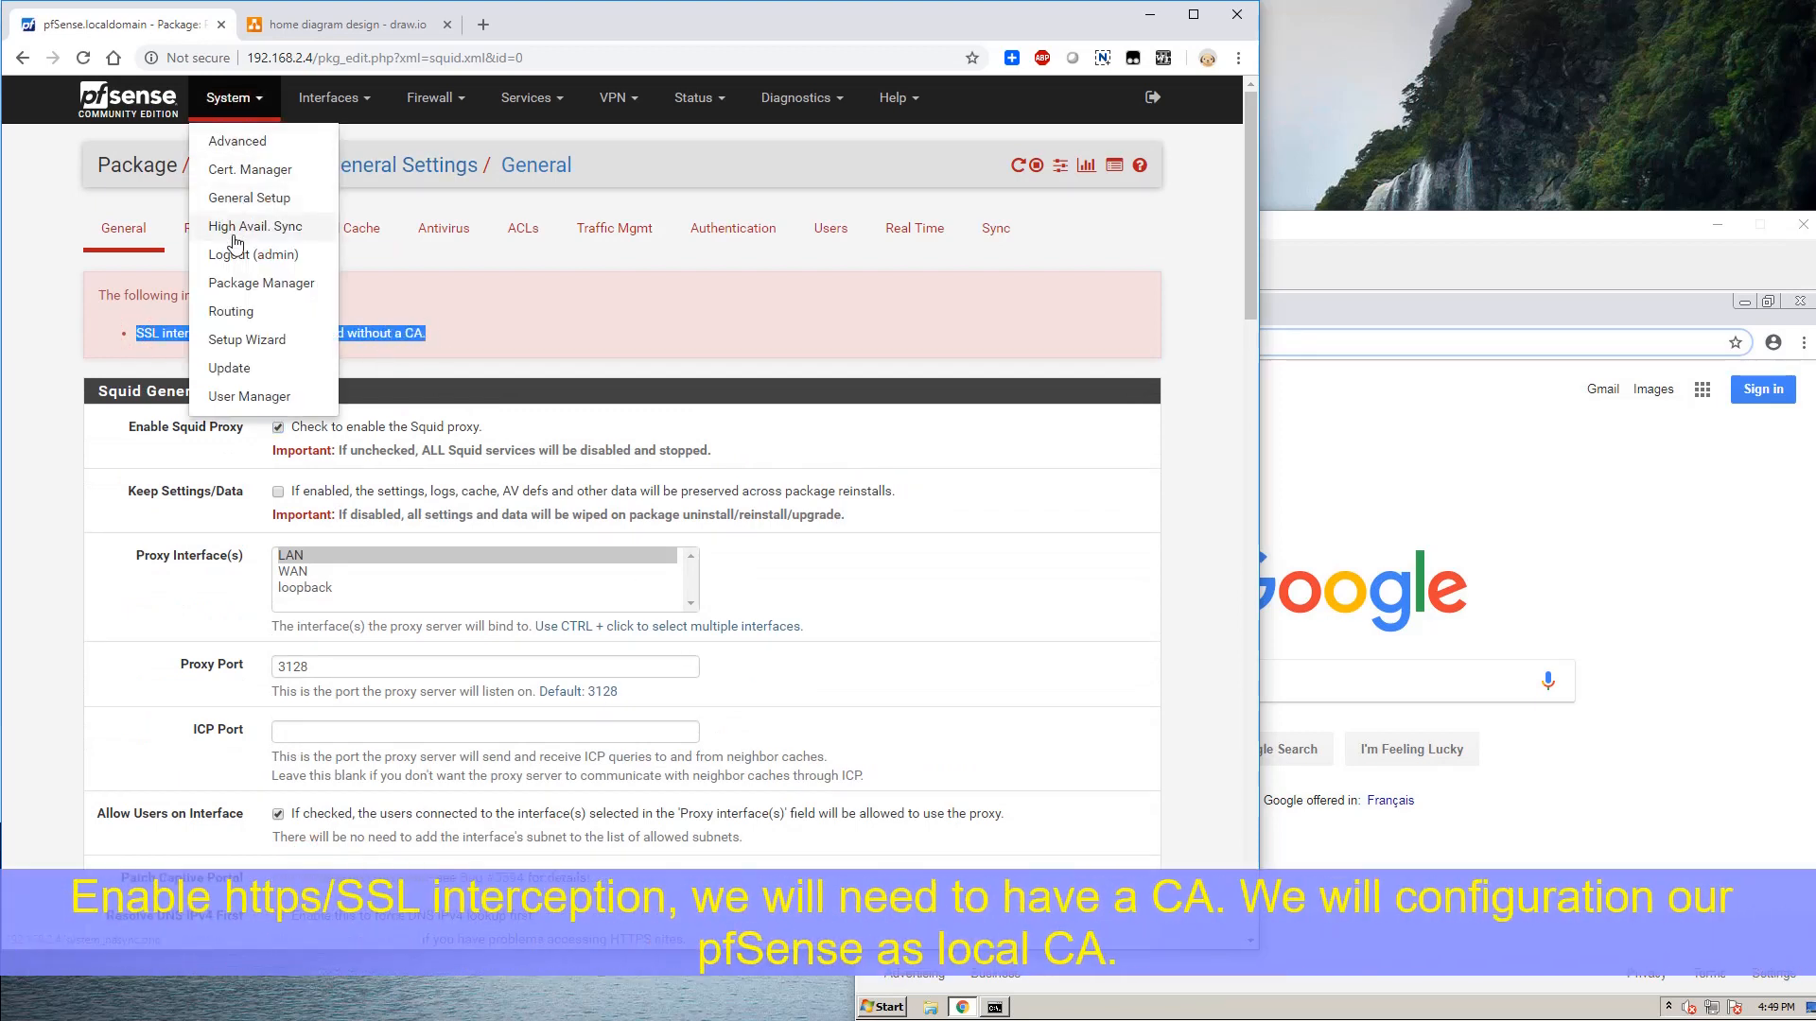
{"action": "left_click", "coordinate": [257, 172]}
{"action": "left_click", "coordinate": [1139, 359]}
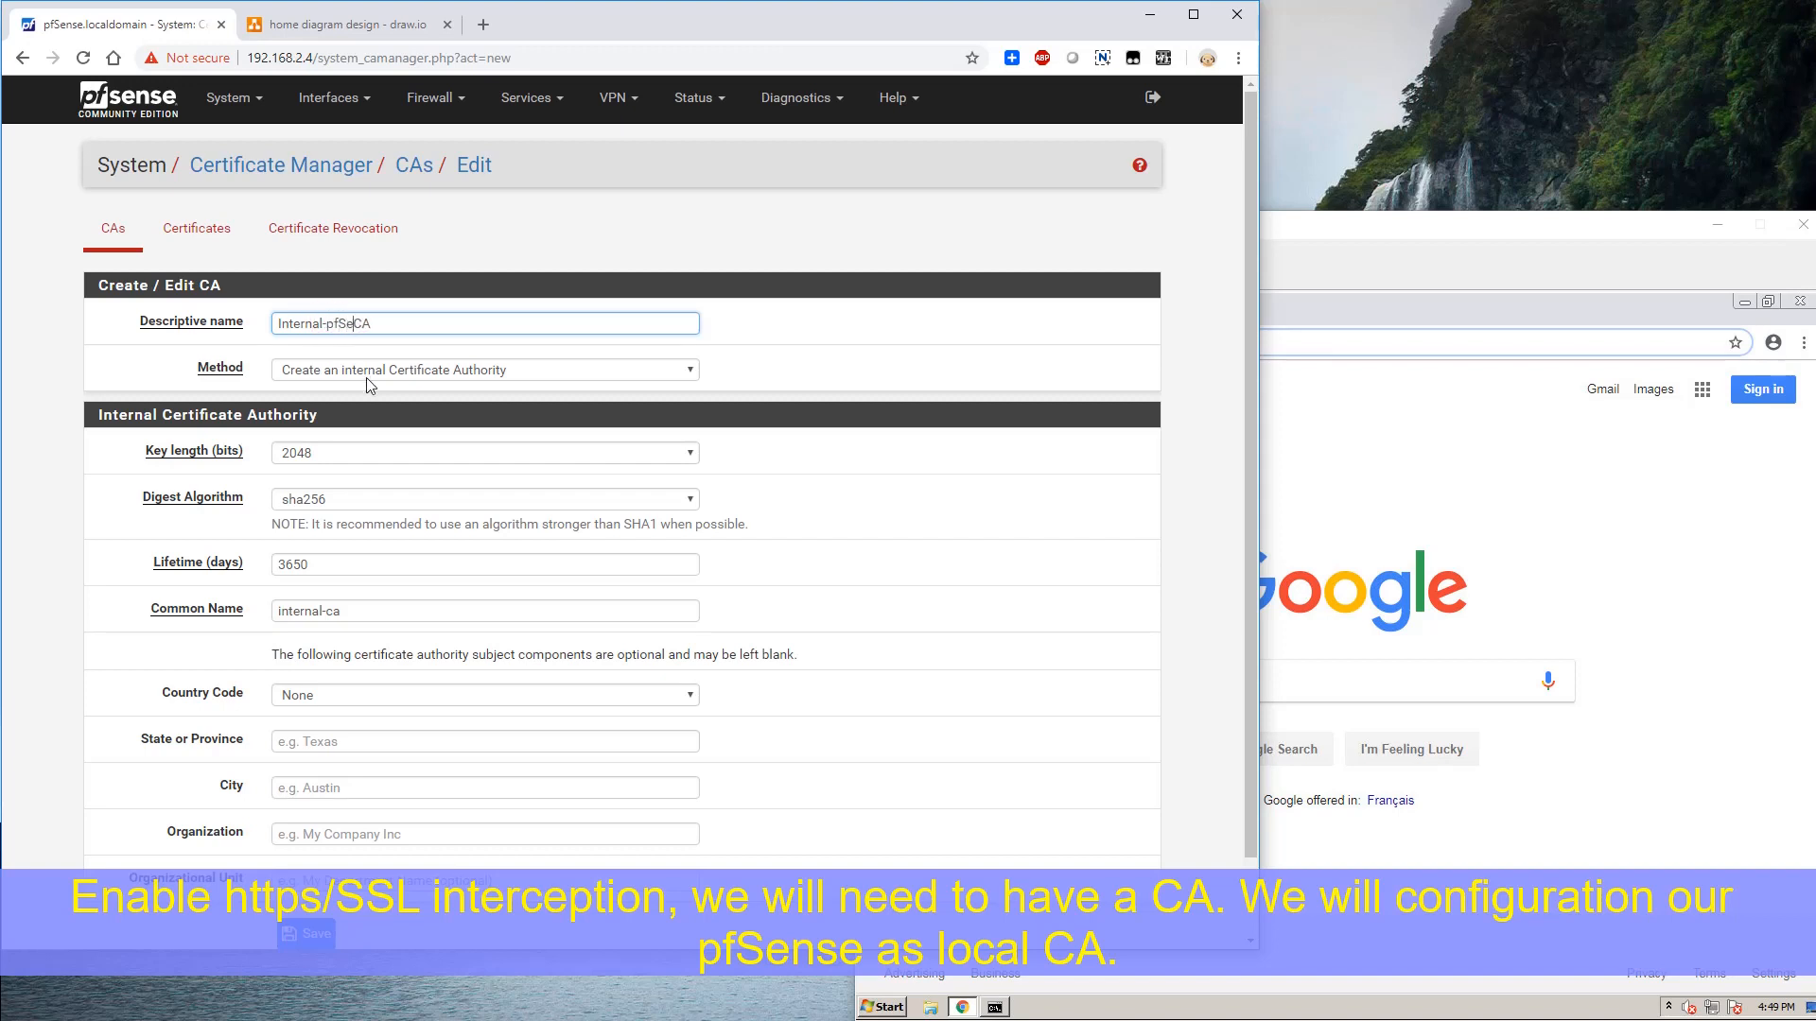
{"action": "key", "text": "BackSpace"}
{"action": "scroll", "coordinate": [405, 696], "scroll_direction": "down", "scroll_amount": 1}
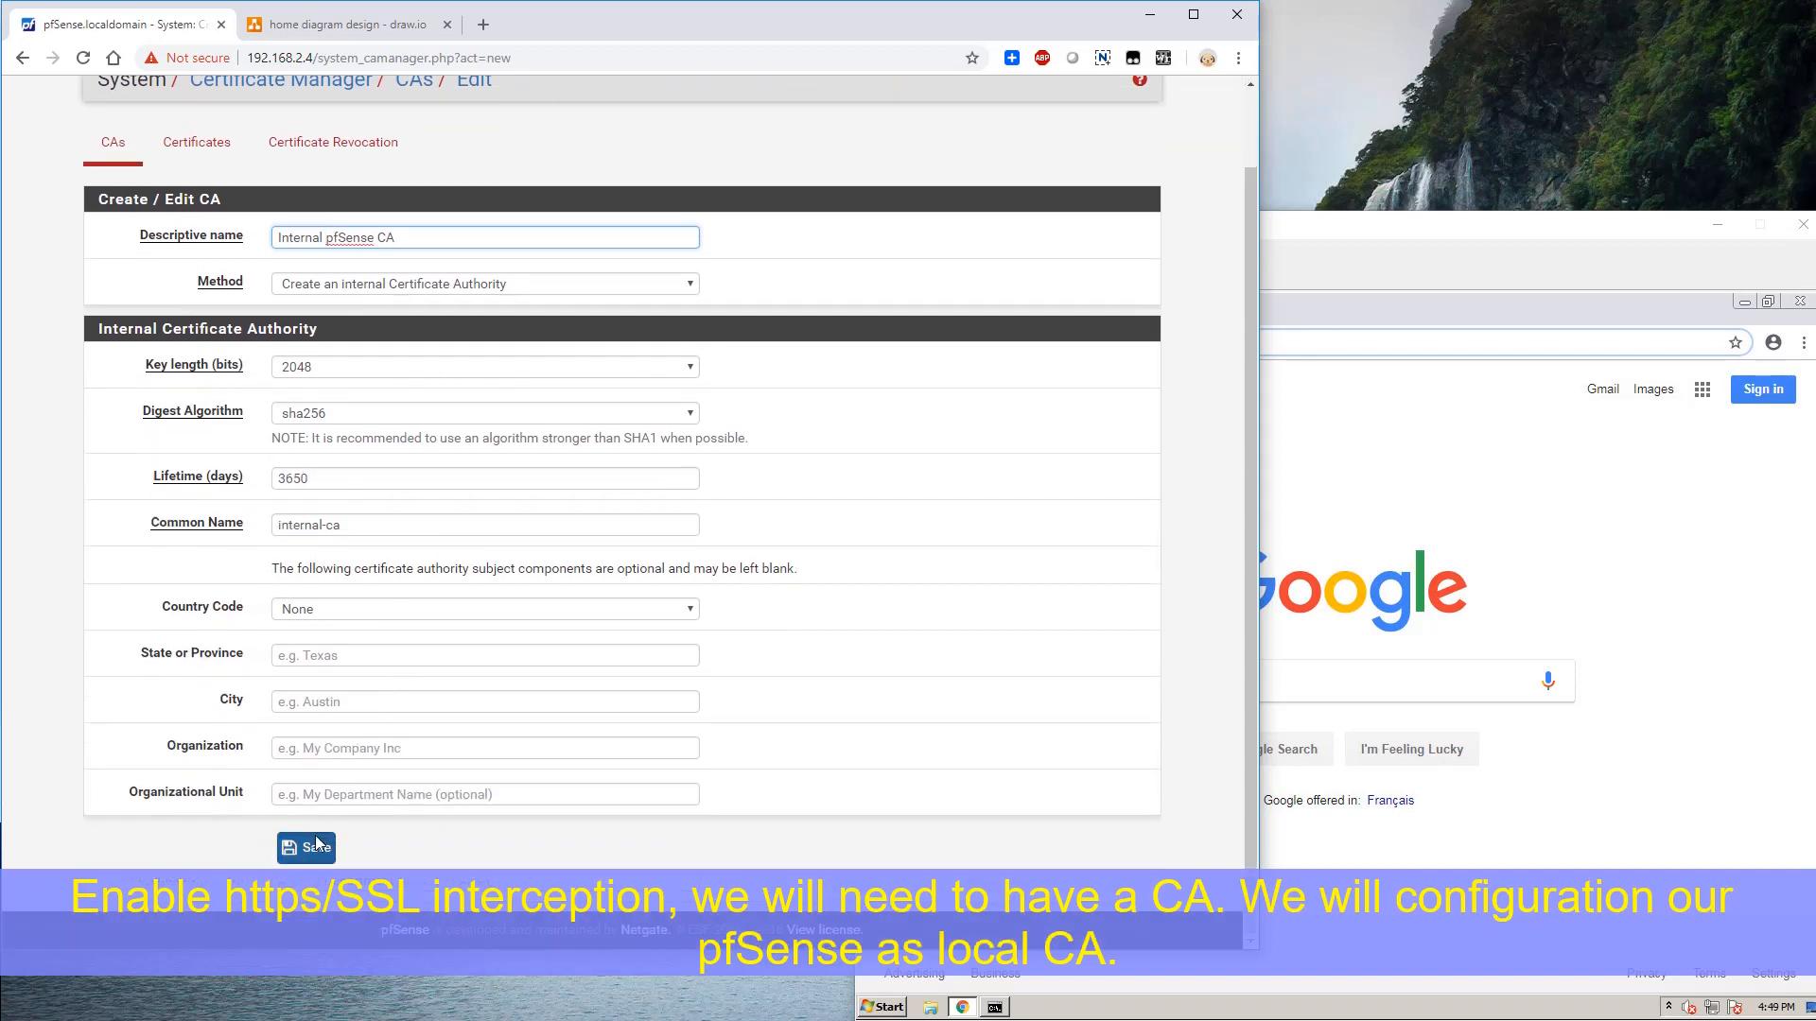
Set the CA's common name to Internal-pfSense-ca and save the new certificate authority
{"action": "left_click", "coordinate": [336, 529]}
{"action": "left_click_drag", "start_coordinate": [323, 525], "coordinate": [228, 545]}
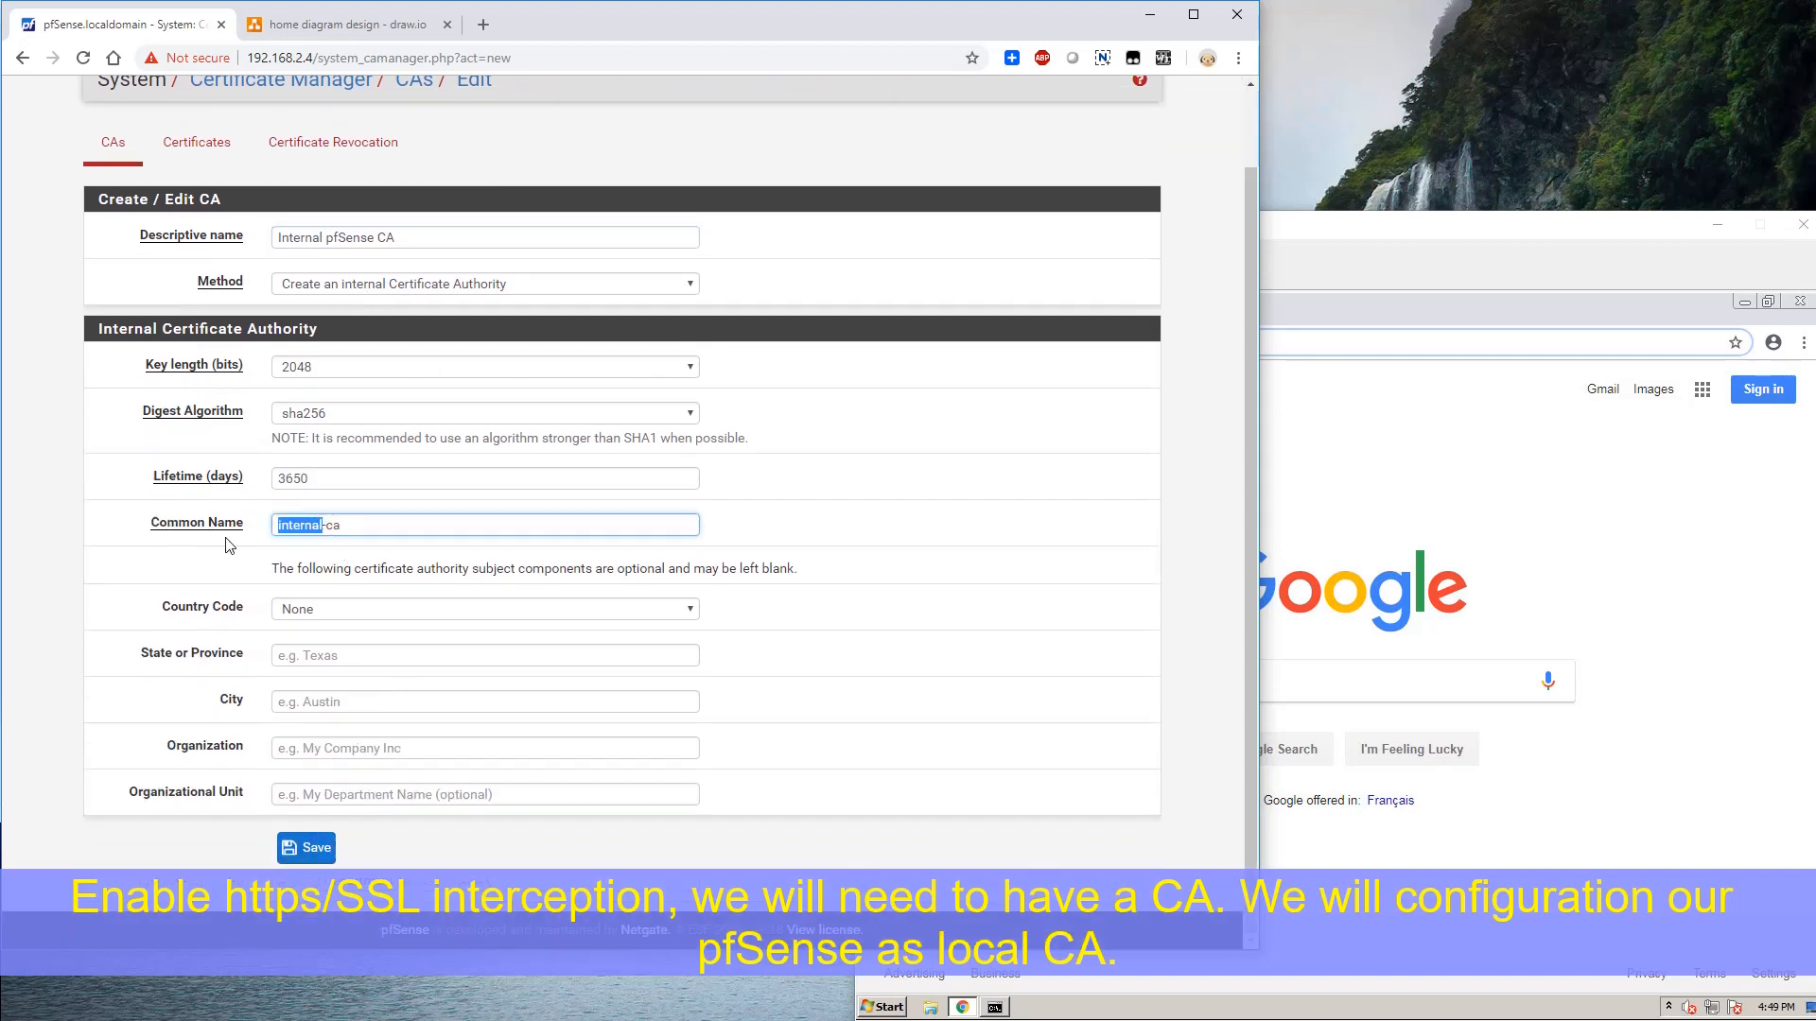
{"action": "type", "text": "In"}
{"action": "left_click", "coordinate": [307, 847]}
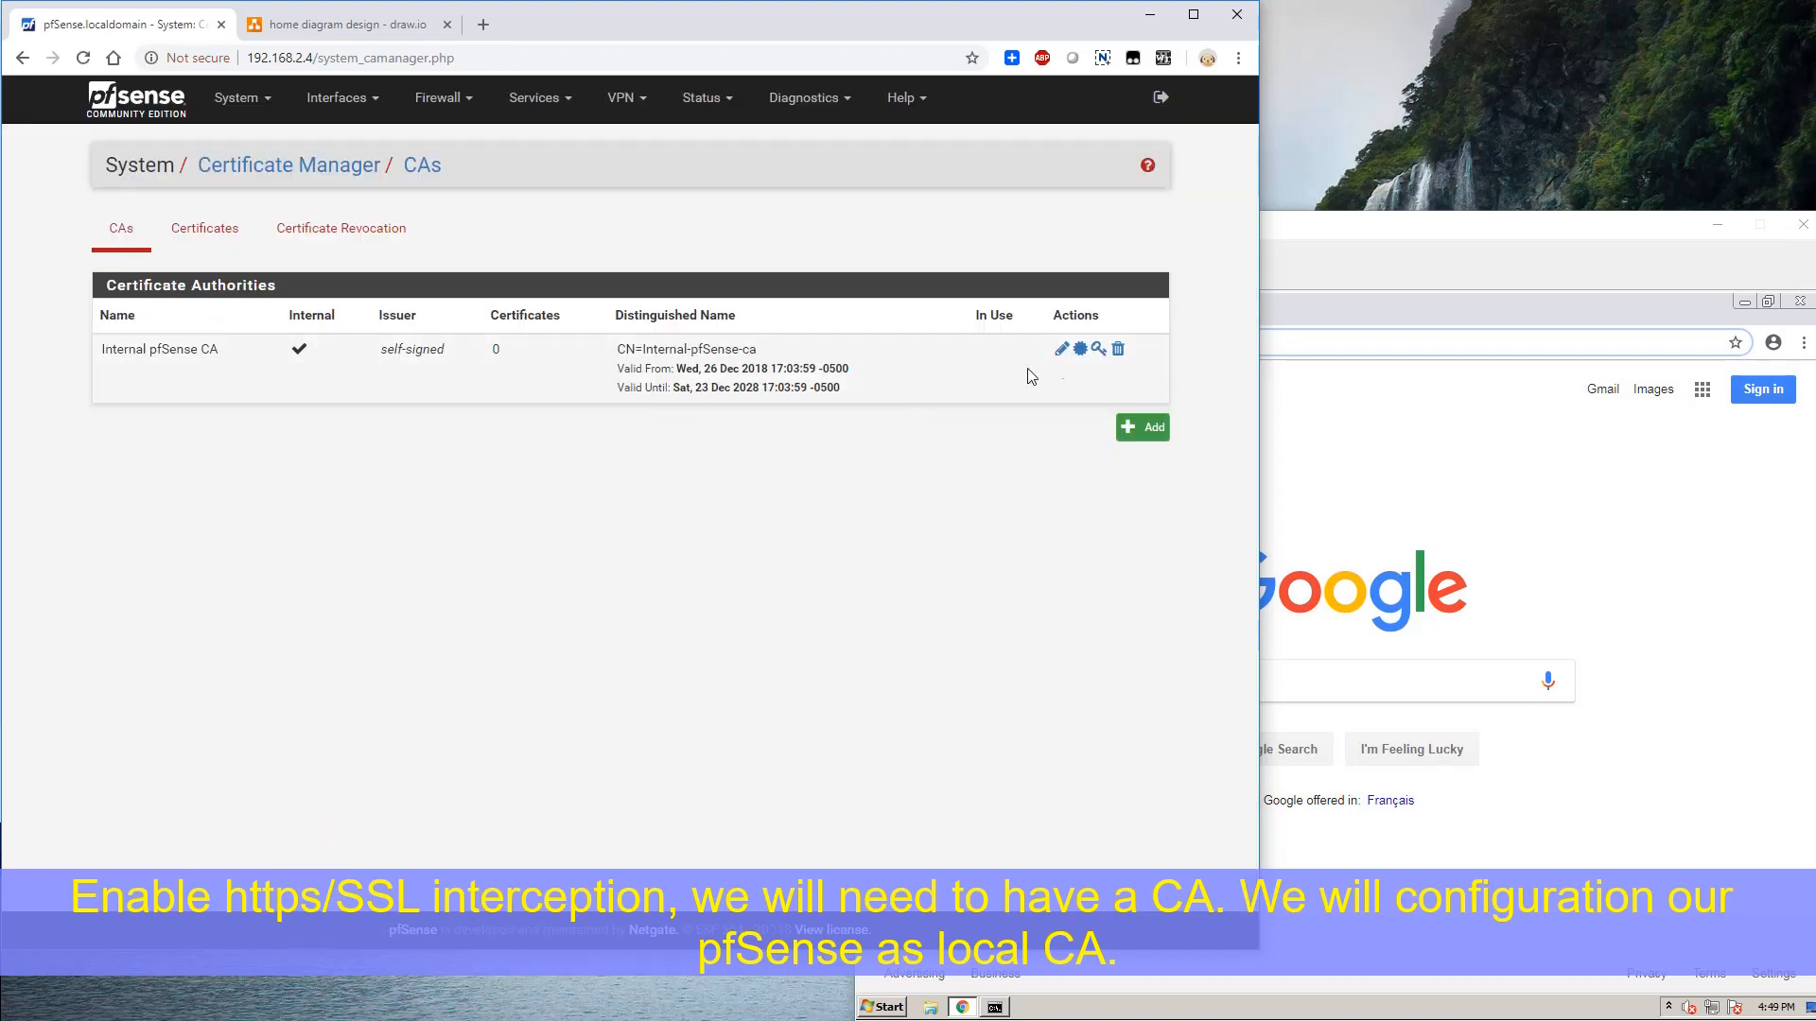
Export the certificate file of Internal pfSense CA
{"action": "left_click", "coordinate": [1098, 349]}
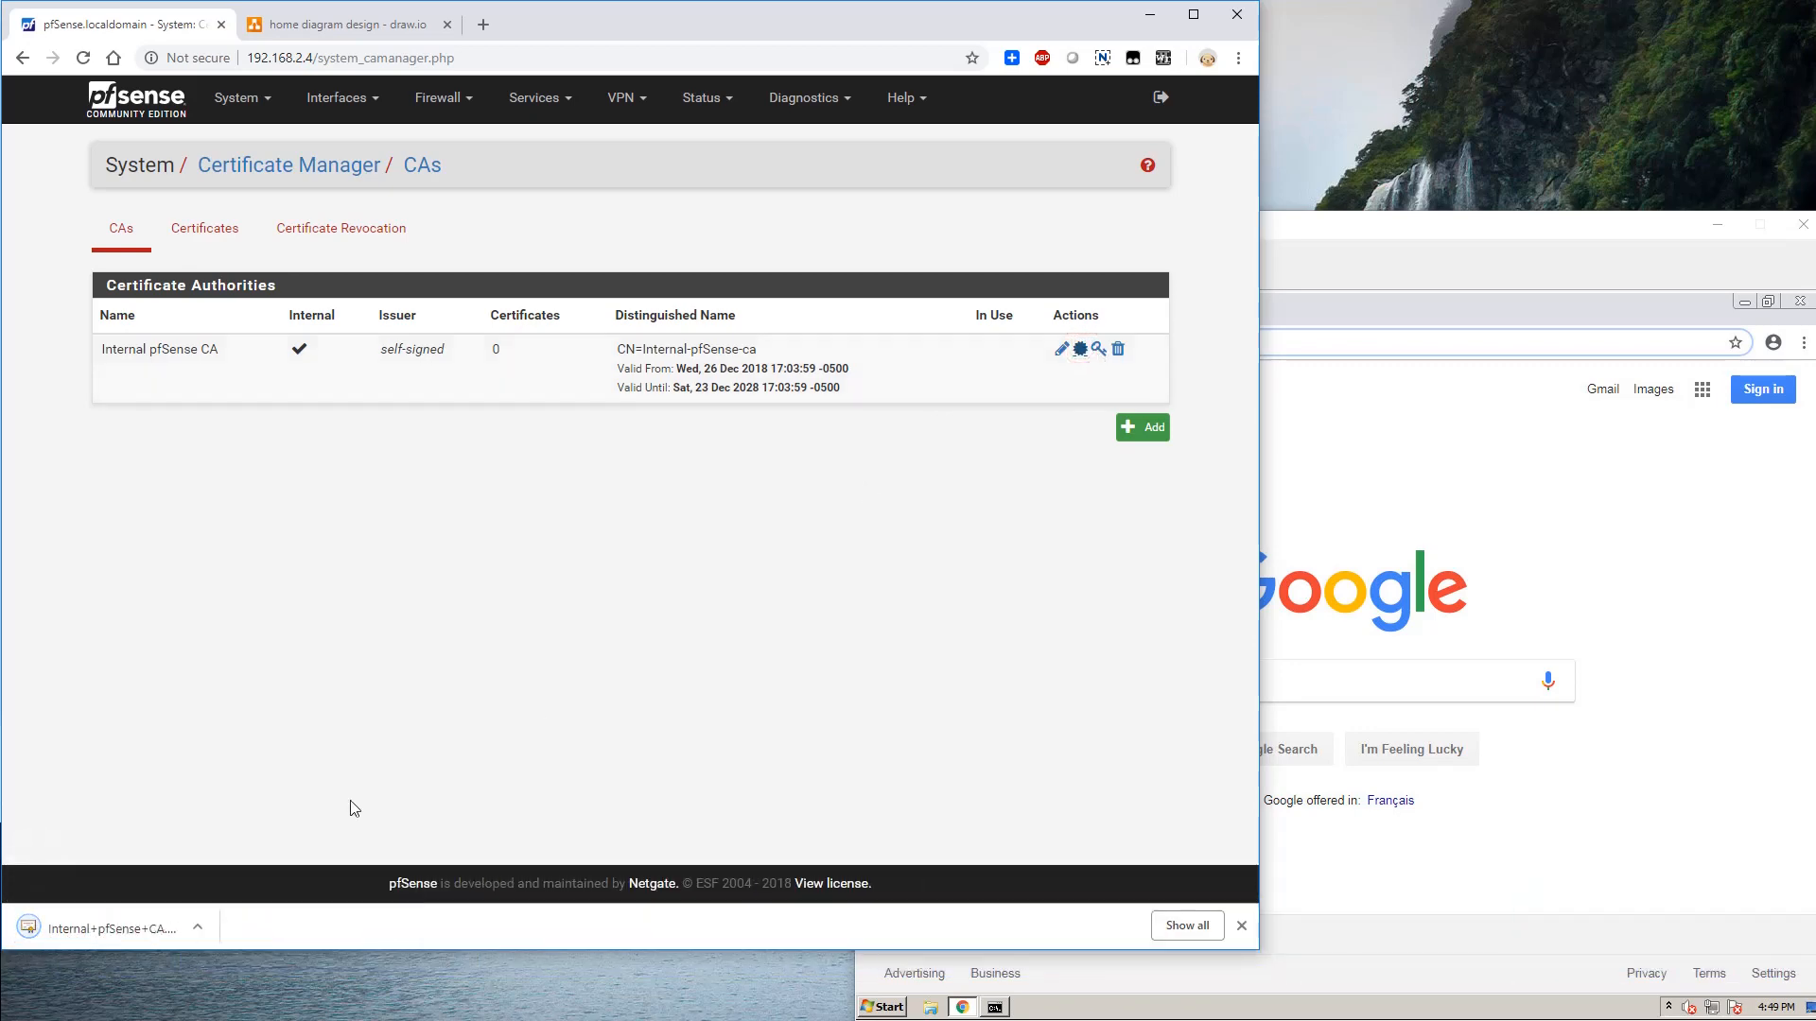
{"action": "left_click", "coordinate": [197, 928]}
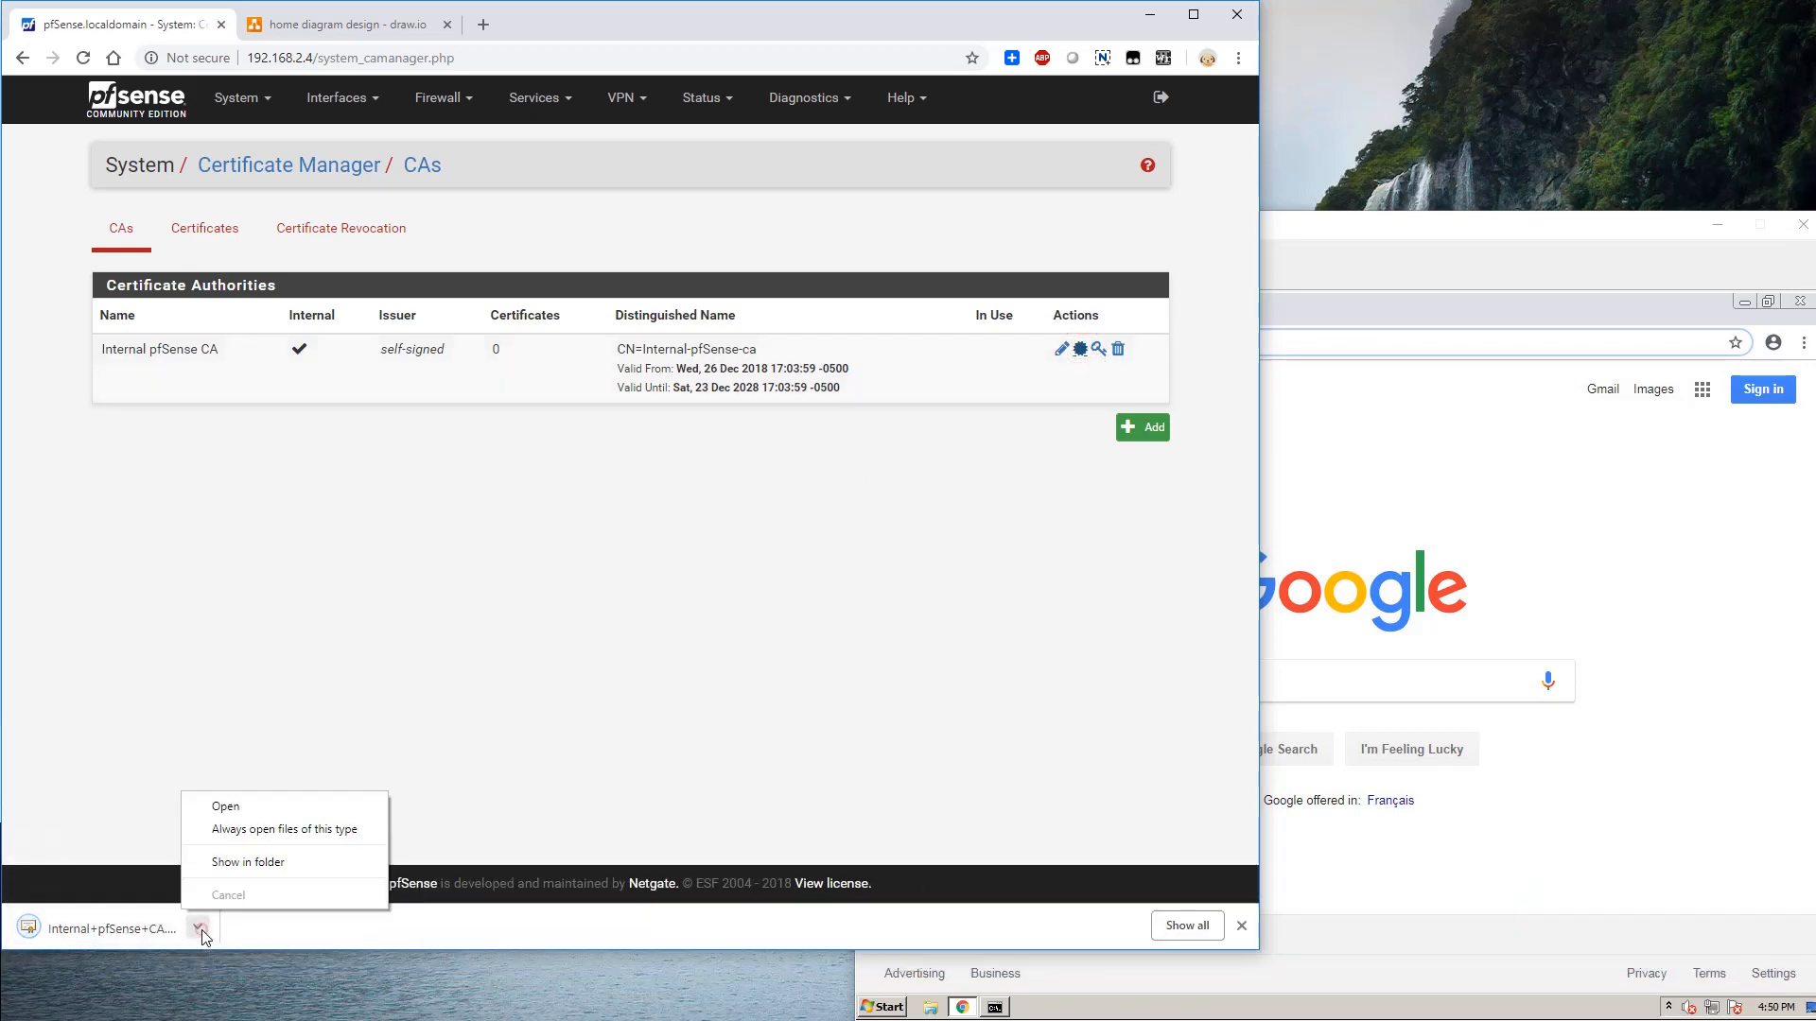
{"action": "left_click", "coordinate": [301, 811]}
{"action": "left_click", "coordinate": [1407, 493]}
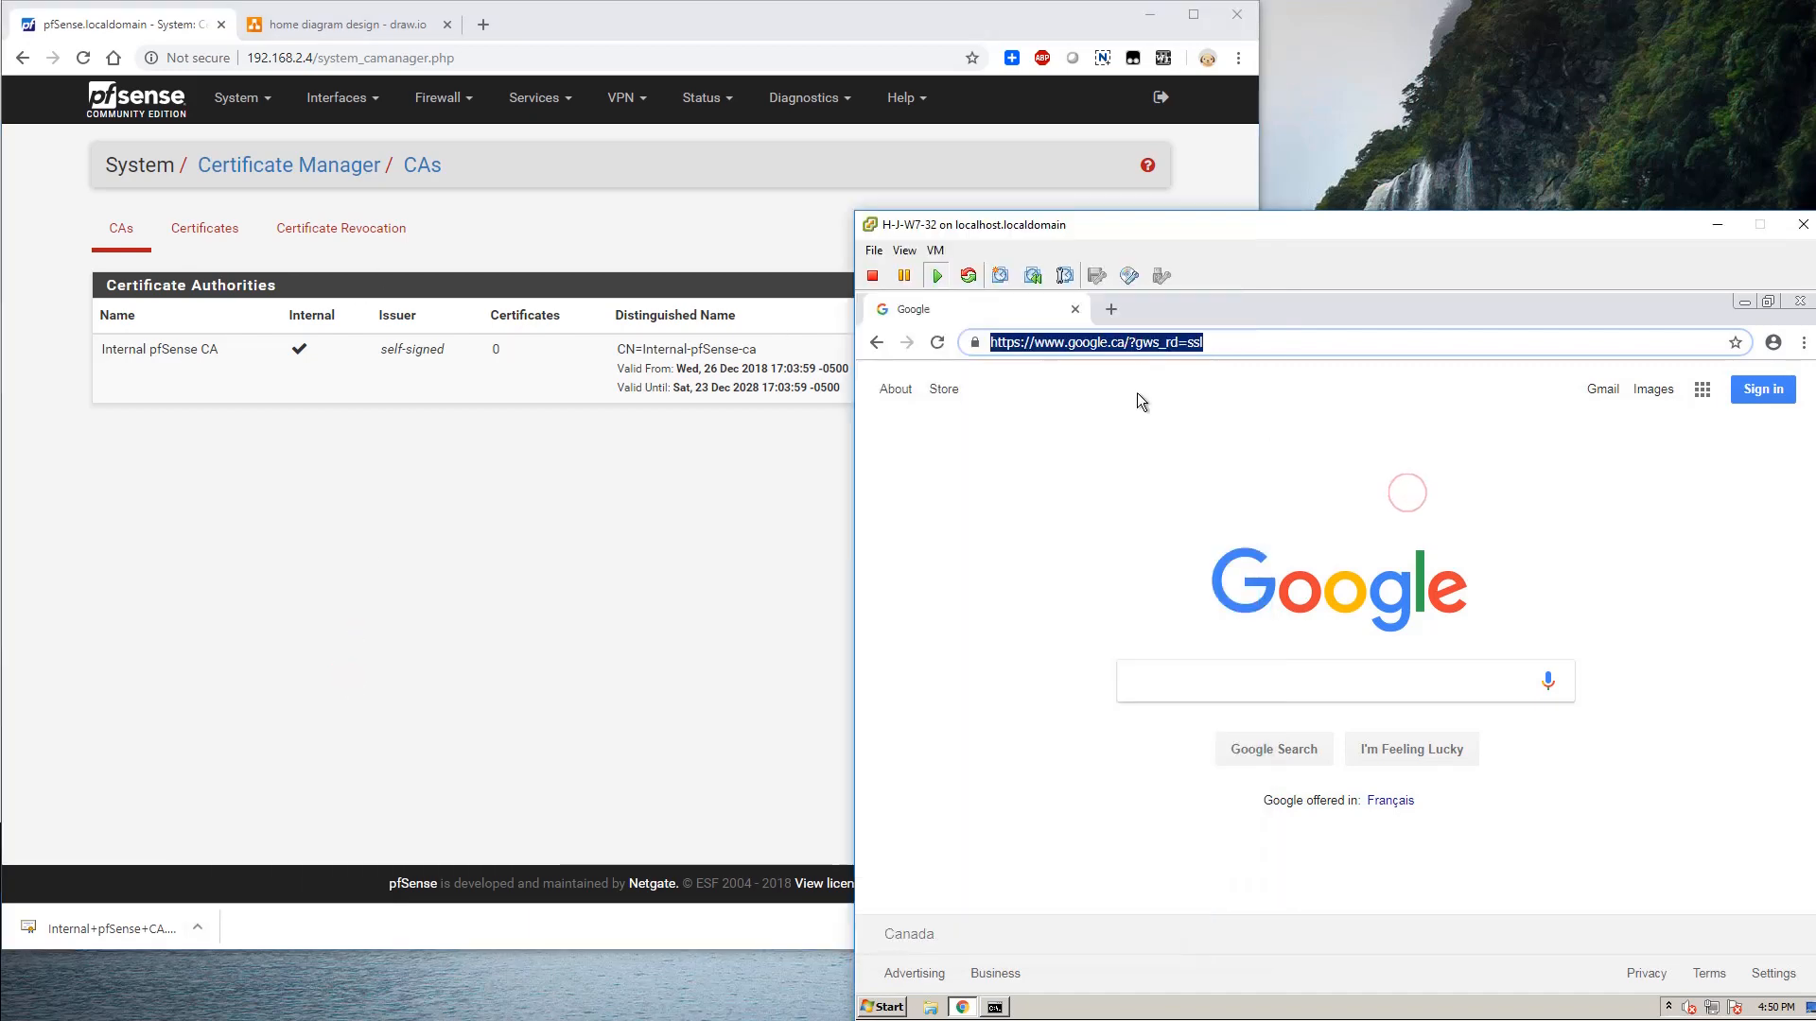
Go to the Squid proxy server's general settings, enable SSL filtering, and try to save with no CA selected
{"action": "left_click", "coordinate": [253, 108]}
{"action": "left_click", "coordinate": [253, 111]}
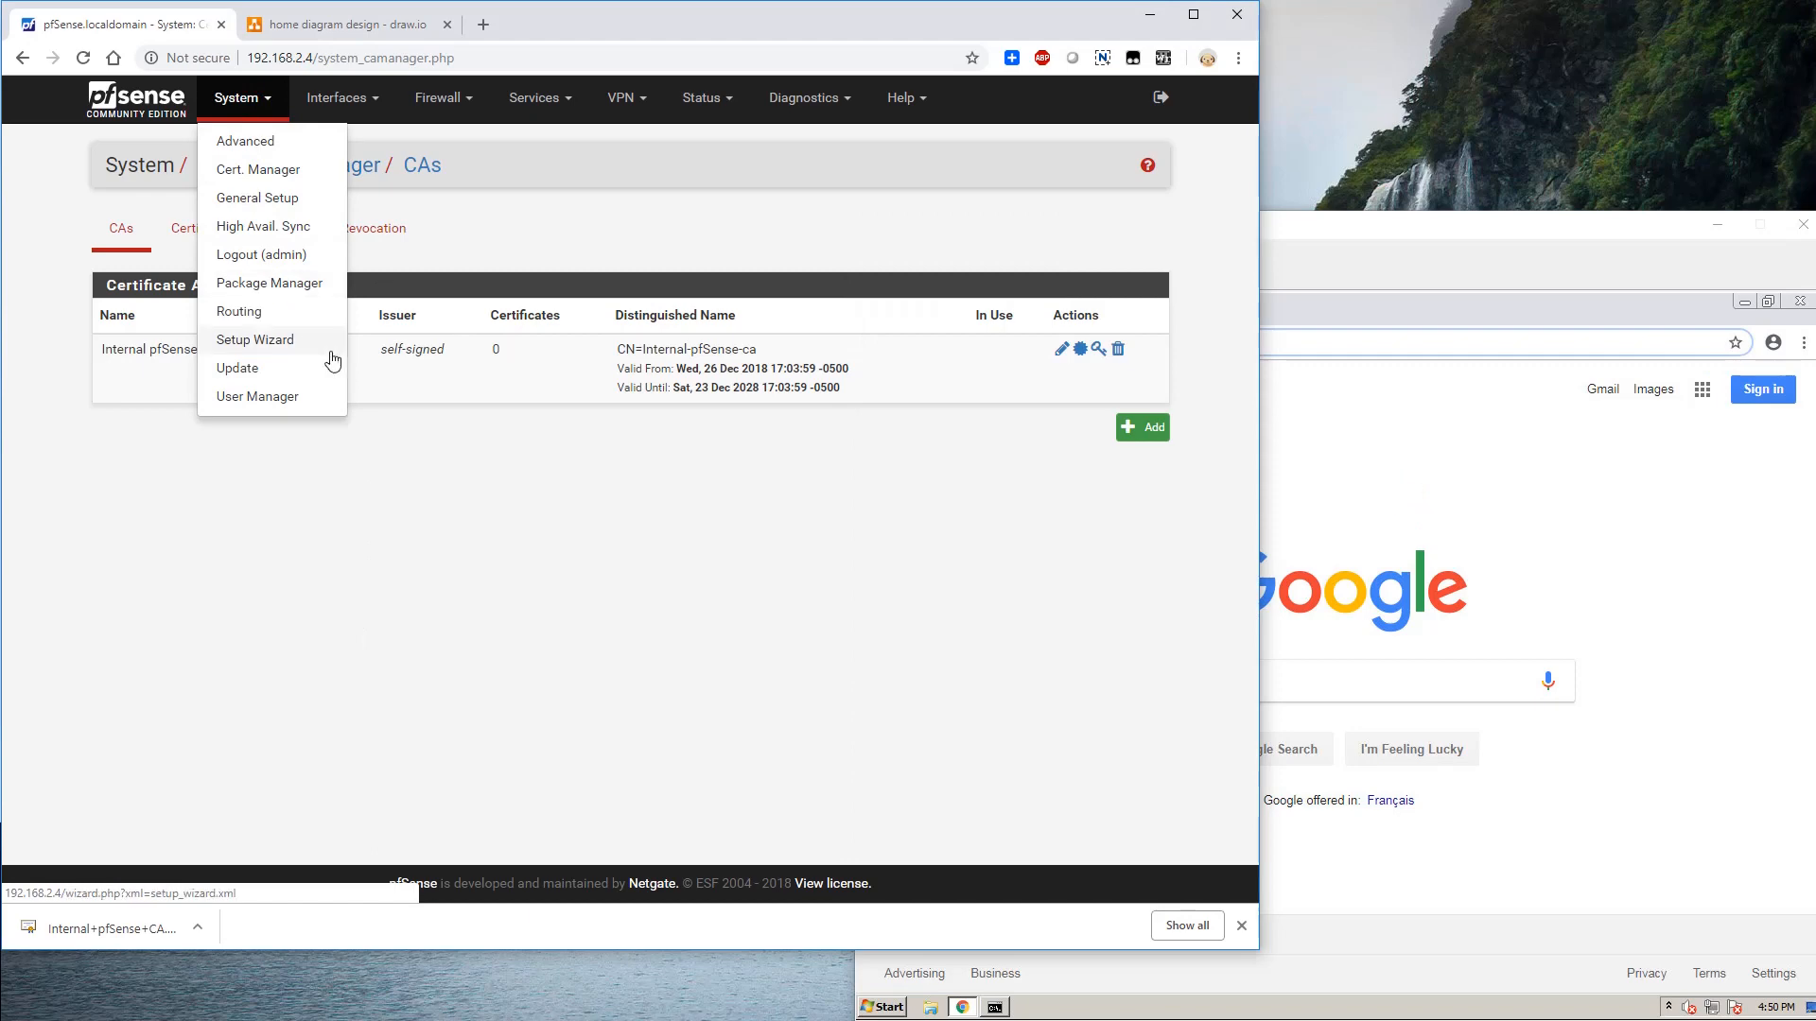
{"action": "left_click", "coordinate": [532, 99]}
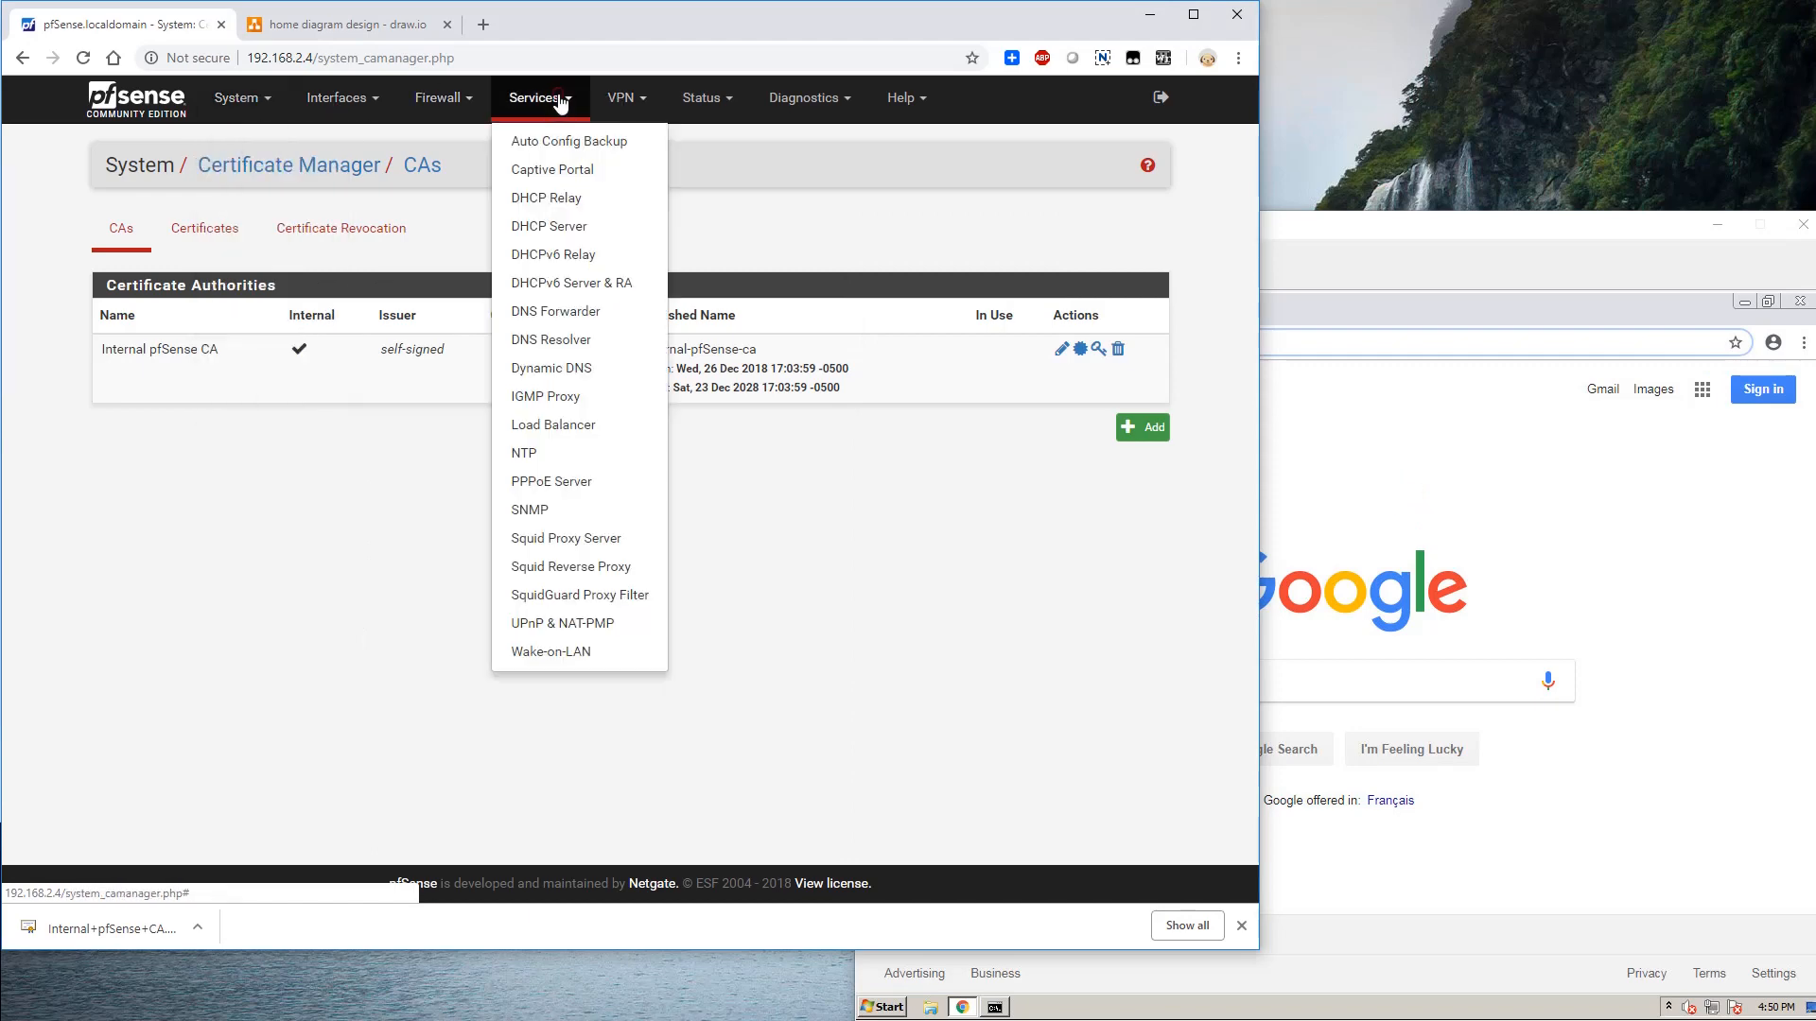
{"action": "left_click", "coordinate": [556, 539]}
{"action": "scroll", "coordinate": [384, 580], "scroll_direction": "down", "scroll_amount": 10}
{"action": "left_click", "coordinate": [287, 525]}
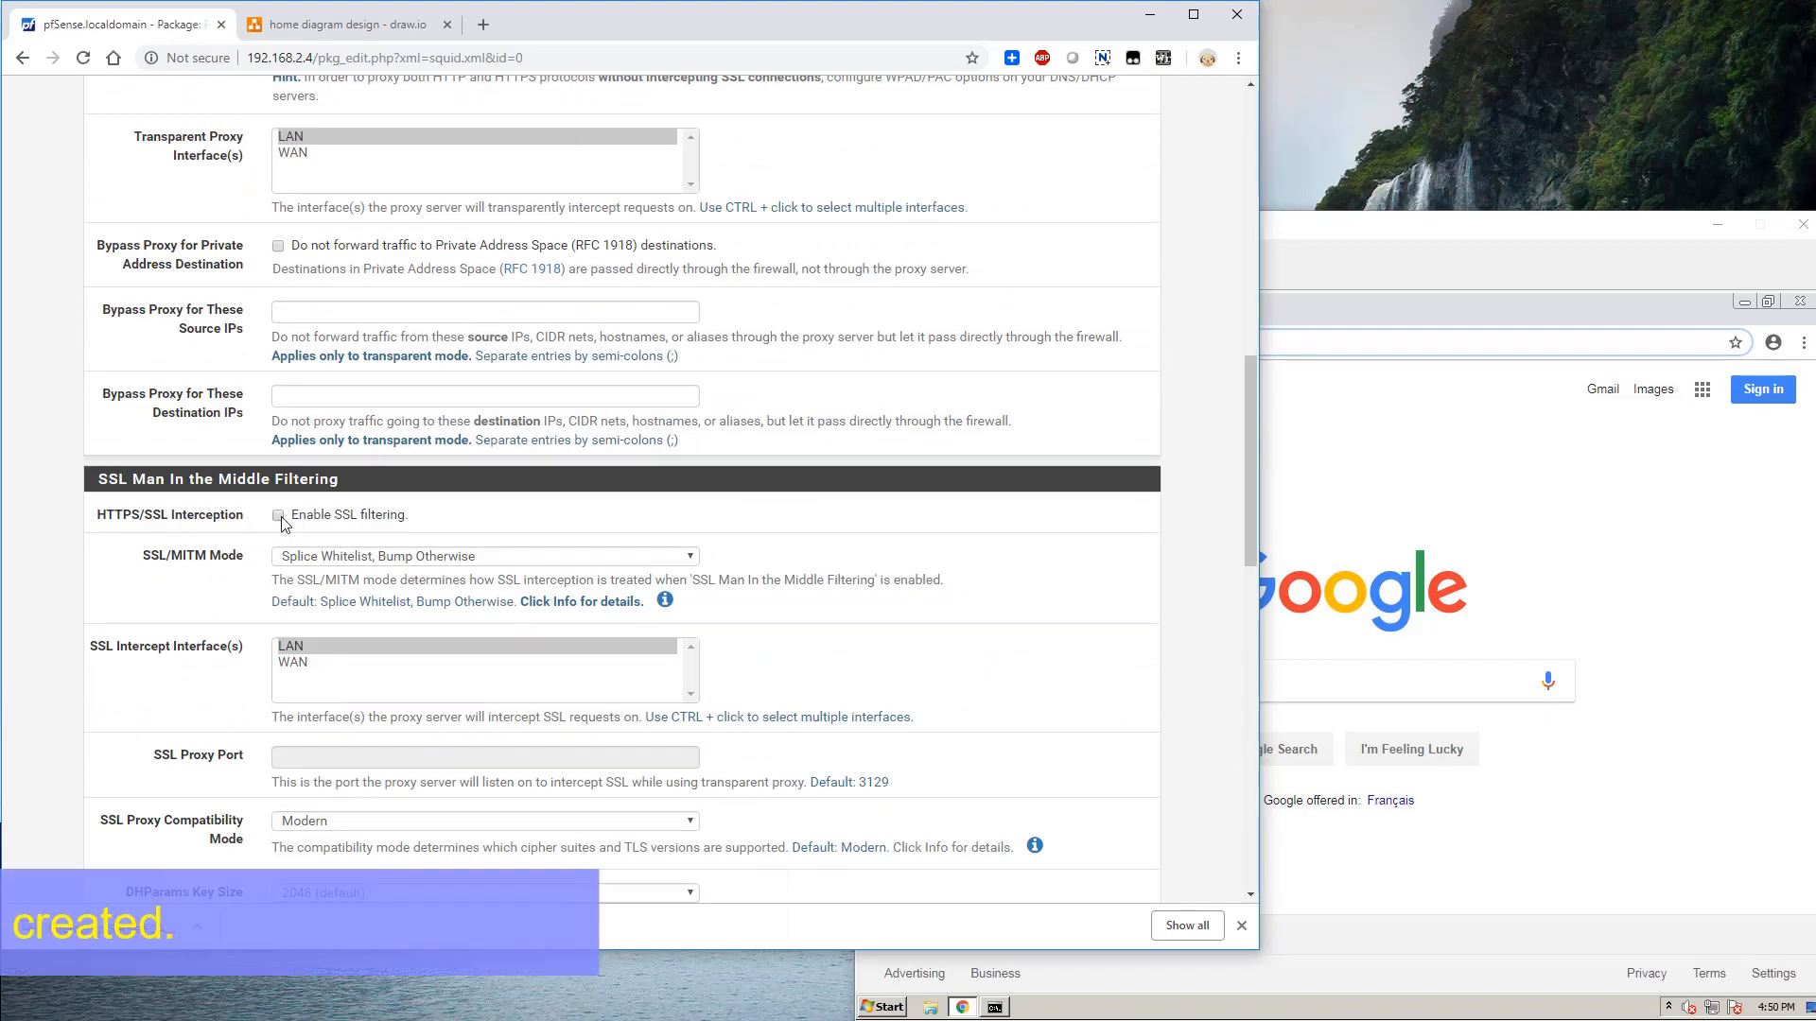
{"action": "scroll", "coordinate": [378, 762], "scroll_direction": "down", "scroll_amount": 15}
{"action": "left_click", "coordinate": [312, 801]}
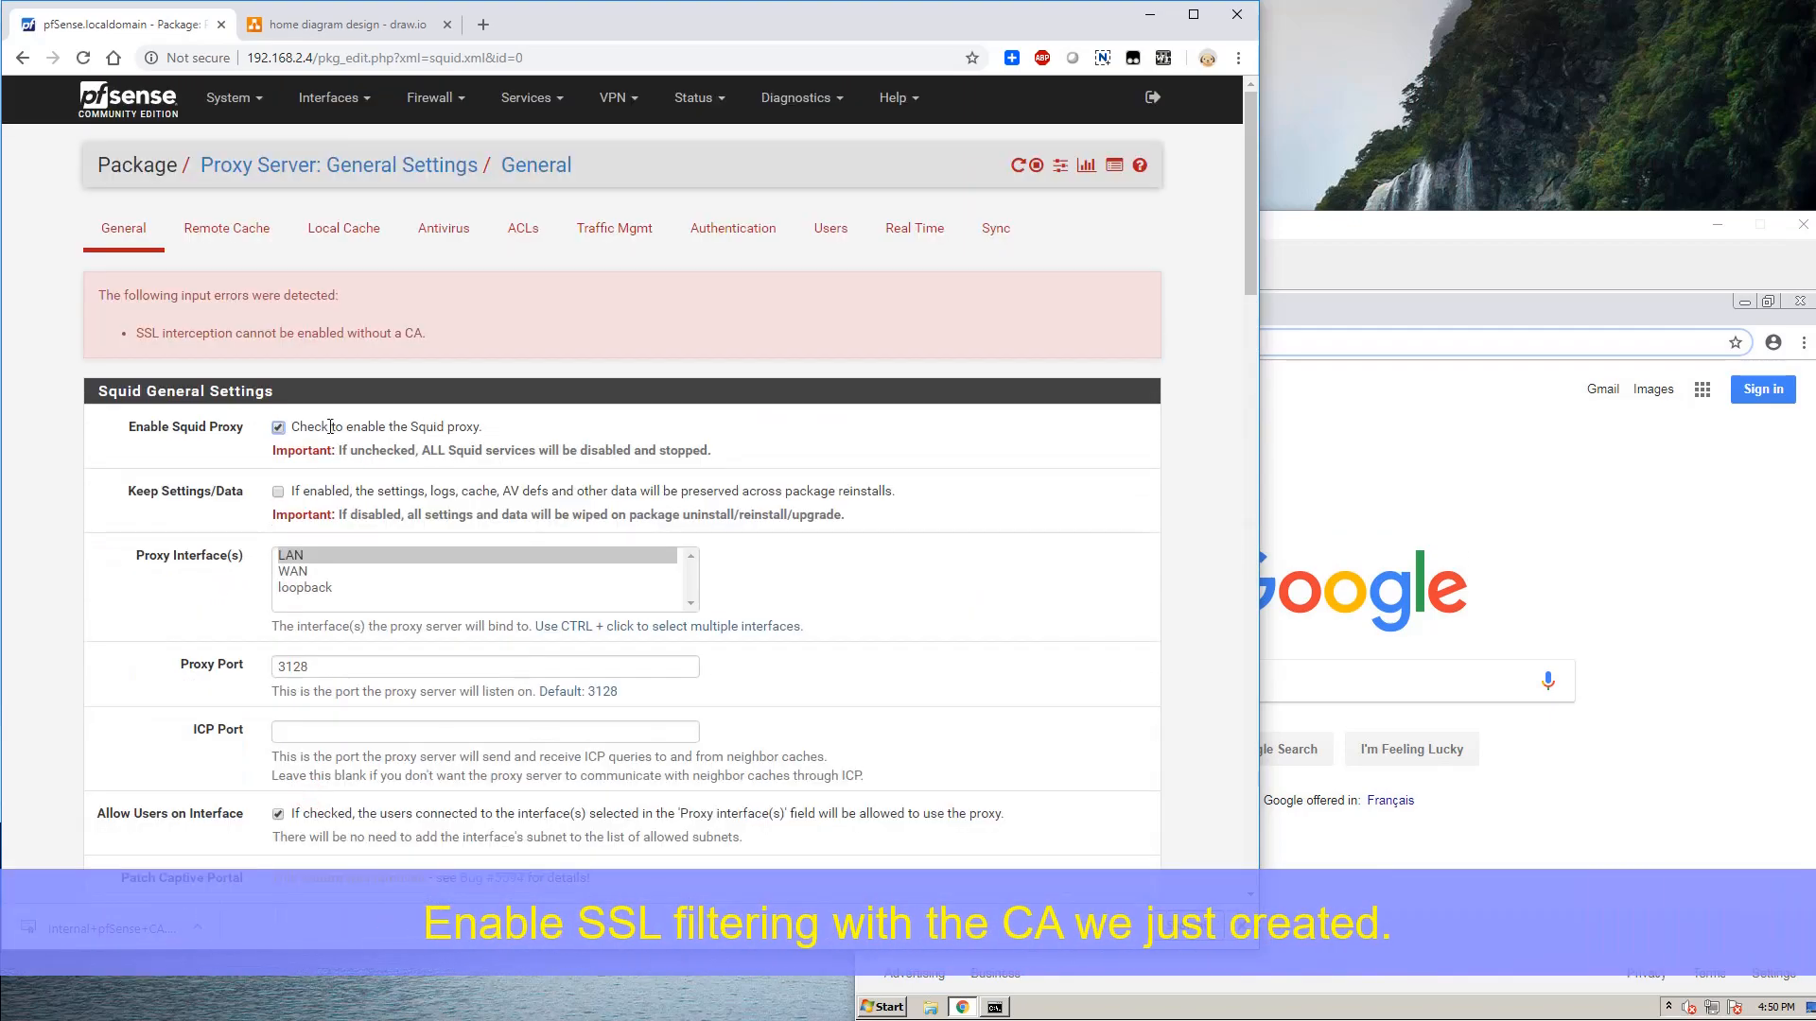
Select Internal pfSense CA as the CA for SSL Man In the Middle Filtering and save the Squid general settings
{"action": "scroll", "coordinate": [341, 352], "scroll_direction": "down", "scroll_amount": 9}
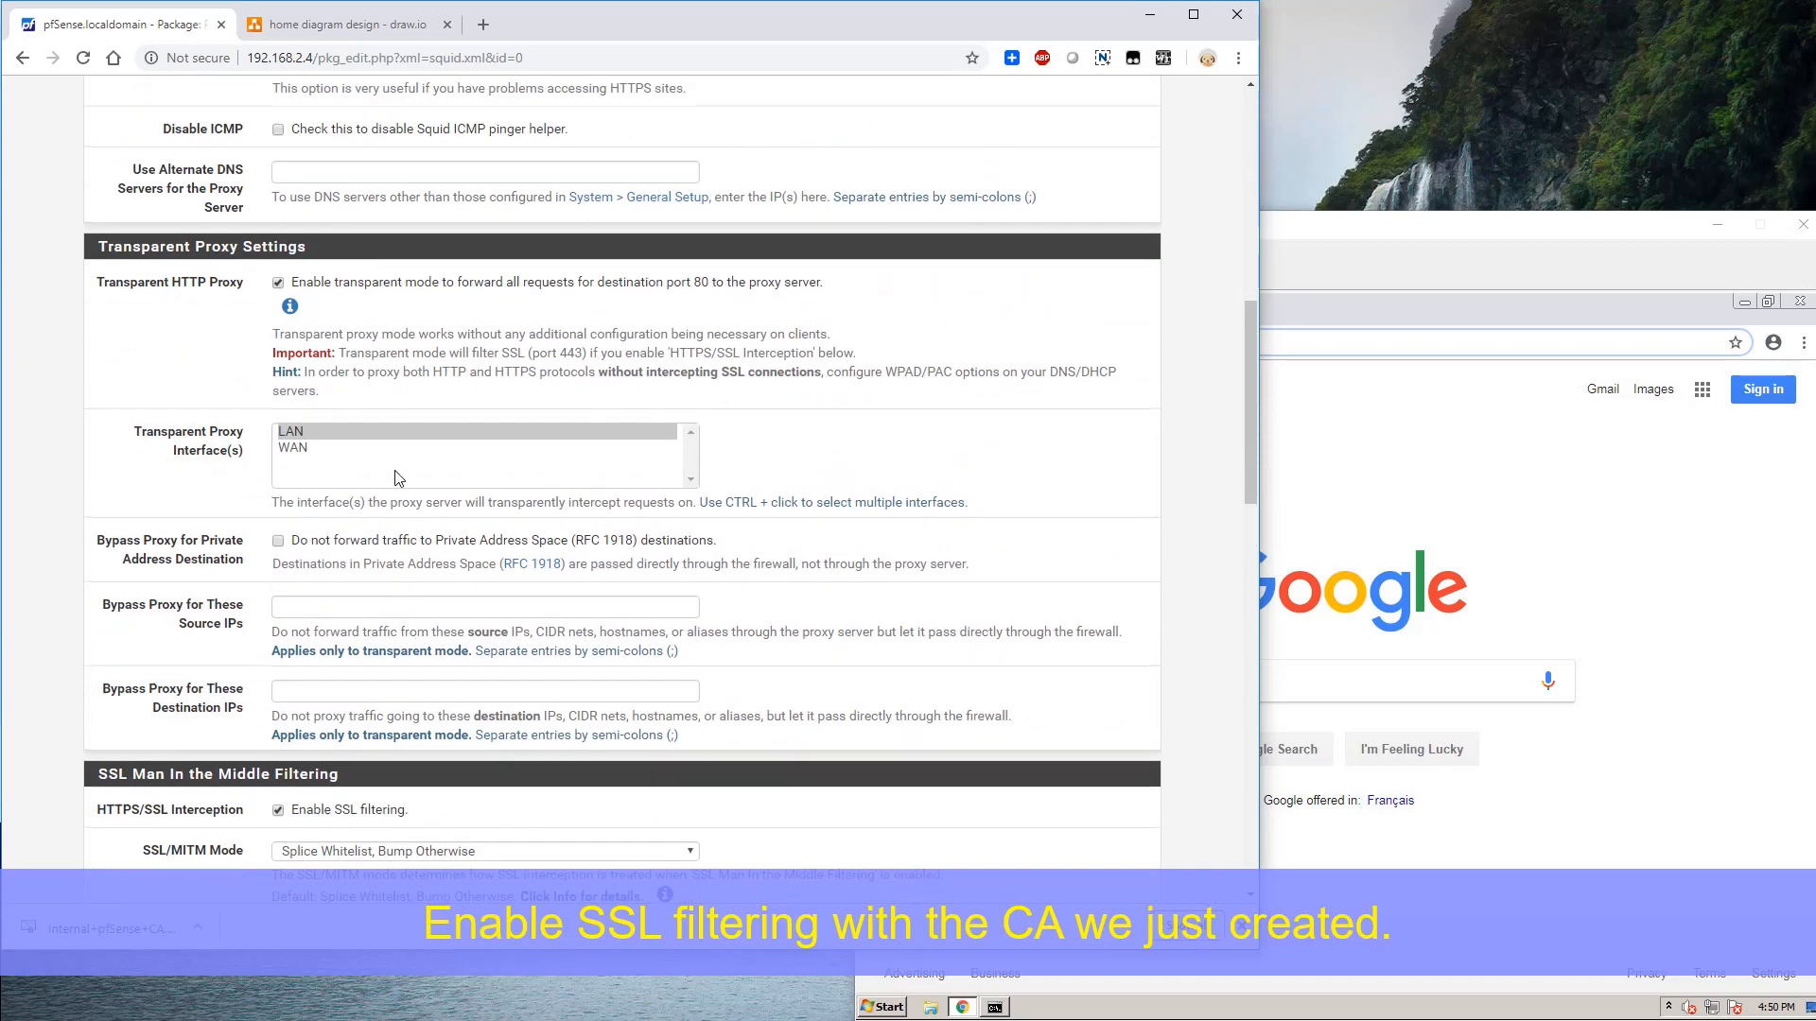
{"action": "scroll", "coordinate": [395, 477], "scroll_direction": "down", "scroll_amount": 4}
{"action": "left_click", "coordinate": [407, 671]}
{"action": "scroll", "coordinate": [428, 814], "scroll_direction": "down", "scroll_amount": 1}
{"action": "left_click", "coordinate": [424, 780]}
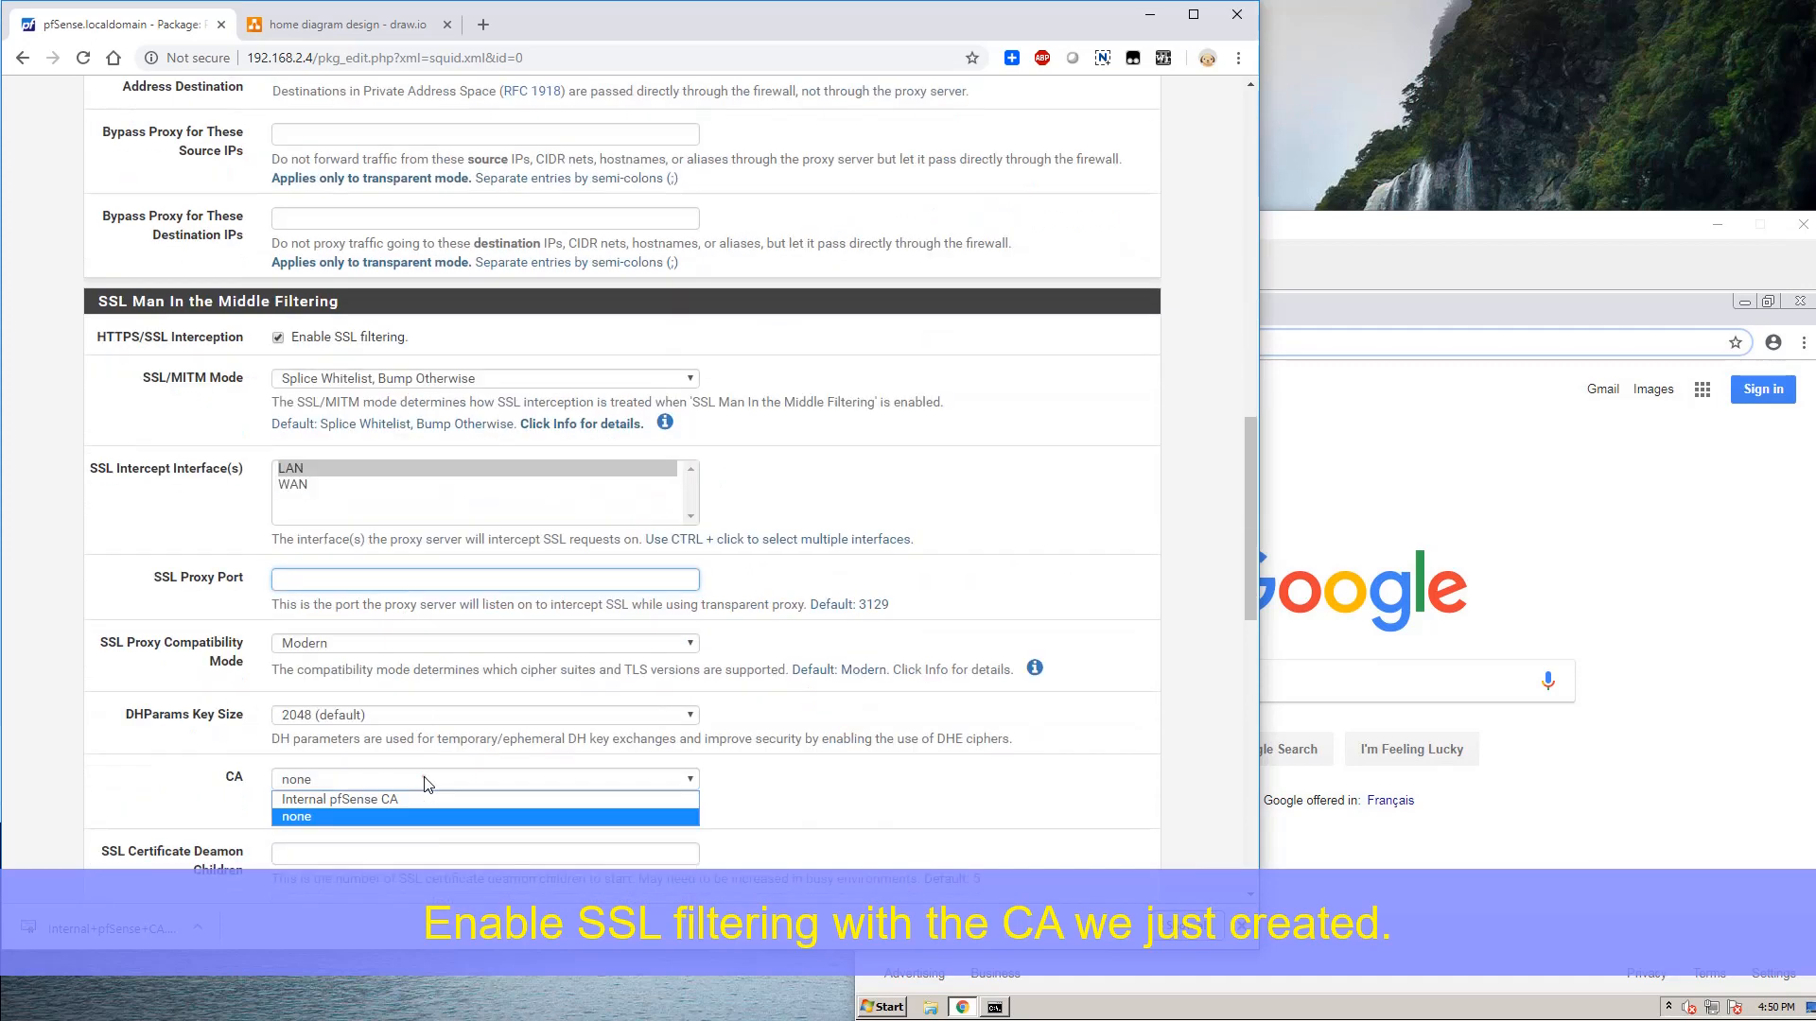
{"action": "left_click", "coordinate": [407, 799]}
{"action": "scroll", "coordinate": [402, 785], "scroll_direction": "down", "scroll_amount": 6}
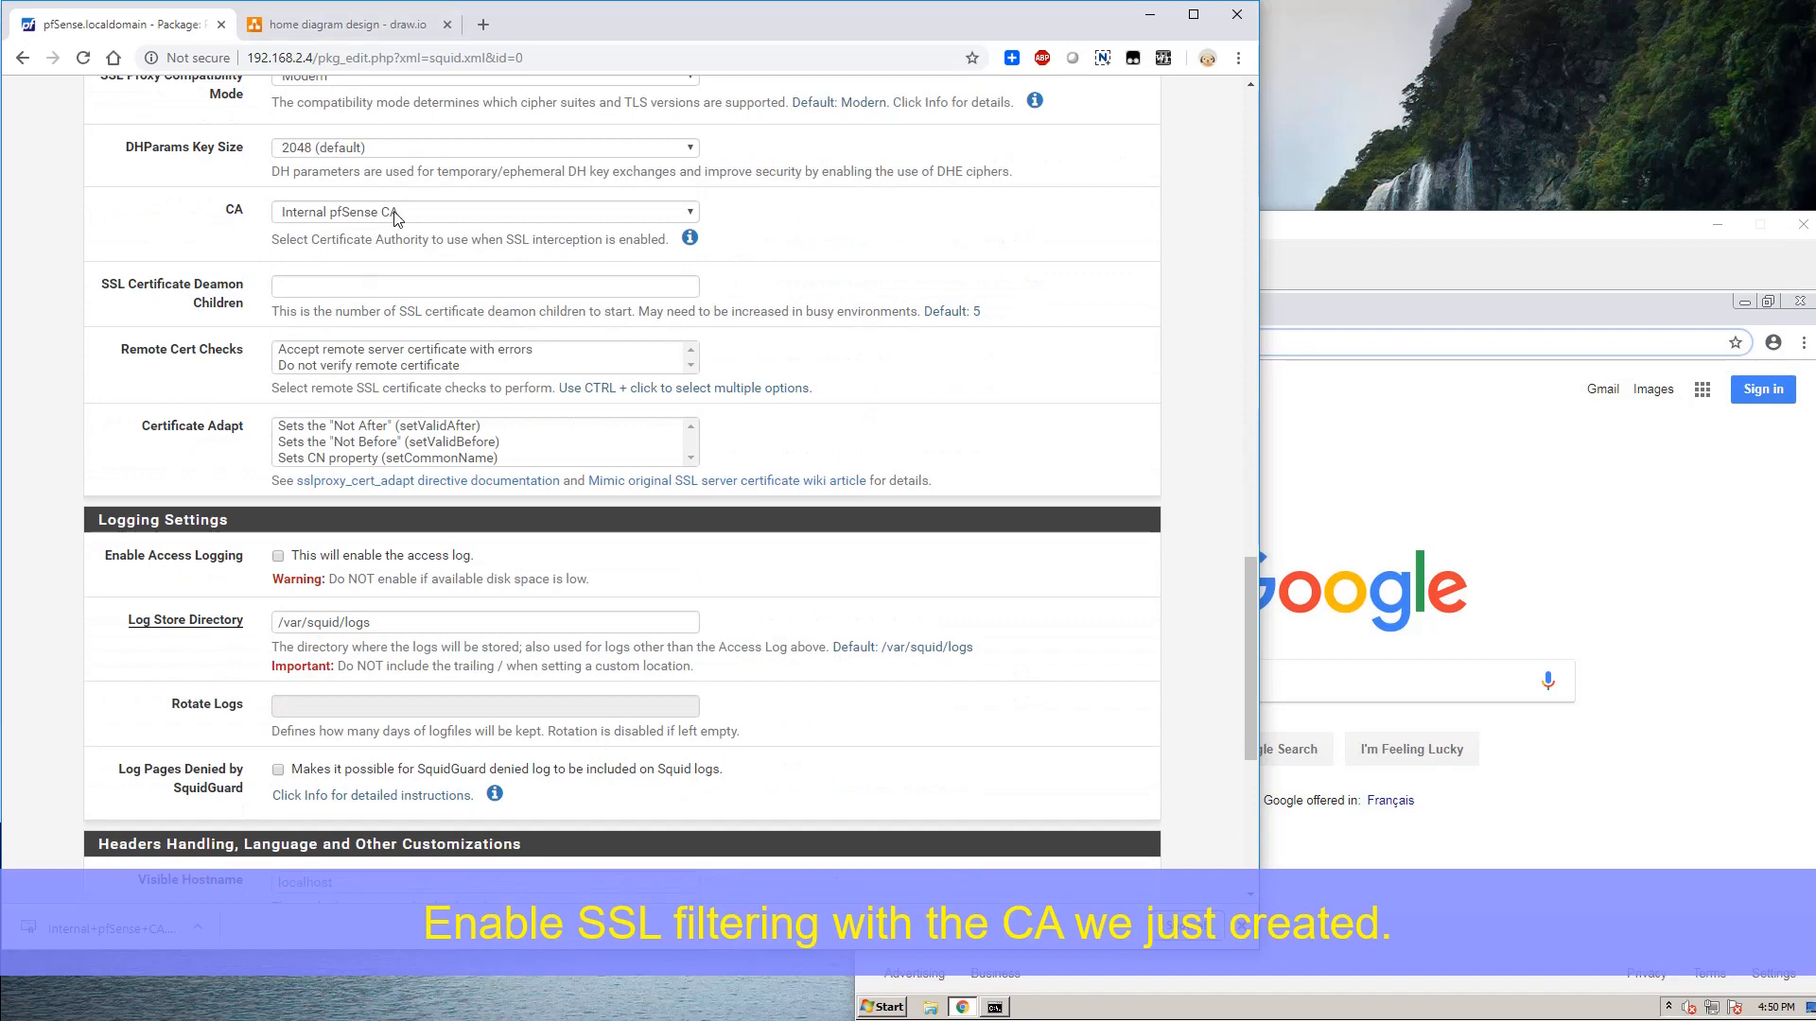
{"action": "scroll", "coordinate": [396, 379], "scroll_direction": "down", "scroll_amount": 5}
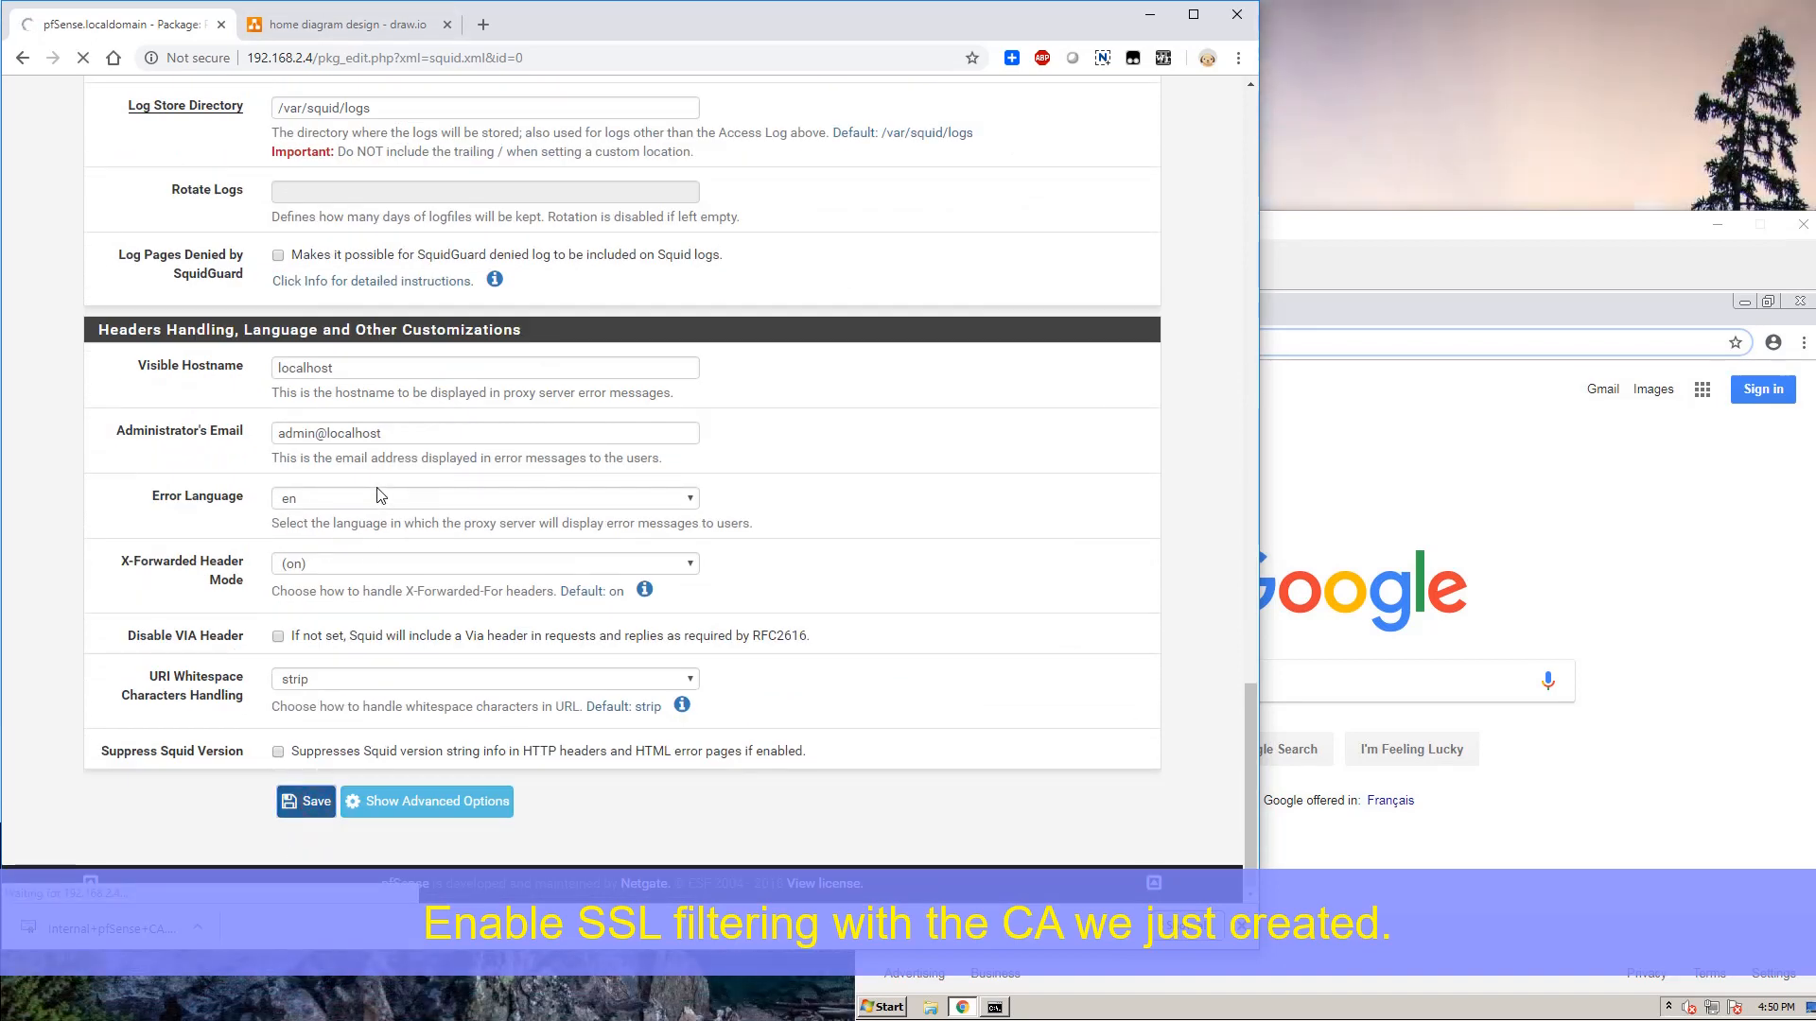
{"action": "left_click", "coordinate": [1452, 478]}
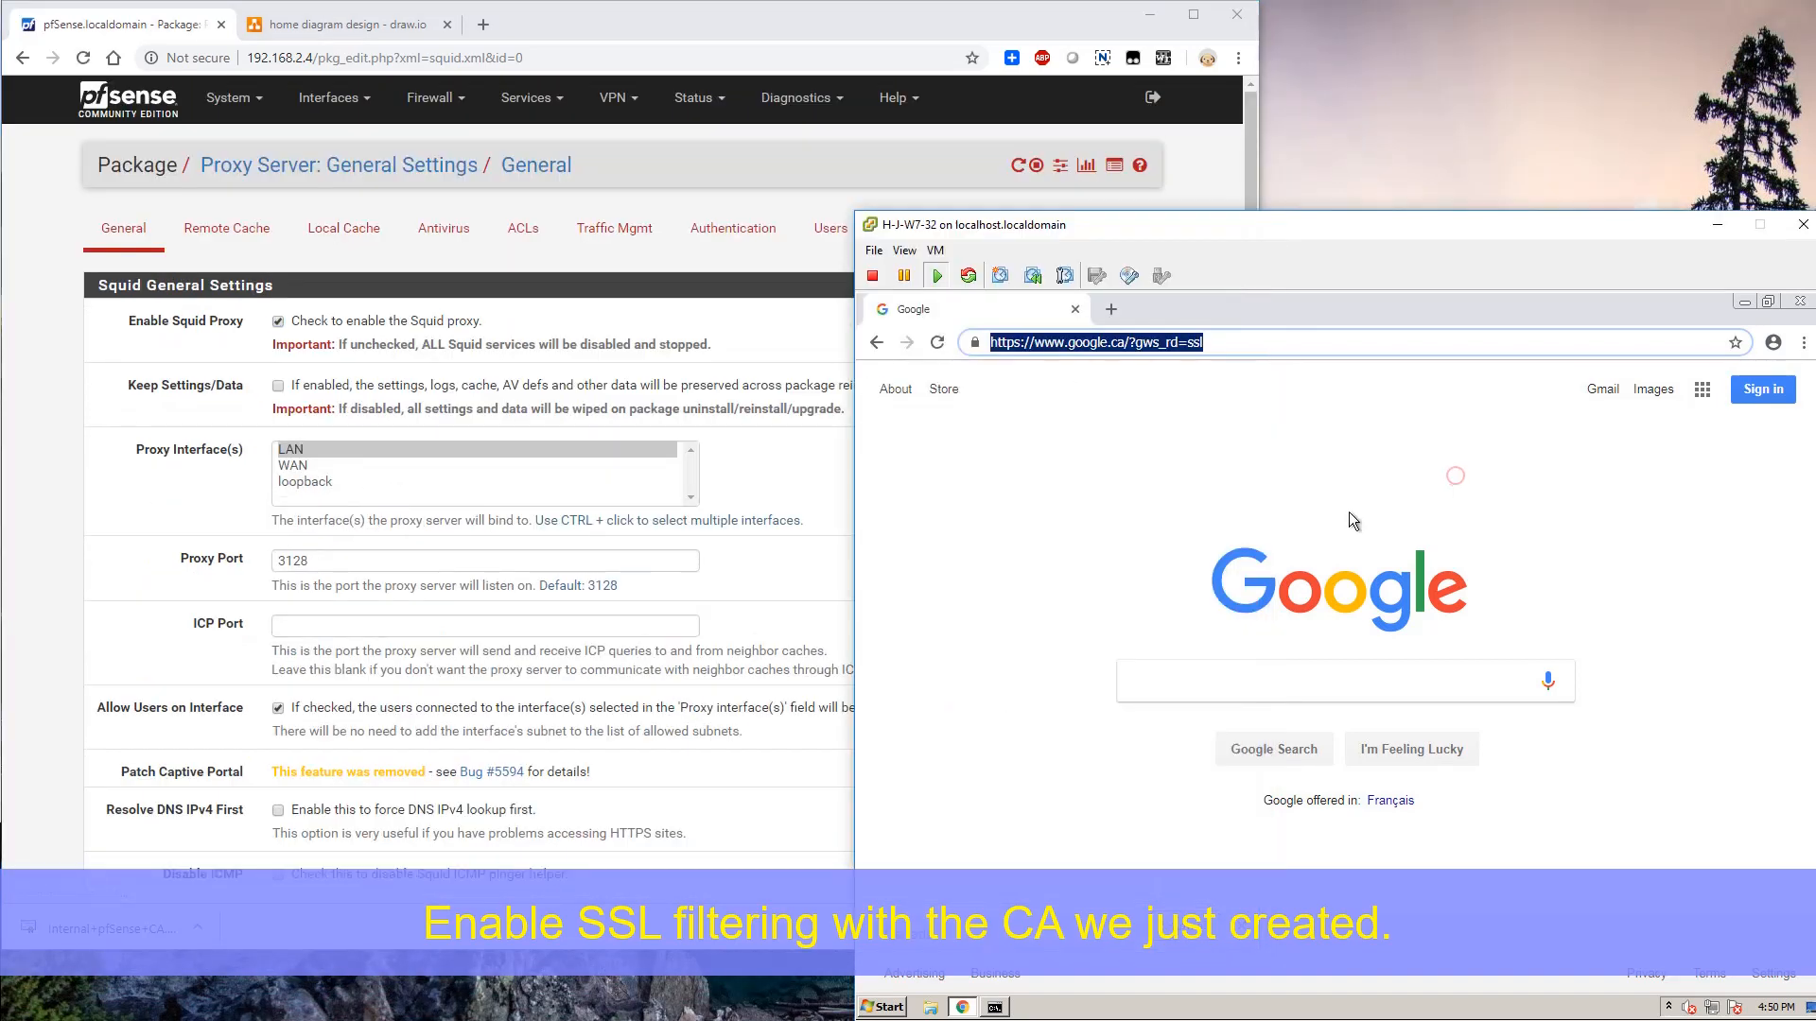
{"action": "left_click", "coordinate": [1123, 343]}
{"action": "type", "text": "www.facebook.com"}
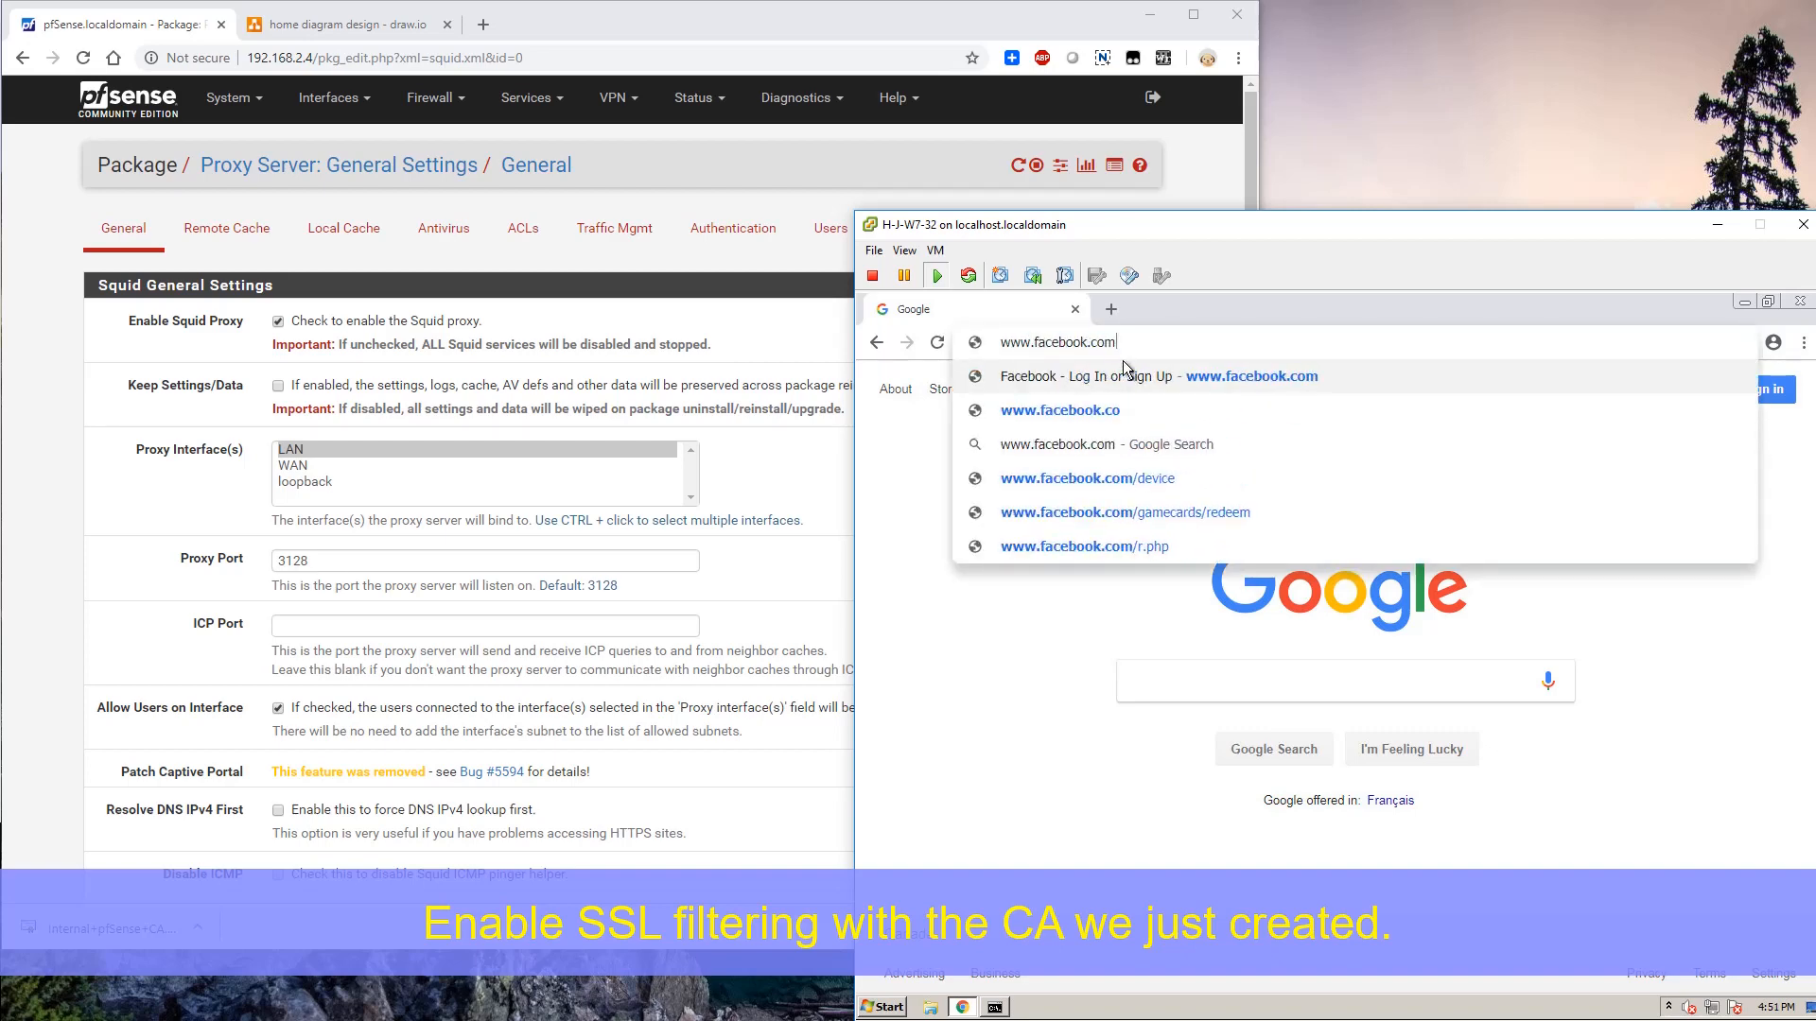
{"action": "key", "text": "Return"}
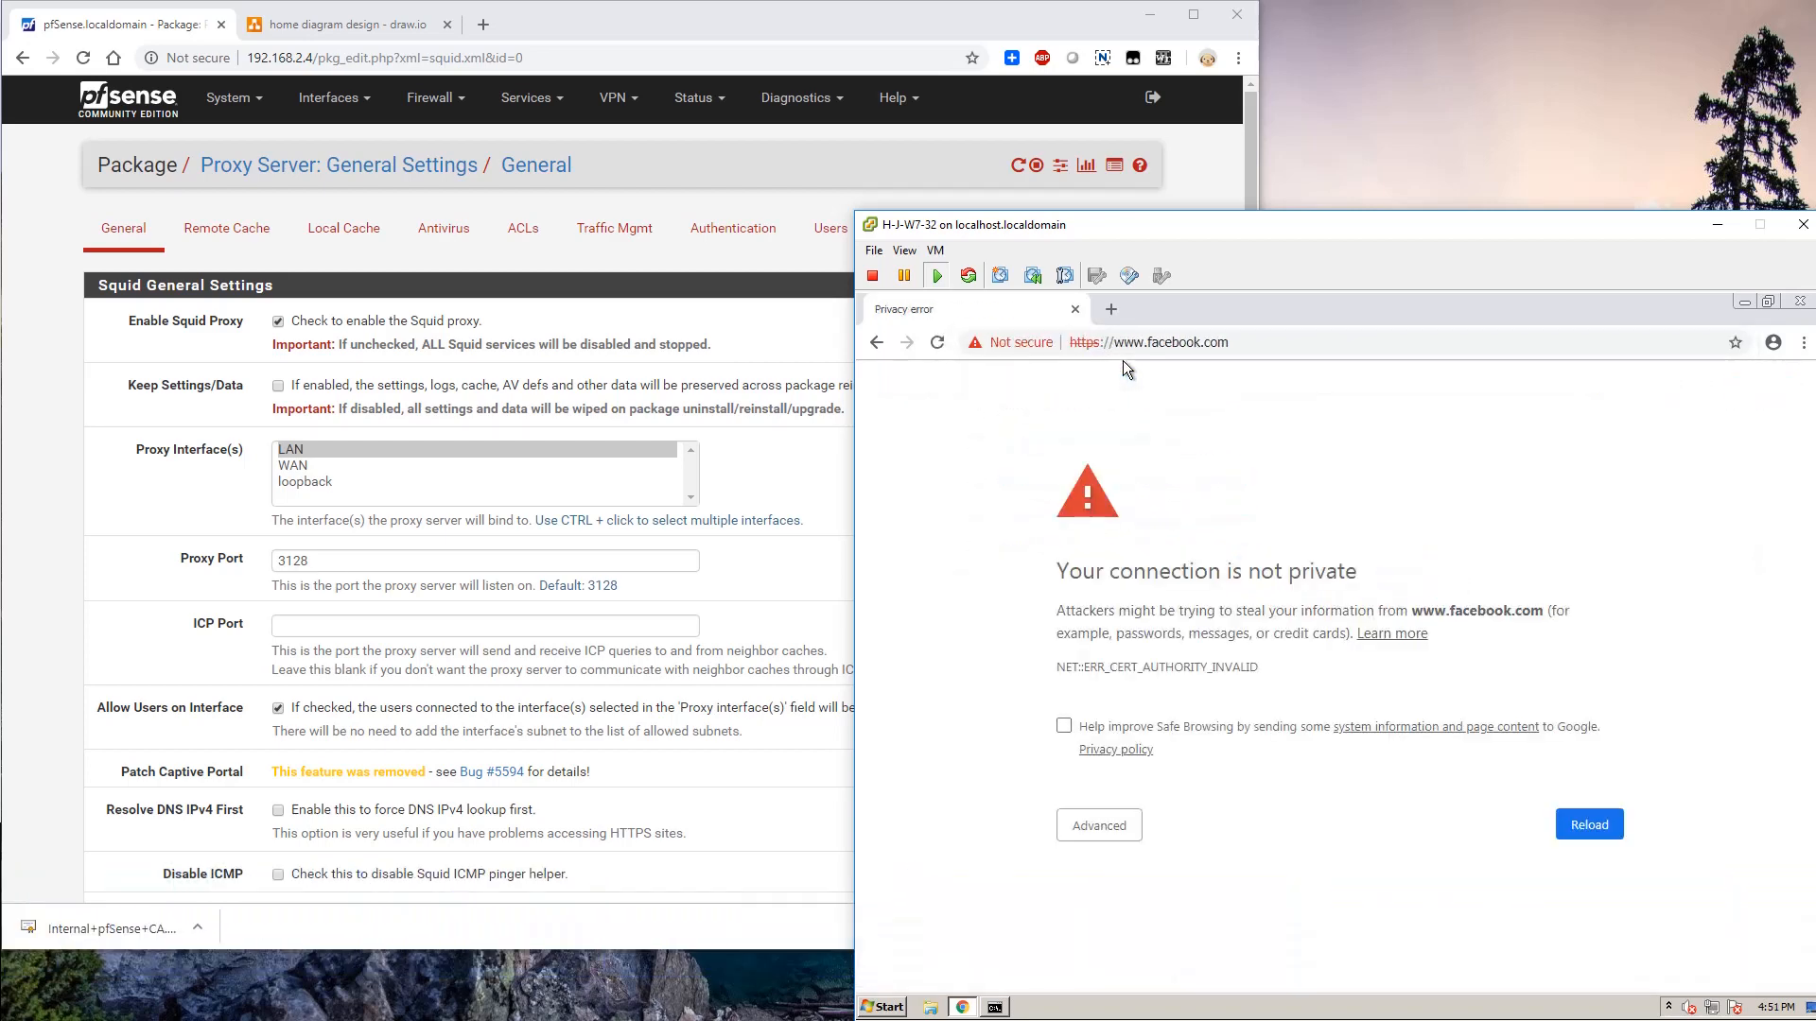
{"action": "triple_click", "coordinate": [1180, 570]}
{"action": "left_click", "coordinate": [1097, 826]}
{"action": "left_click_drag", "start_coordinate": [1537, 936], "coordinate": [1408, 934]}
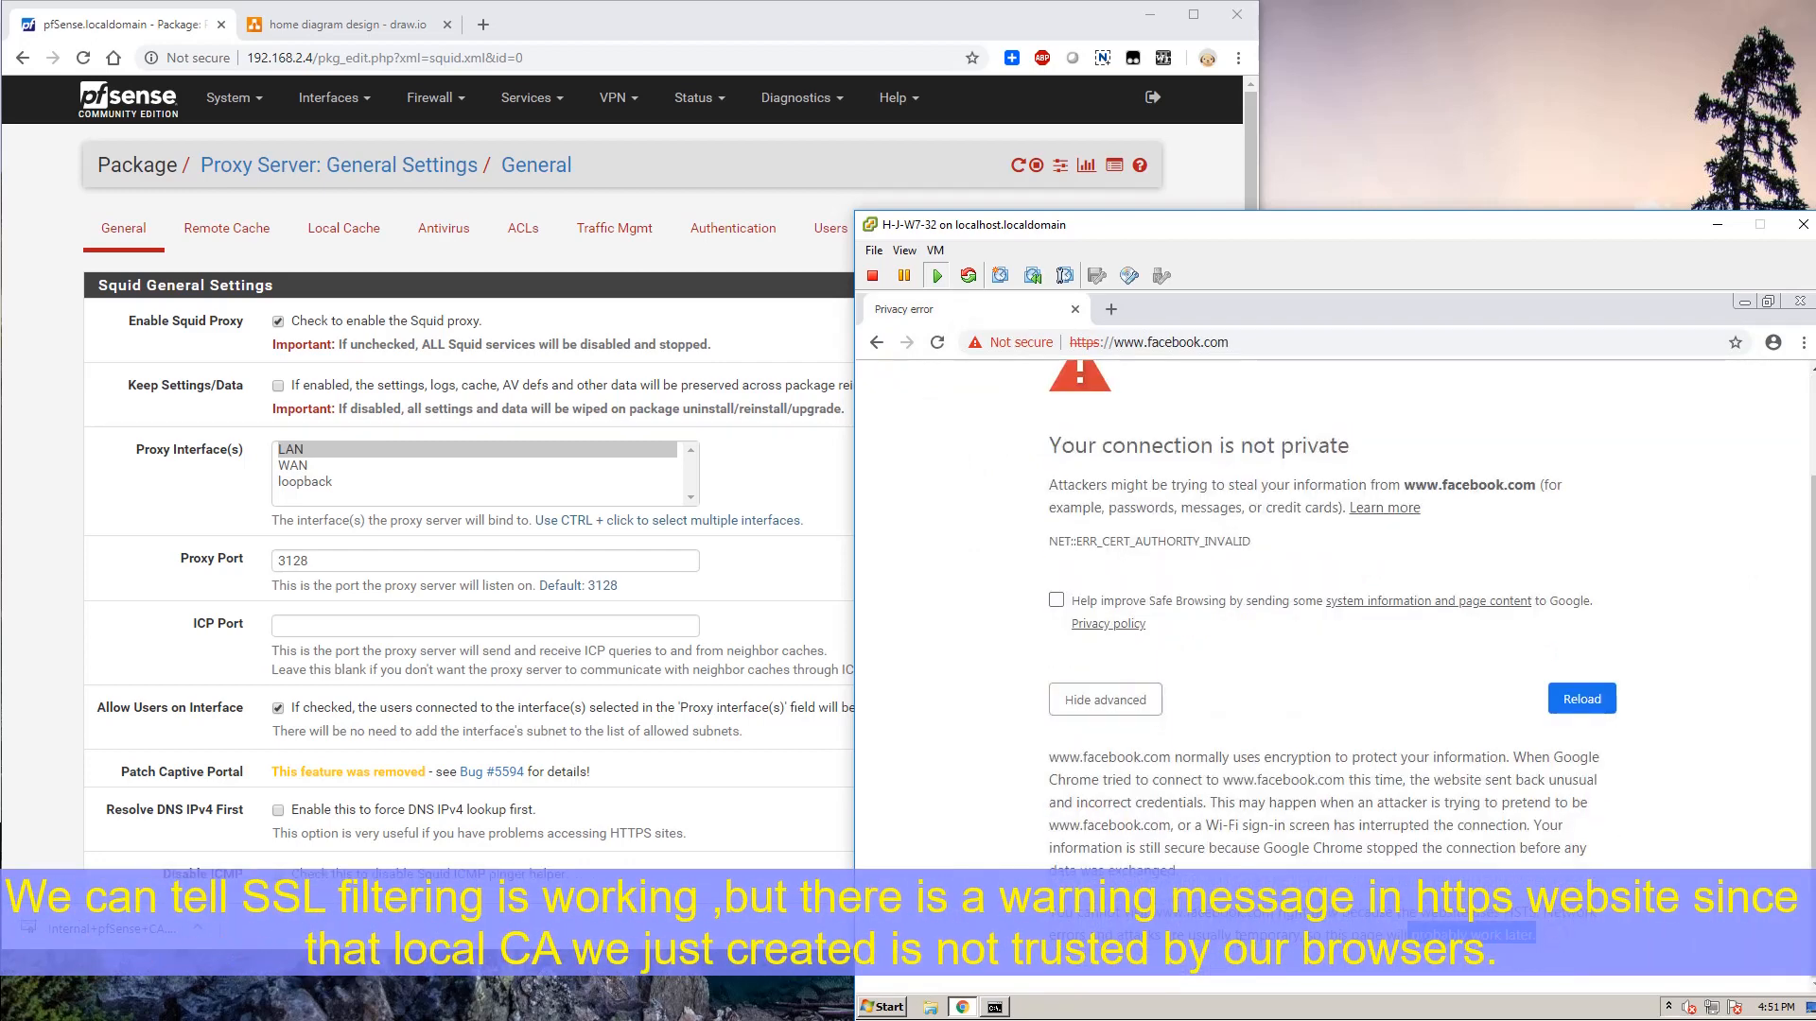
{"action": "left_click", "coordinate": [1193, 342]}
{"action": "type", "text": "www.google.ca"}
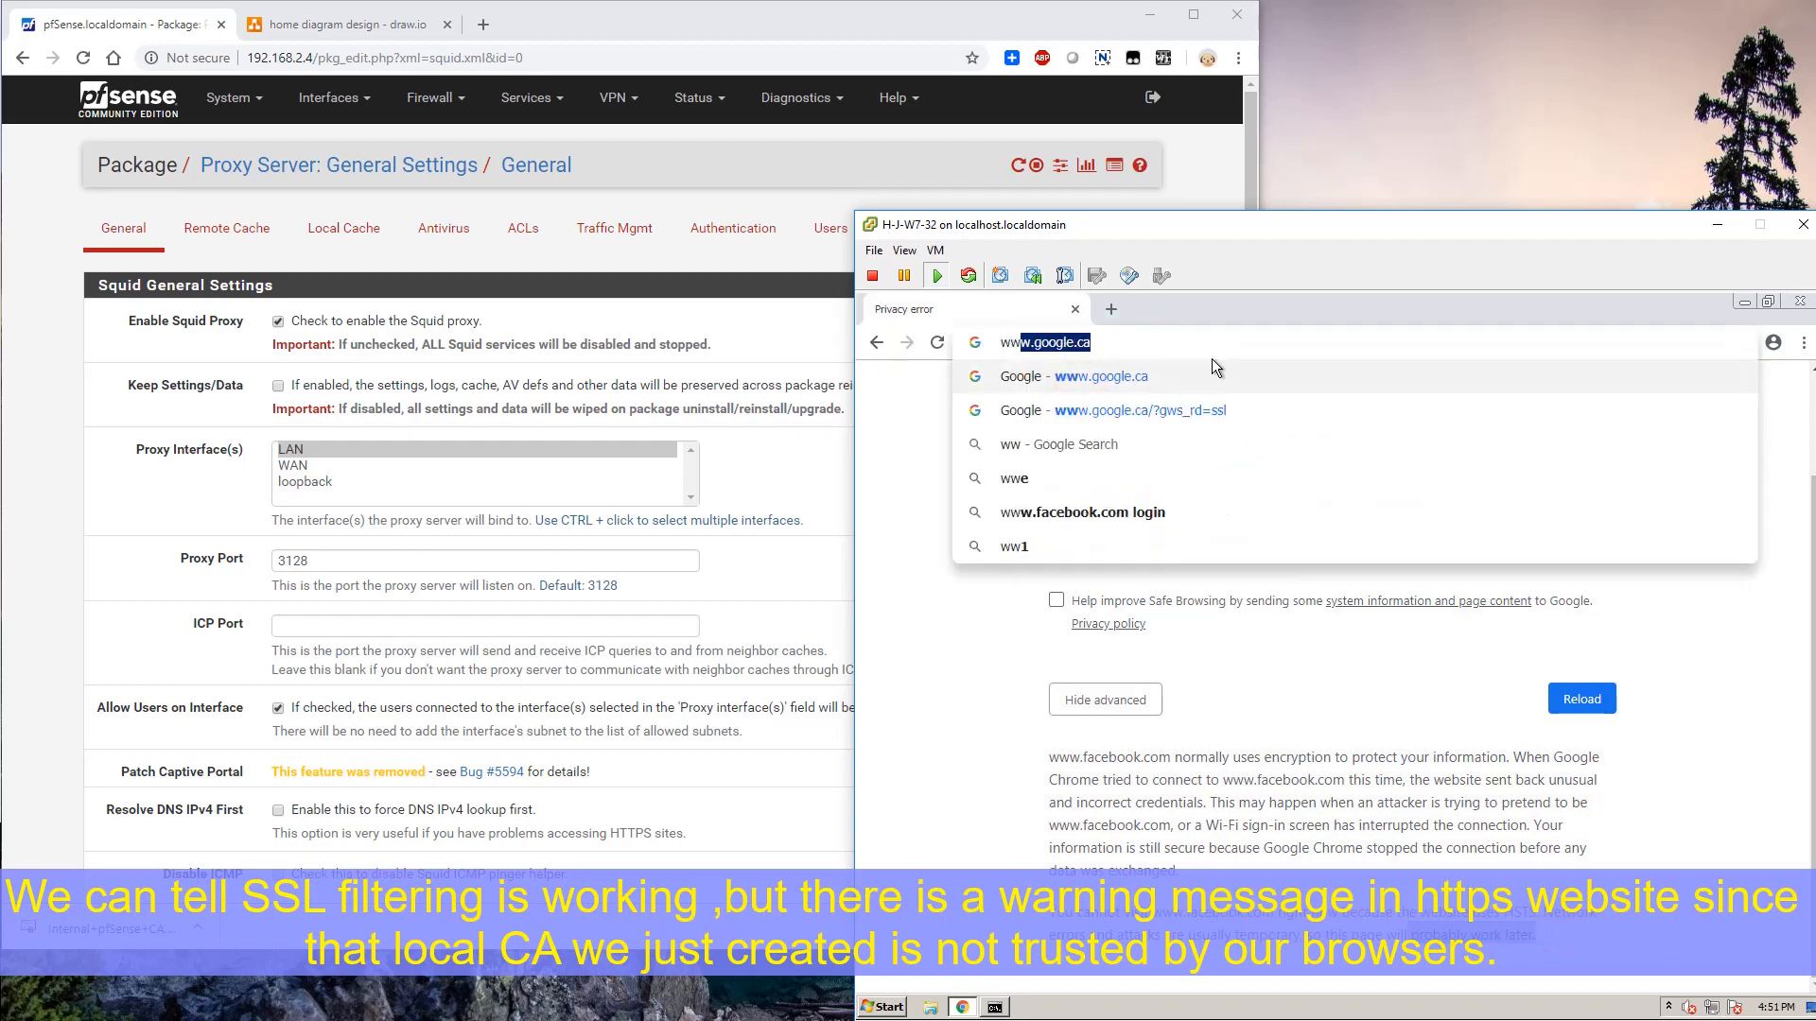
{"action": "key", "text": "Return"}
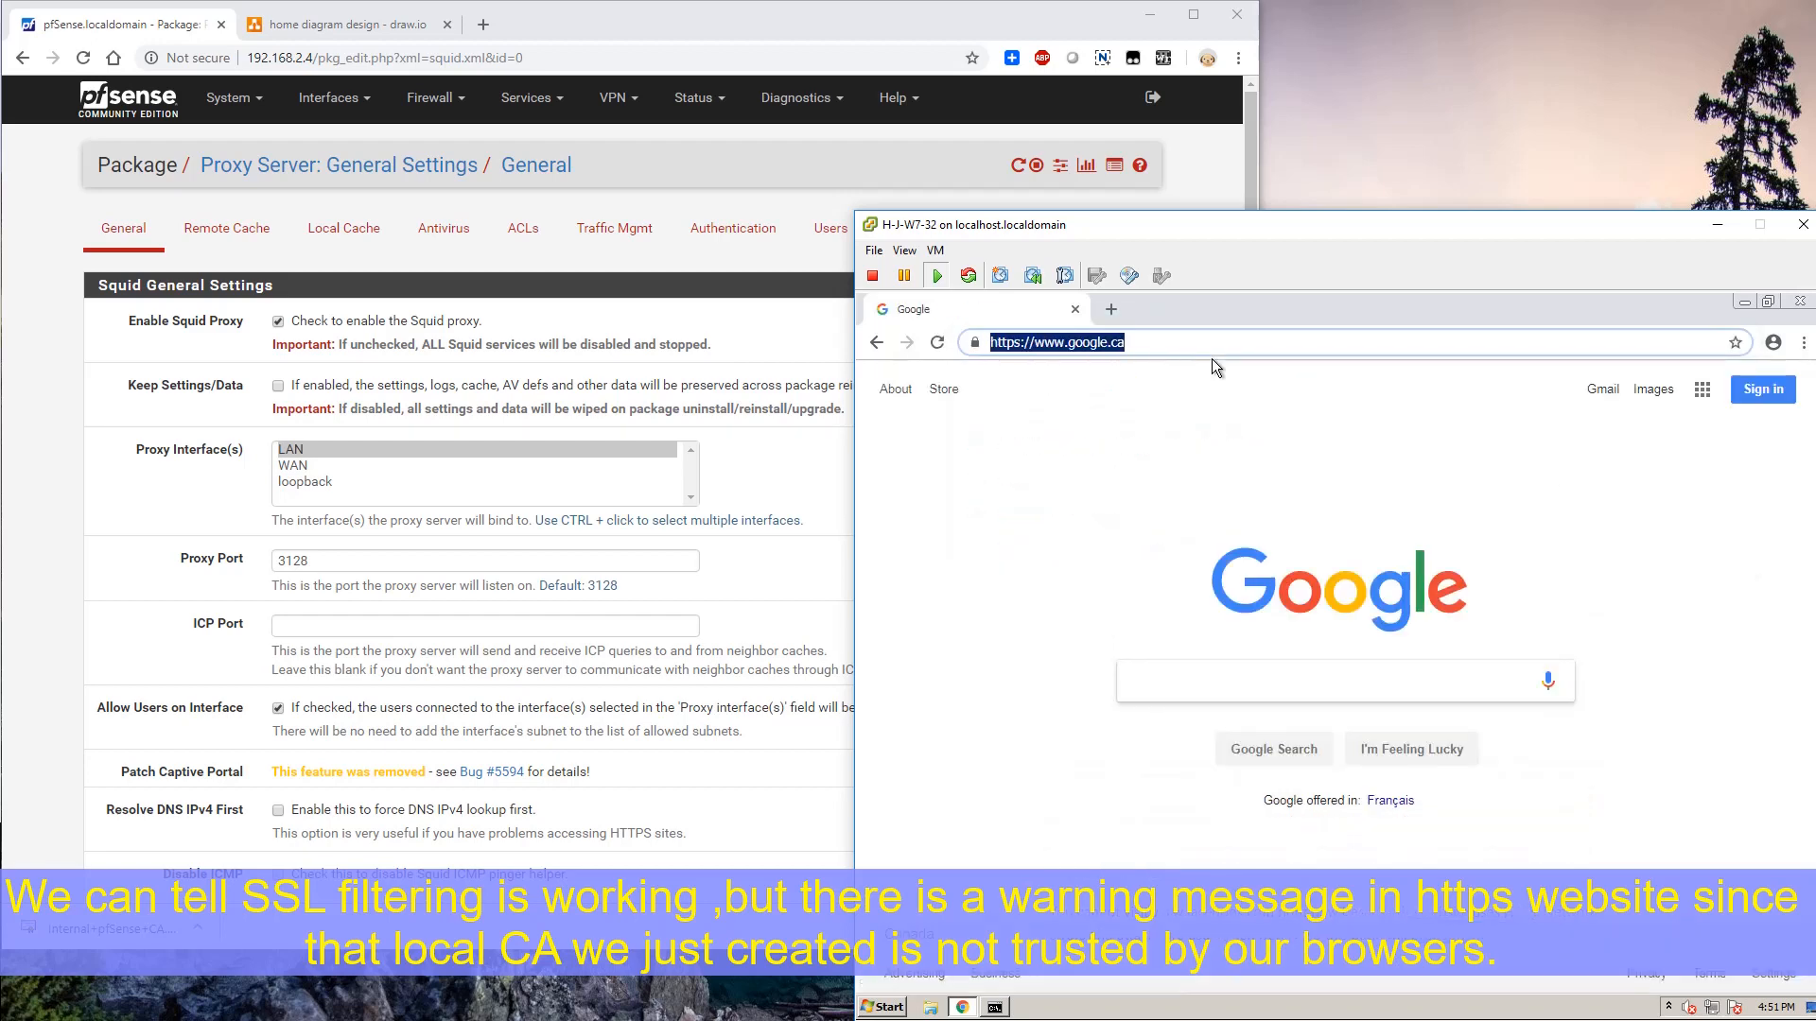
Follow the Store link on the Google page and read the advanced details of the connection warning for store.google.com
{"action": "left_click", "coordinate": [944, 389]}
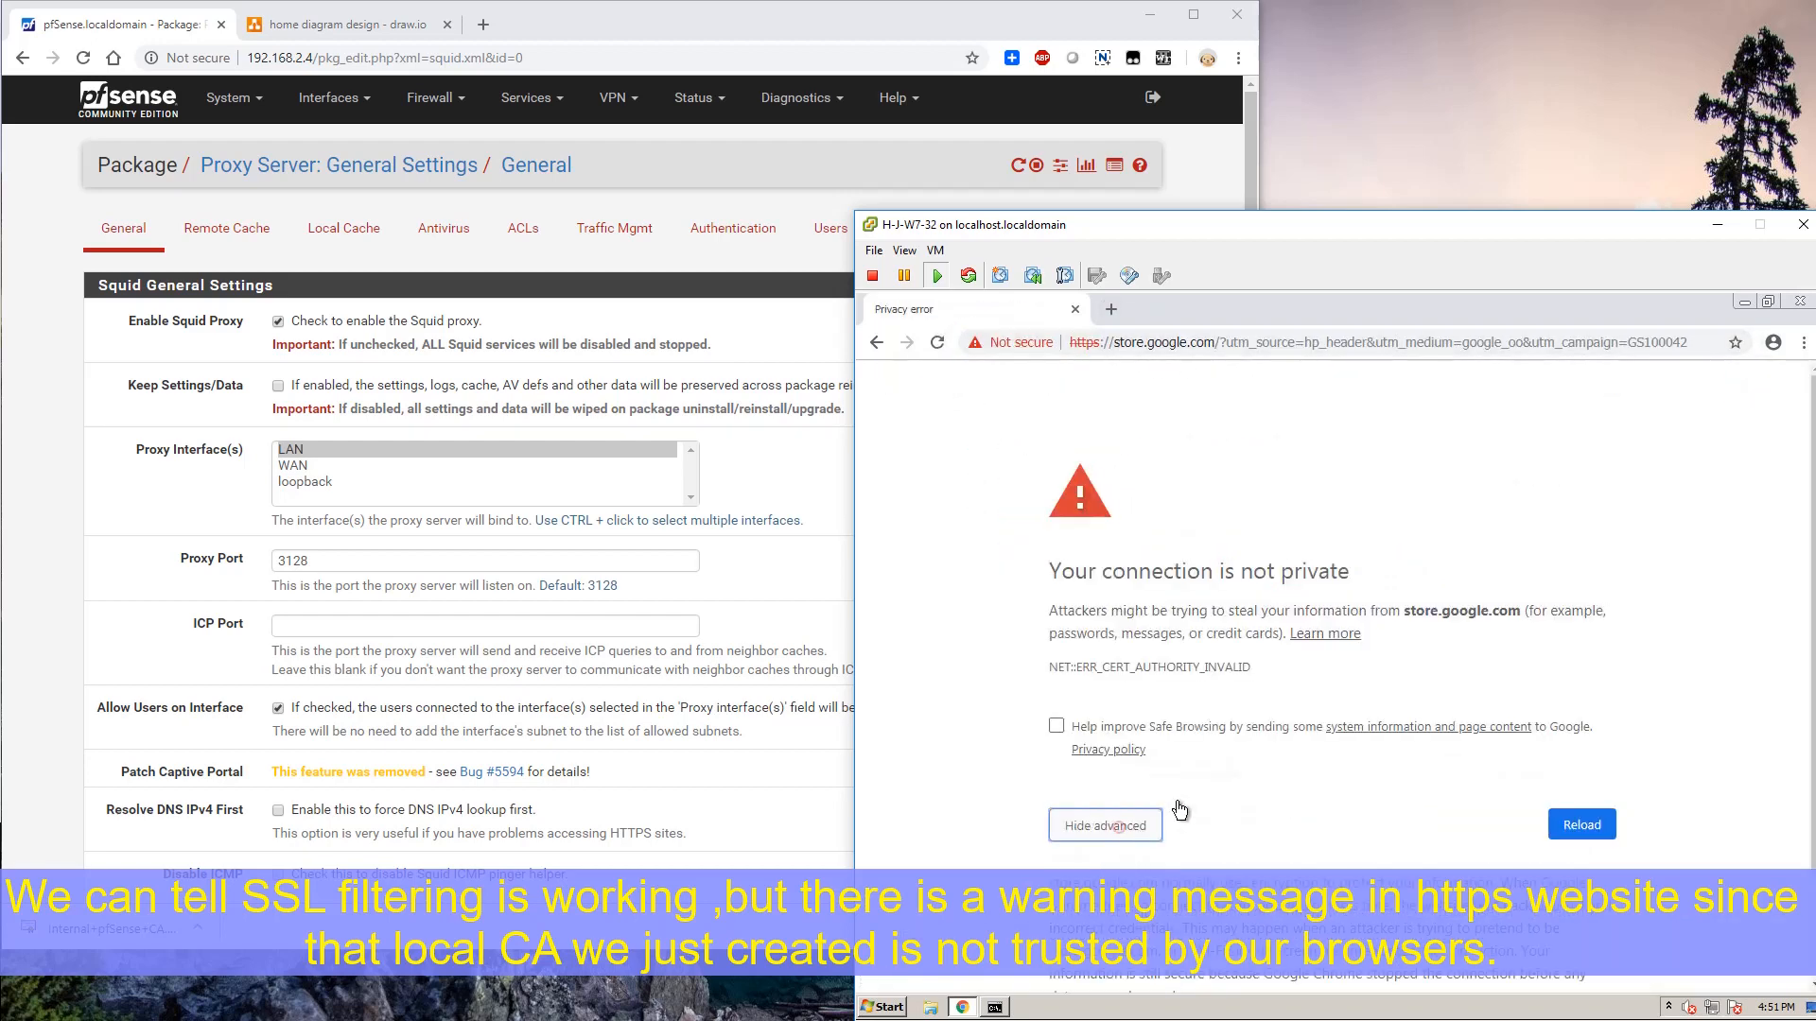
{"action": "left_click", "coordinate": [1129, 828]}
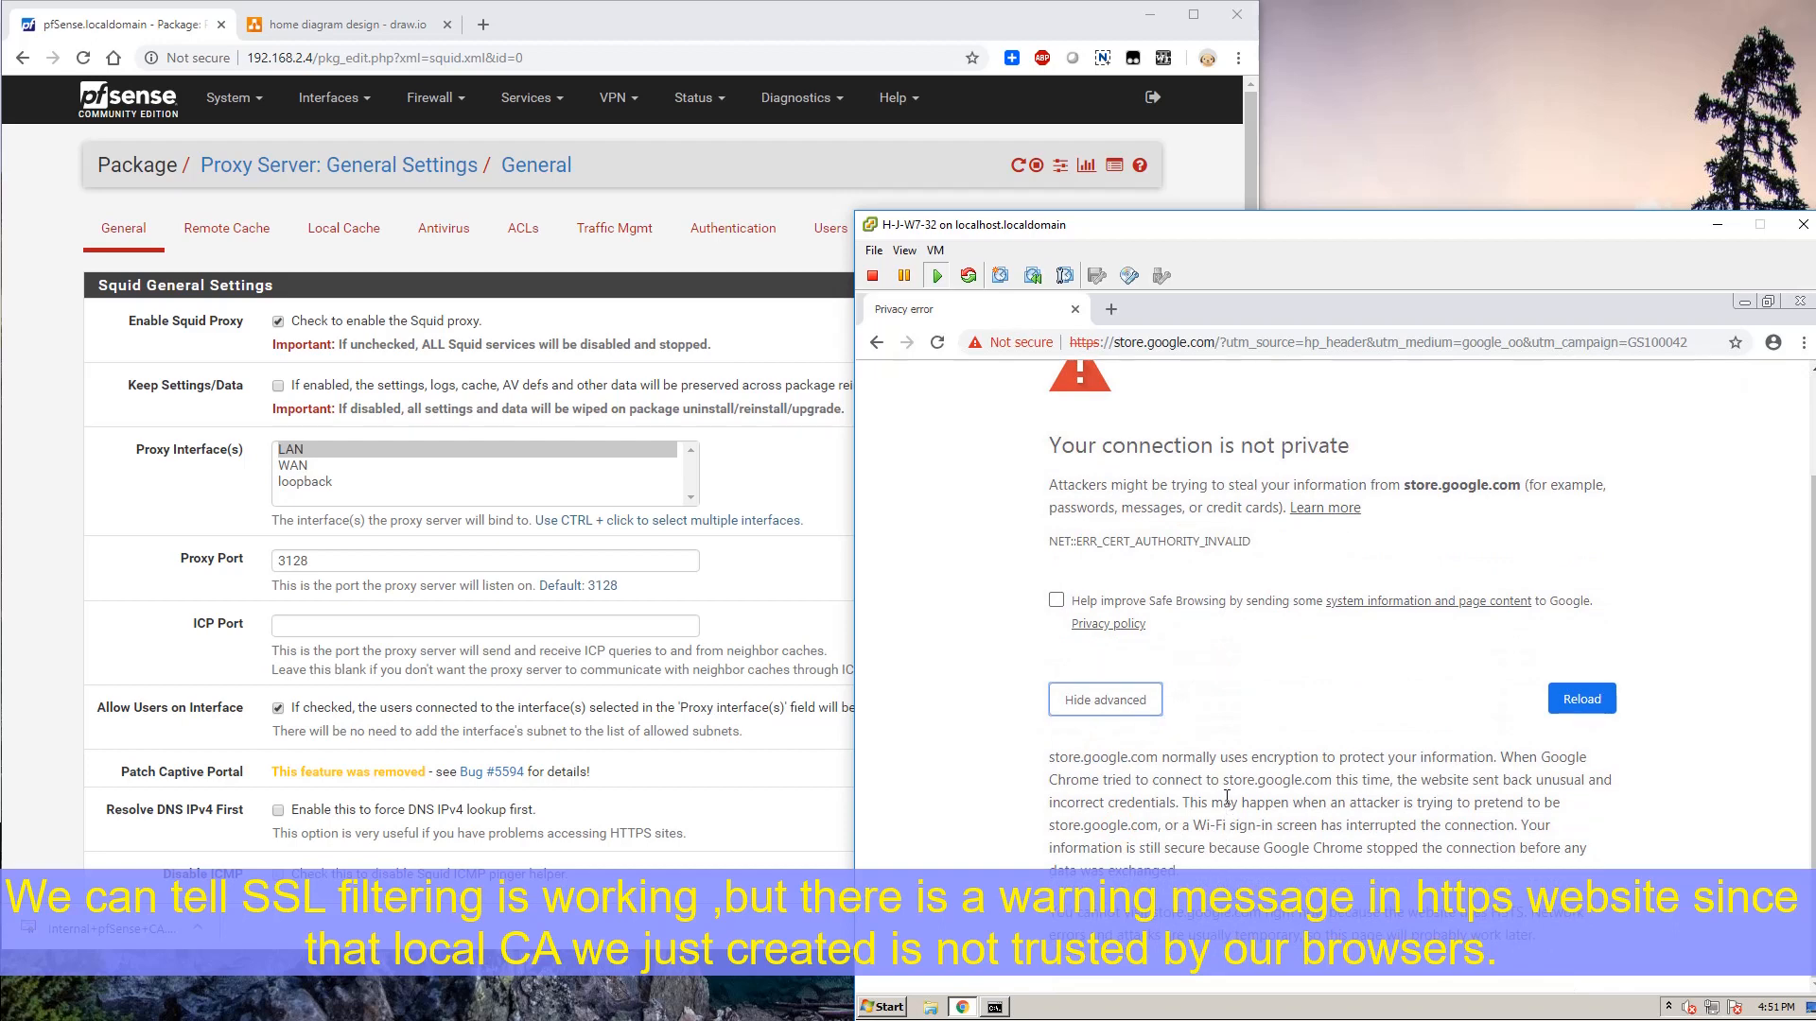
{"action": "scroll", "coordinate": [1211, 787], "scroll_direction": "up", "scroll_amount": 1}
{"action": "scroll", "coordinate": [1198, 781], "scroll_direction": "up", "scroll_amount": 1}
{"action": "scroll", "coordinate": [1197, 781], "scroll_direction": "down", "scroll_amount": 2}
{"action": "left_click", "coordinate": [1210, 345]}
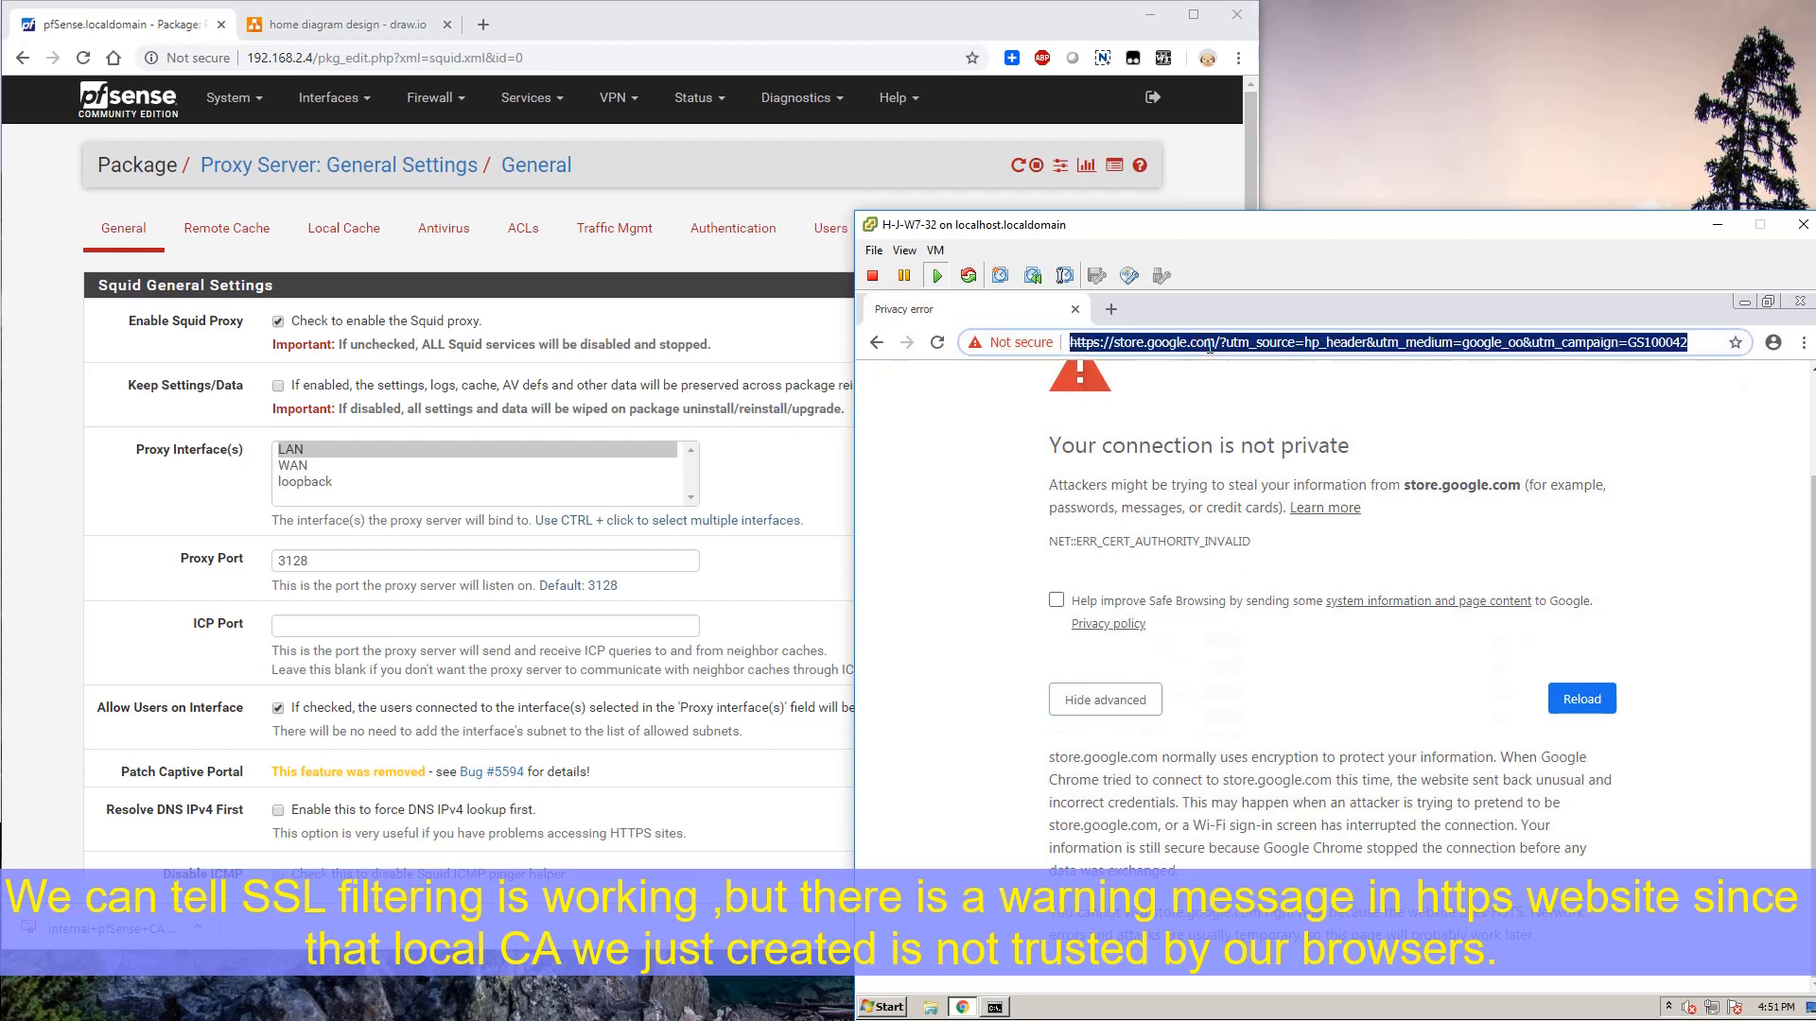
{"action": "type", "text": "www.canada.com/meyer"}
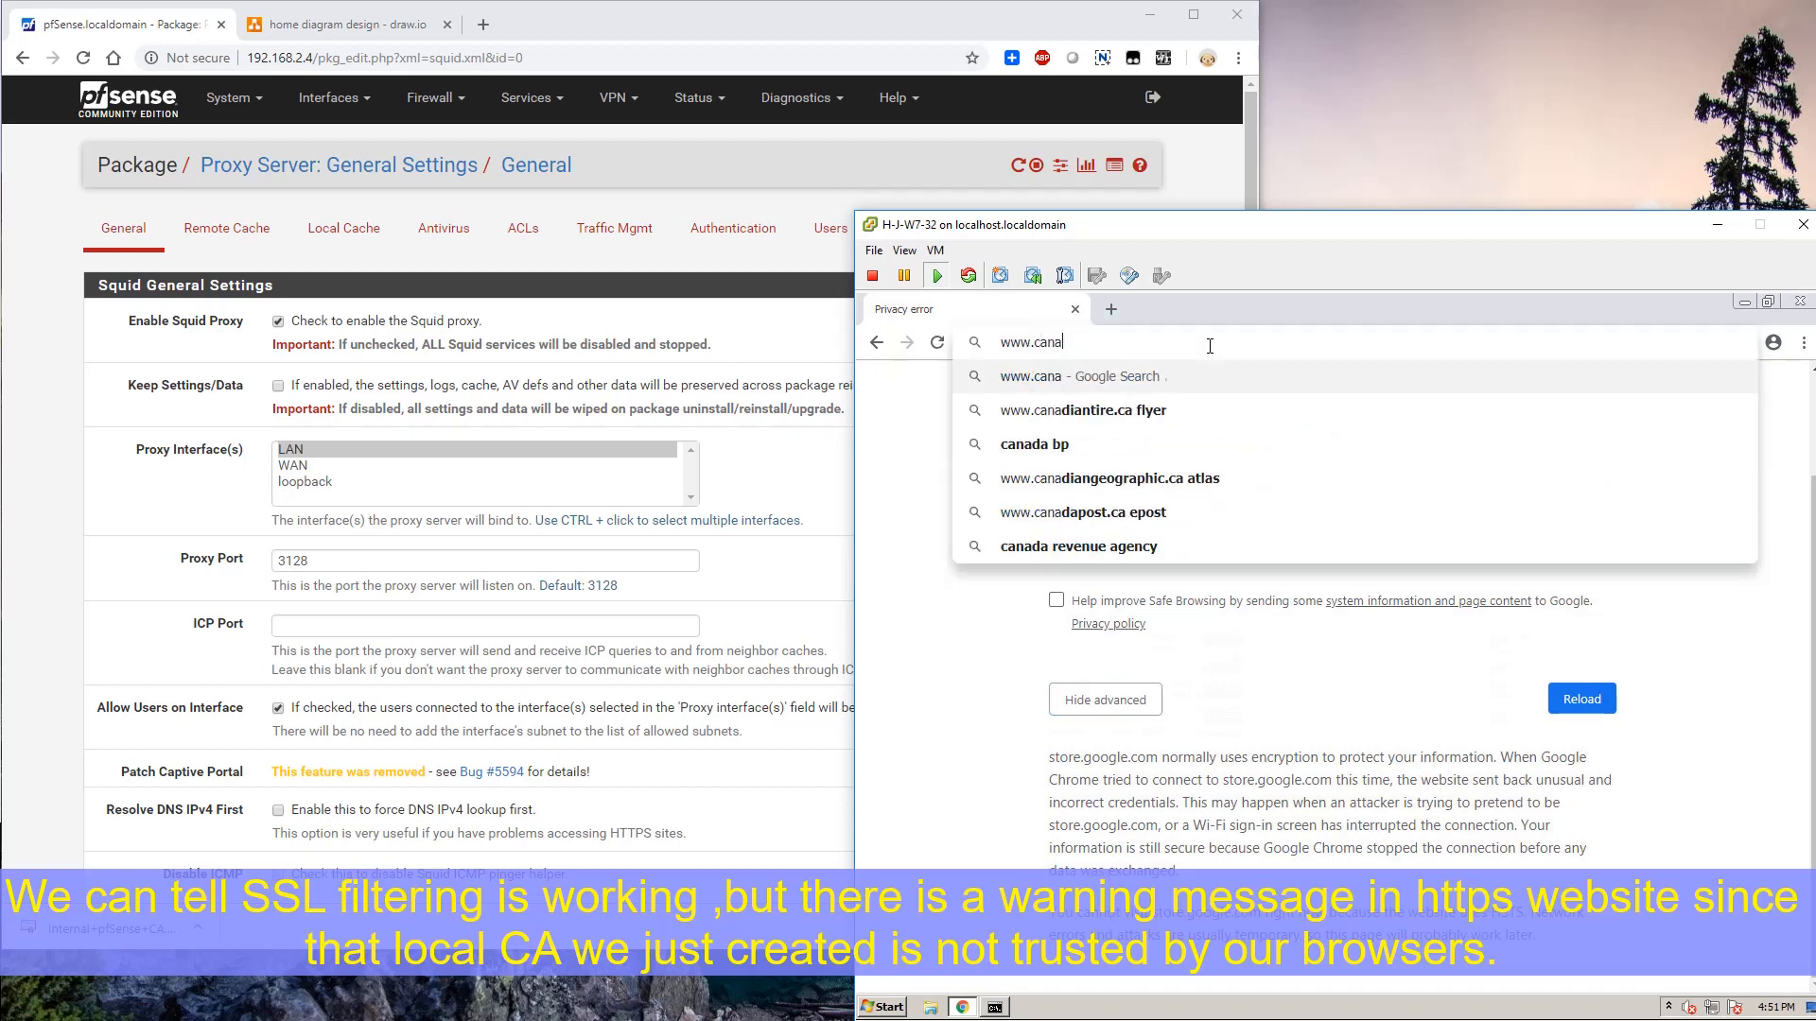
{"action": "key", "text": "Return"}
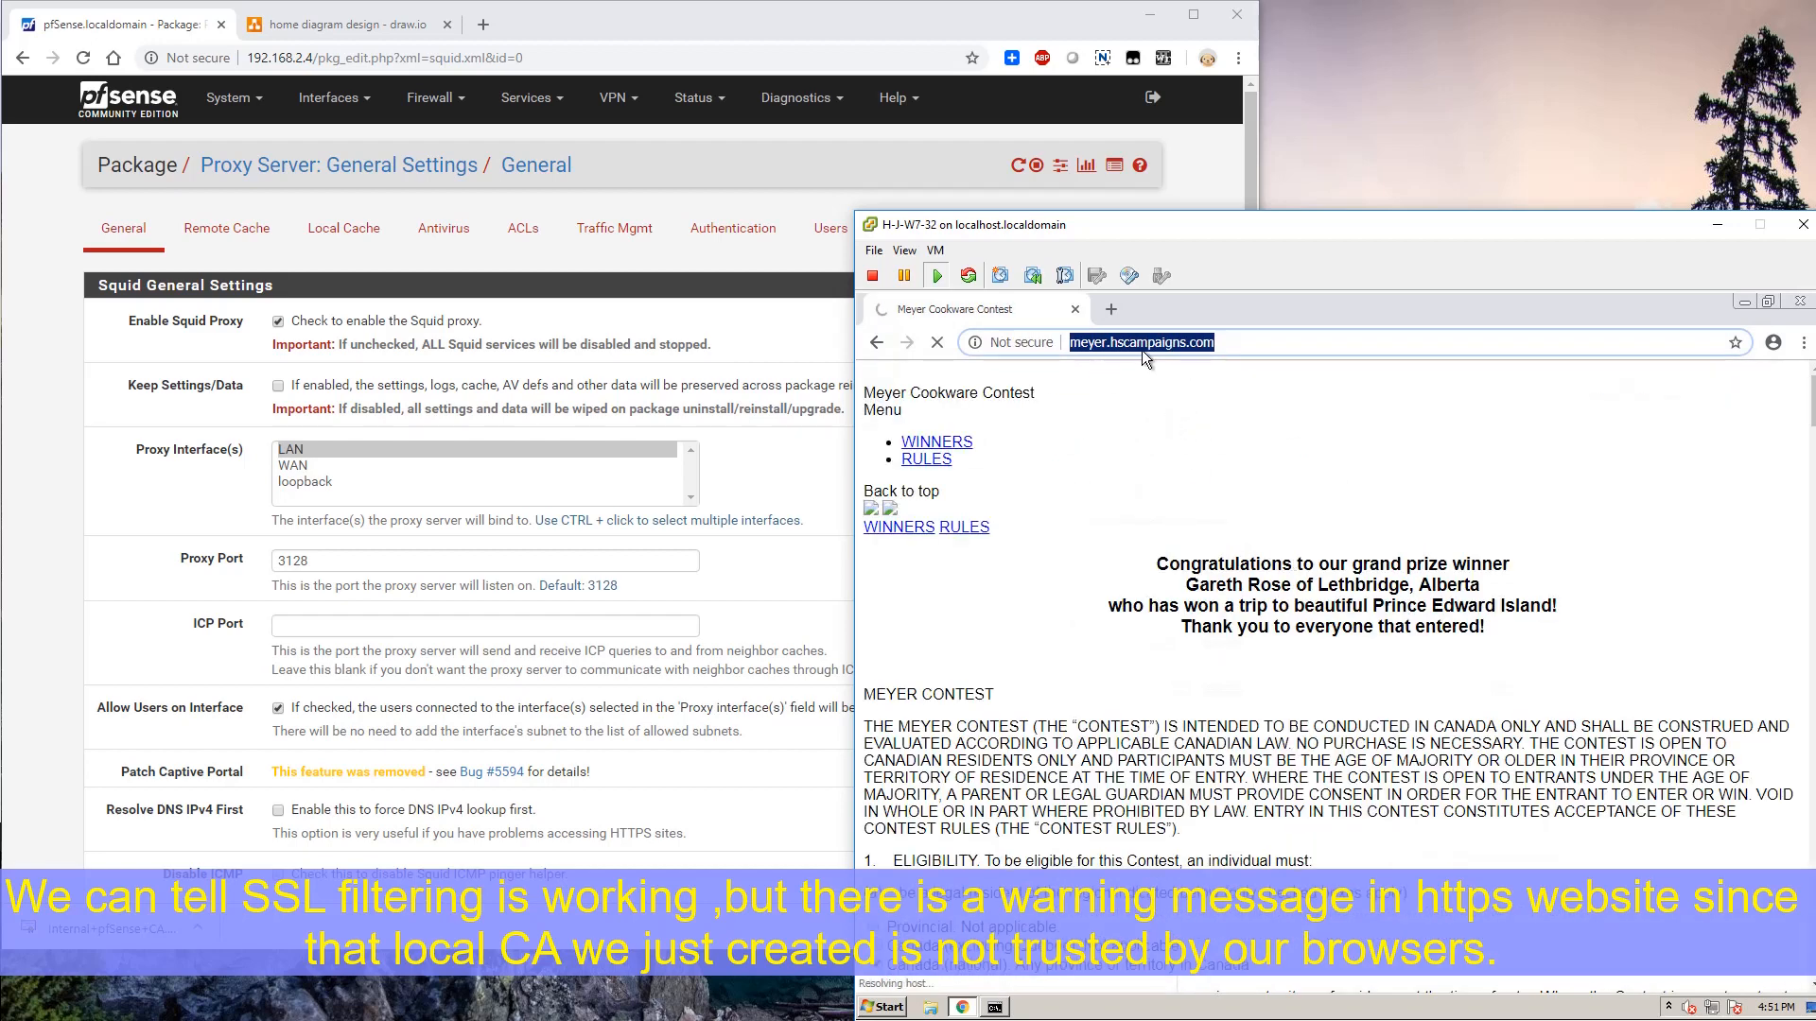
{"action": "type", "text": "http://"}
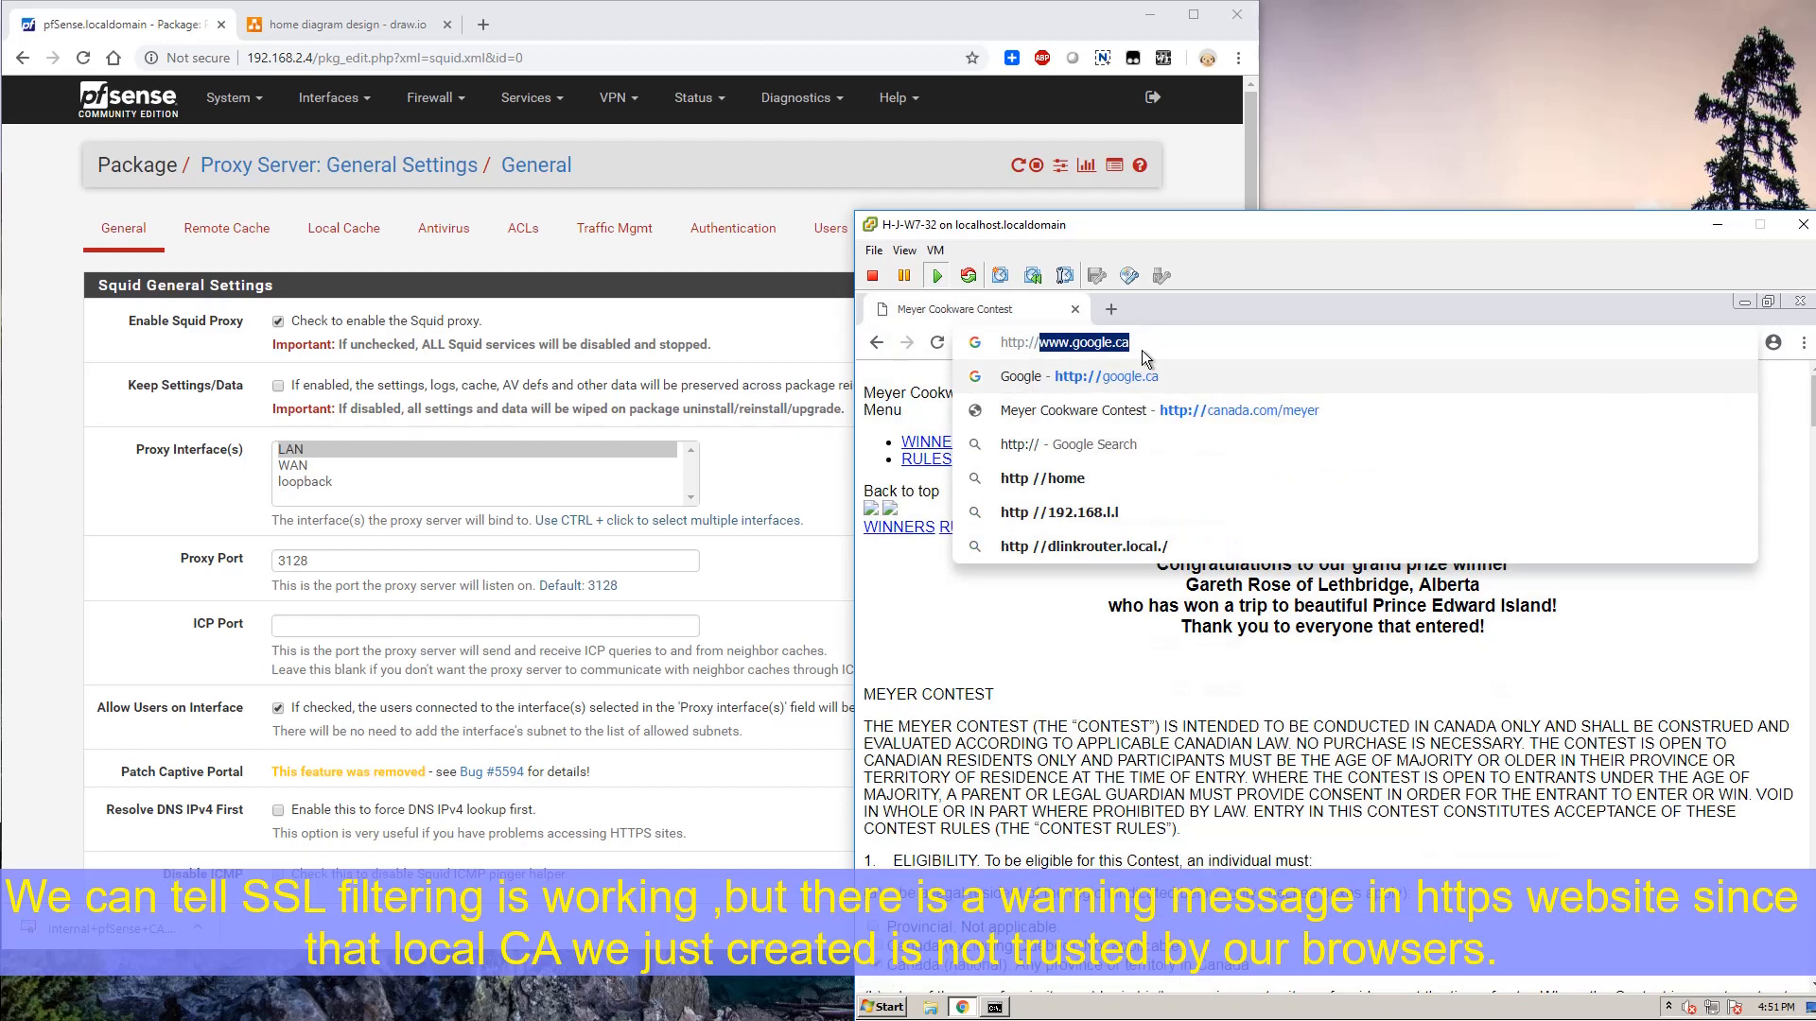
{"action": "type", "text": "blog.com"}
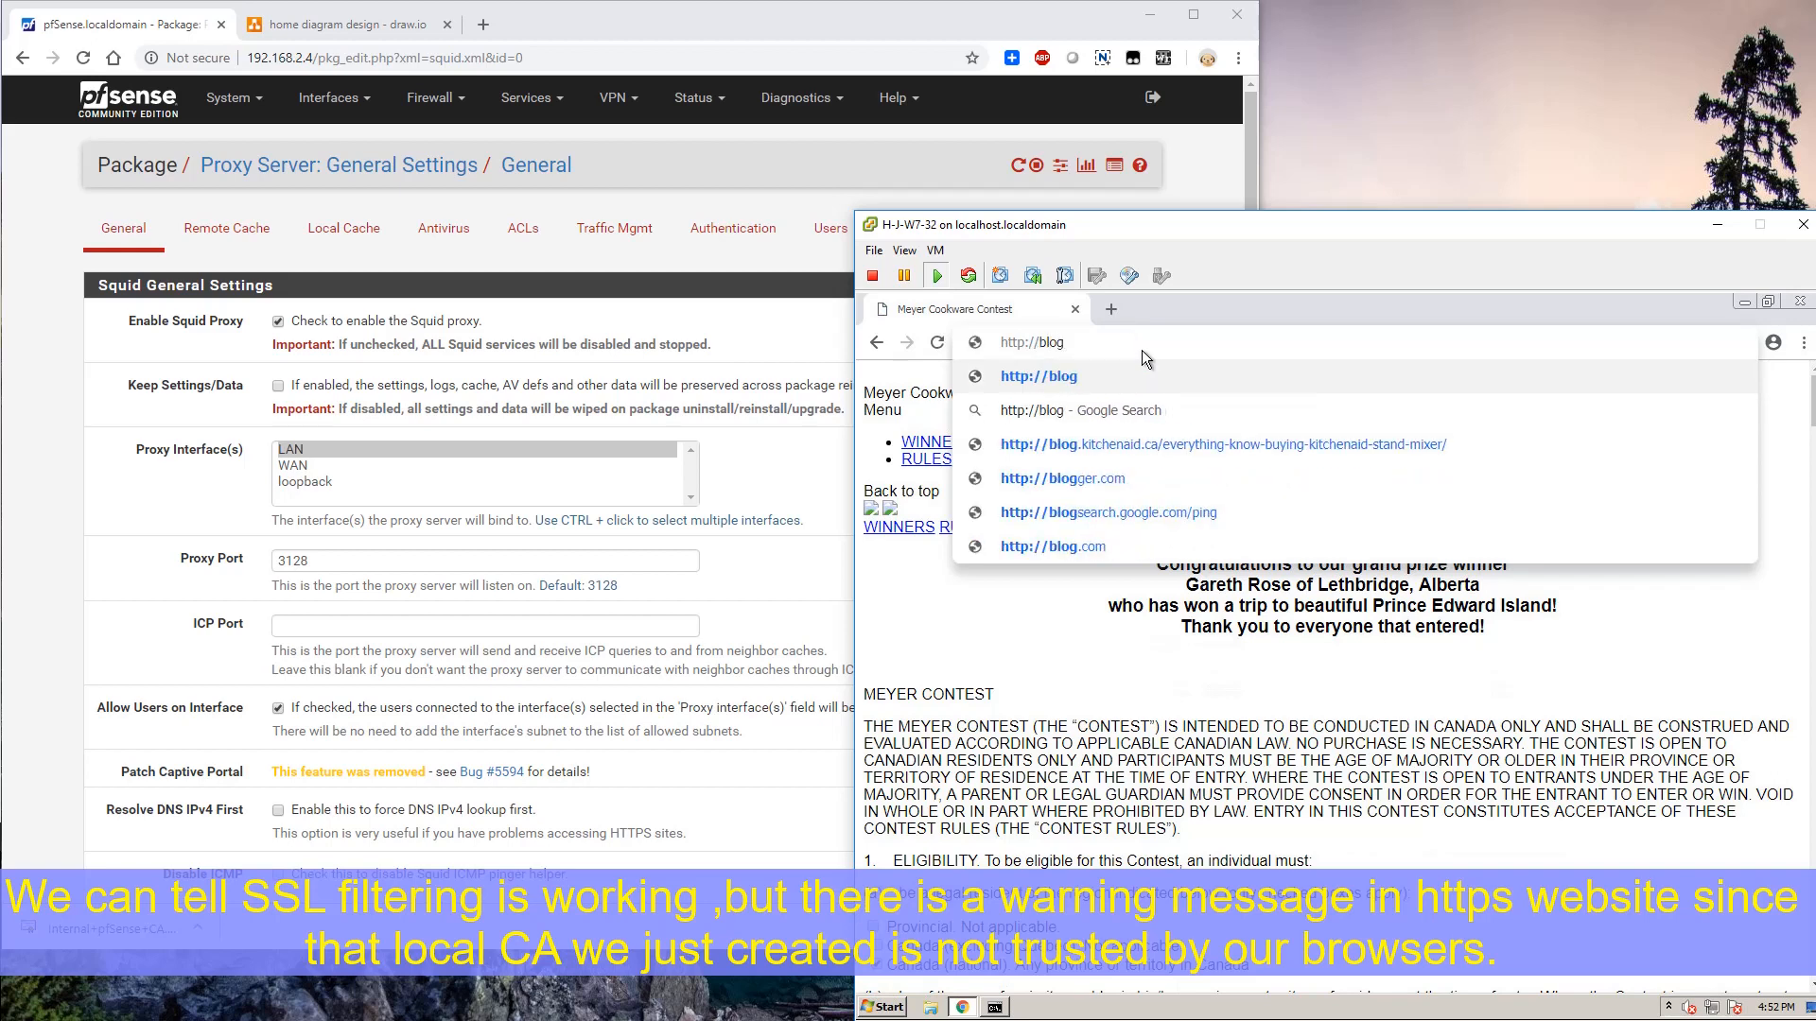
{"action": "key", "text": "Return"}
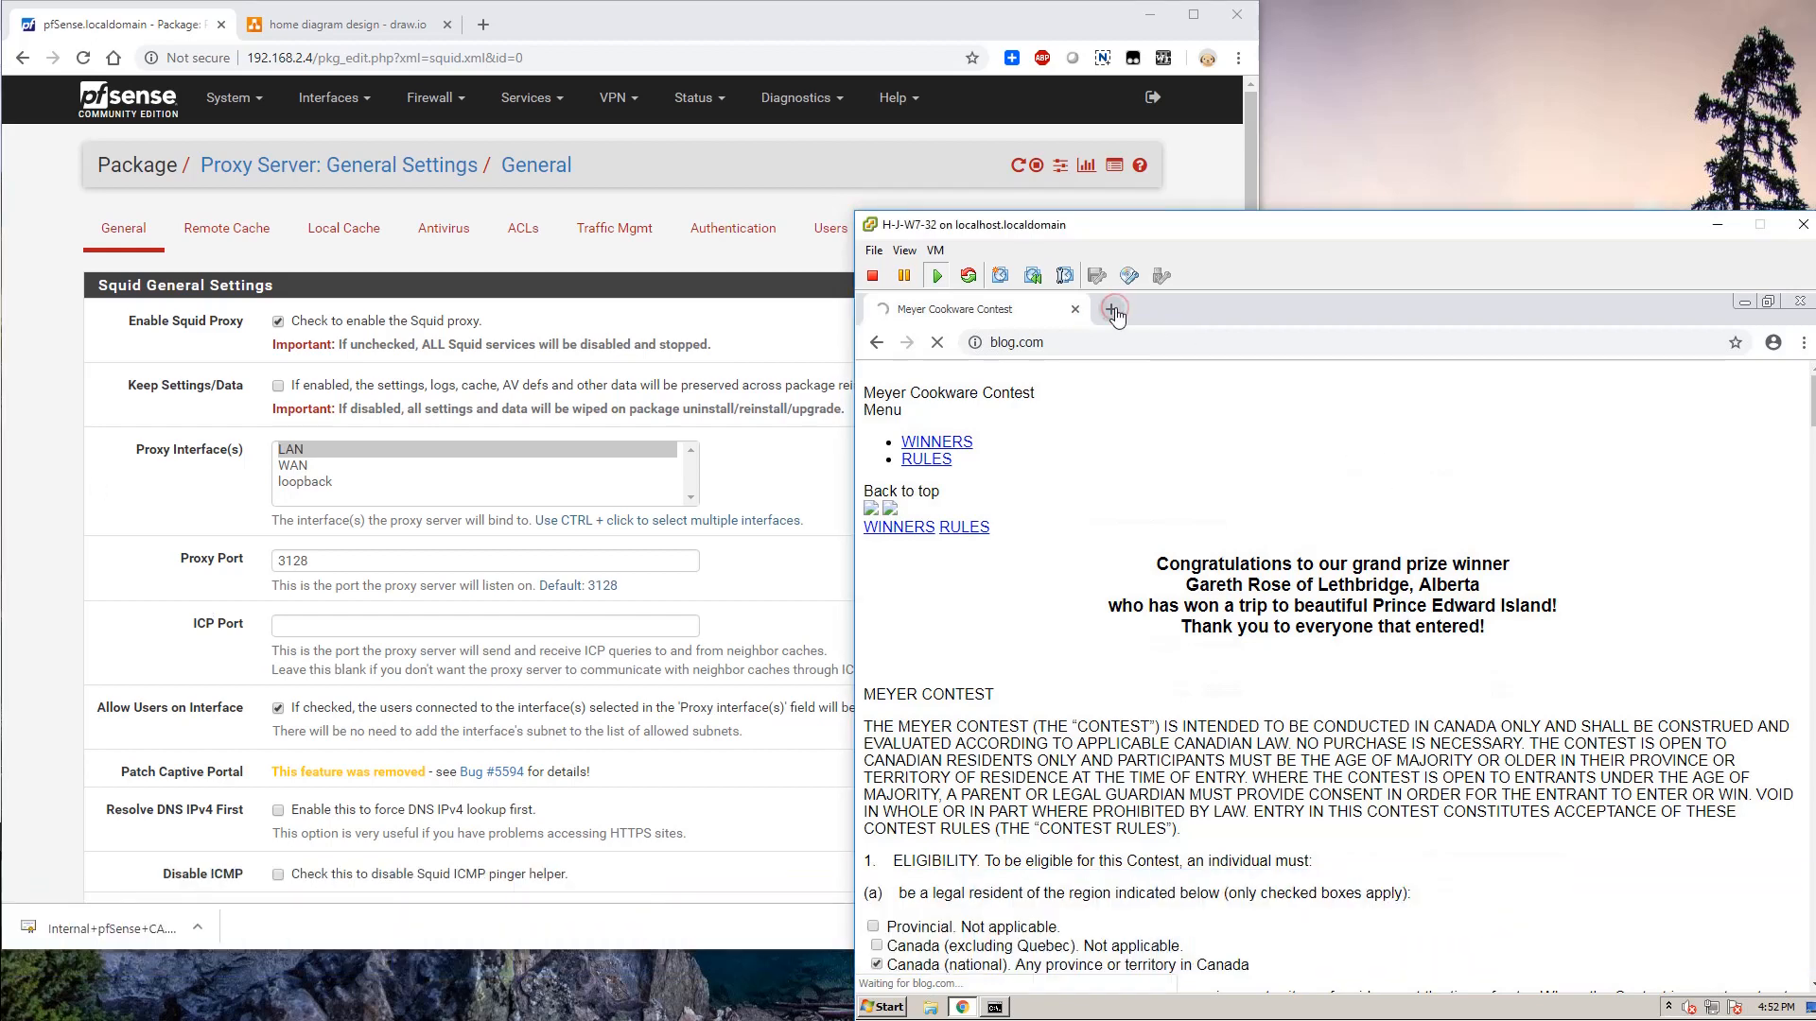
{"action": "left_click", "coordinate": [1070, 340]}
{"action": "key", "text": "ctrl+a"}
{"action": "type", "text": "www.bbc.com"}
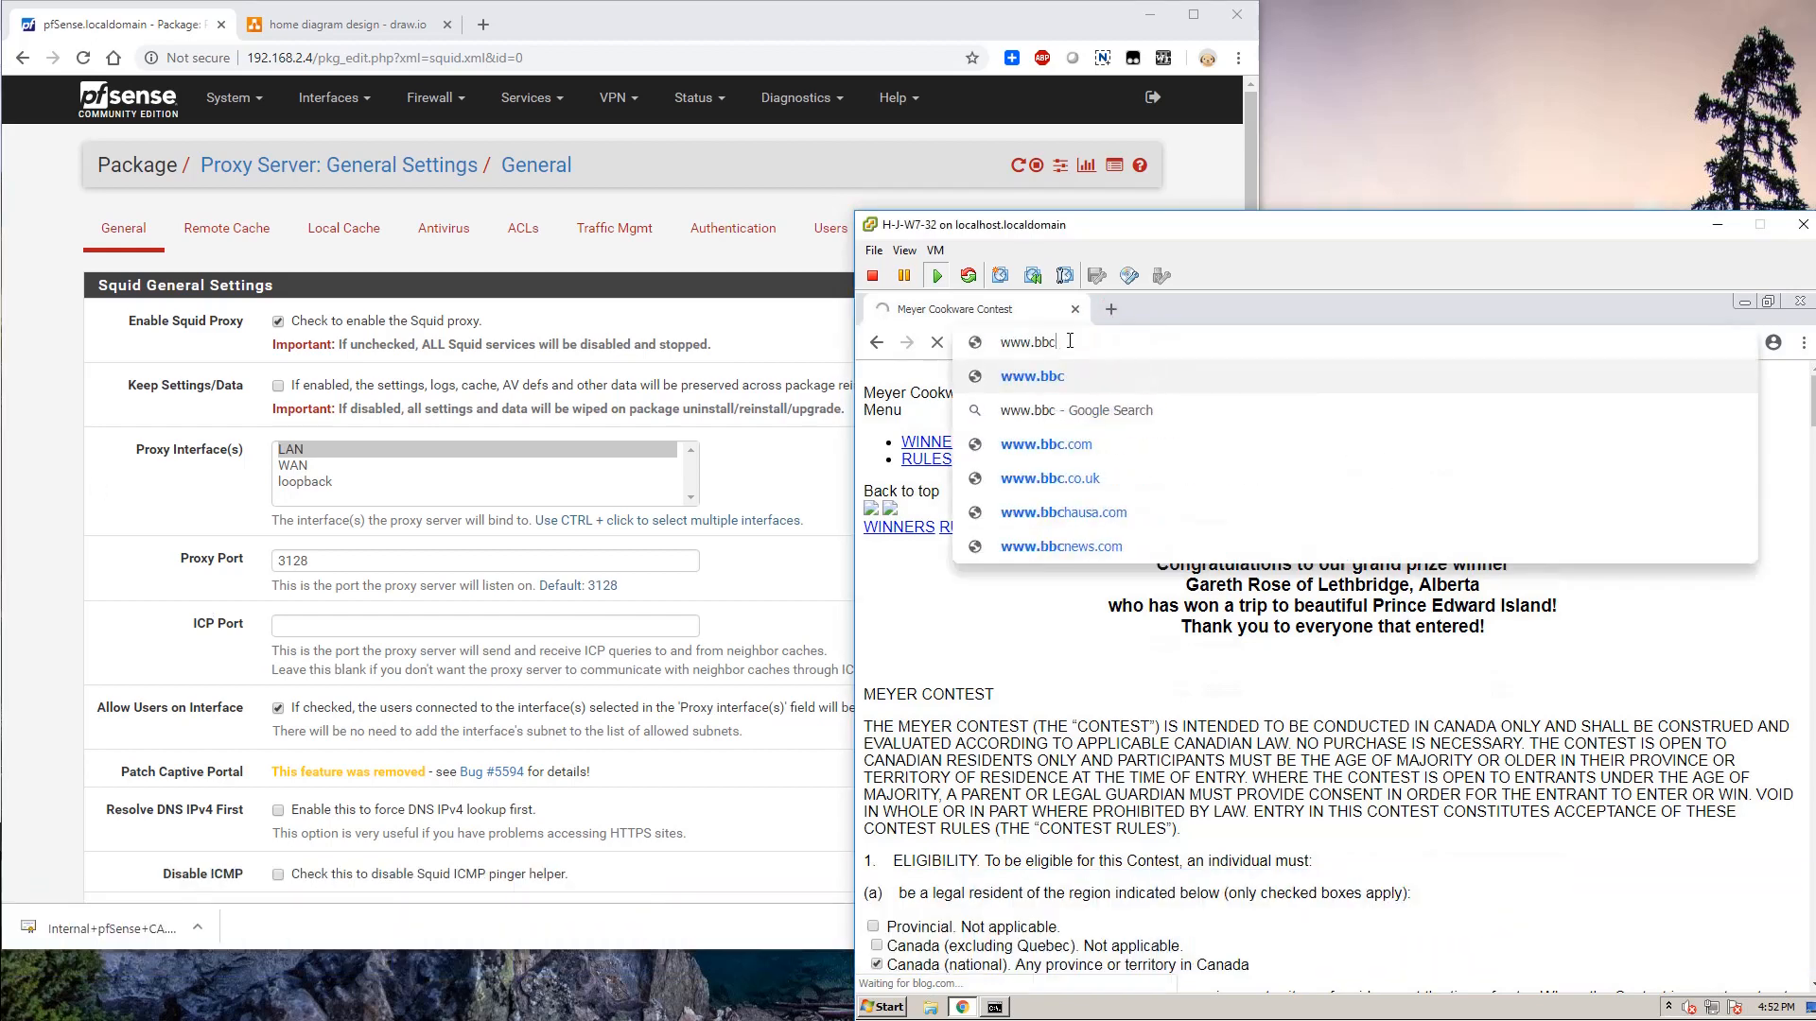
{"action": "key", "text": "Return"}
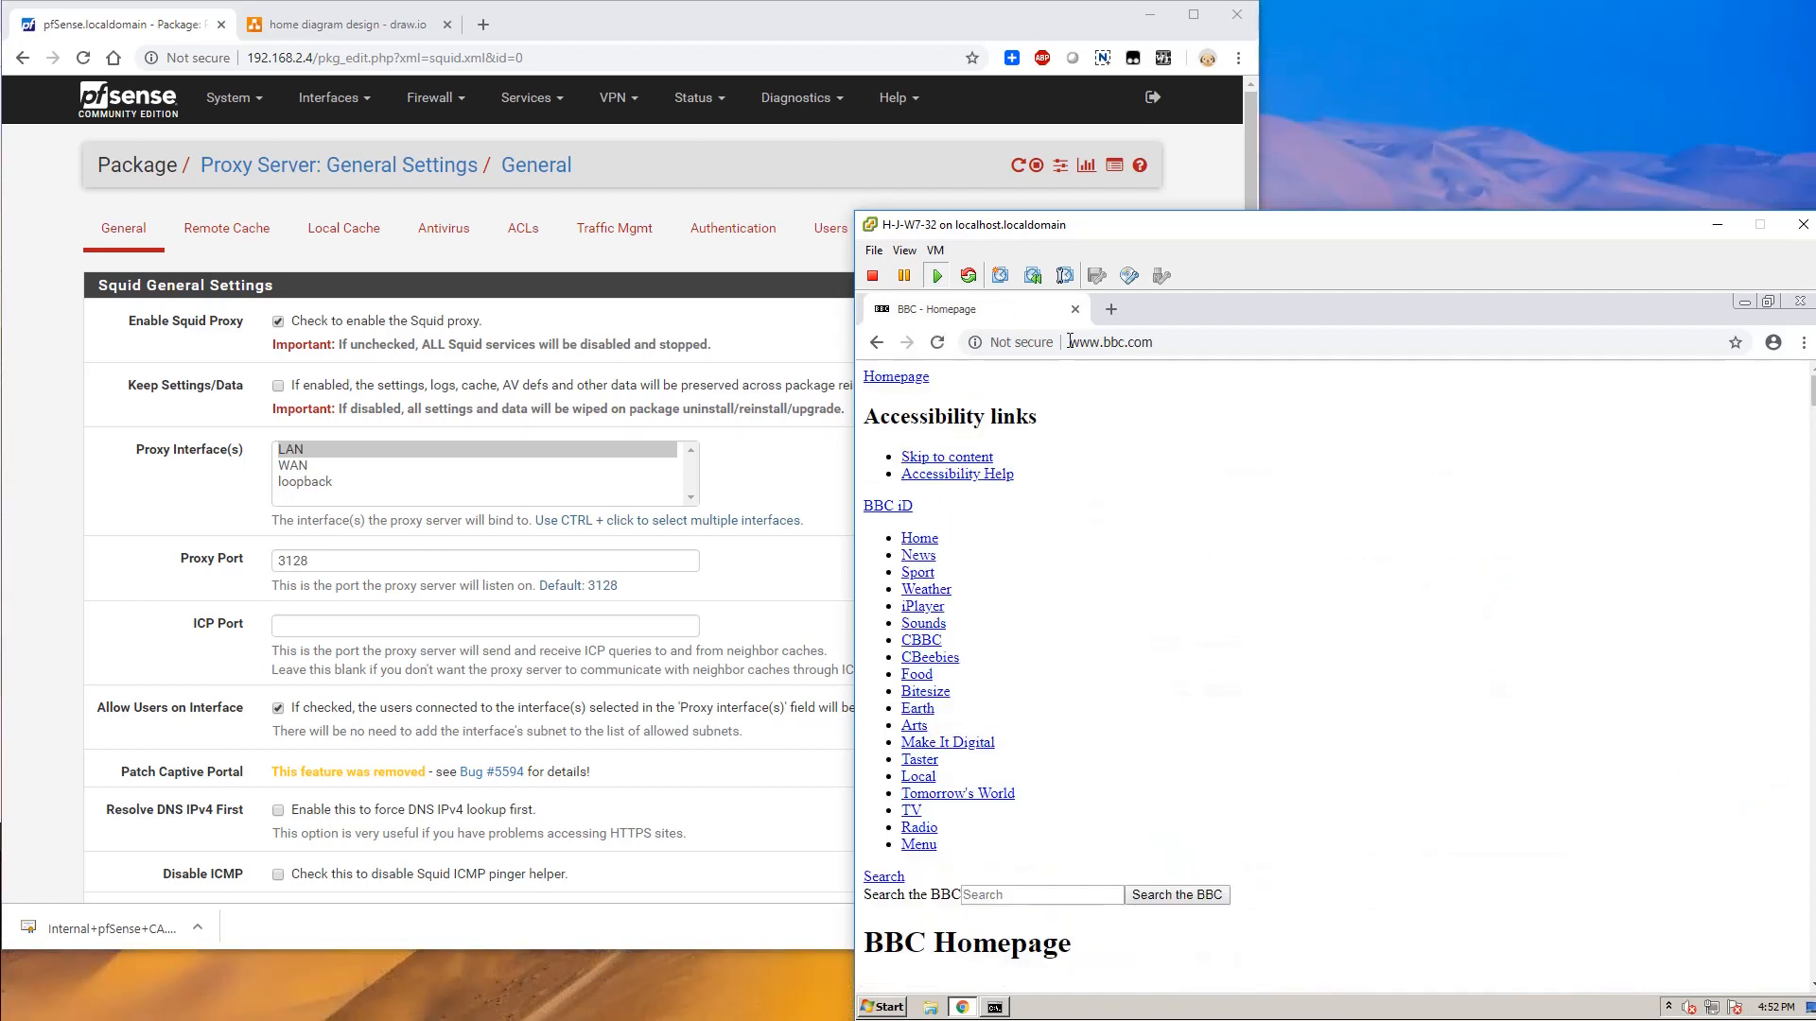
{"action": "left_click", "coordinate": [922, 558]}
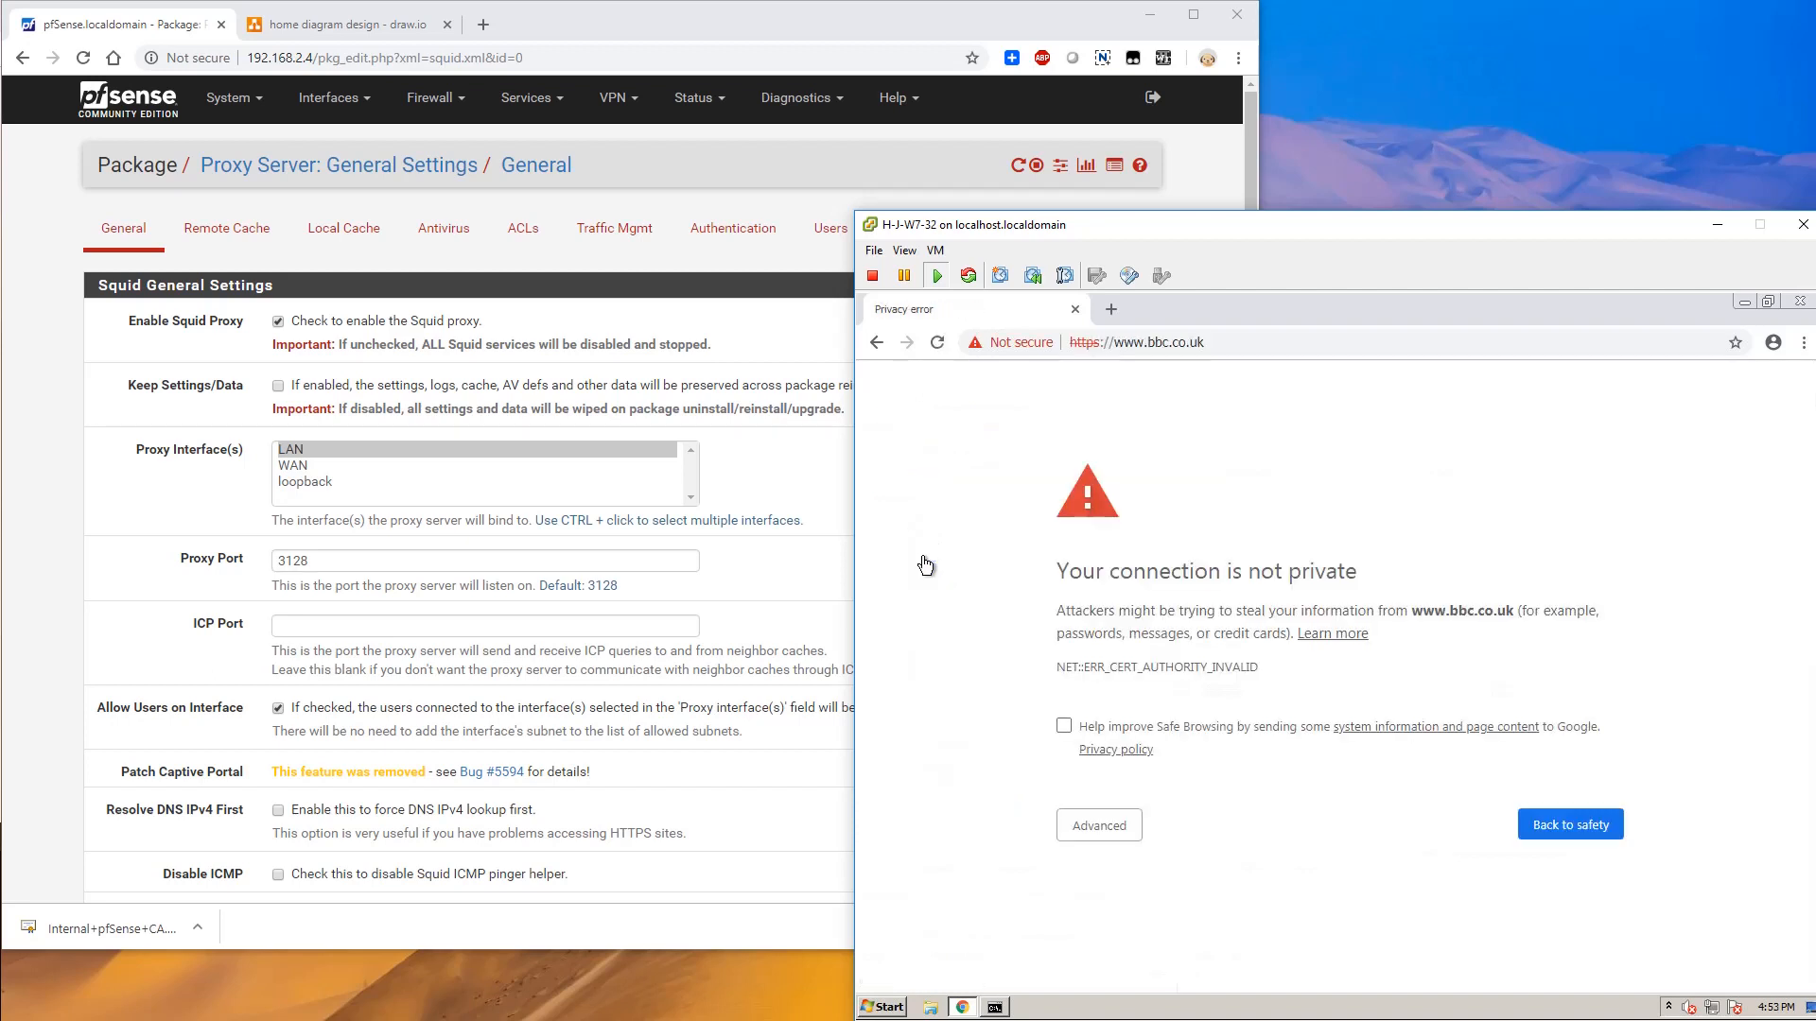
{"action": "left_click", "coordinate": [1122, 819]}
{"action": "left_click", "coordinate": [1163, 936]}
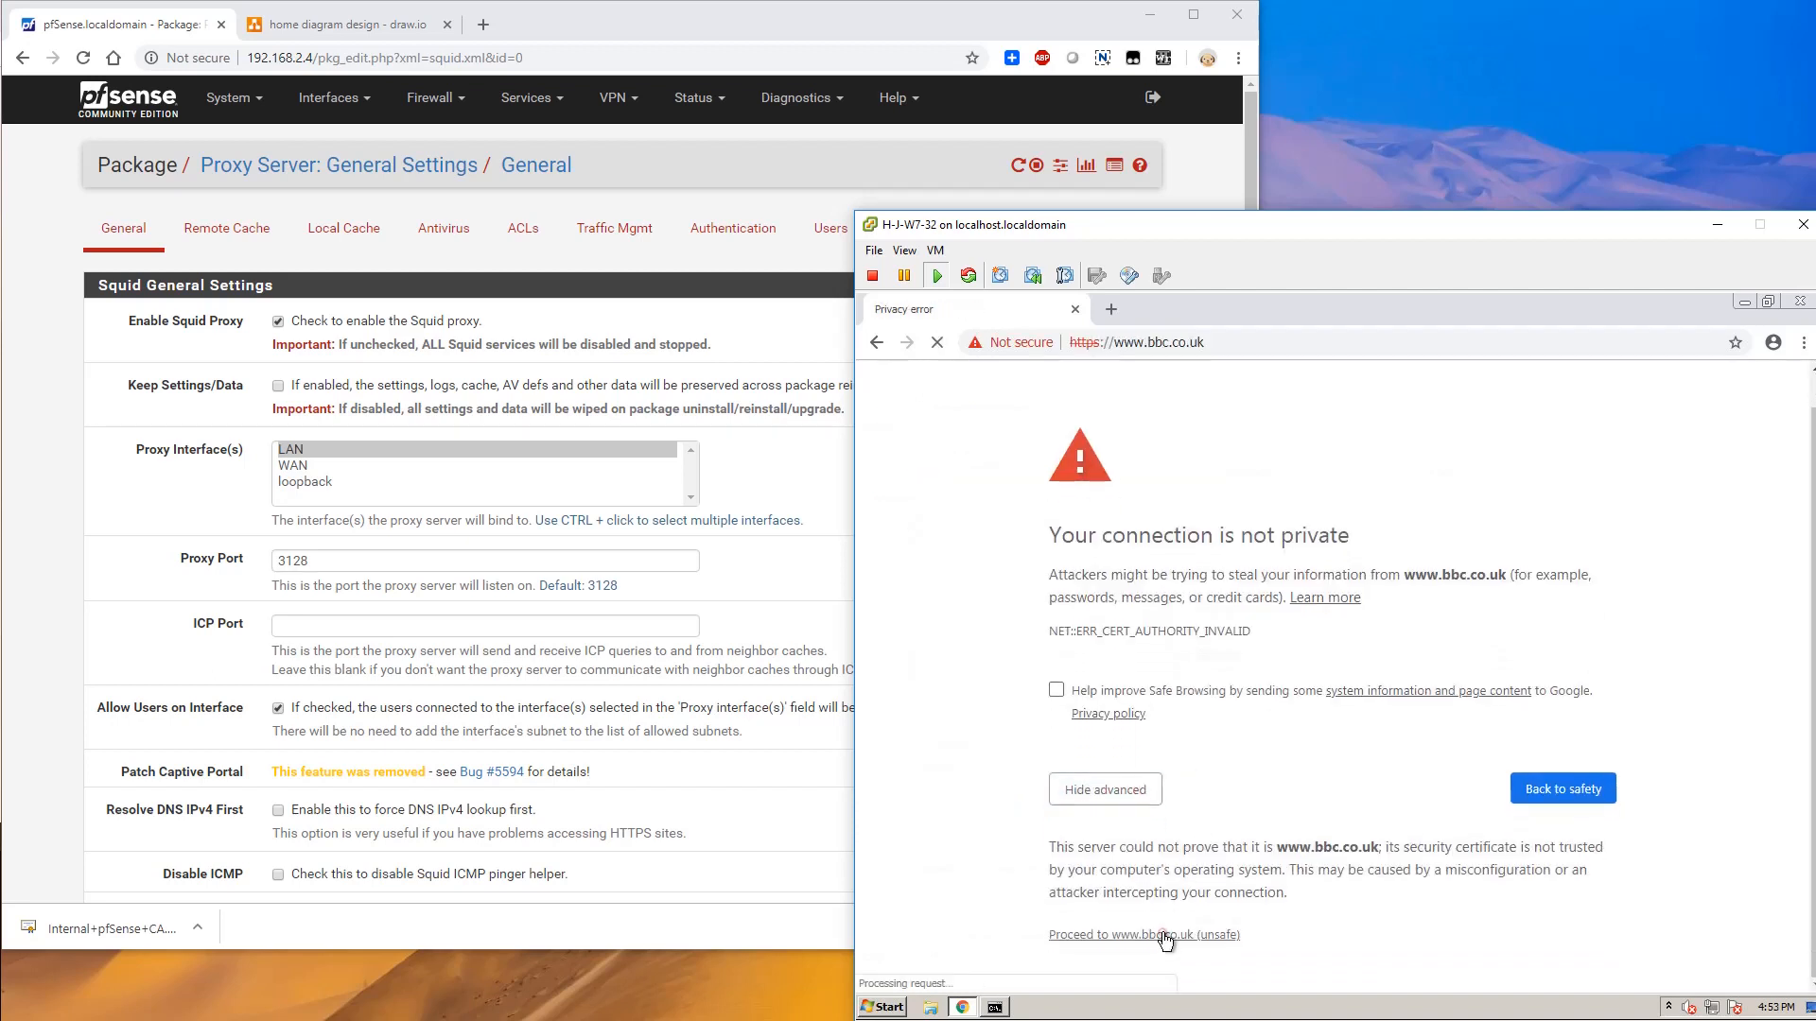
{"action": "left_click", "coordinate": [1036, 340]}
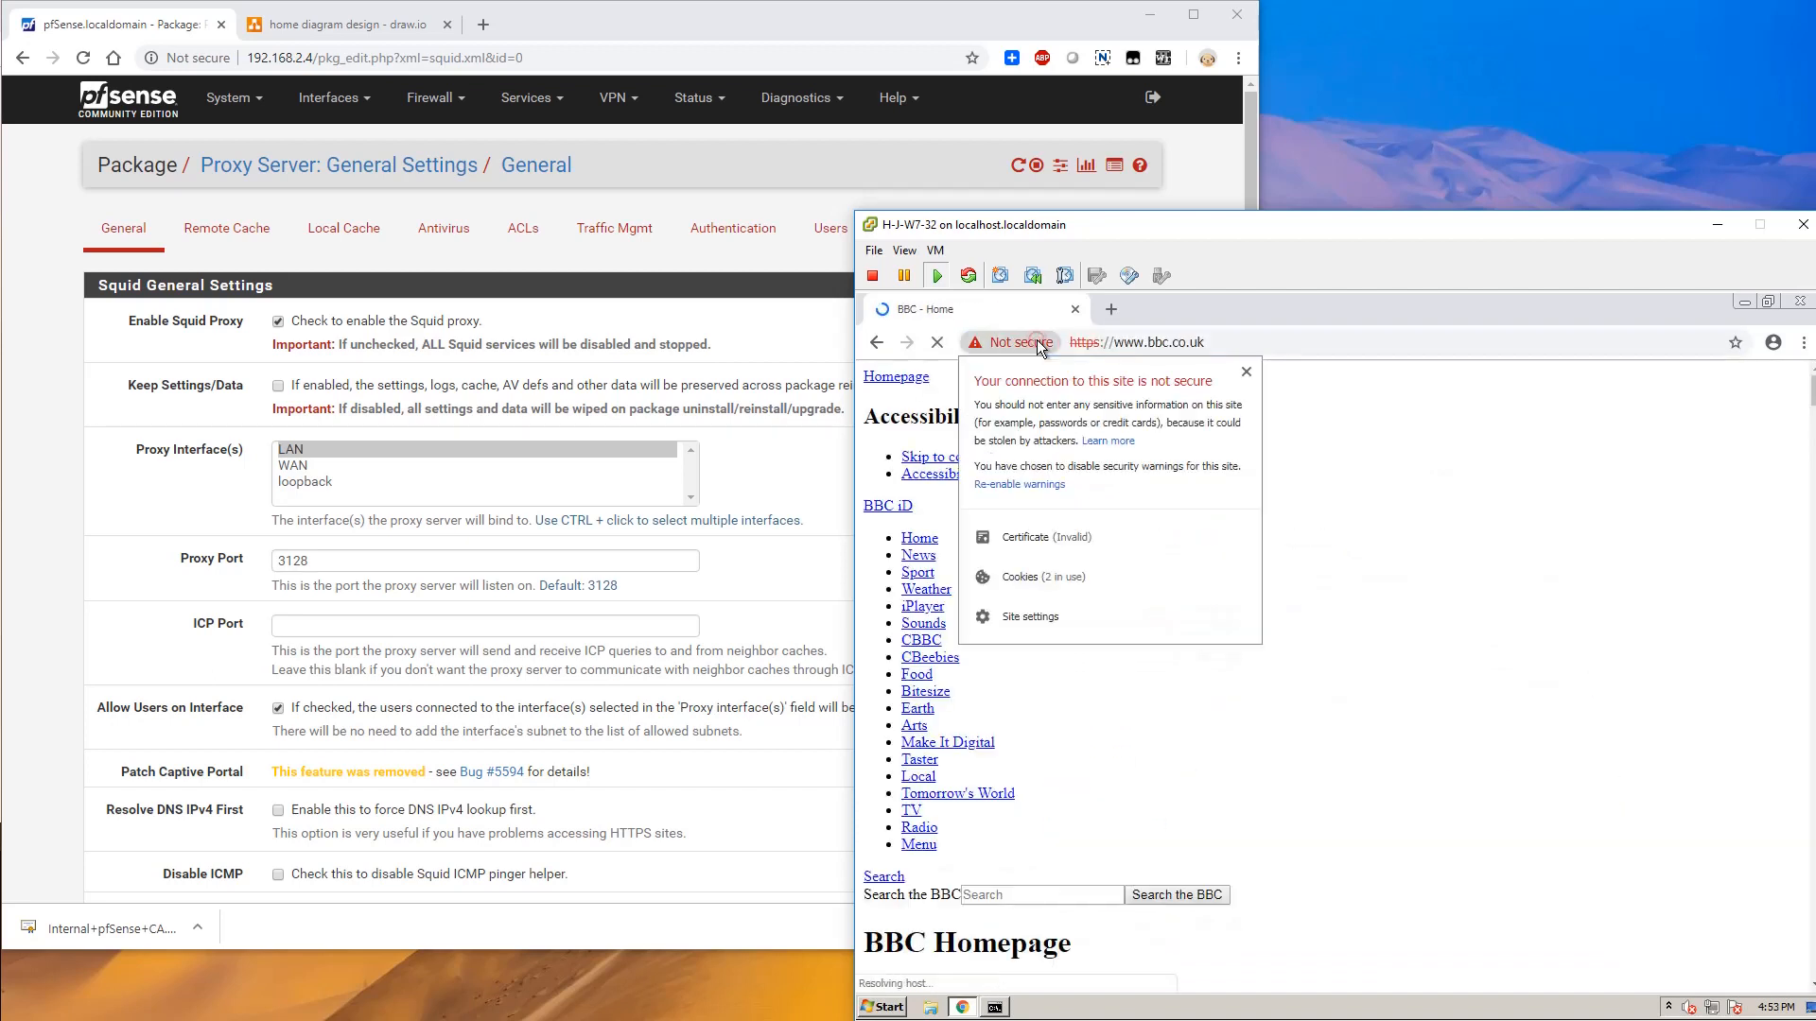
{"action": "left_click", "coordinate": [1050, 546]}
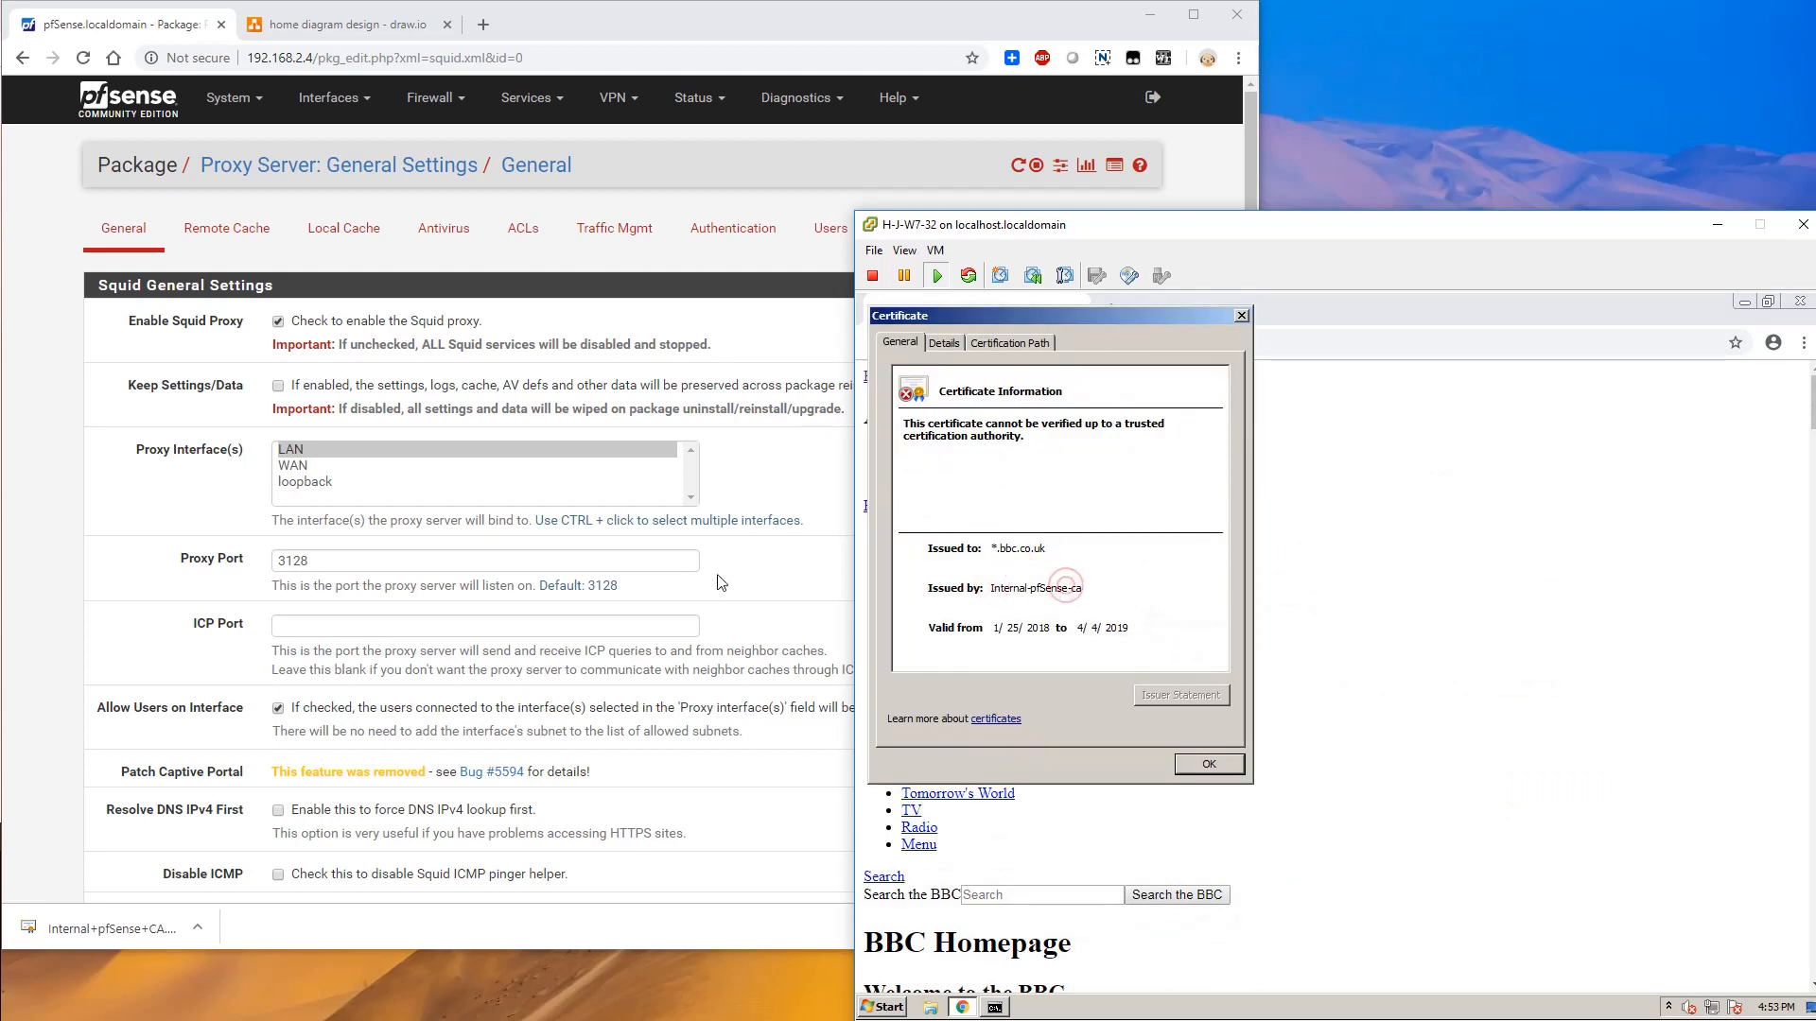
{"action": "left_click", "coordinate": [198, 927]}
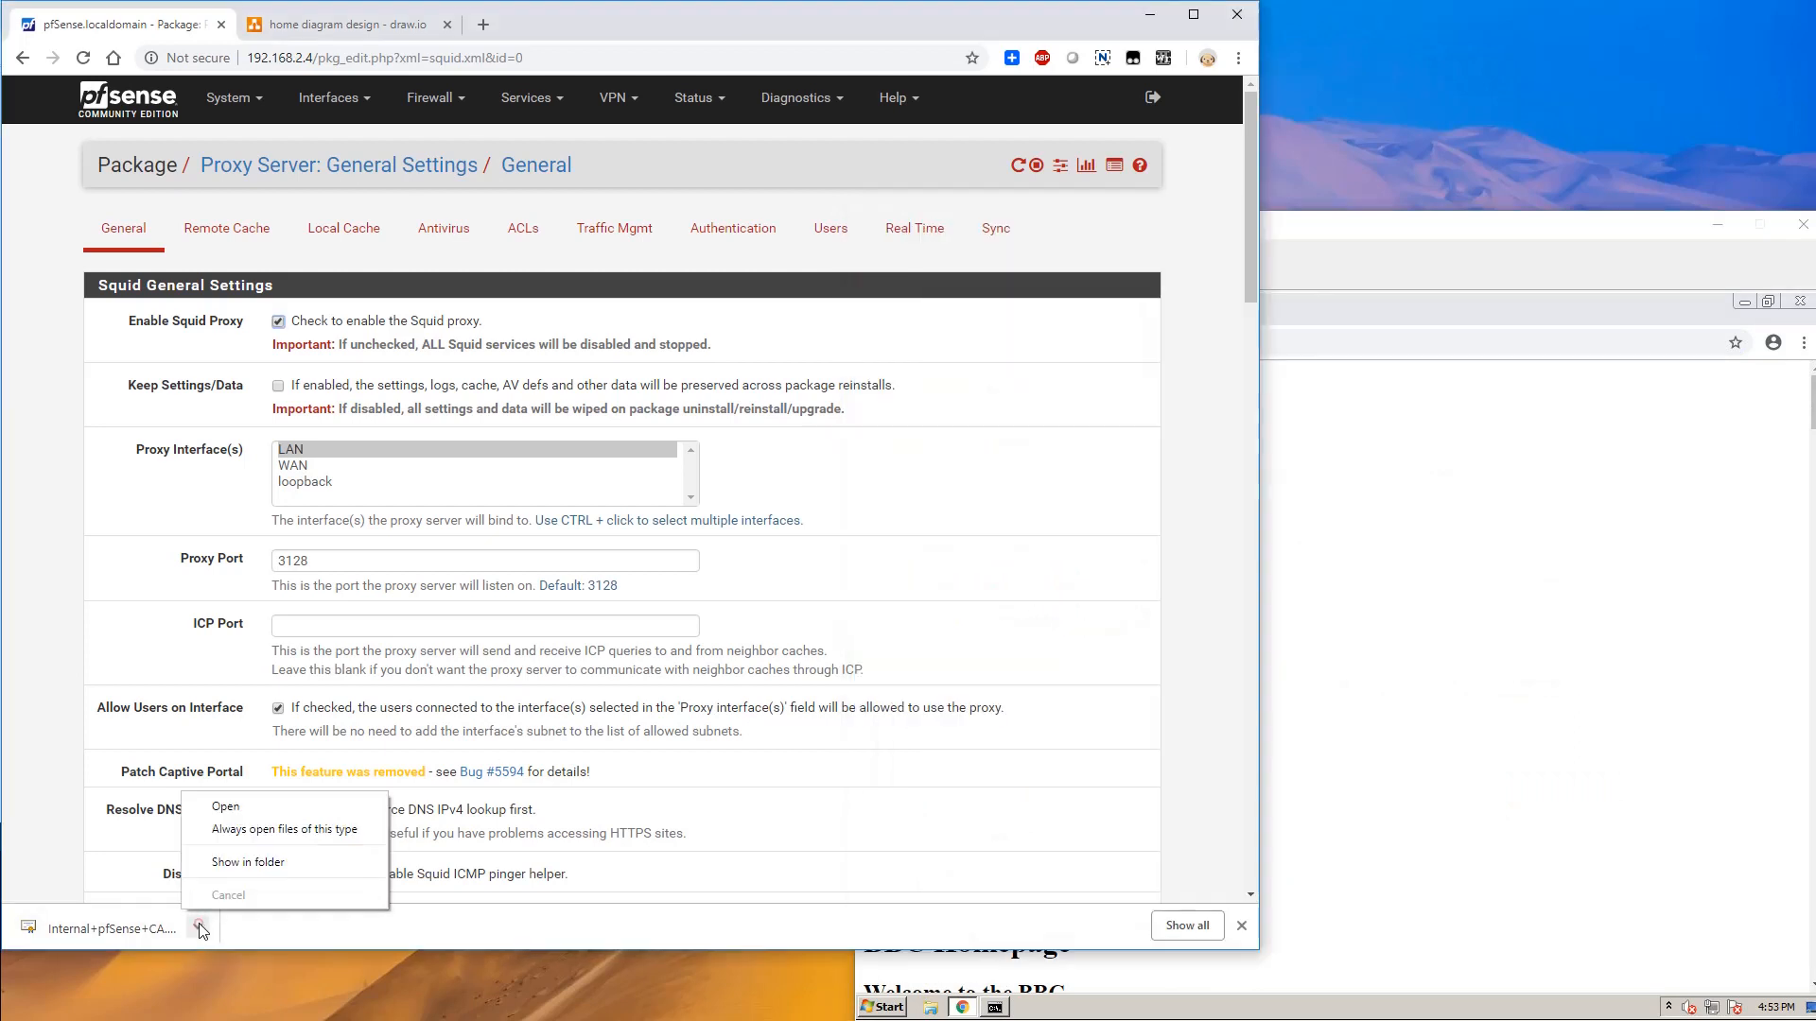
{"action": "left_click", "coordinate": [246, 861]}
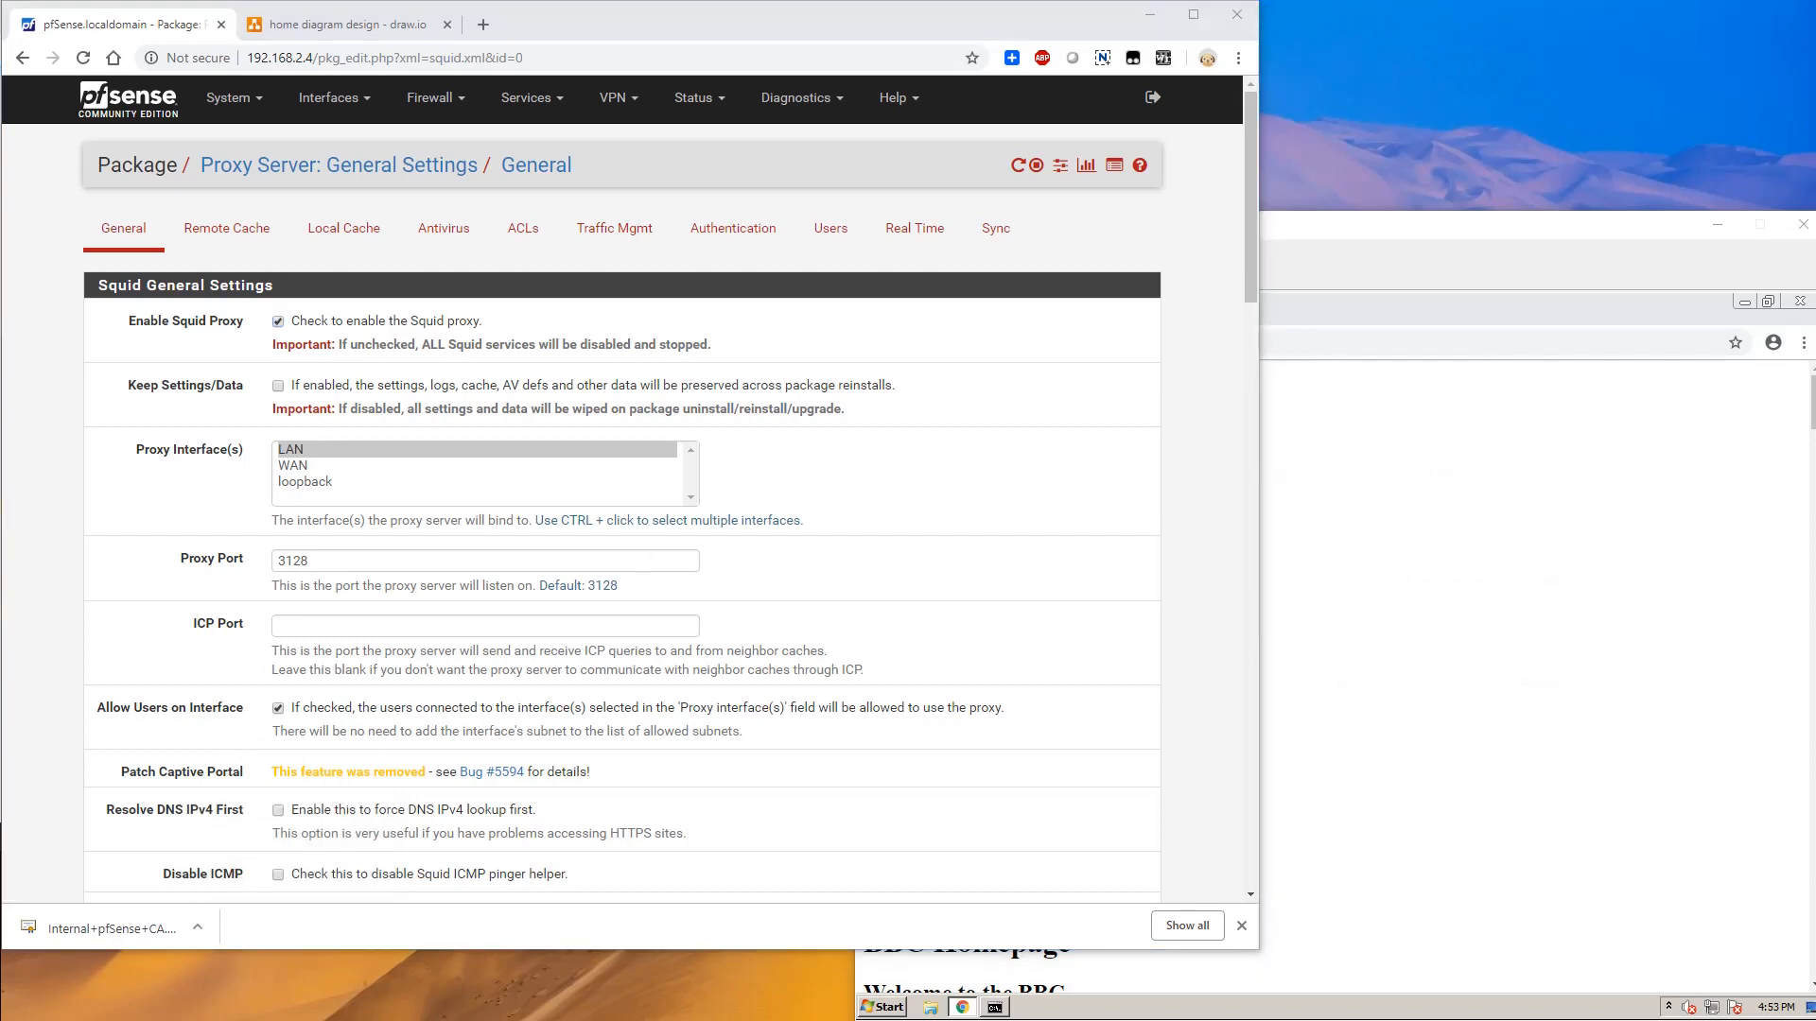
{"action": "right_click", "coordinate": [463, 978]}
{"action": "left_click", "coordinate": [532, 784]}
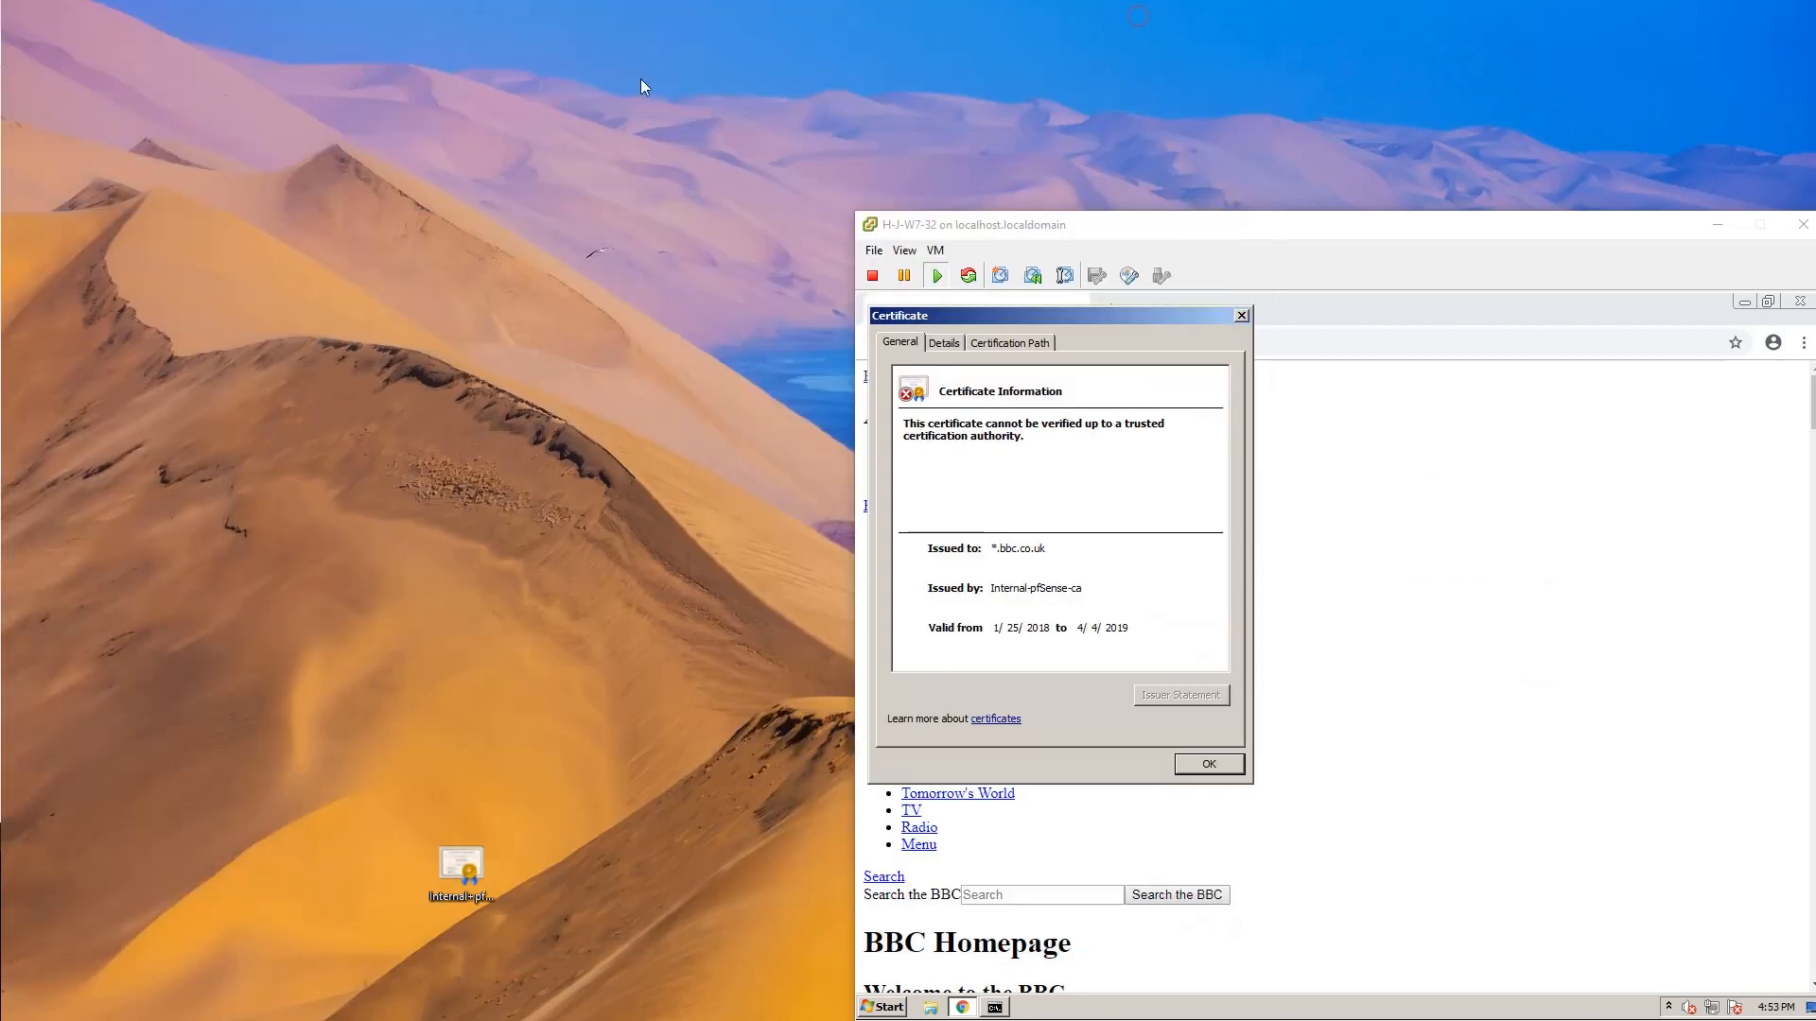
{"action": "right_click", "coordinate": [303, 126]}
{"action": "left_click", "coordinate": [356, 187]}
Clear the certificate and browser windows on the client, and paste the Internal+pfSense+CA file onto its desktop below the RealTimeSync shortcut
{"action": "left_click", "coordinate": [1209, 764]}
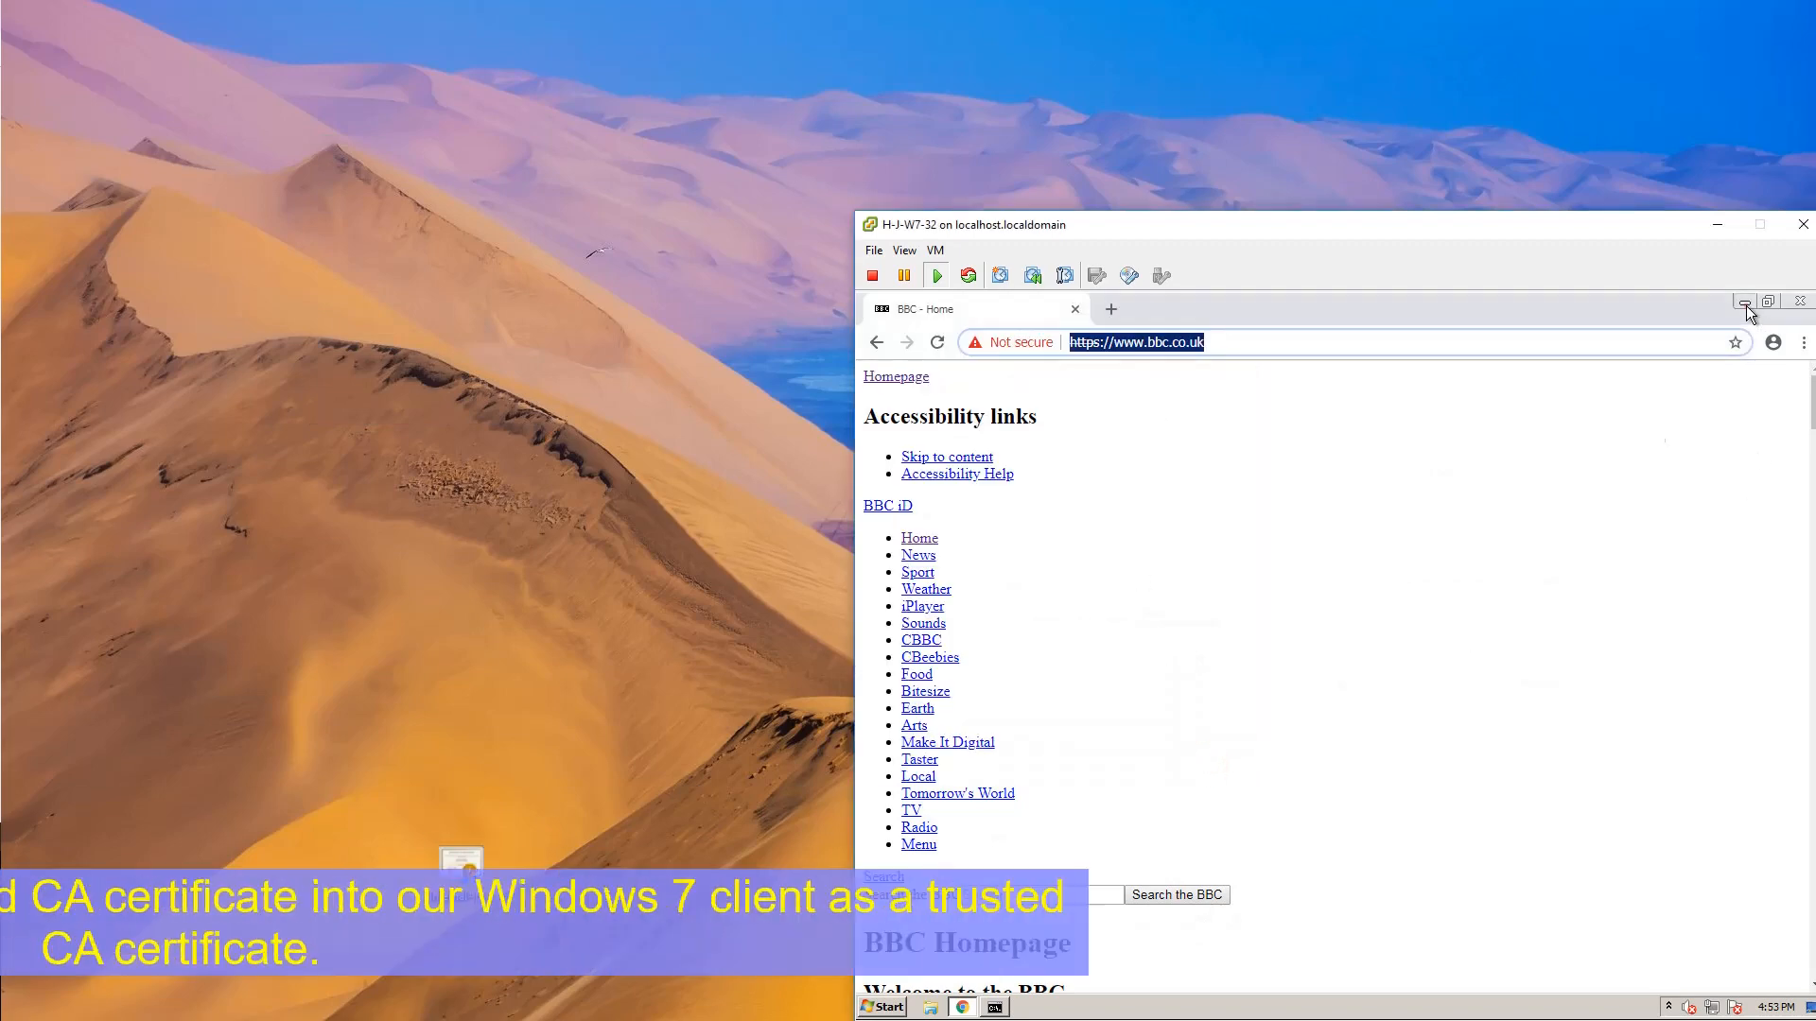
{"action": "left_click", "coordinate": [1744, 301]}
{"action": "right_click", "coordinate": [1023, 788]}
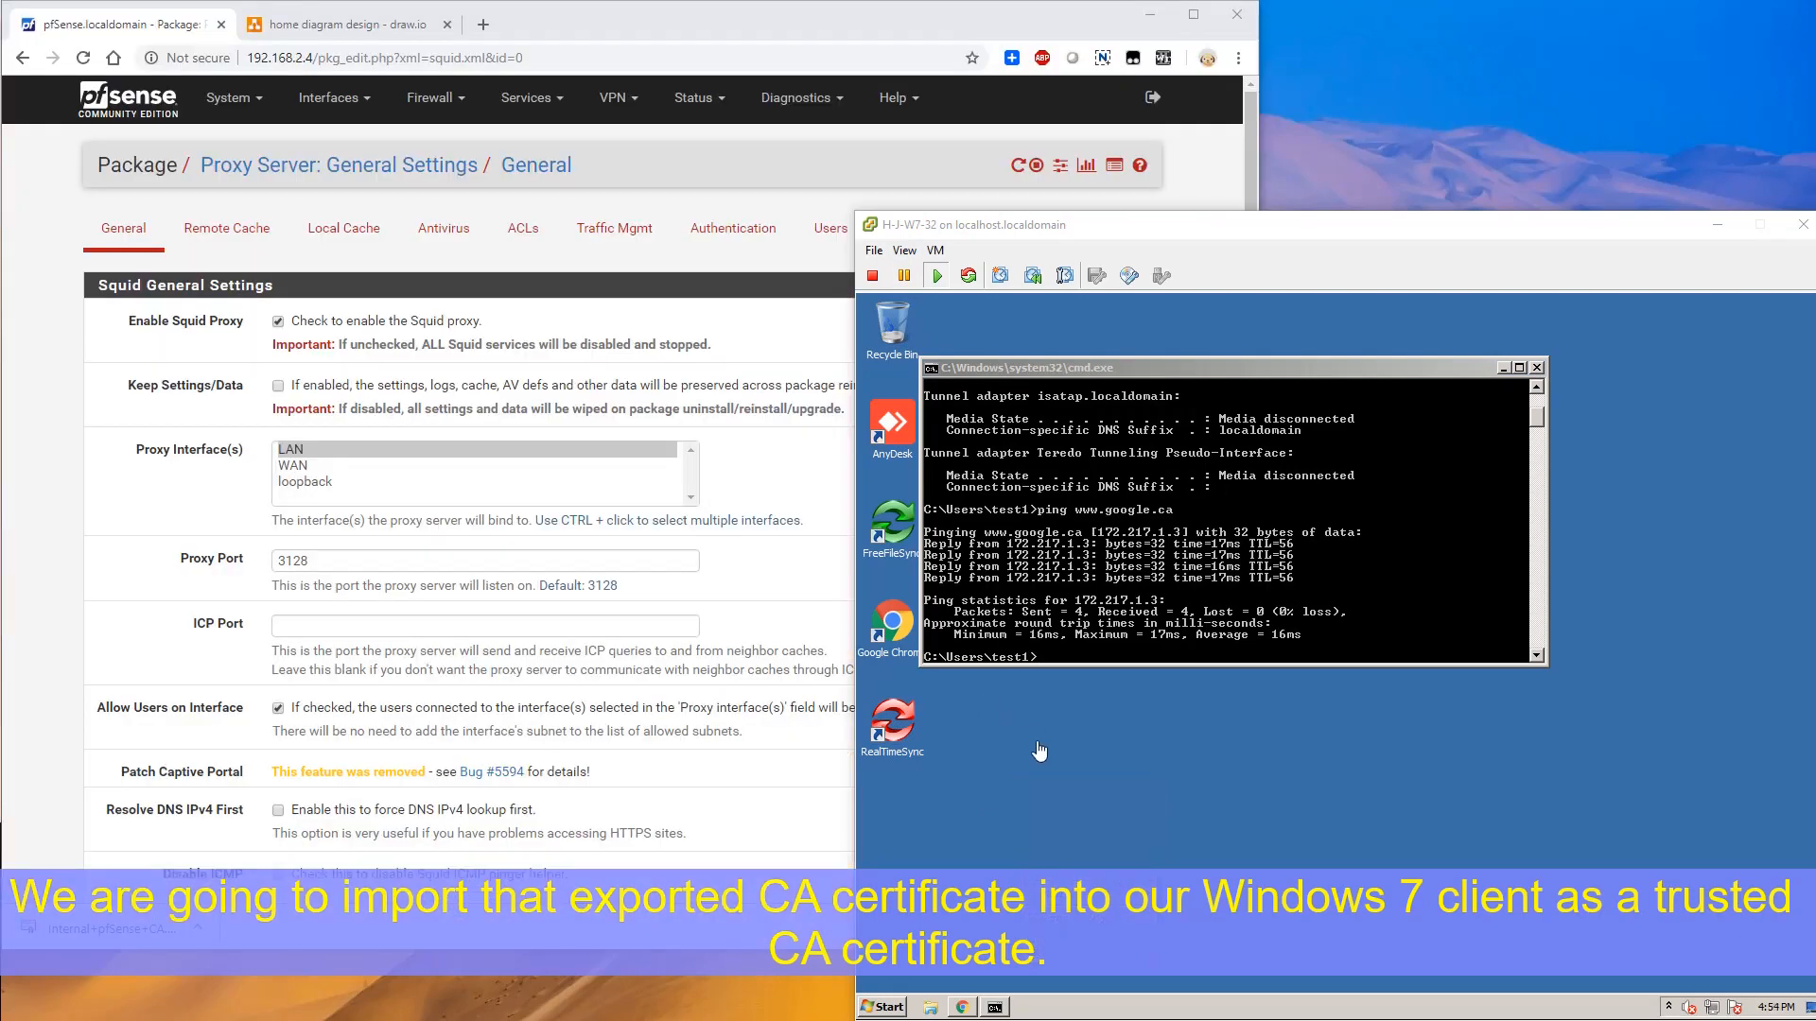
{"action": "right_click", "coordinate": [1003, 787]}
{"action": "left_click", "coordinate": [1036, 853]}
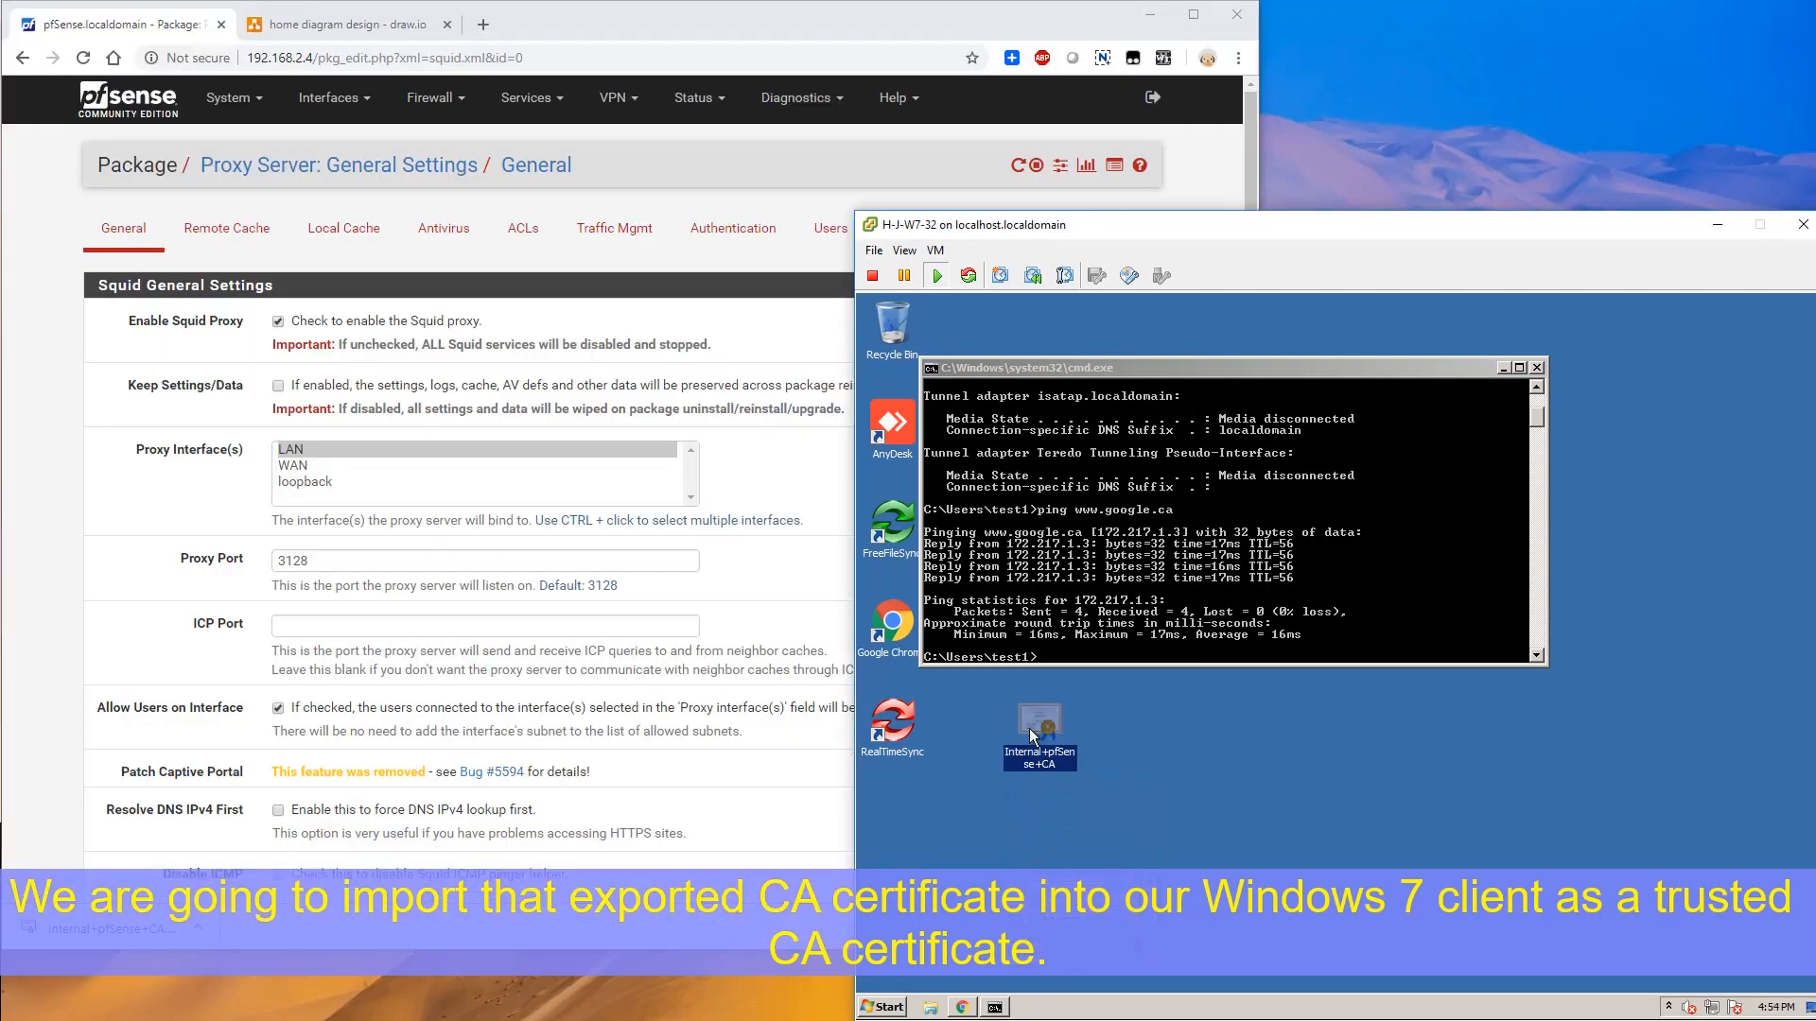
{"action": "left_click_drag", "start_coordinate": [1030, 736], "coordinate": [903, 785]}
Launch the Microsoft Management Console (mmc) on the Windows 7 client and allow it to run
{"action": "left_click", "coordinate": [906, 1012]}
{"action": "left_click", "coordinate": [944, 973]}
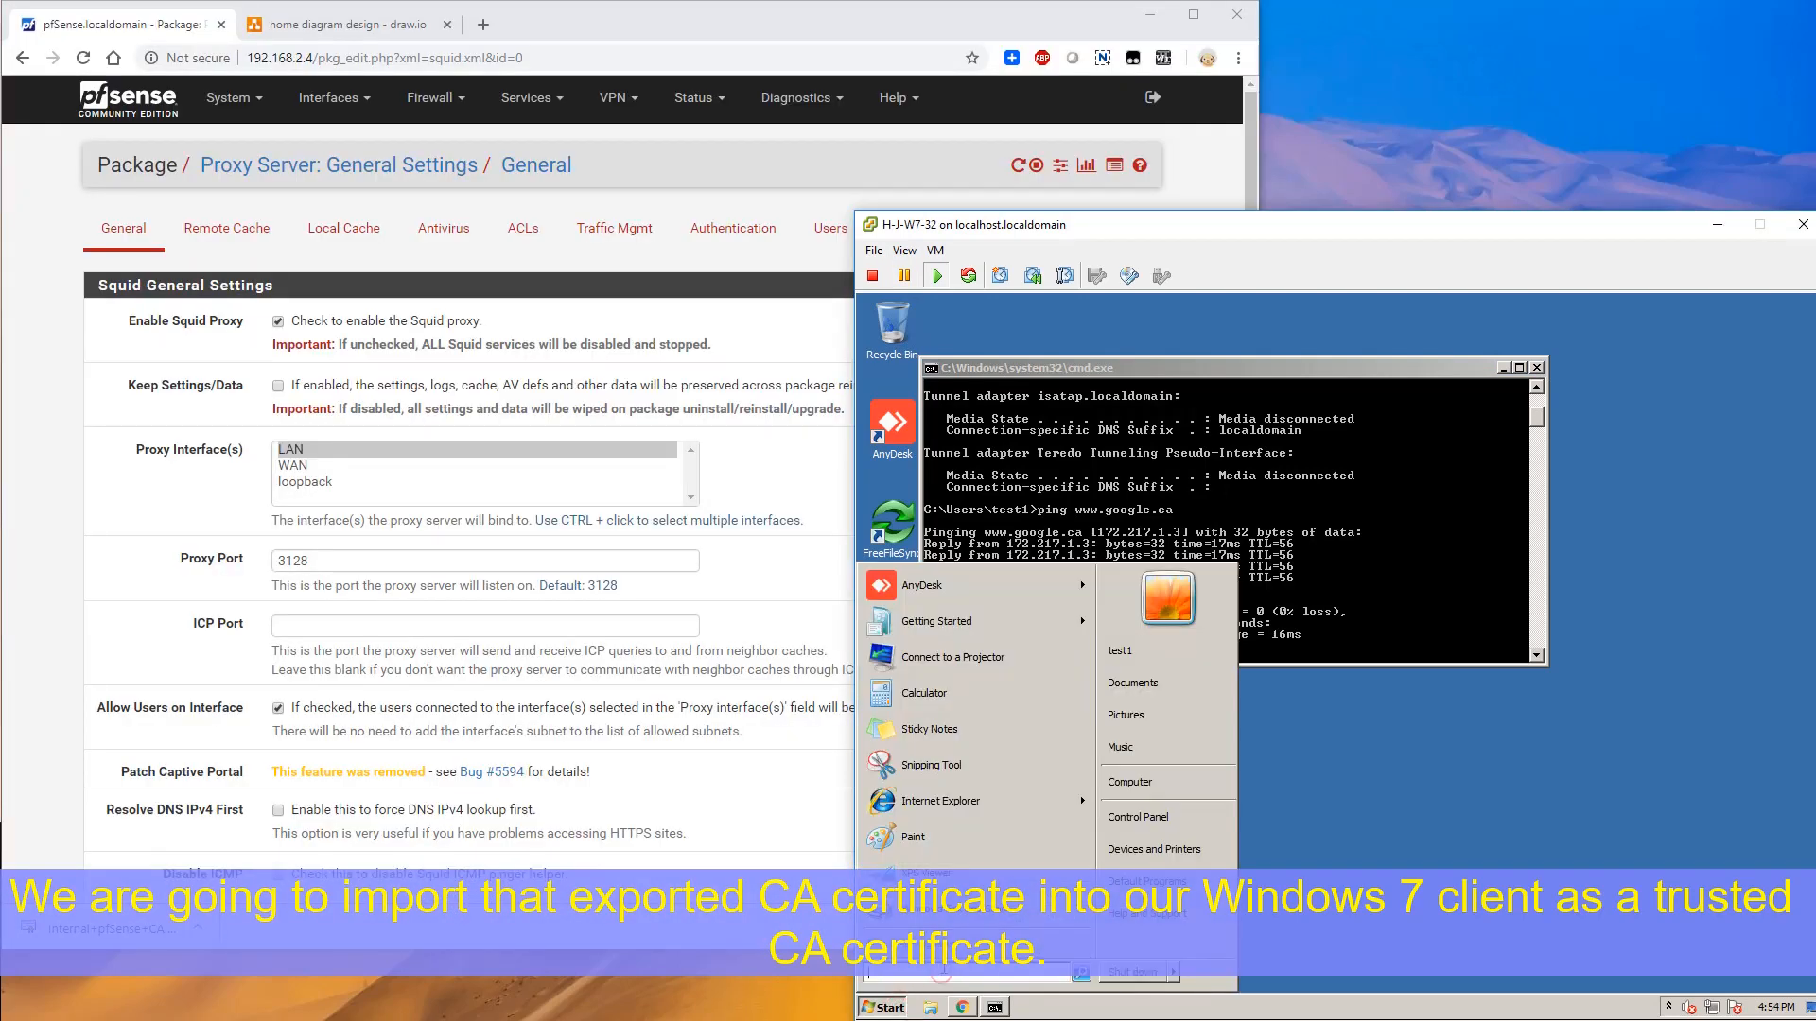
{"action": "type", "text": "mmc"}
{"action": "key", "text": "Return"}
{"action": "left_click", "coordinate": [1145, 796]}
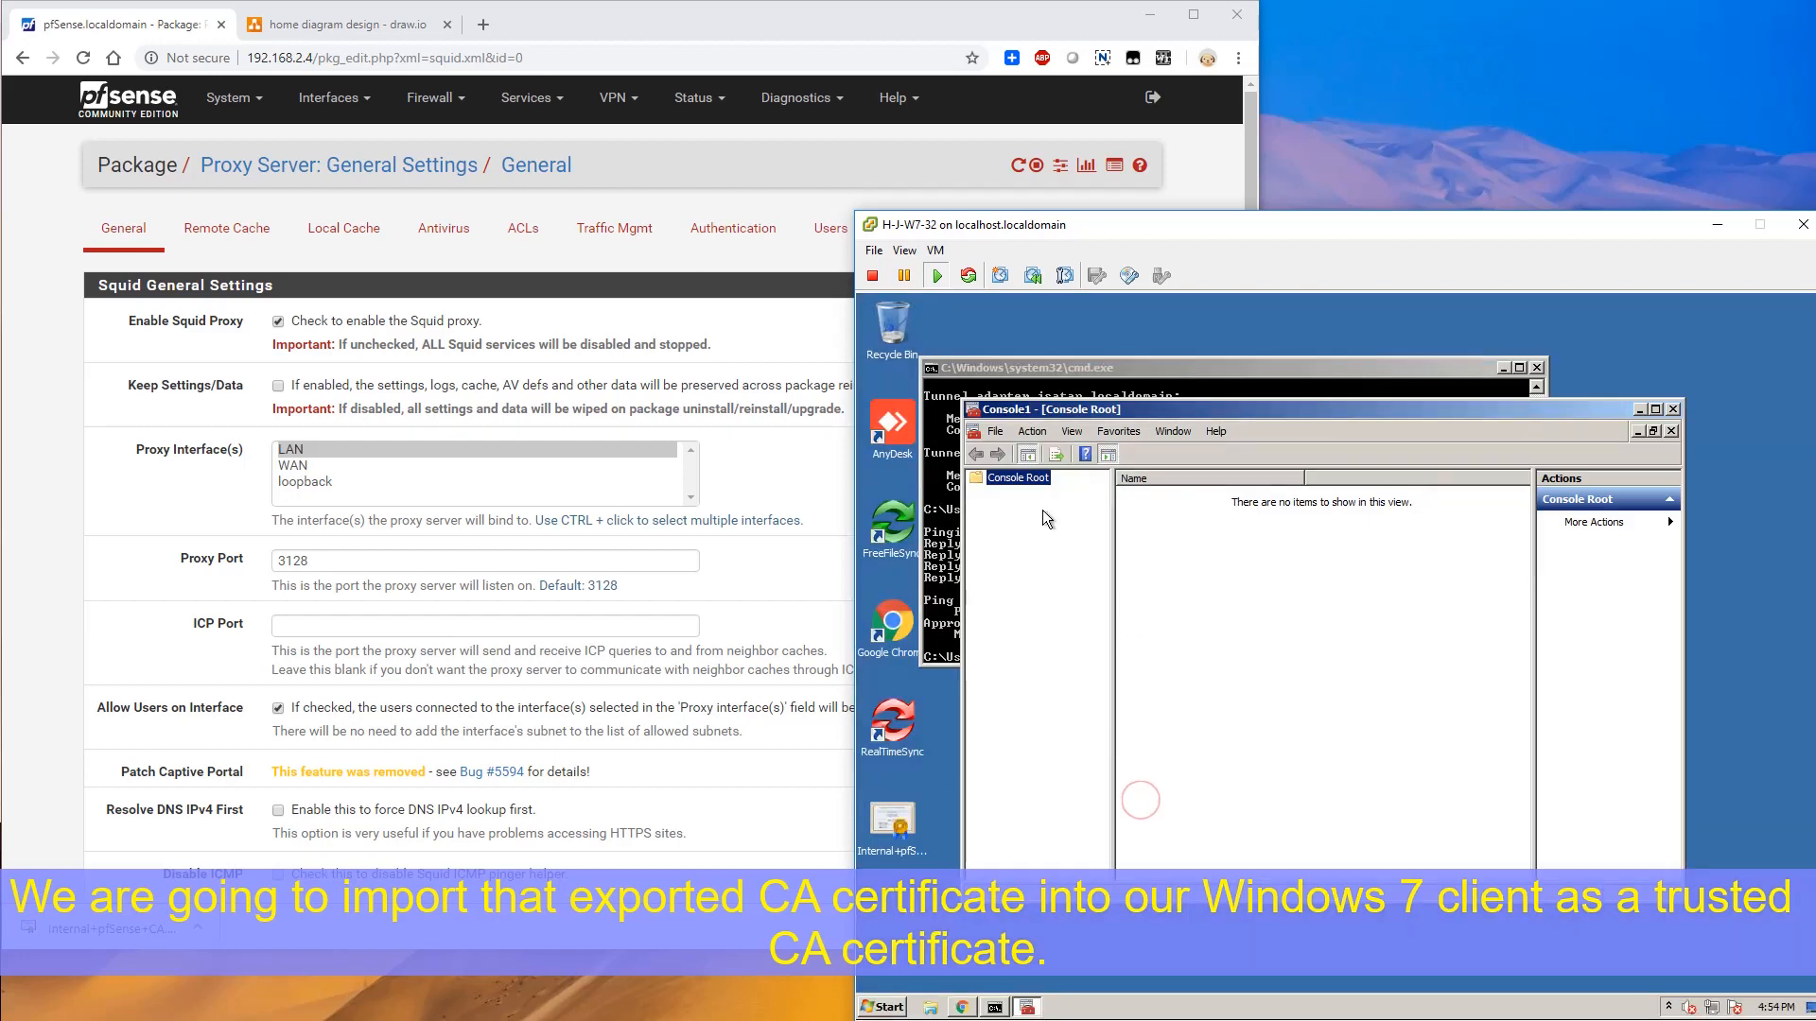
Add the Certificates snap-in to the console for the computer account on the local computer
{"action": "left_click", "coordinate": [996, 431]}
{"action": "left_click", "coordinate": [1036, 524]}
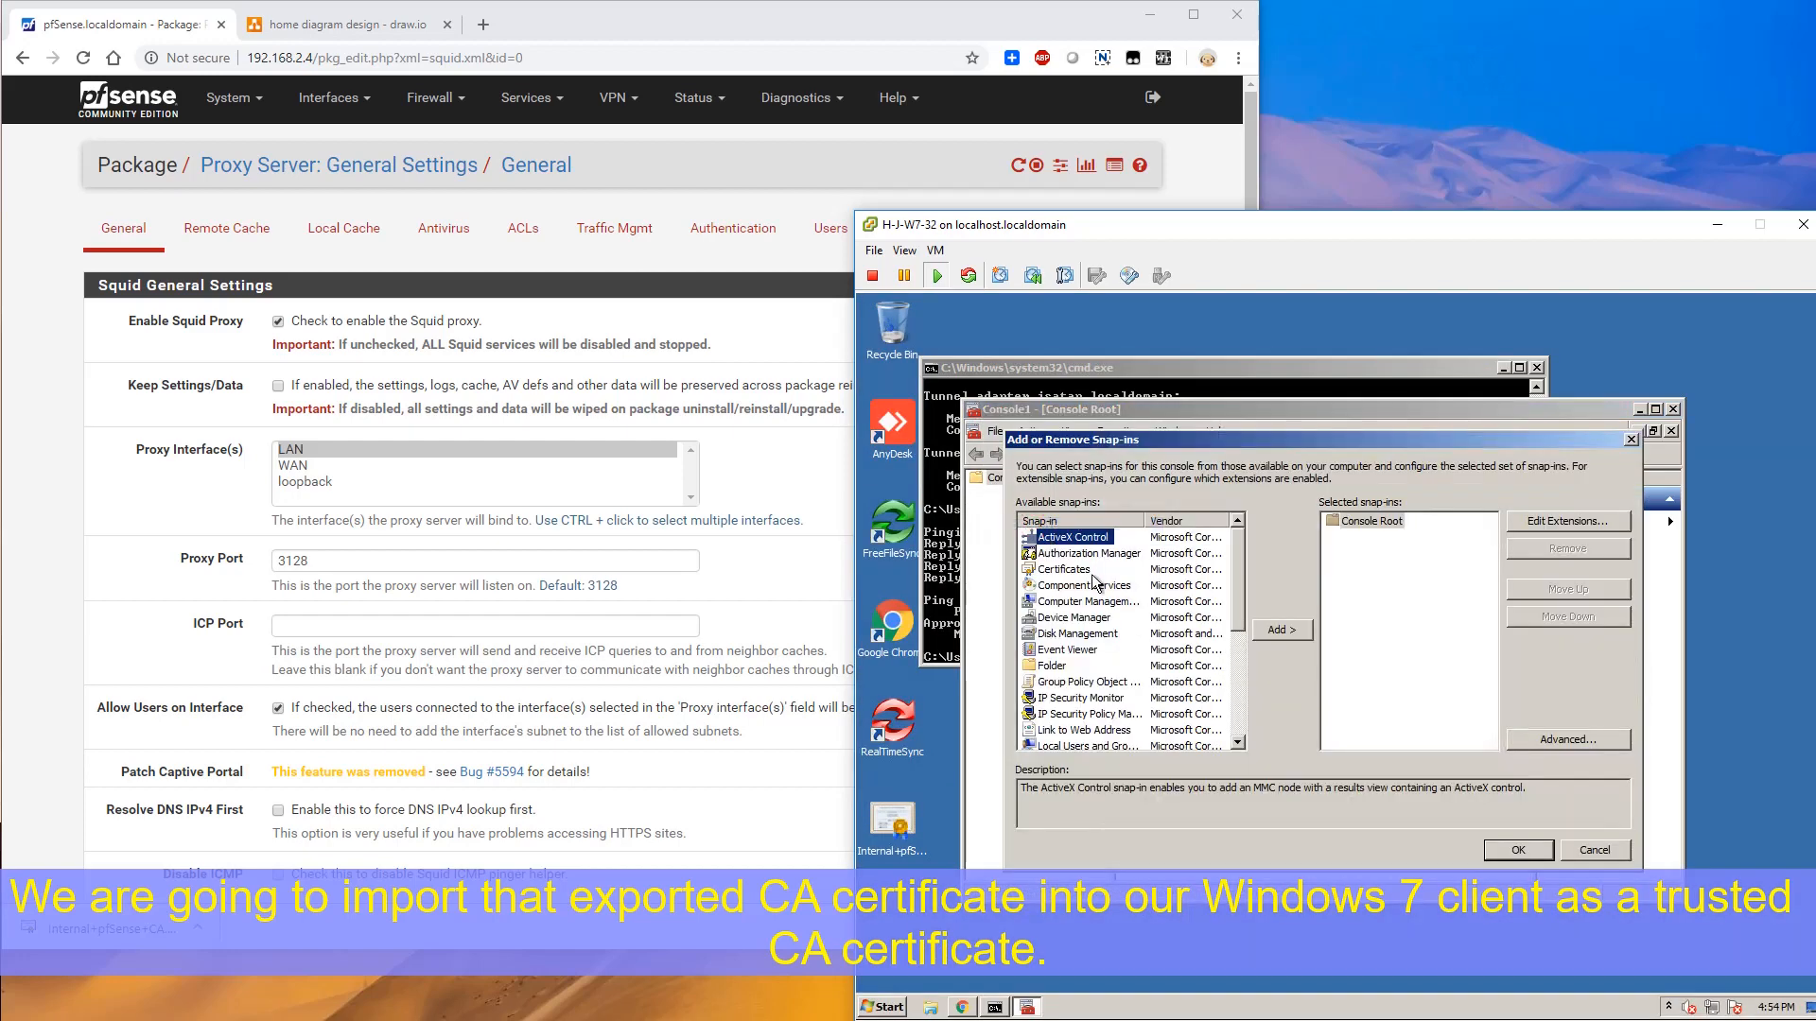
{"action": "left_click", "coordinate": [1073, 565]}
{"action": "left_click", "coordinate": [1288, 632]}
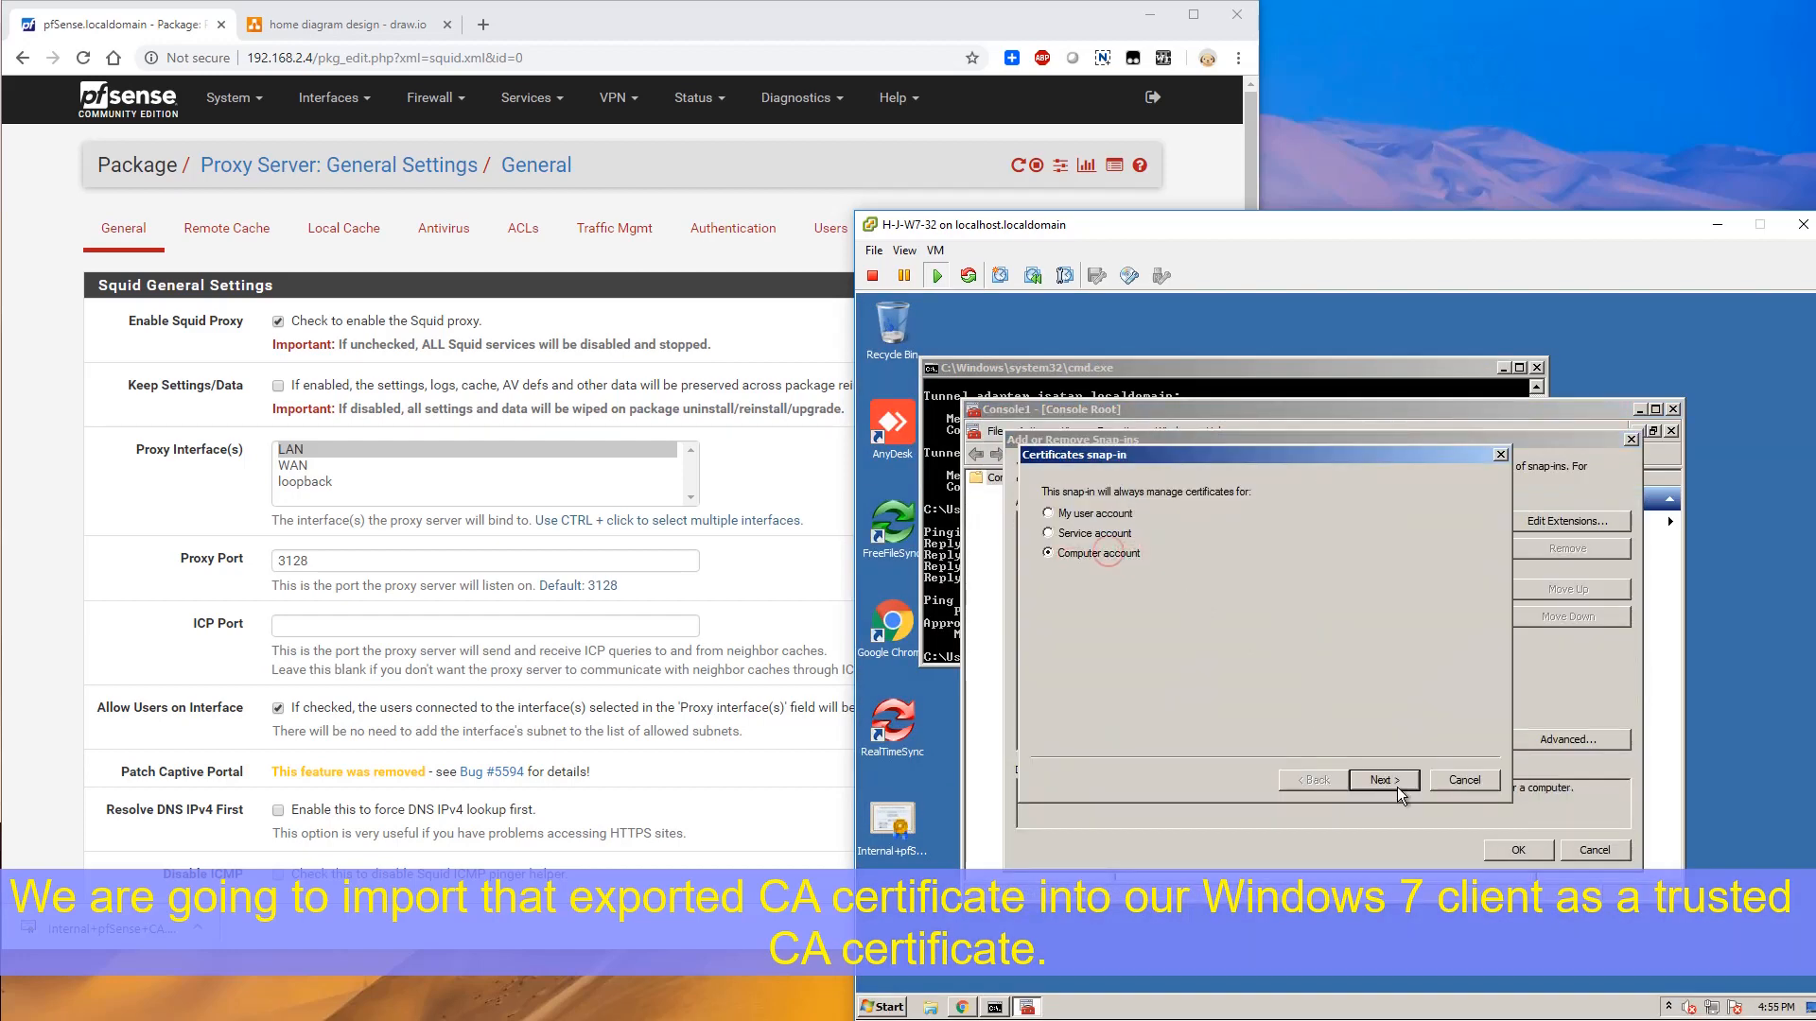
{"action": "left_click", "coordinate": [1398, 787]}
{"action": "left_click", "coordinate": [1387, 777]}
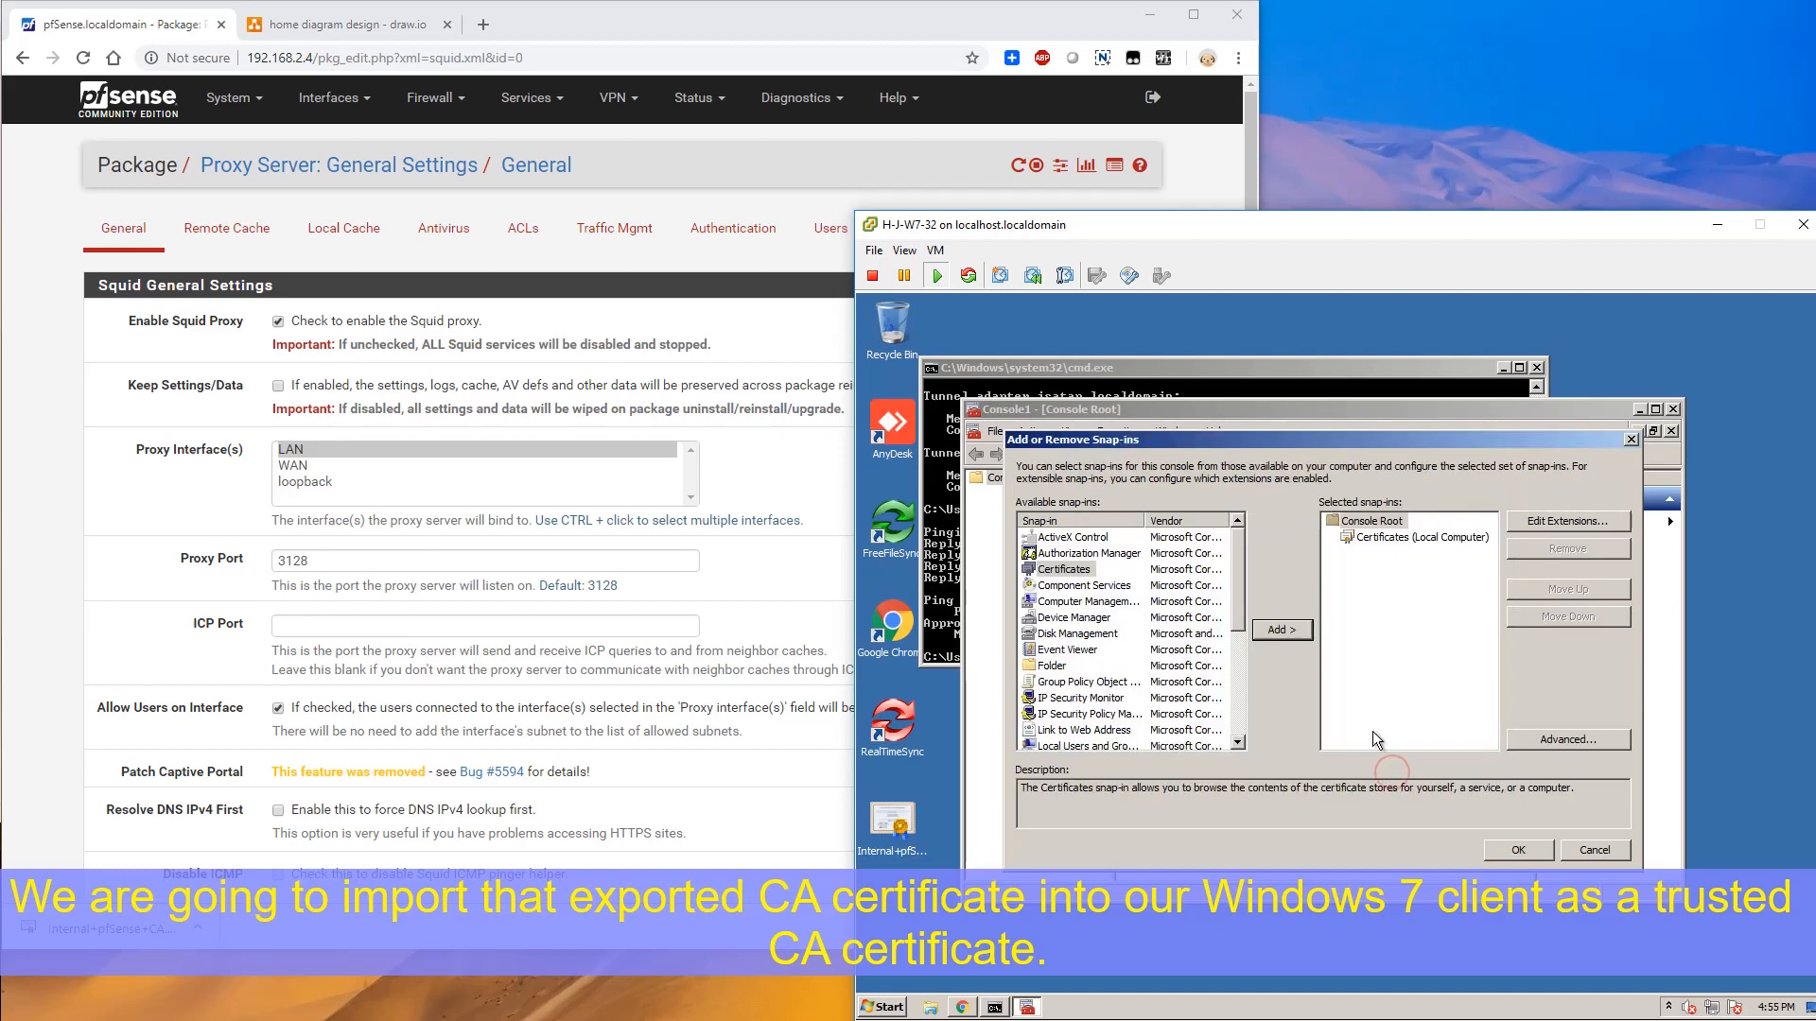
{"action": "left_click", "coordinate": [1514, 851]}
Start a certificate import in the Certificates folder of the local computer's Trusted Root Certification Authorities
{"action": "left_click", "coordinate": [977, 494]}
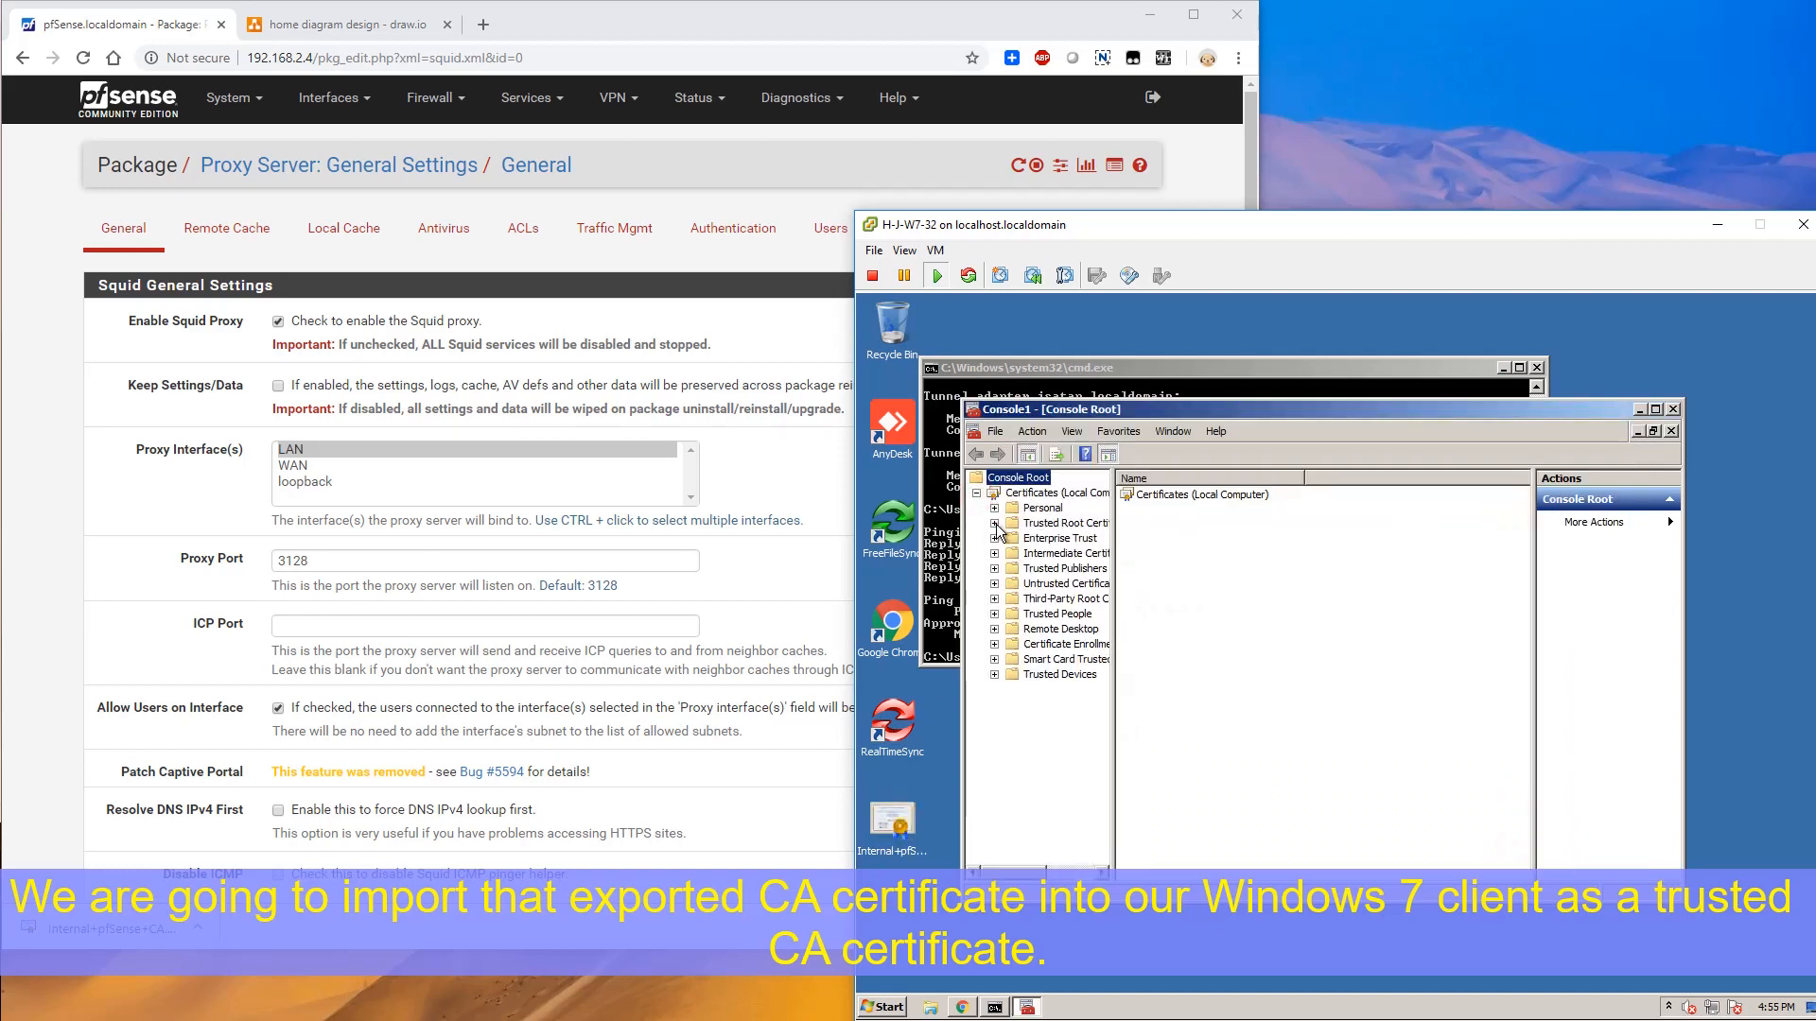
{"action": "left_click", "coordinate": [994, 523]}
{"action": "left_click", "coordinate": [1059, 538]}
{"action": "right_click", "coordinate": [1059, 538]}
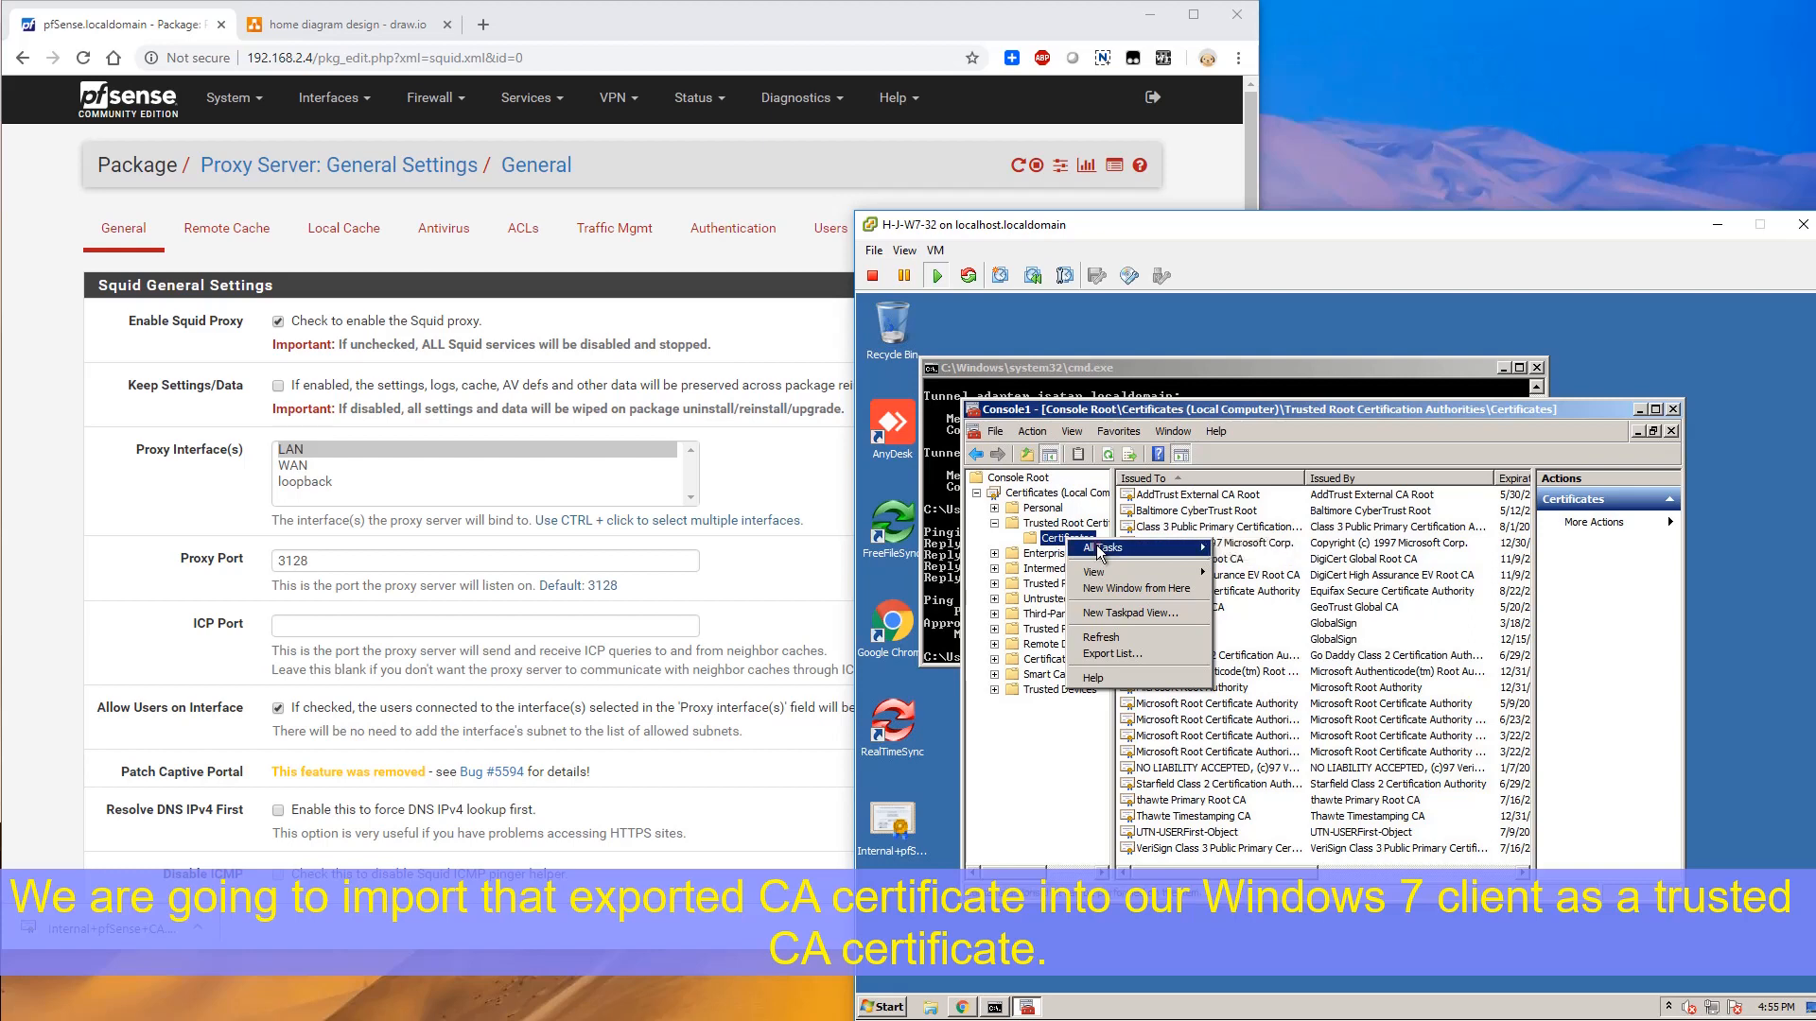
{"action": "mouse_move", "coordinate": [1100, 553]}
{"action": "left_click", "coordinate": [1241, 548]}
{"action": "left_click", "coordinate": [1315, 829]}
Import the desktop file Internal+pfSense+CA into the Trusted Root Certification Authorities store and select the Internal-pfSense-ca entry
{"action": "left_click", "coordinate": [1365, 531]}
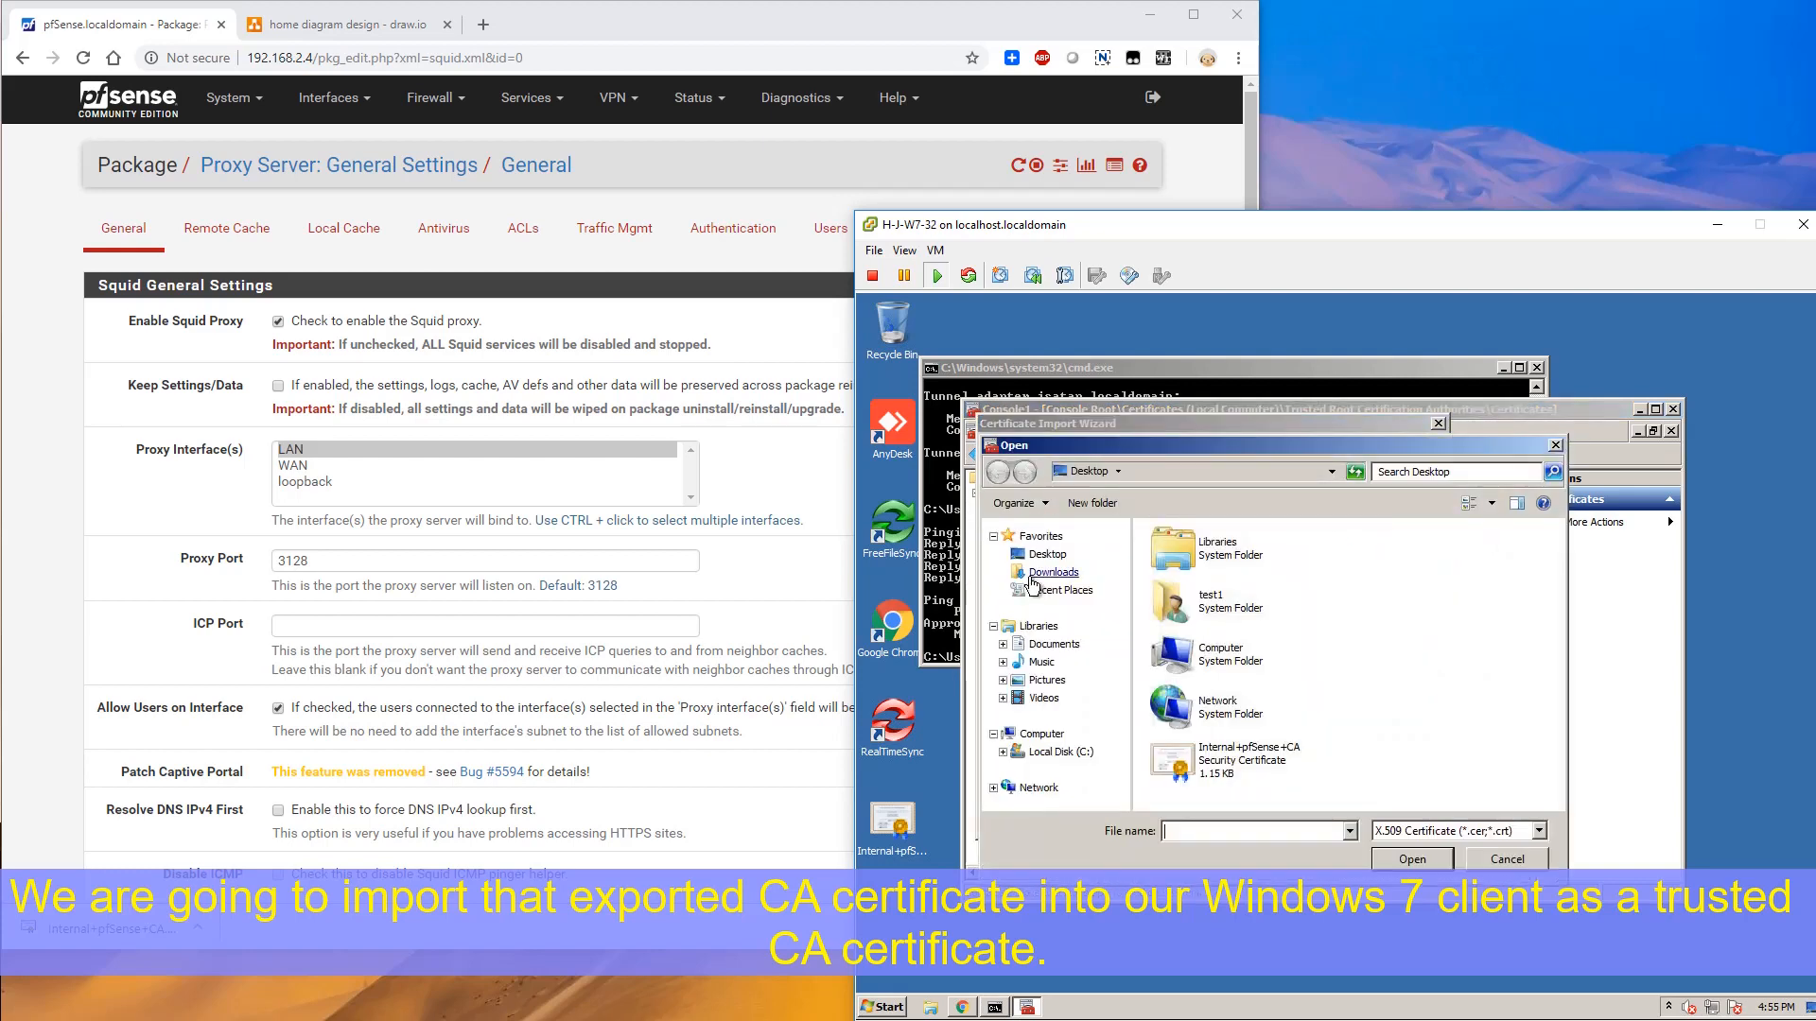
{"action": "double_click", "coordinate": [1214, 761]}
{"action": "left_click", "coordinate": [1298, 818]}
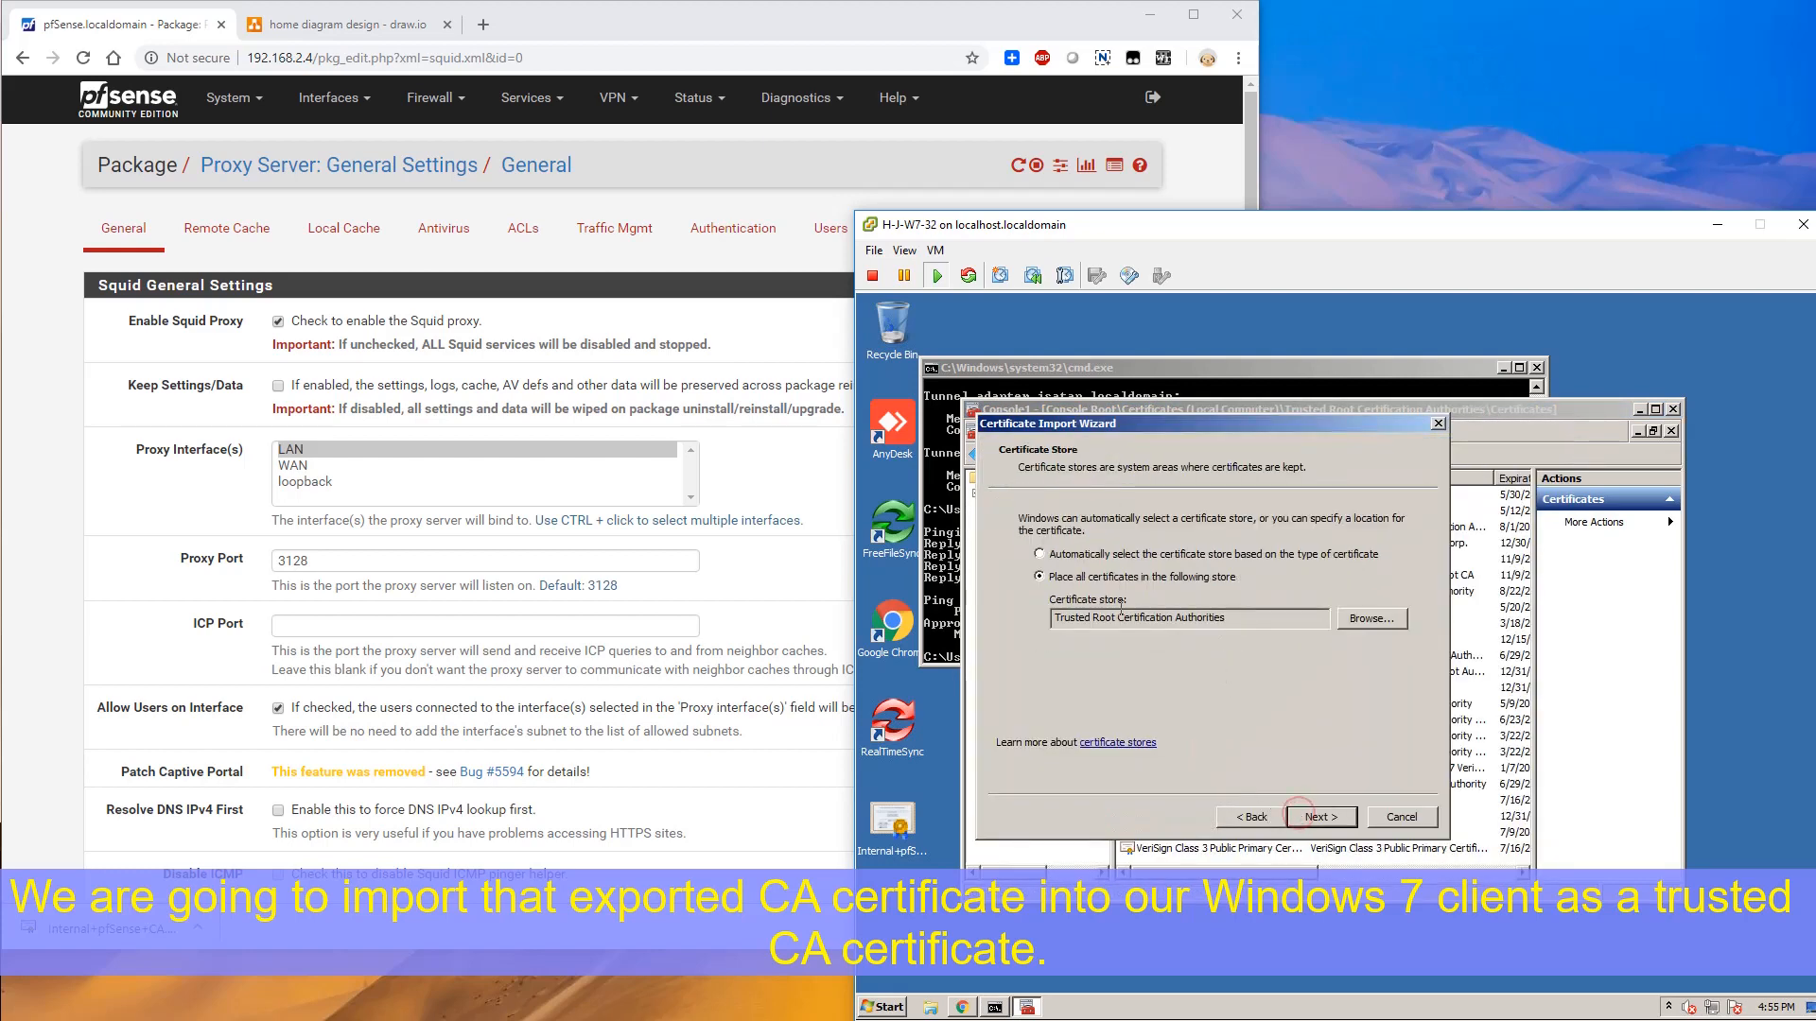
{"action": "left_click", "coordinate": [1313, 818]}
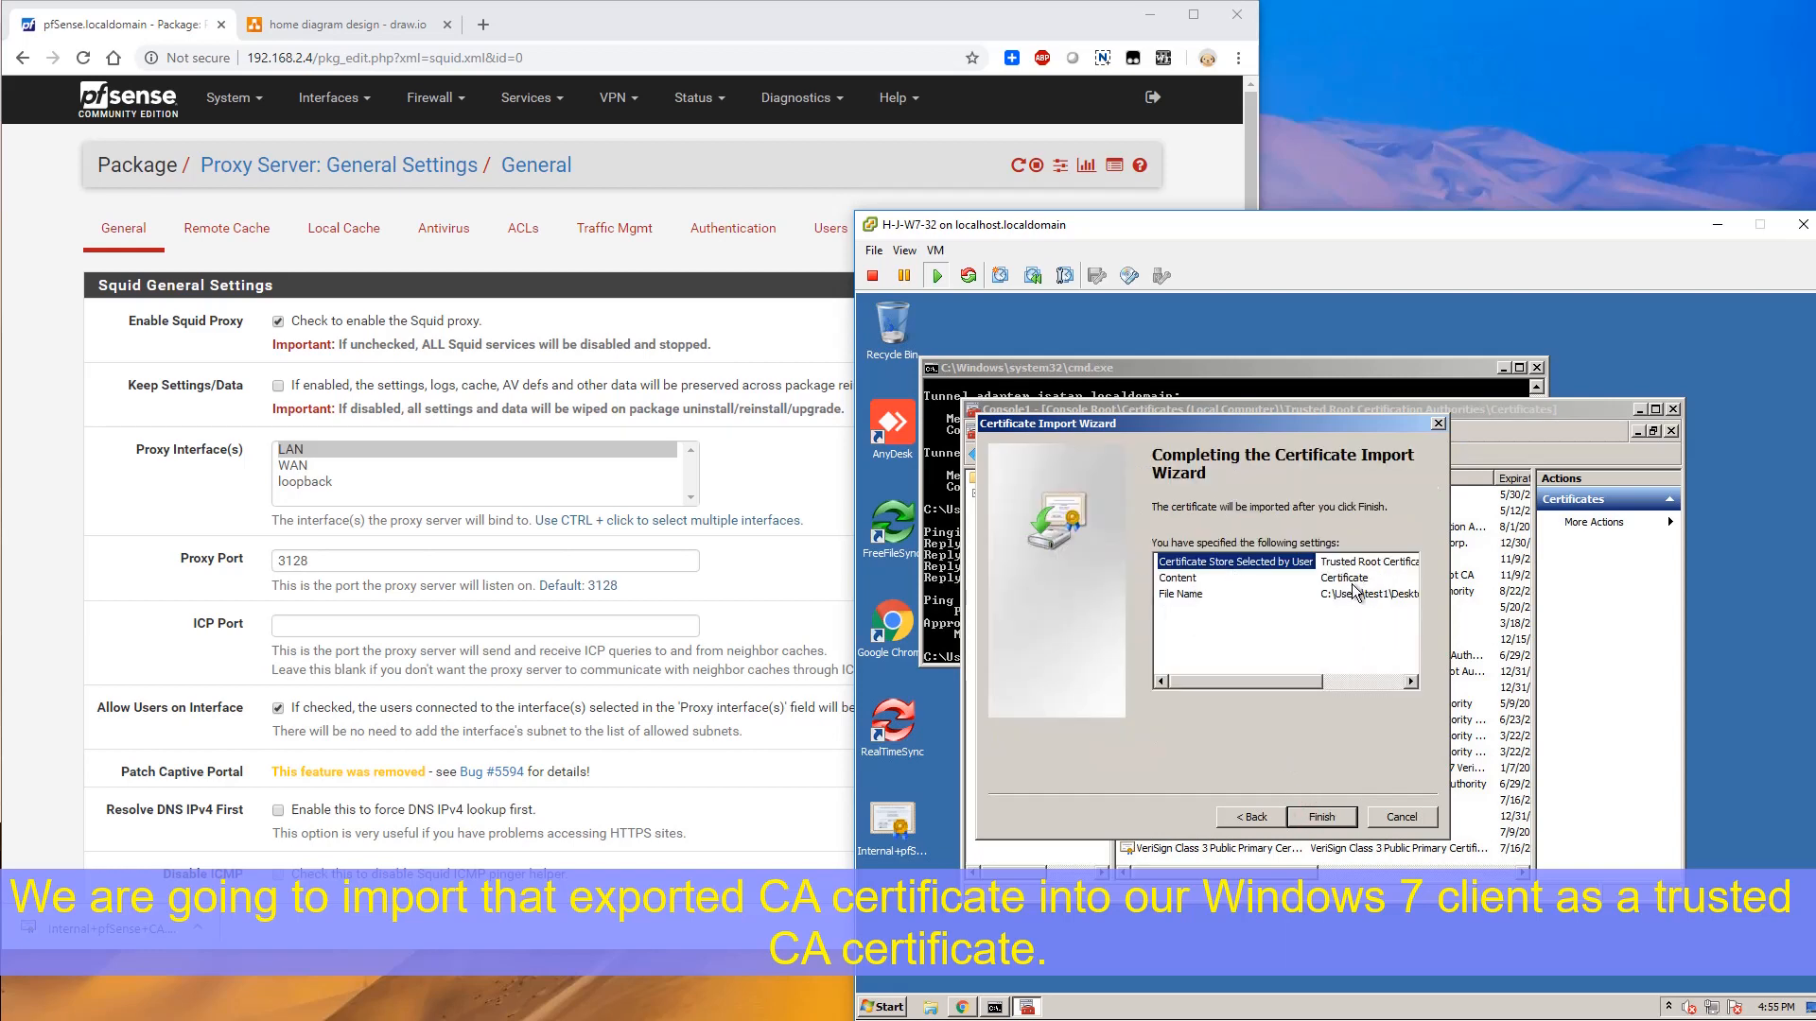
{"action": "left_click", "coordinate": [1312, 818]}
{"action": "left_click", "coordinate": [1376, 698]}
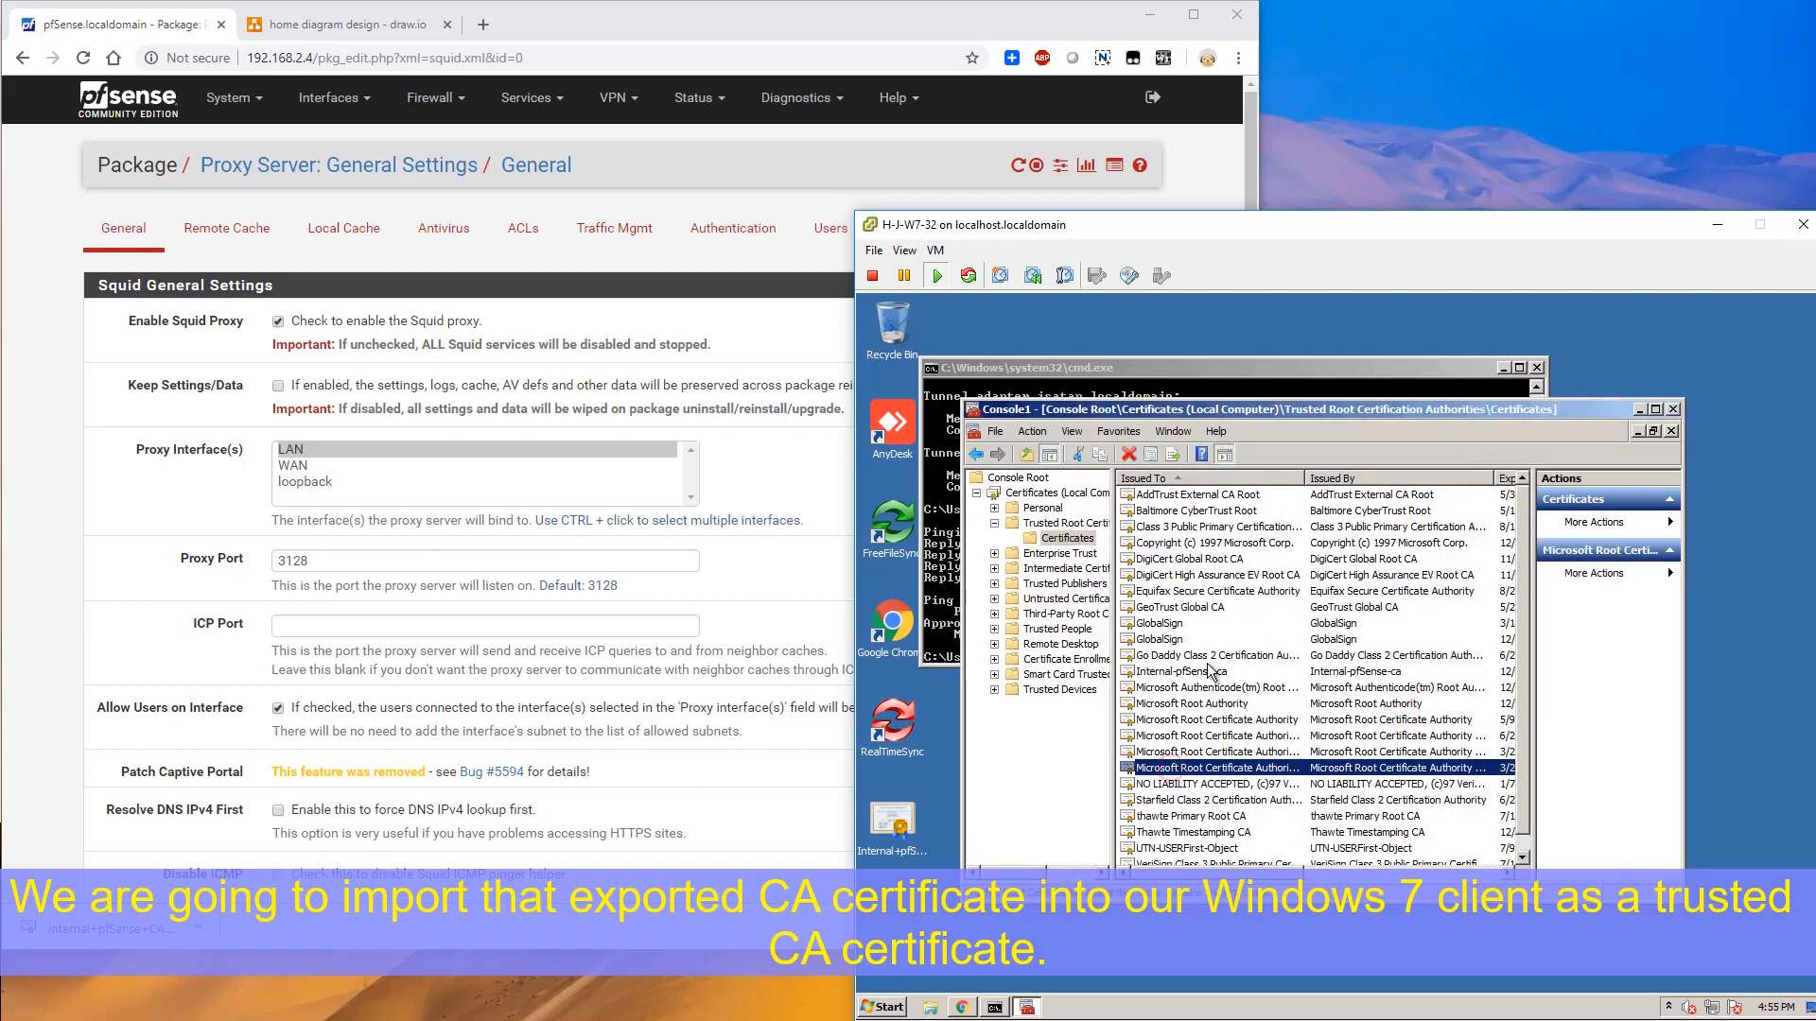
{"action": "left_click", "coordinate": [1381, 673]}
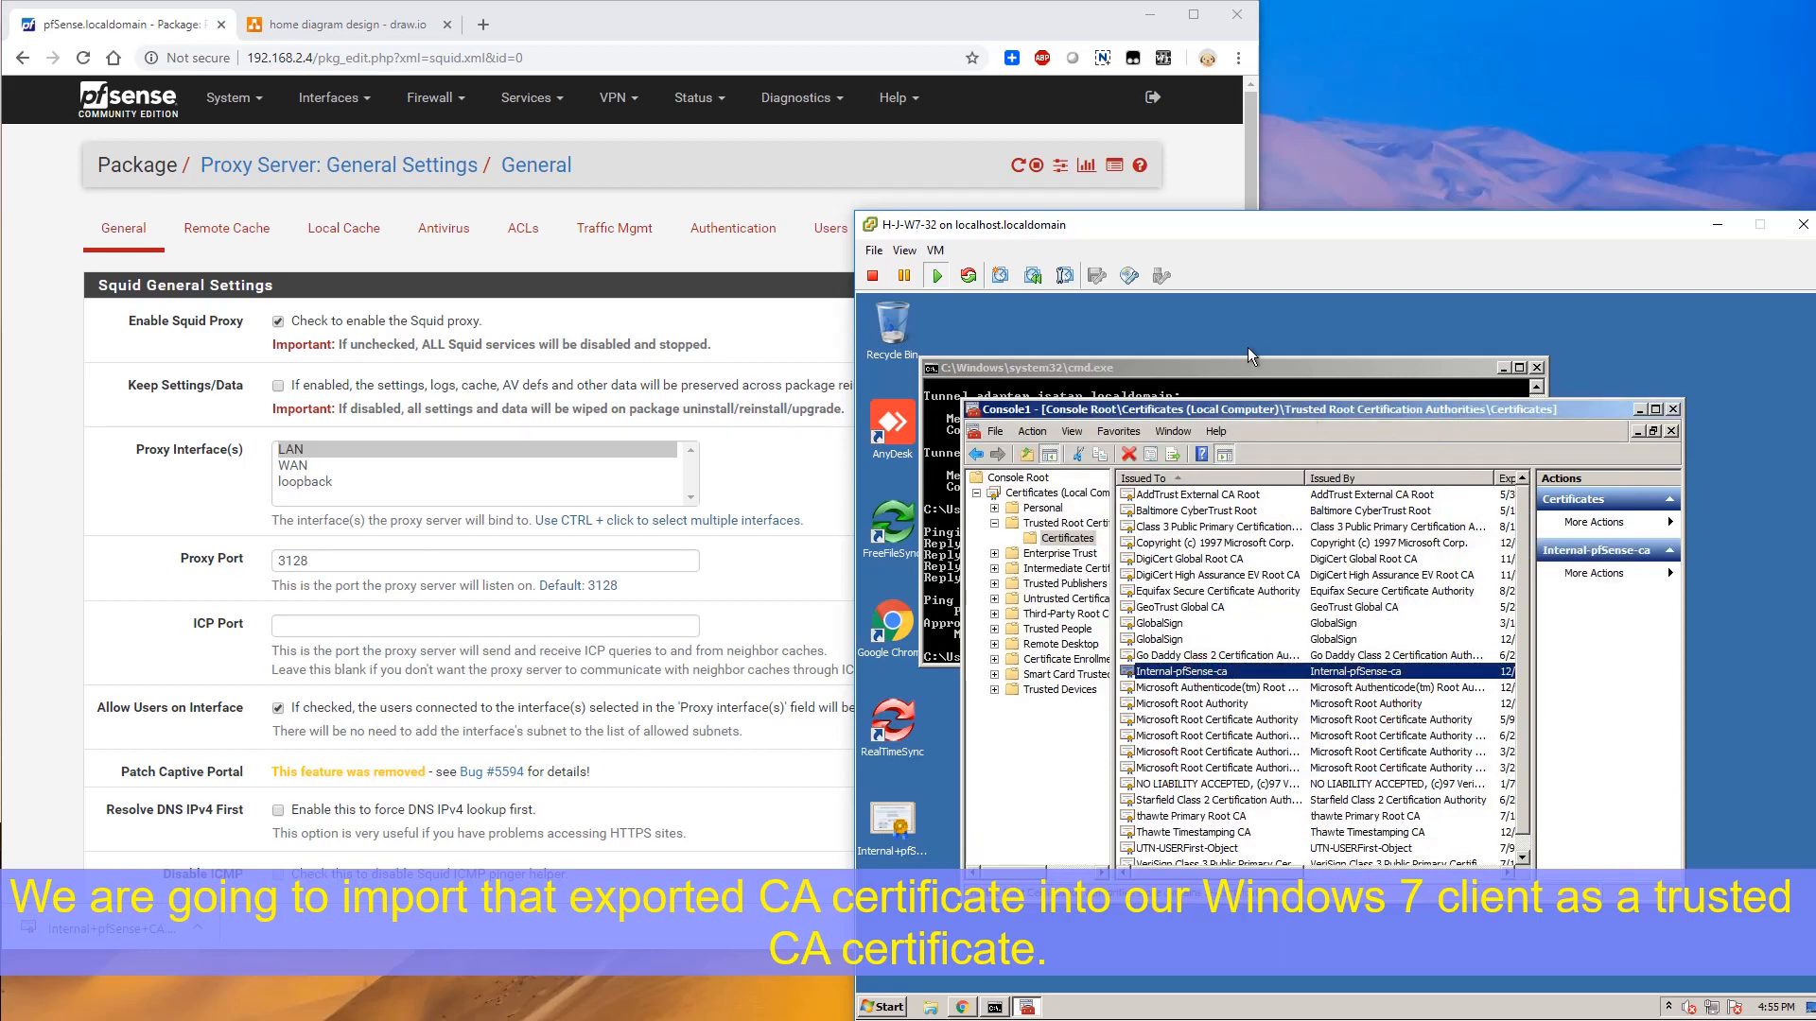
{"action": "left_click", "coordinate": [961, 1007]}
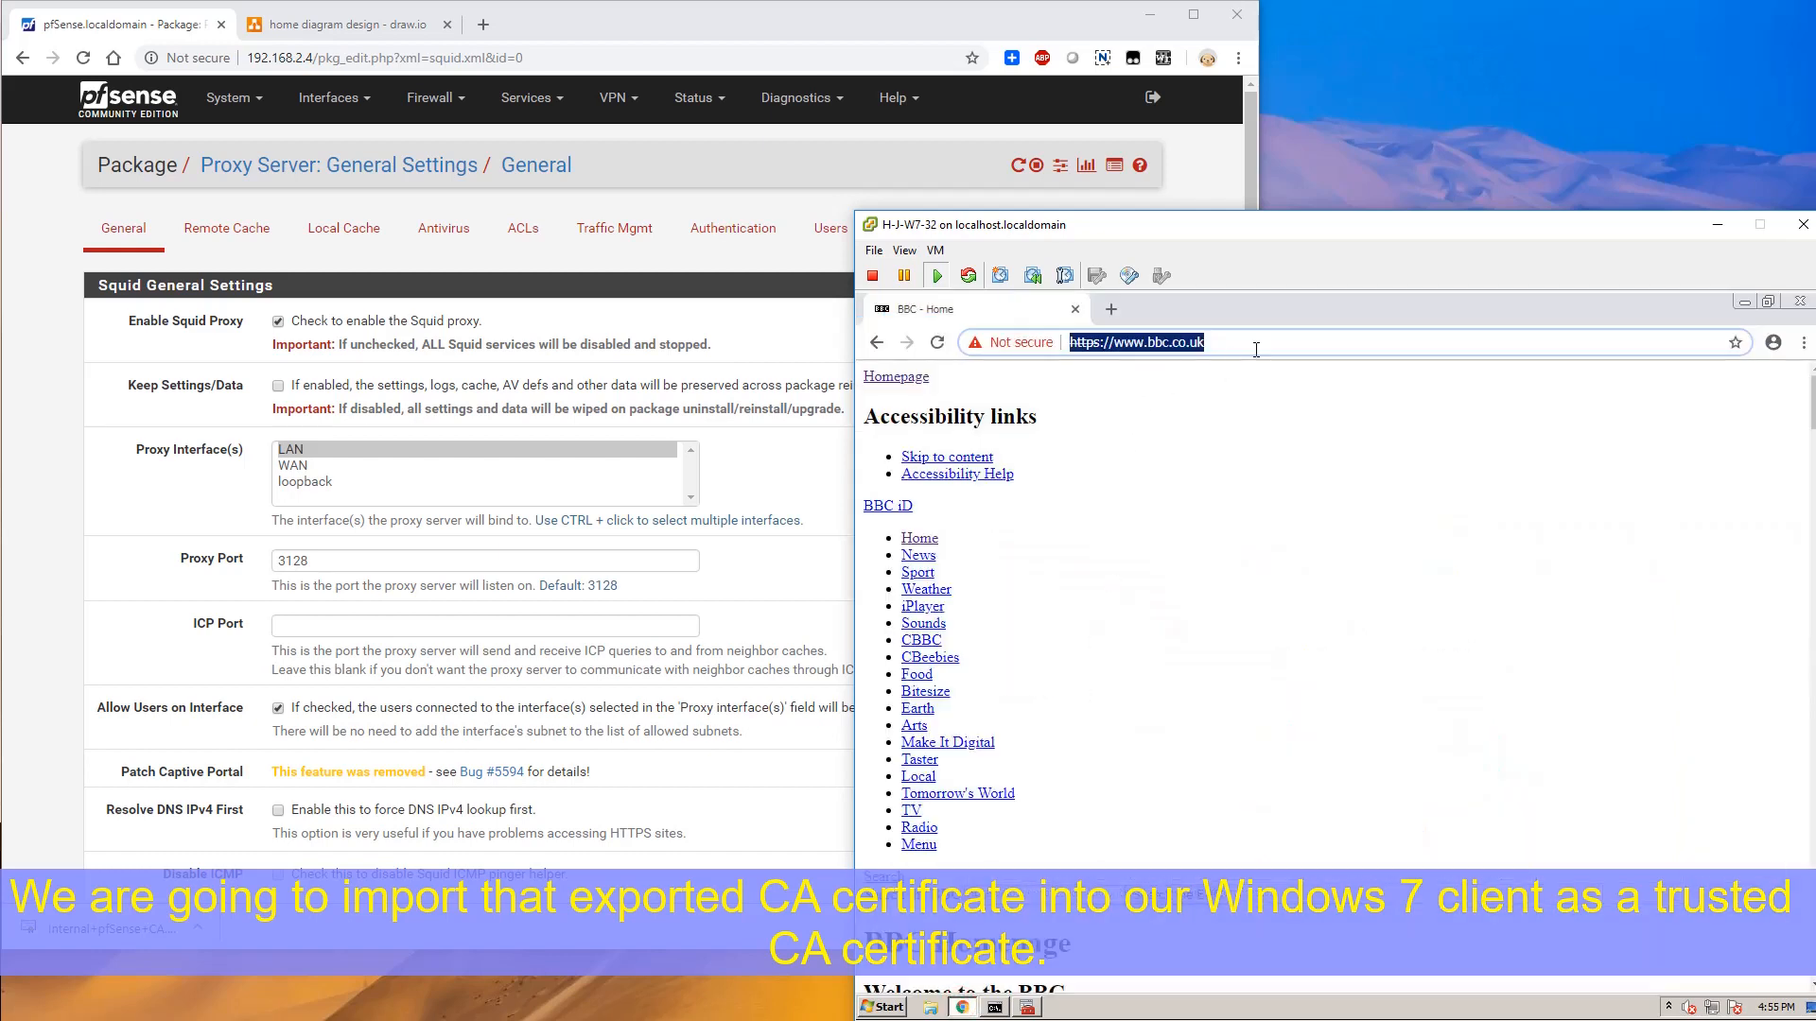
{"action": "key", "text": "Return"}
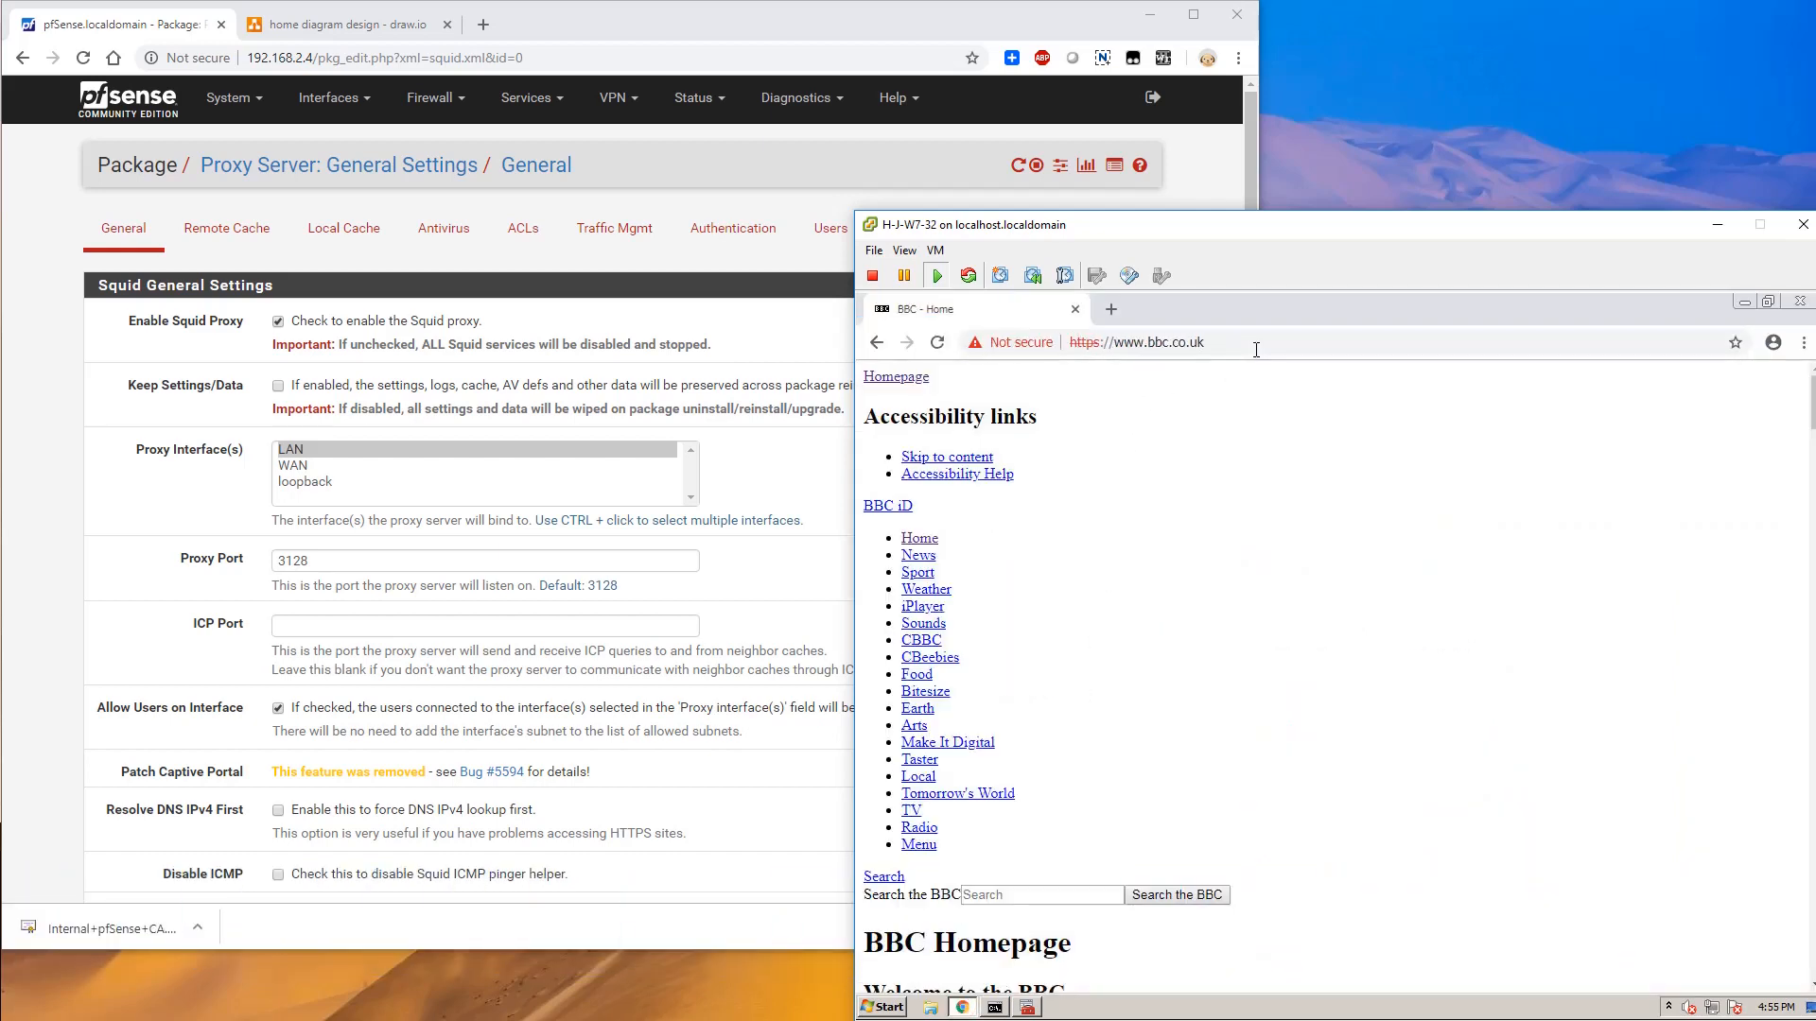
{"action": "left_click", "coordinate": [1256, 350]}
{"action": "type", "text": "www.facebook.com"}
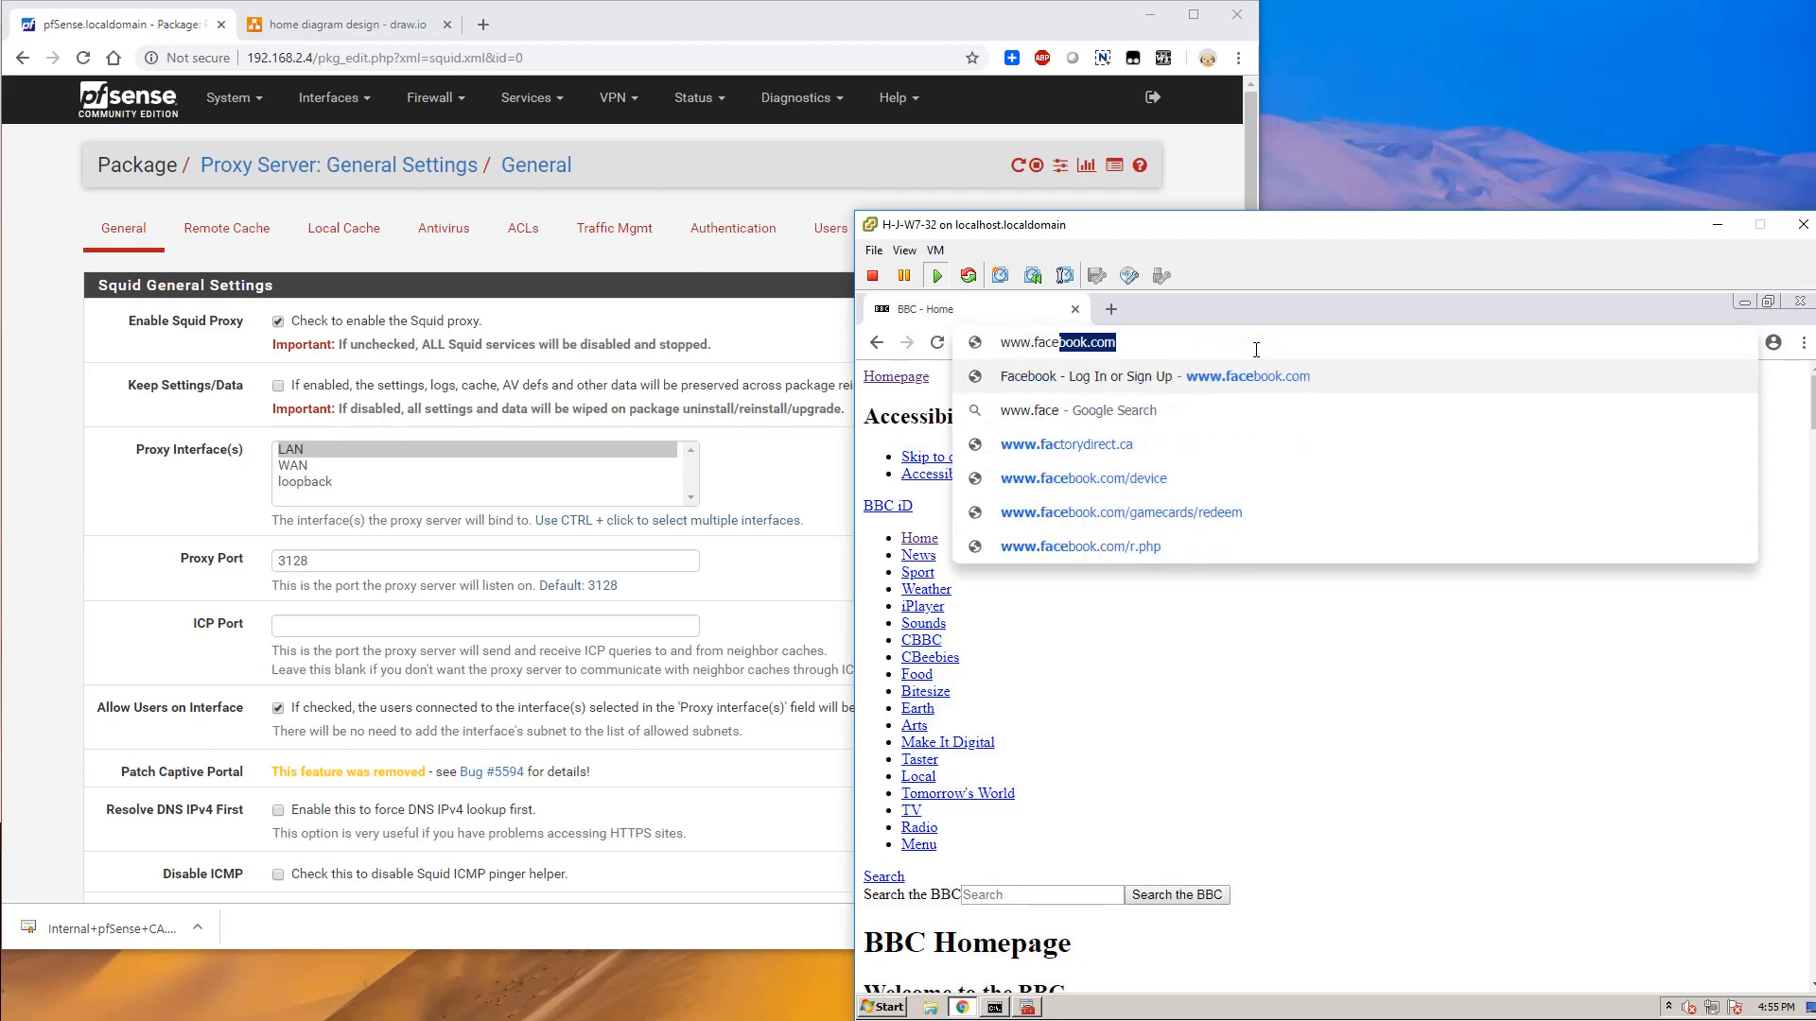
{"action": "key", "text": "Return"}
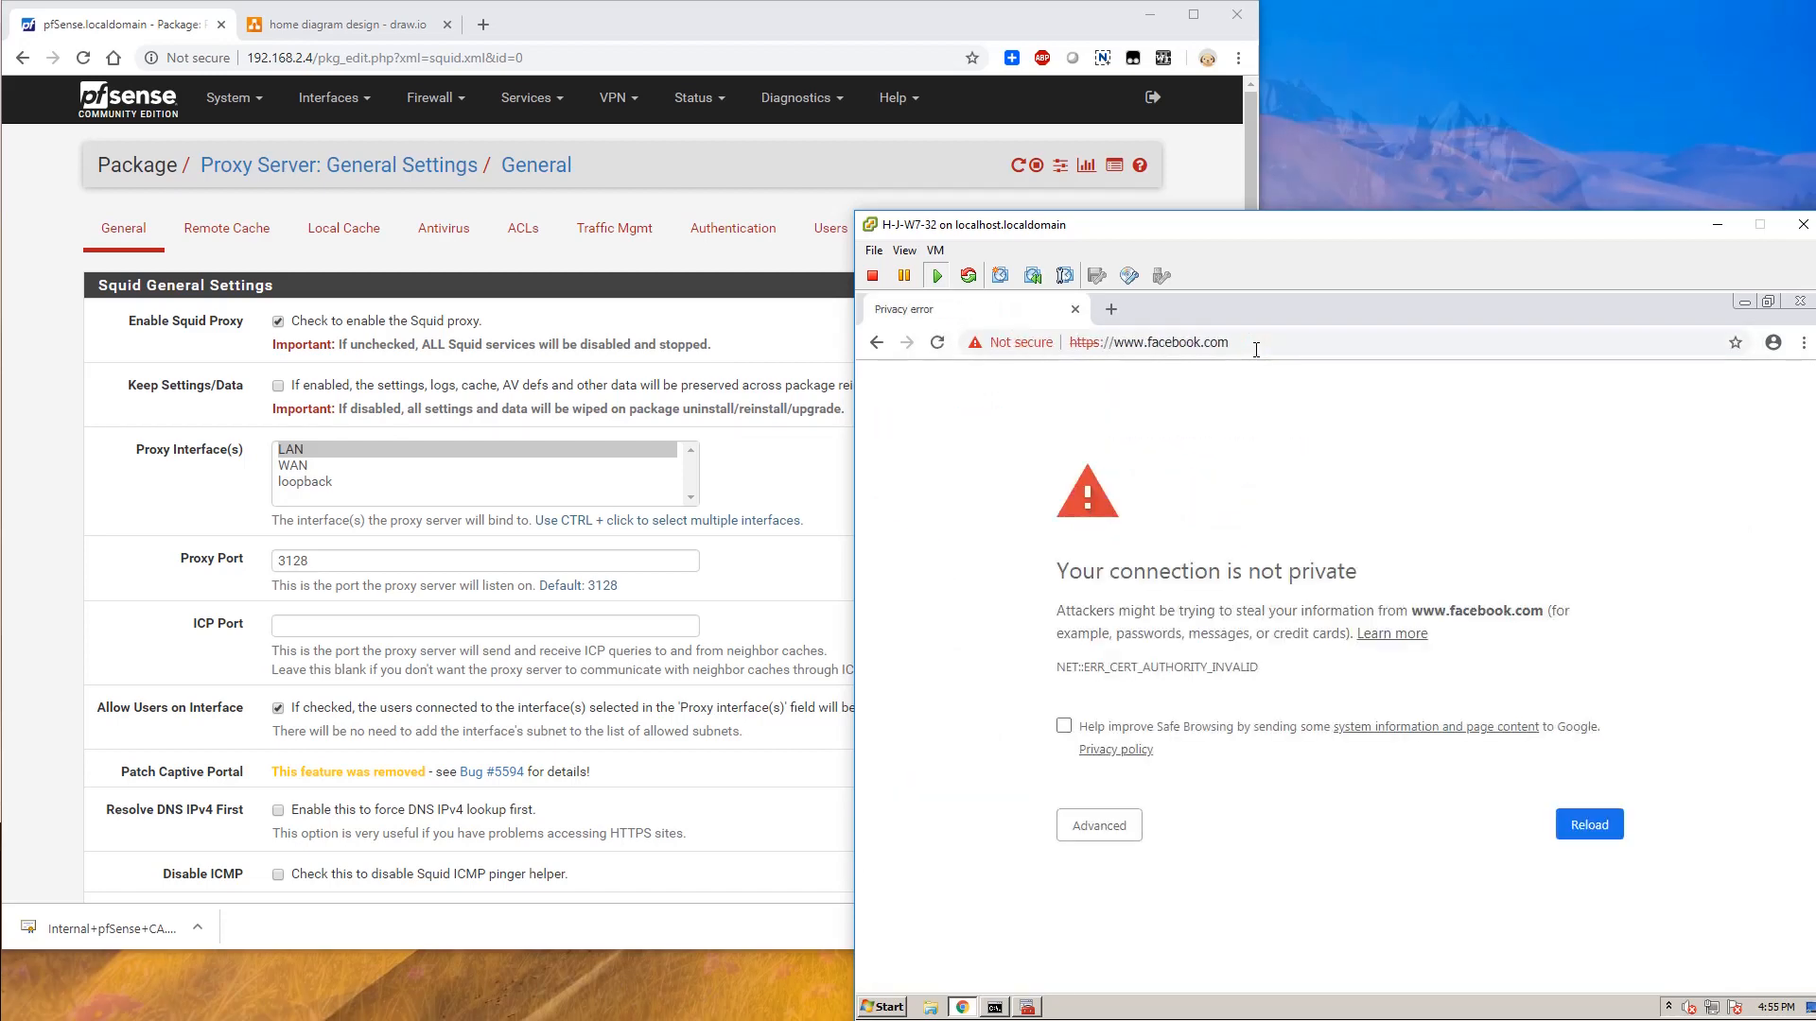
{"action": "left_click", "coordinate": [1099, 827]}
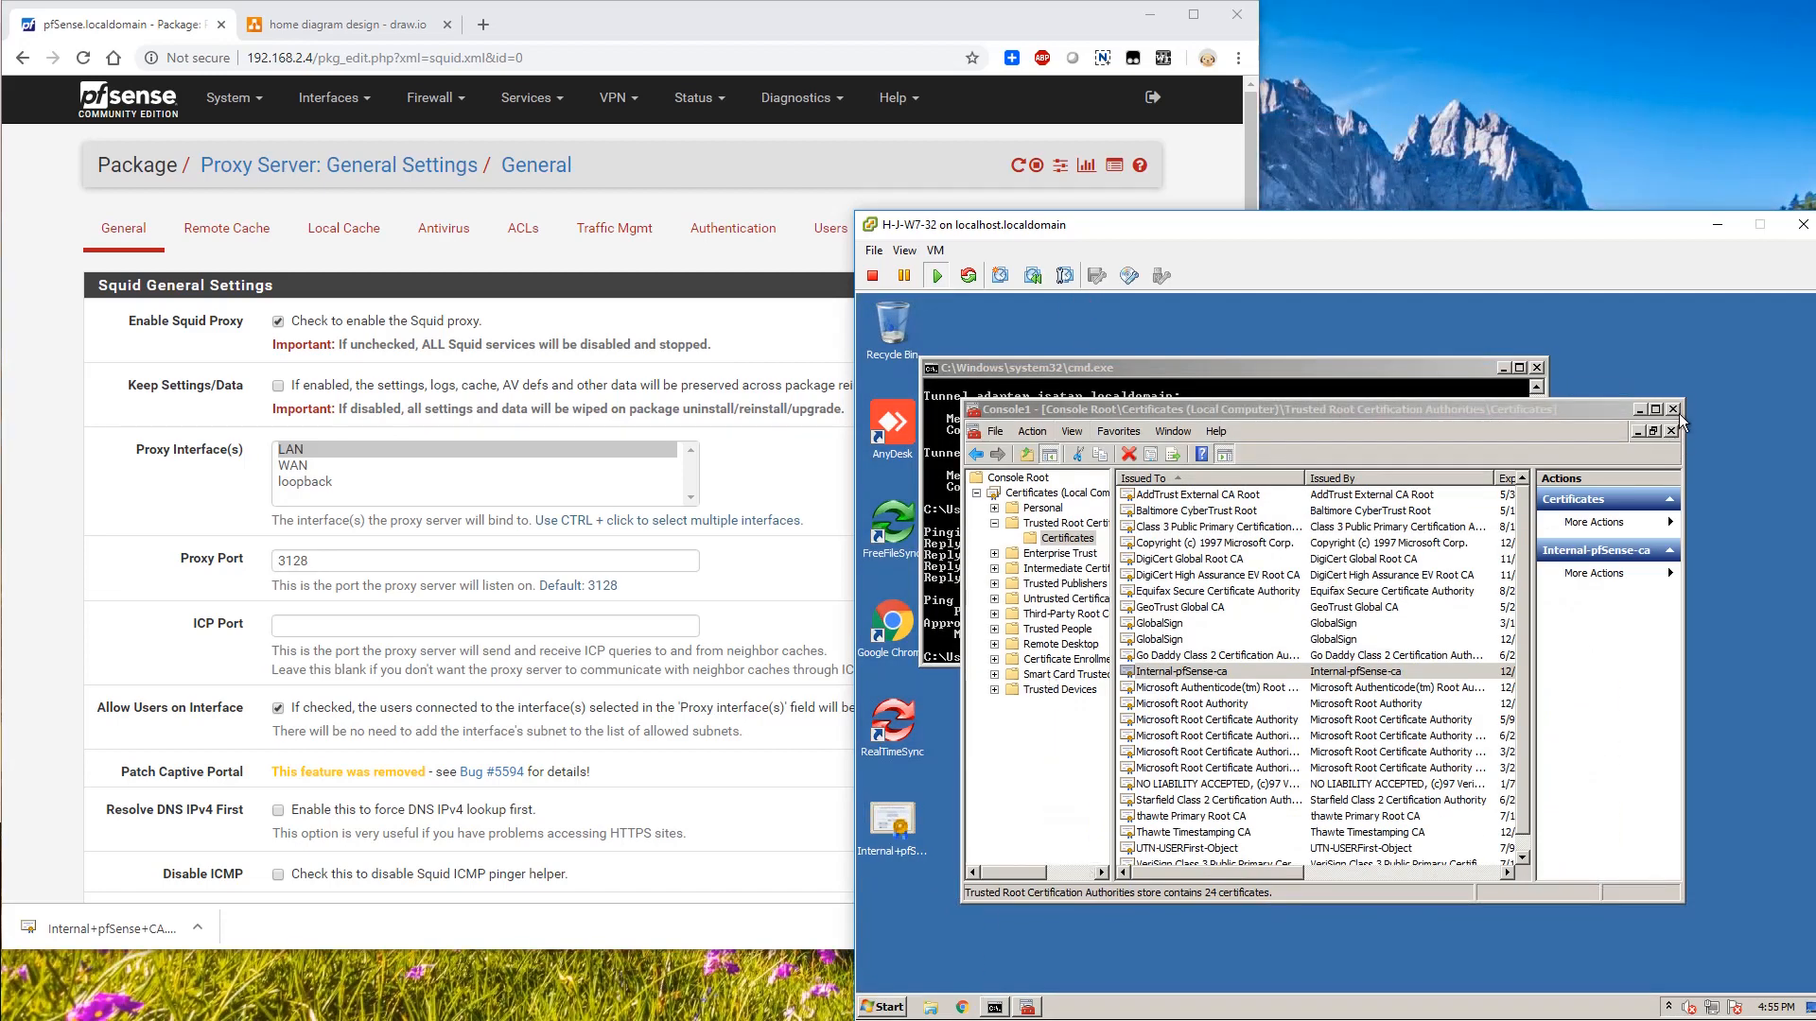
{"action": "left_click", "coordinate": [1673, 409]}
{"action": "left_click", "coordinate": [1334, 699]}
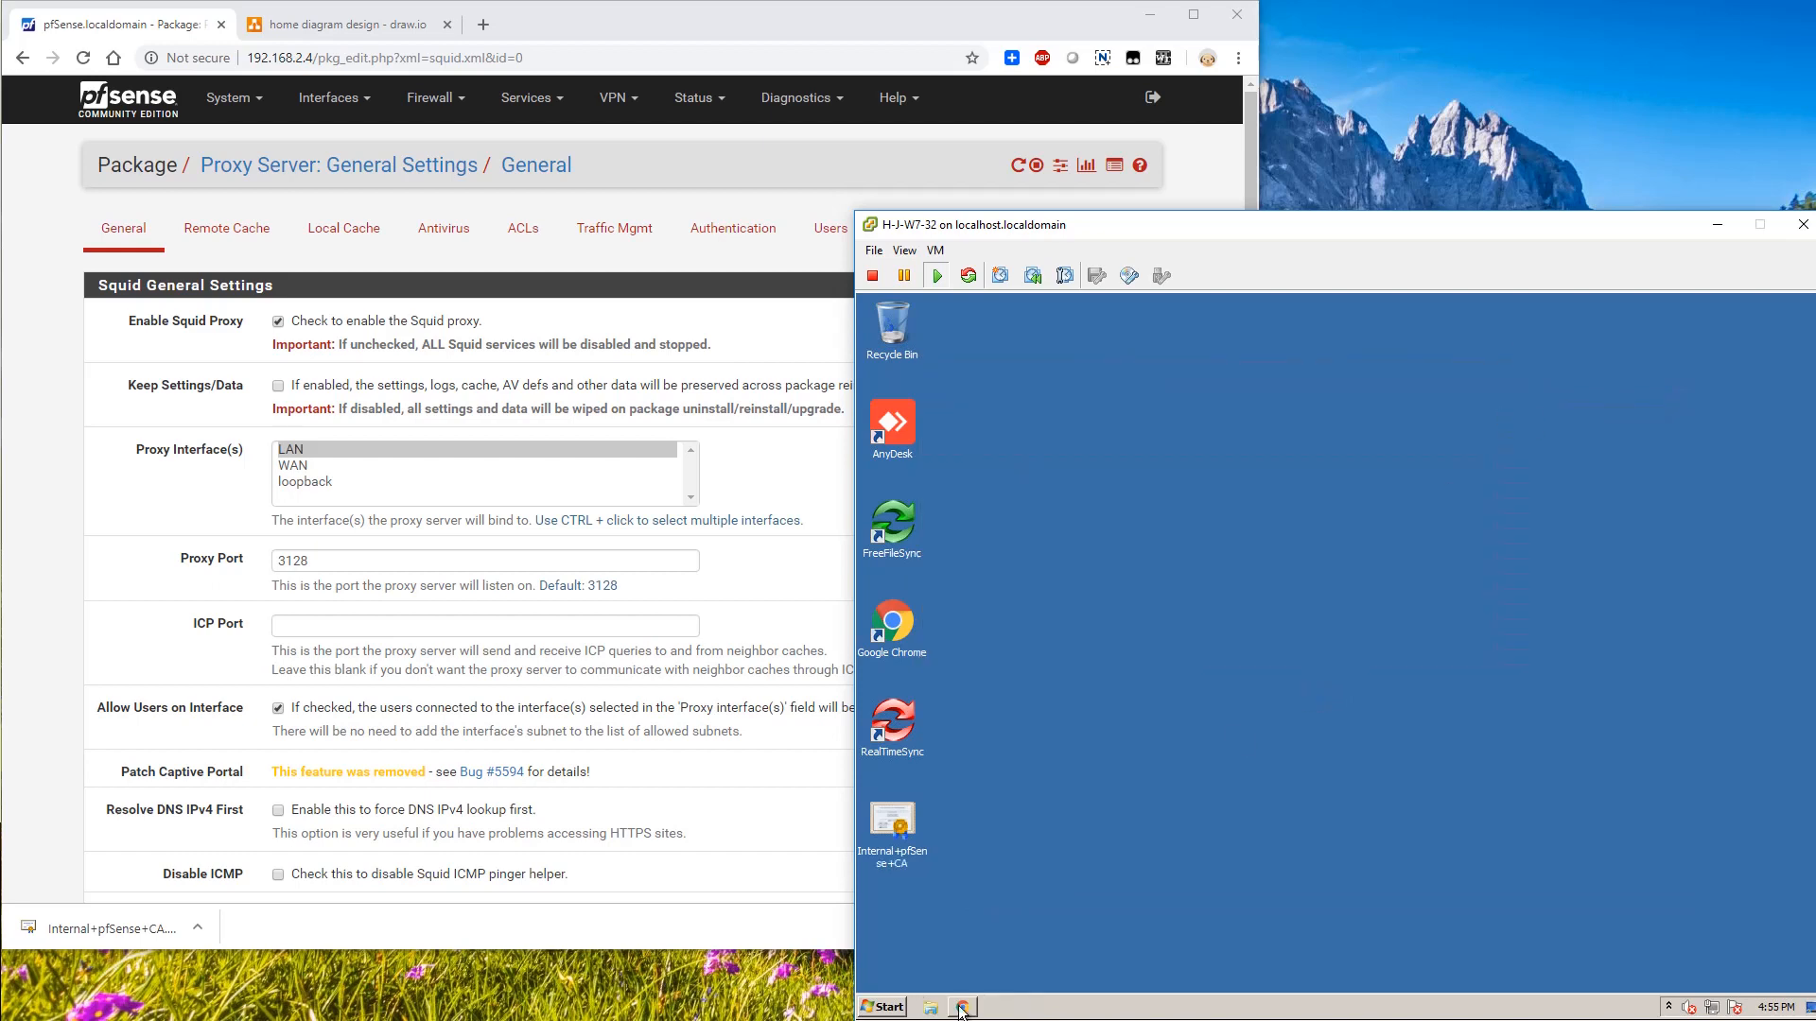
{"action": "type", "text": "www."}
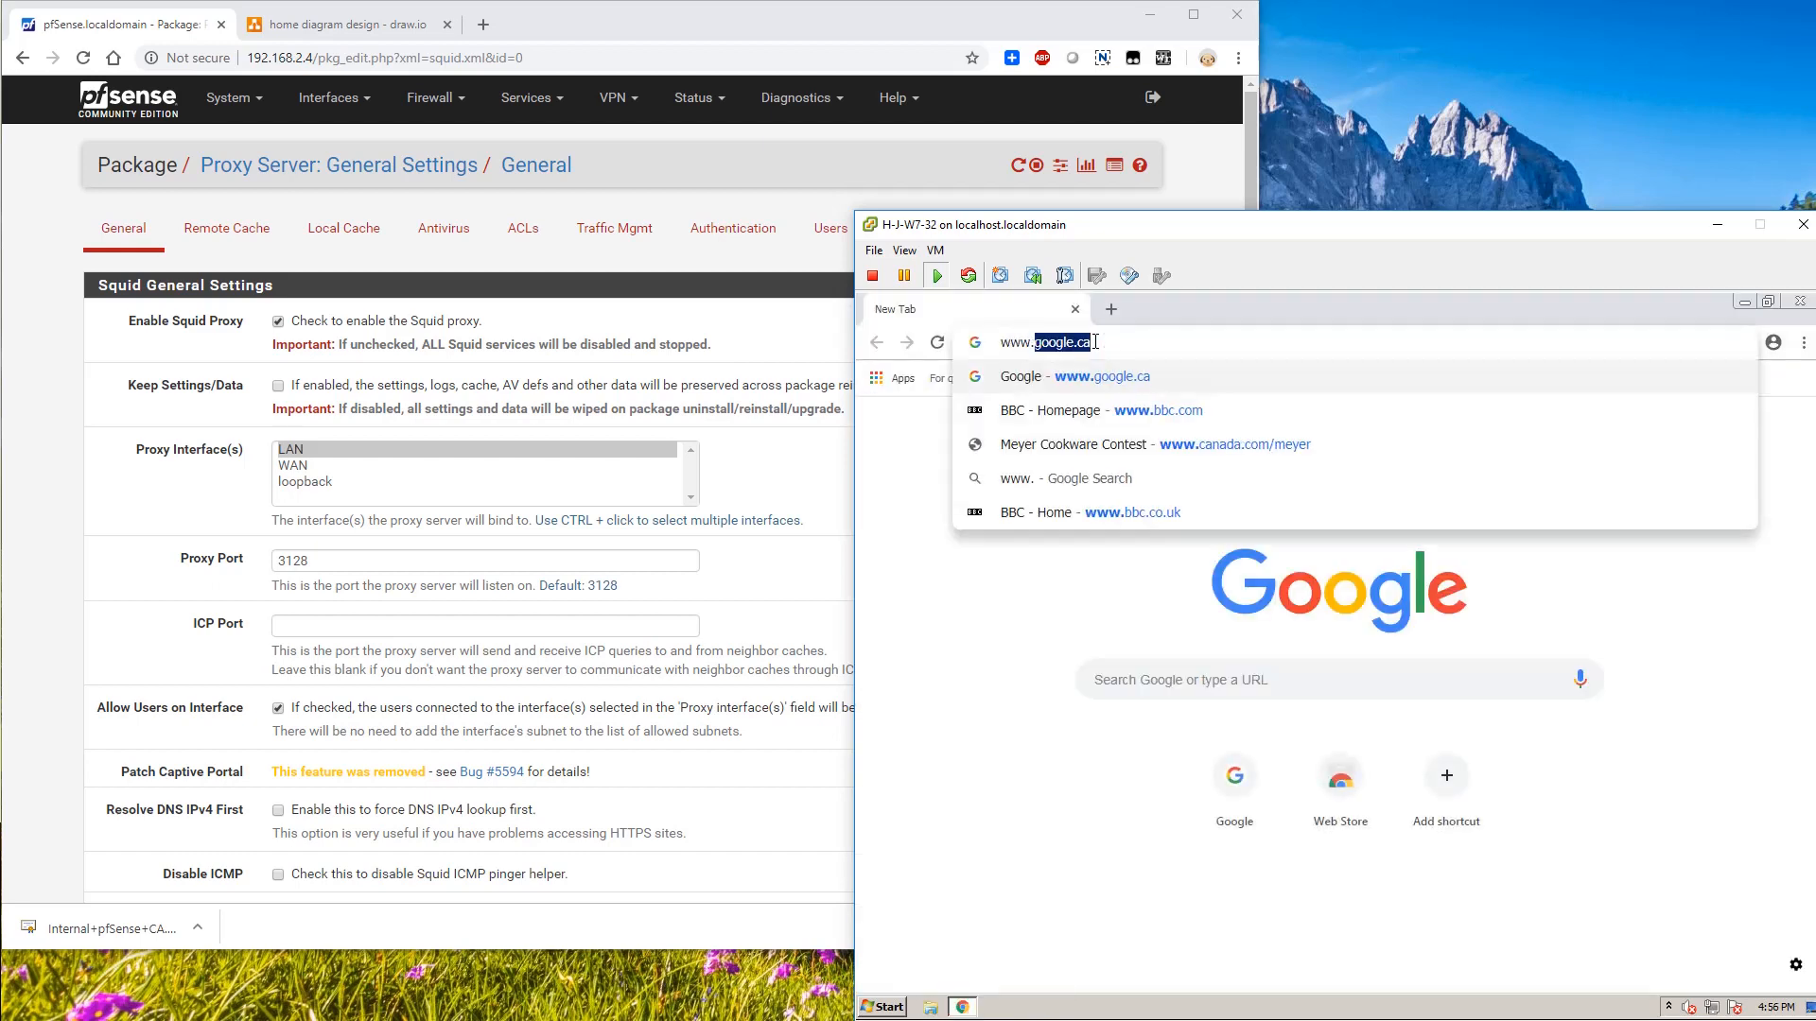
{"action": "type", "text": "msn"}
{"action": "key", "text": "Return"}
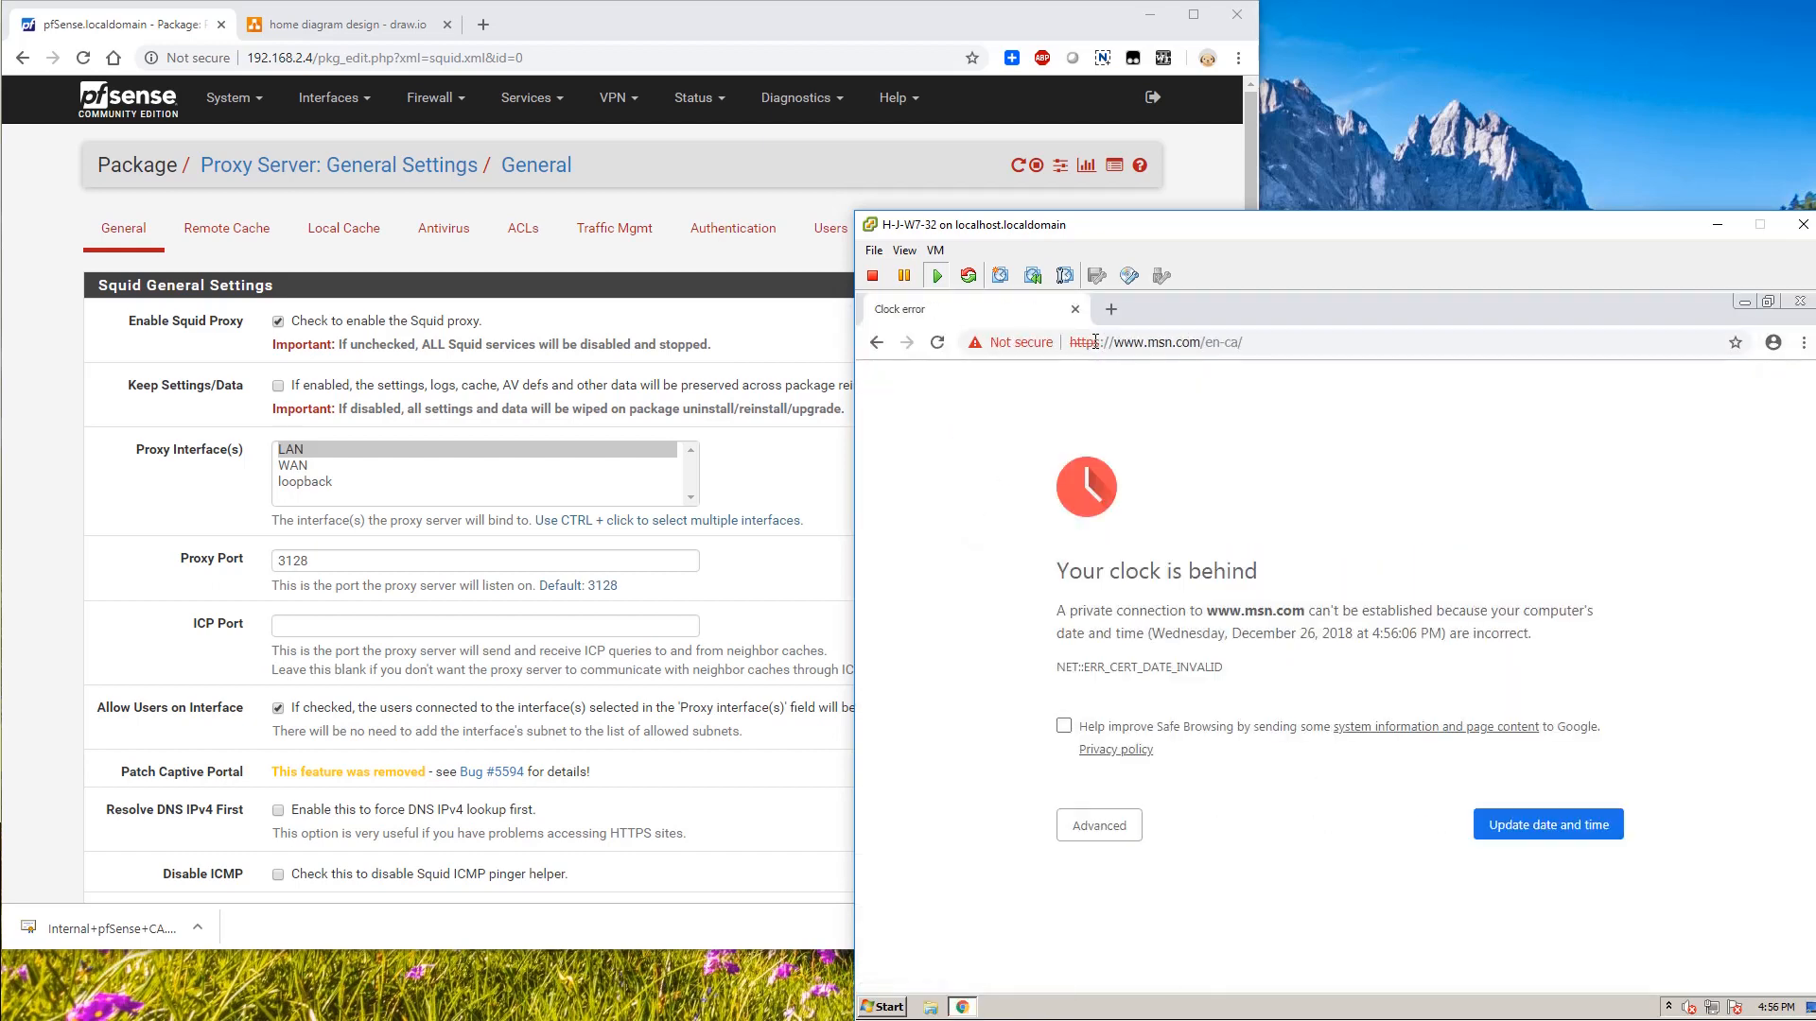
Synchronize the client's clock with the Internet time server time.windows.com and accept the date and time settings
{"action": "left_click", "coordinate": [1774, 1009]}
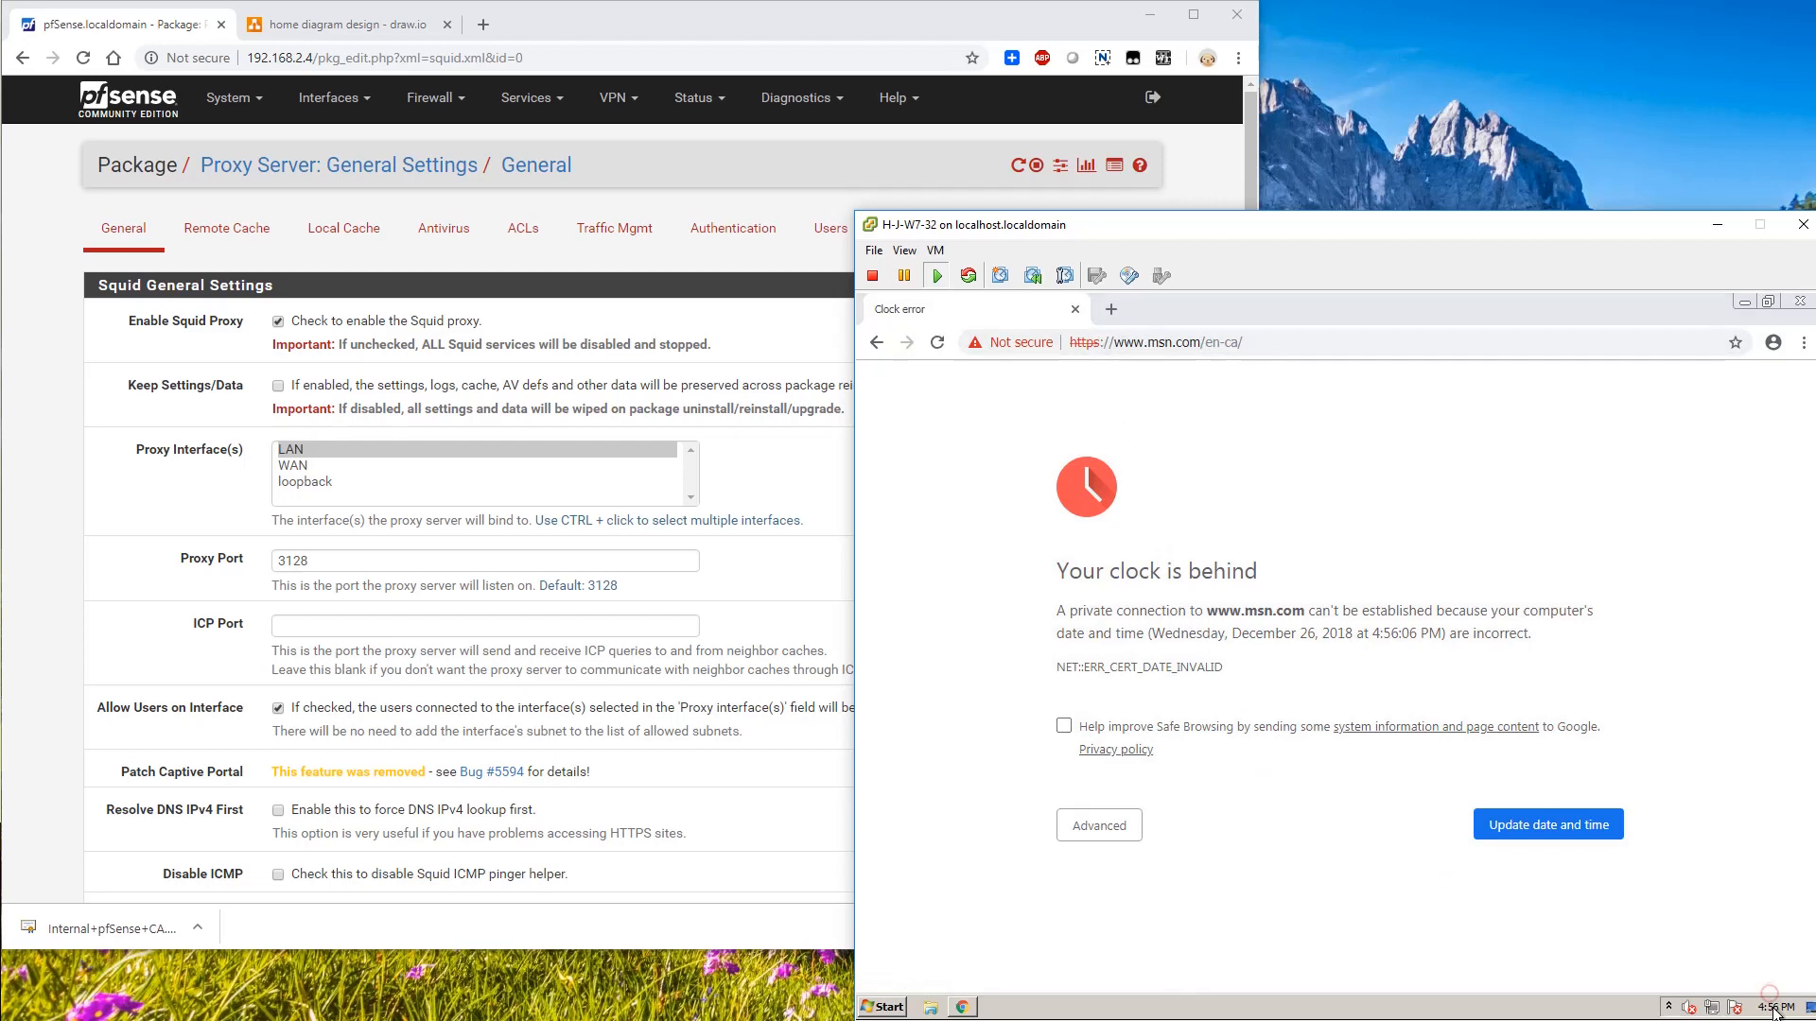
{"action": "left_click", "coordinate": [1699, 974]}
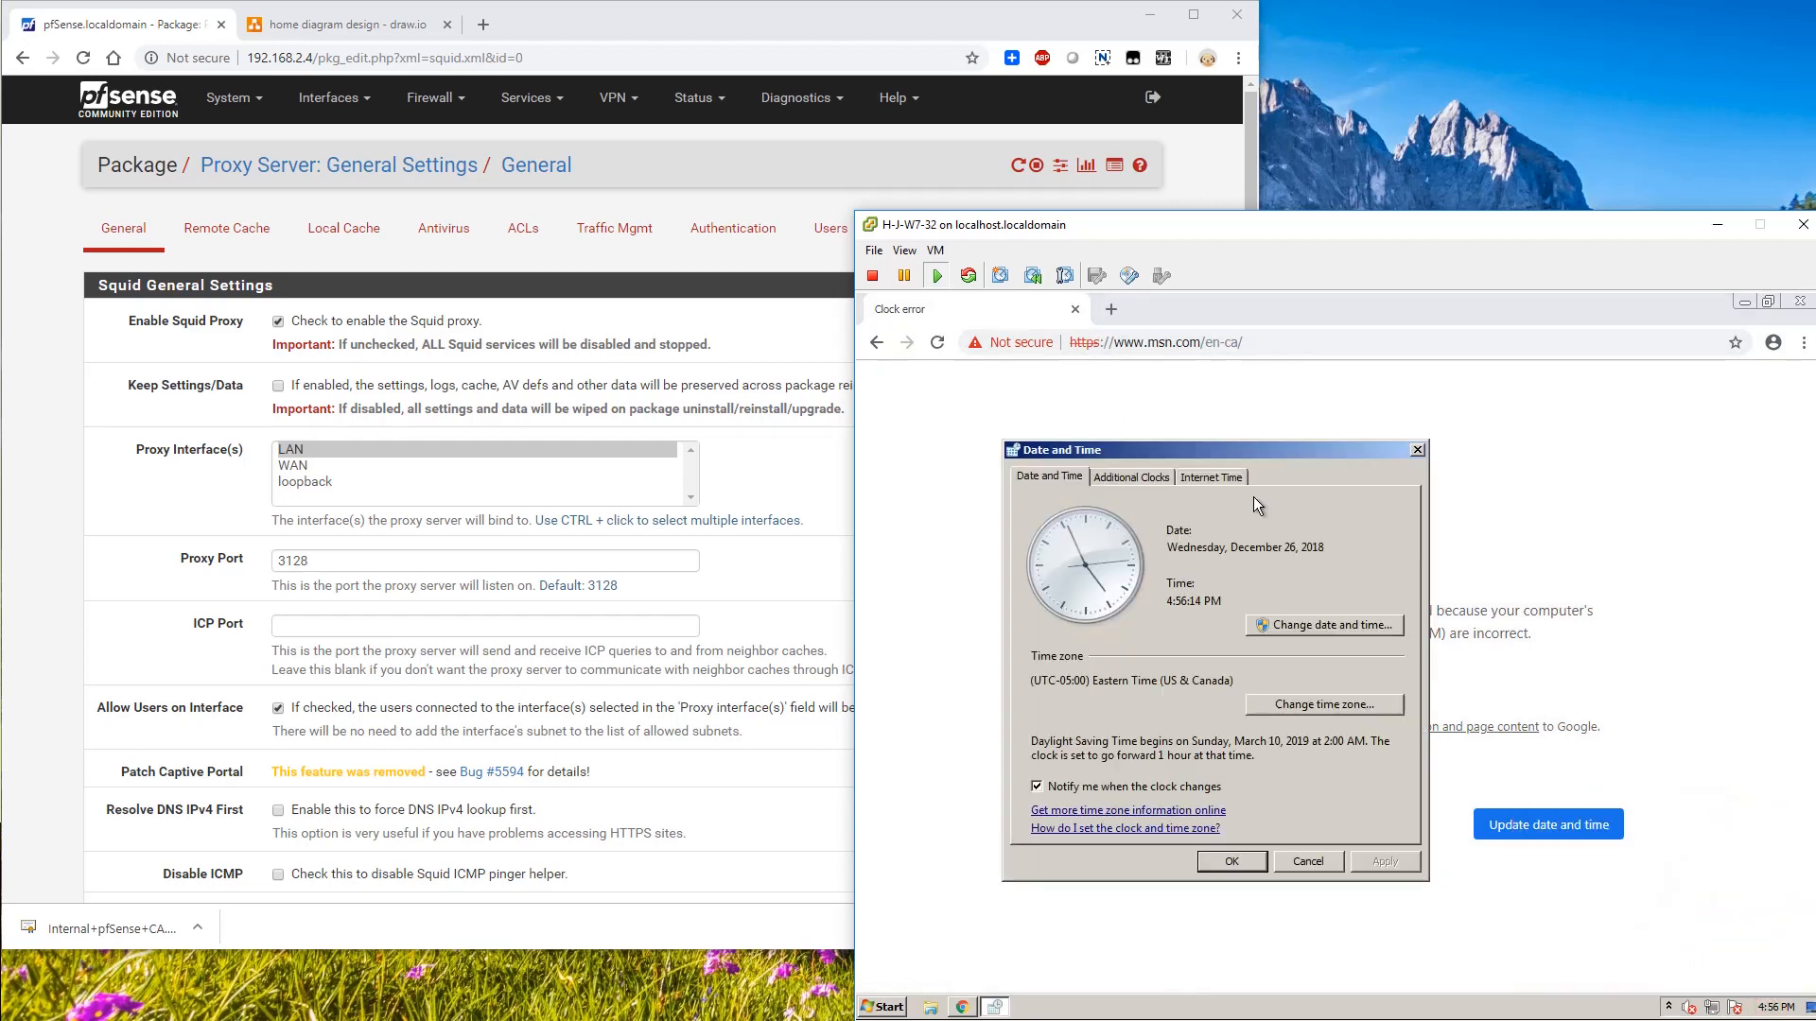
{"action": "left_click", "coordinate": [1215, 473]}
{"action": "left_click", "coordinate": [1315, 704]}
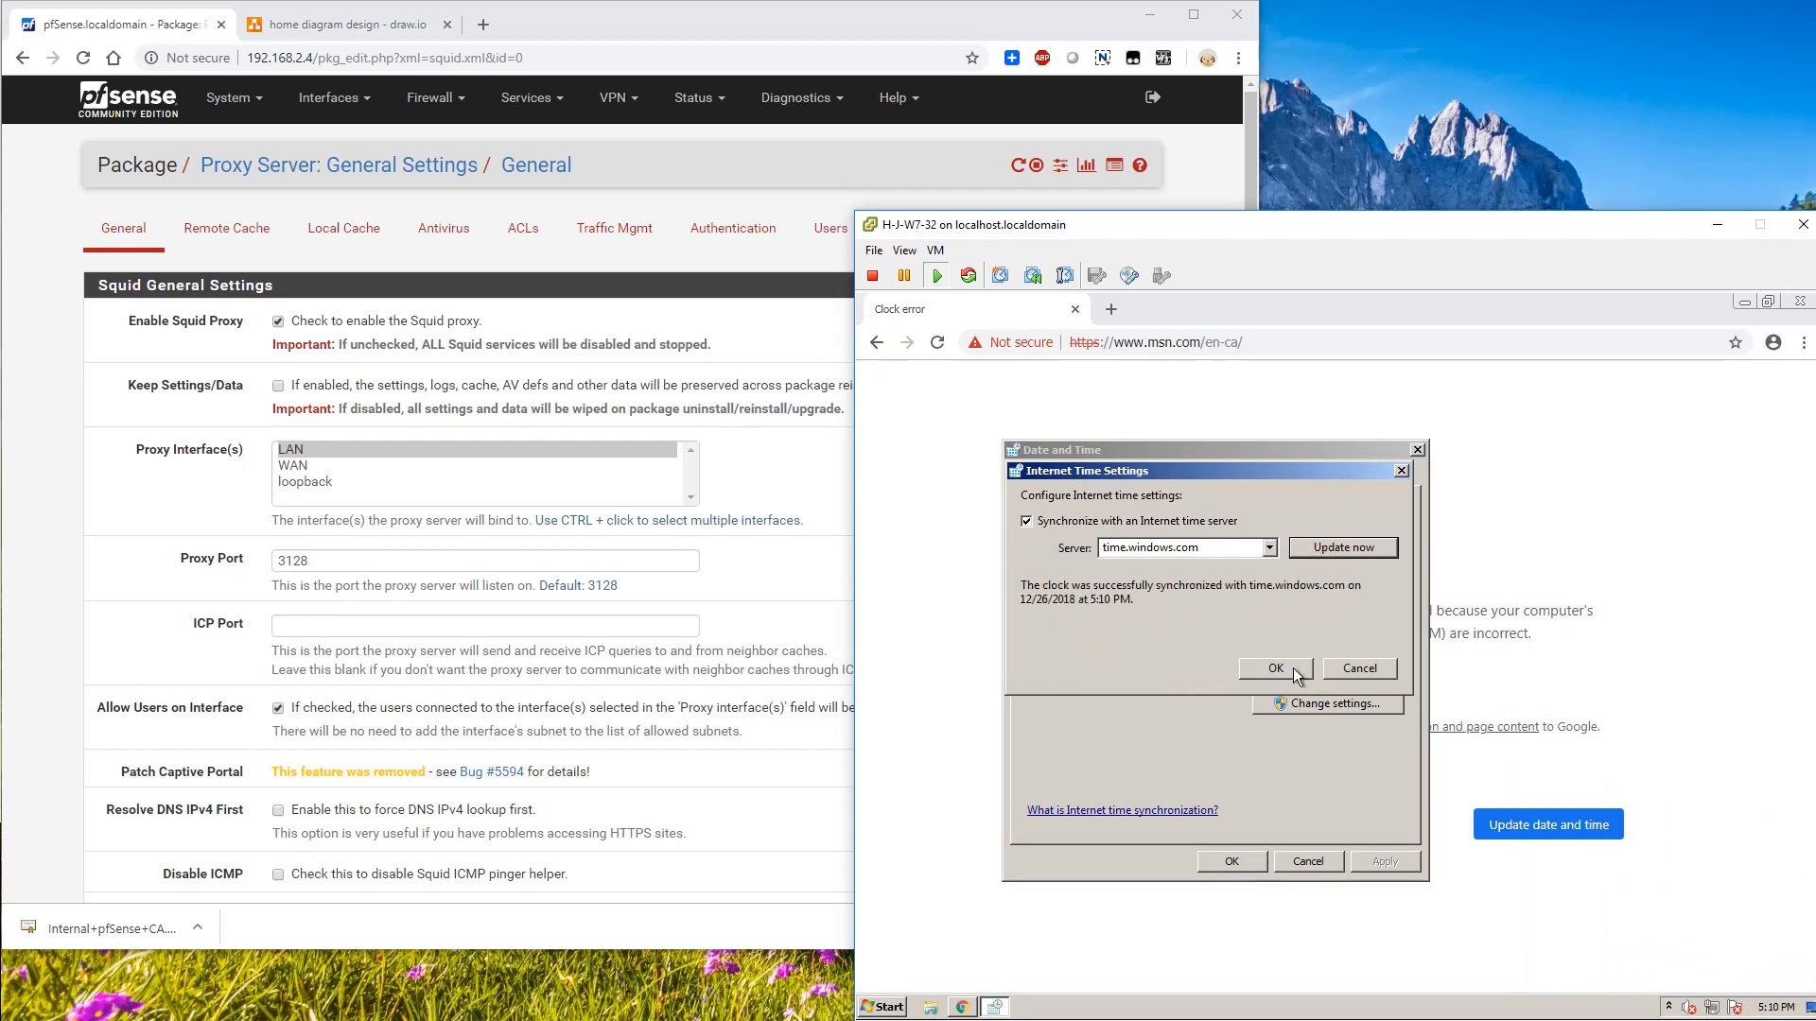
{"action": "left_click", "coordinate": [1272, 667]}
{"action": "left_click", "coordinate": [1242, 860]}
{"action": "left_click", "coordinate": [1244, 351]}
{"action": "key", "text": "Return"}
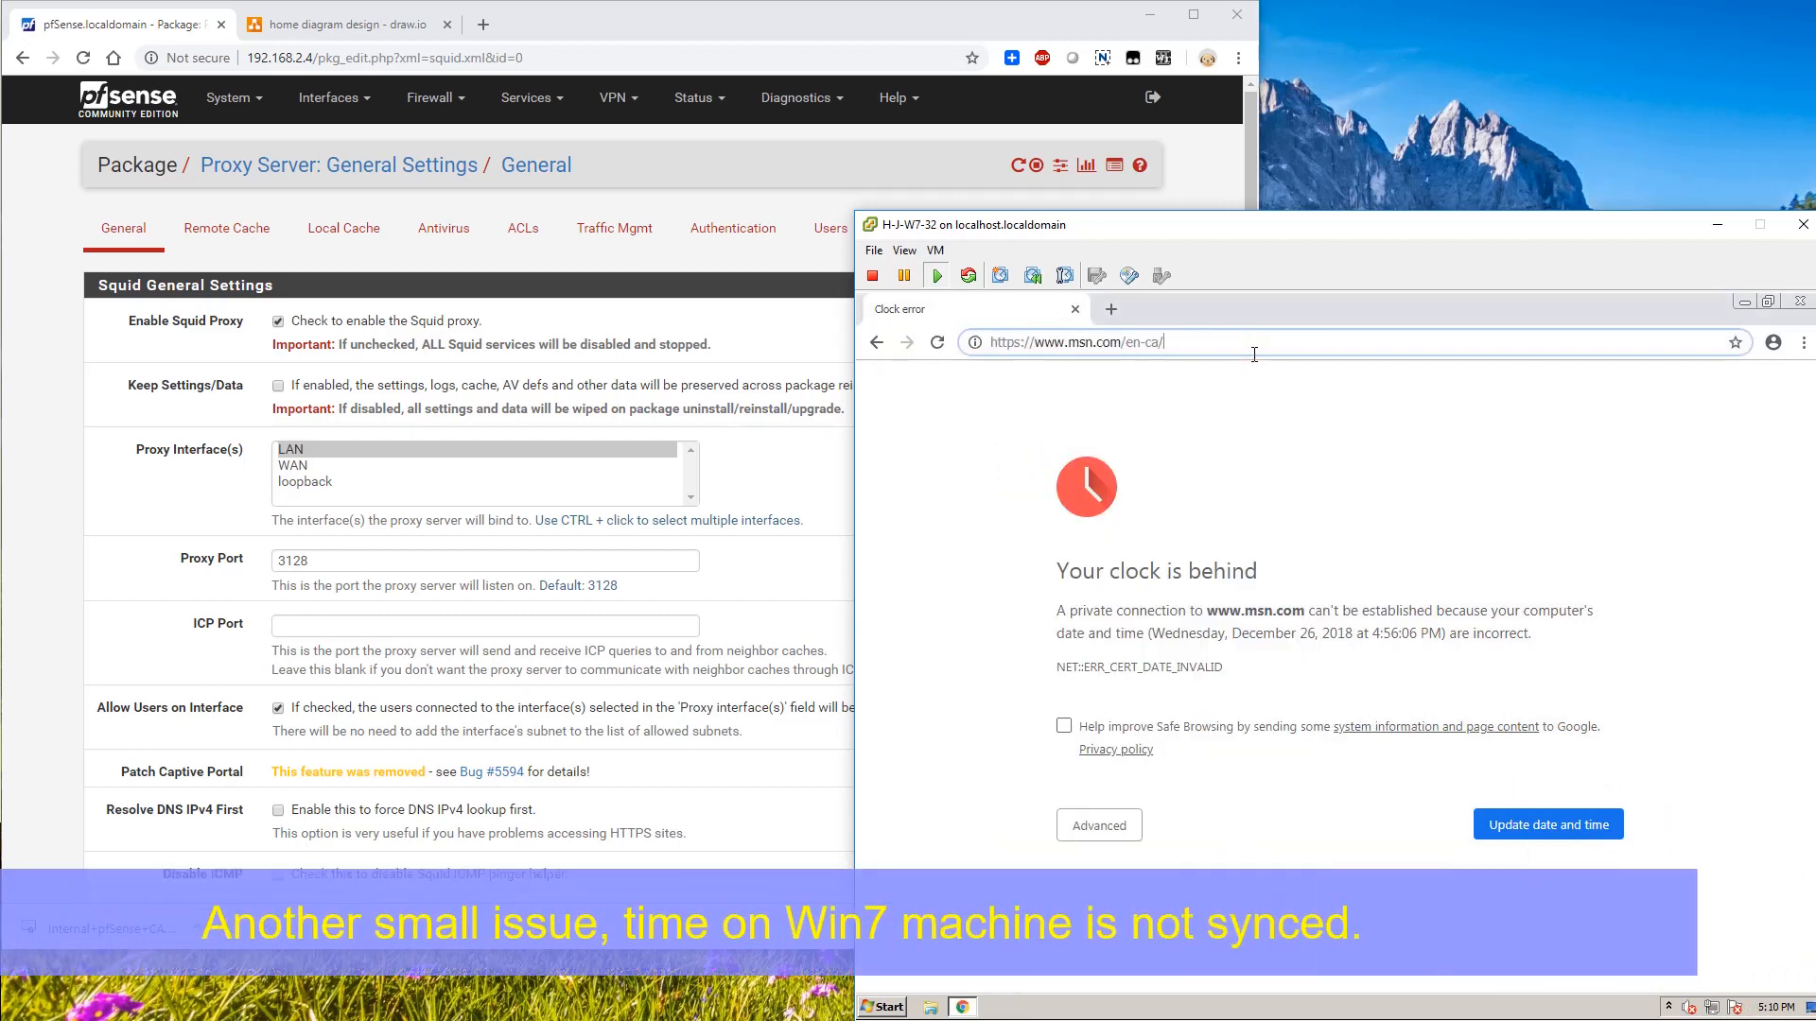
{"action": "left_click", "coordinate": [1104, 827]}
{"action": "scroll", "coordinate": [1222, 840], "scroll_direction": "down", "scroll_amount": 1}
{"action": "left_click", "coordinate": [1215, 934]}
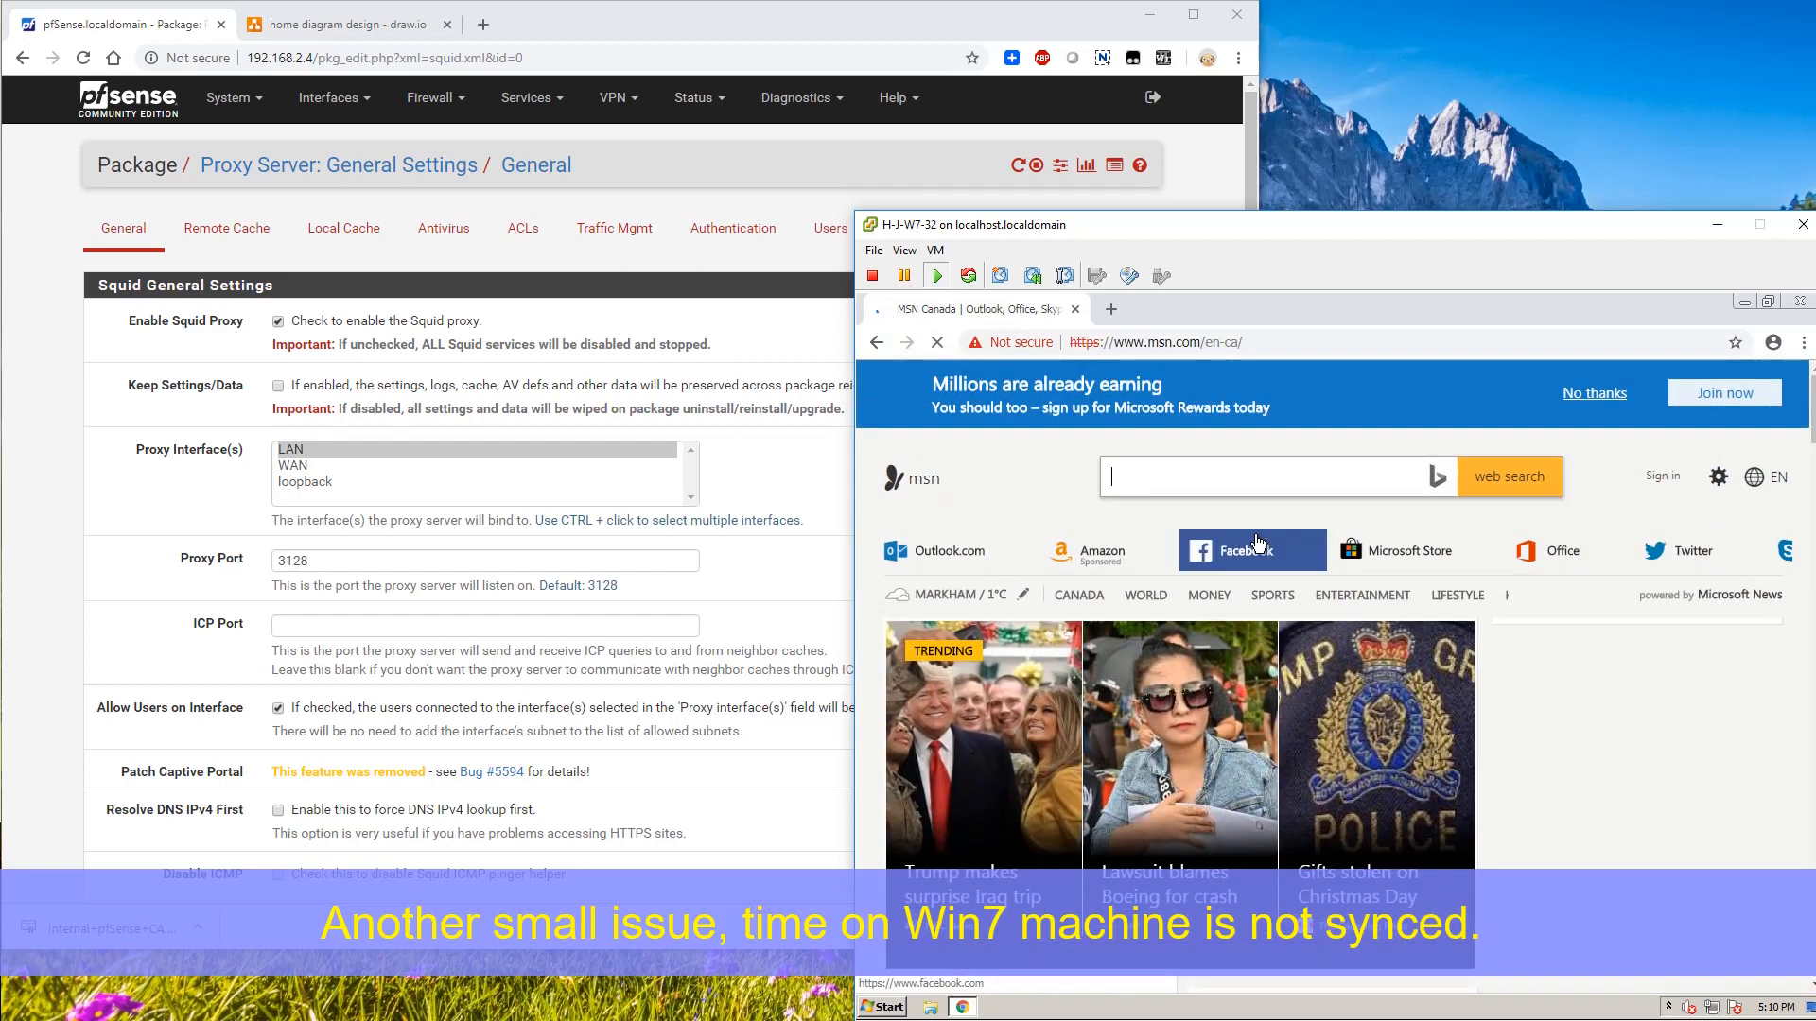
{"action": "left_click", "coordinate": [1038, 343]}
{"action": "left_click", "coordinate": [1040, 535]}
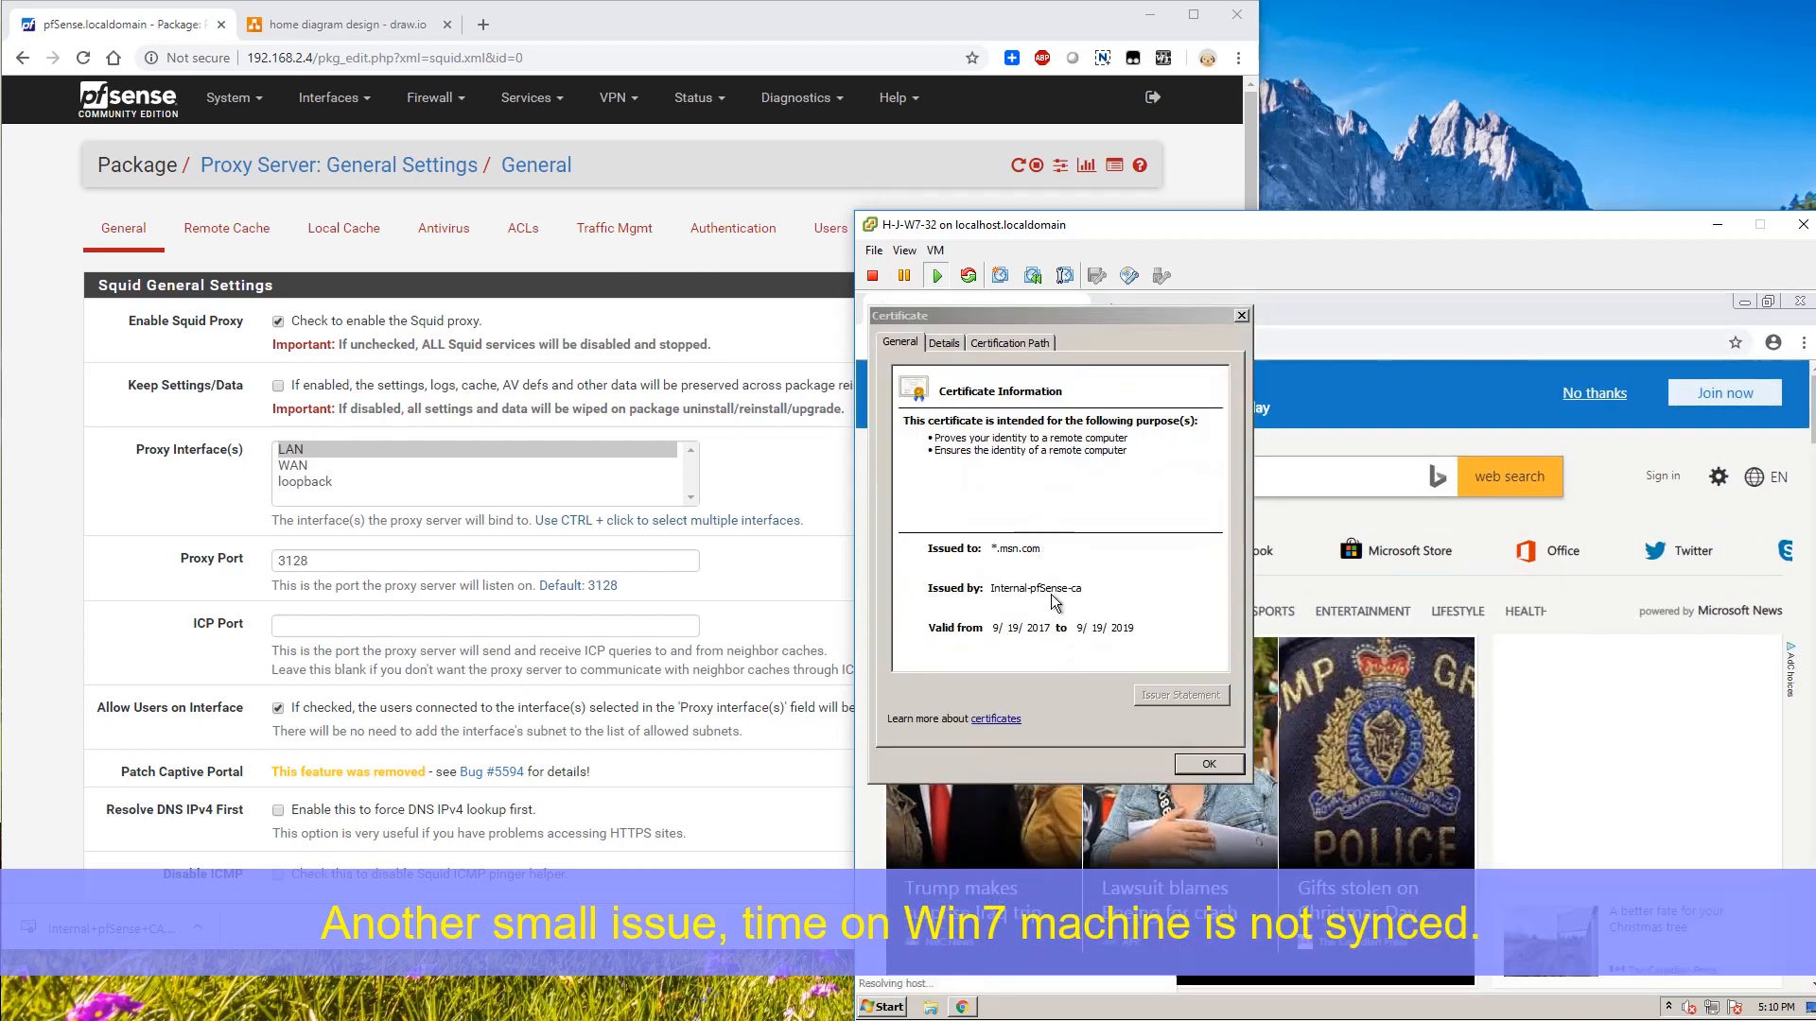
{"action": "left_click", "coordinate": [1179, 697]}
{"action": "left_click", "coordinate": [1075, 310]}
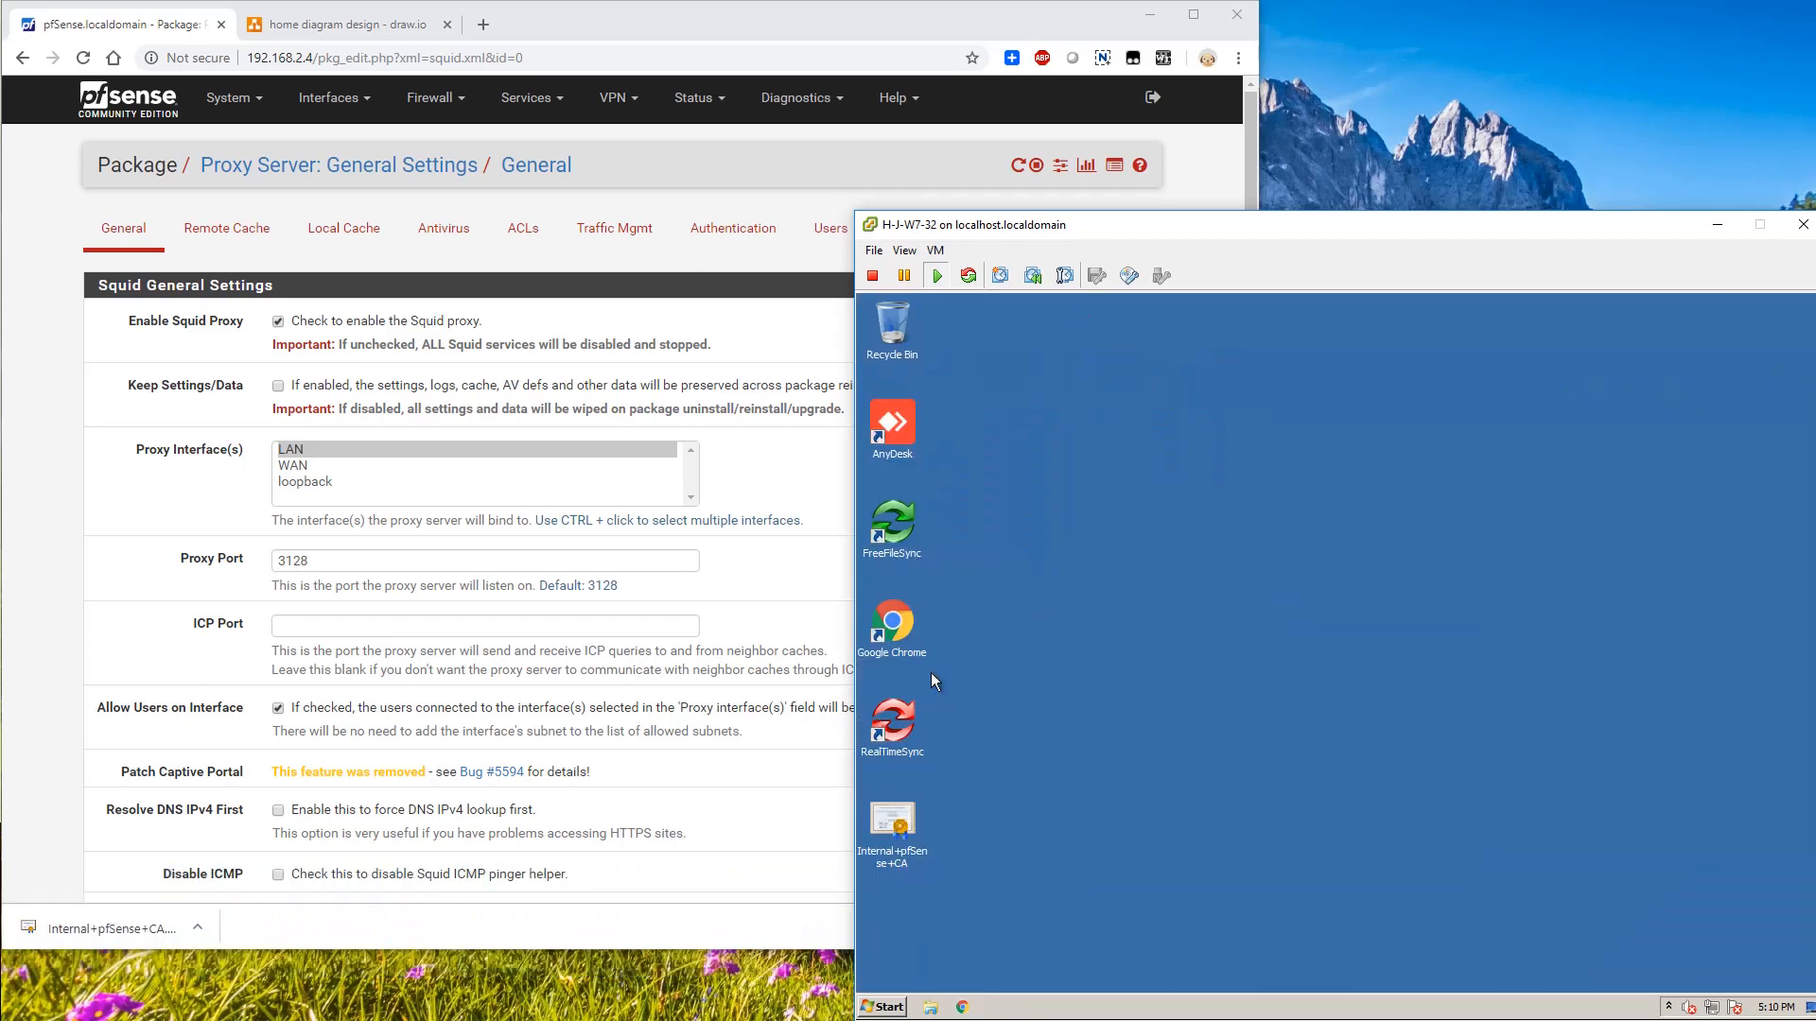
{"action": "type", "text": "www.facebook.com"}
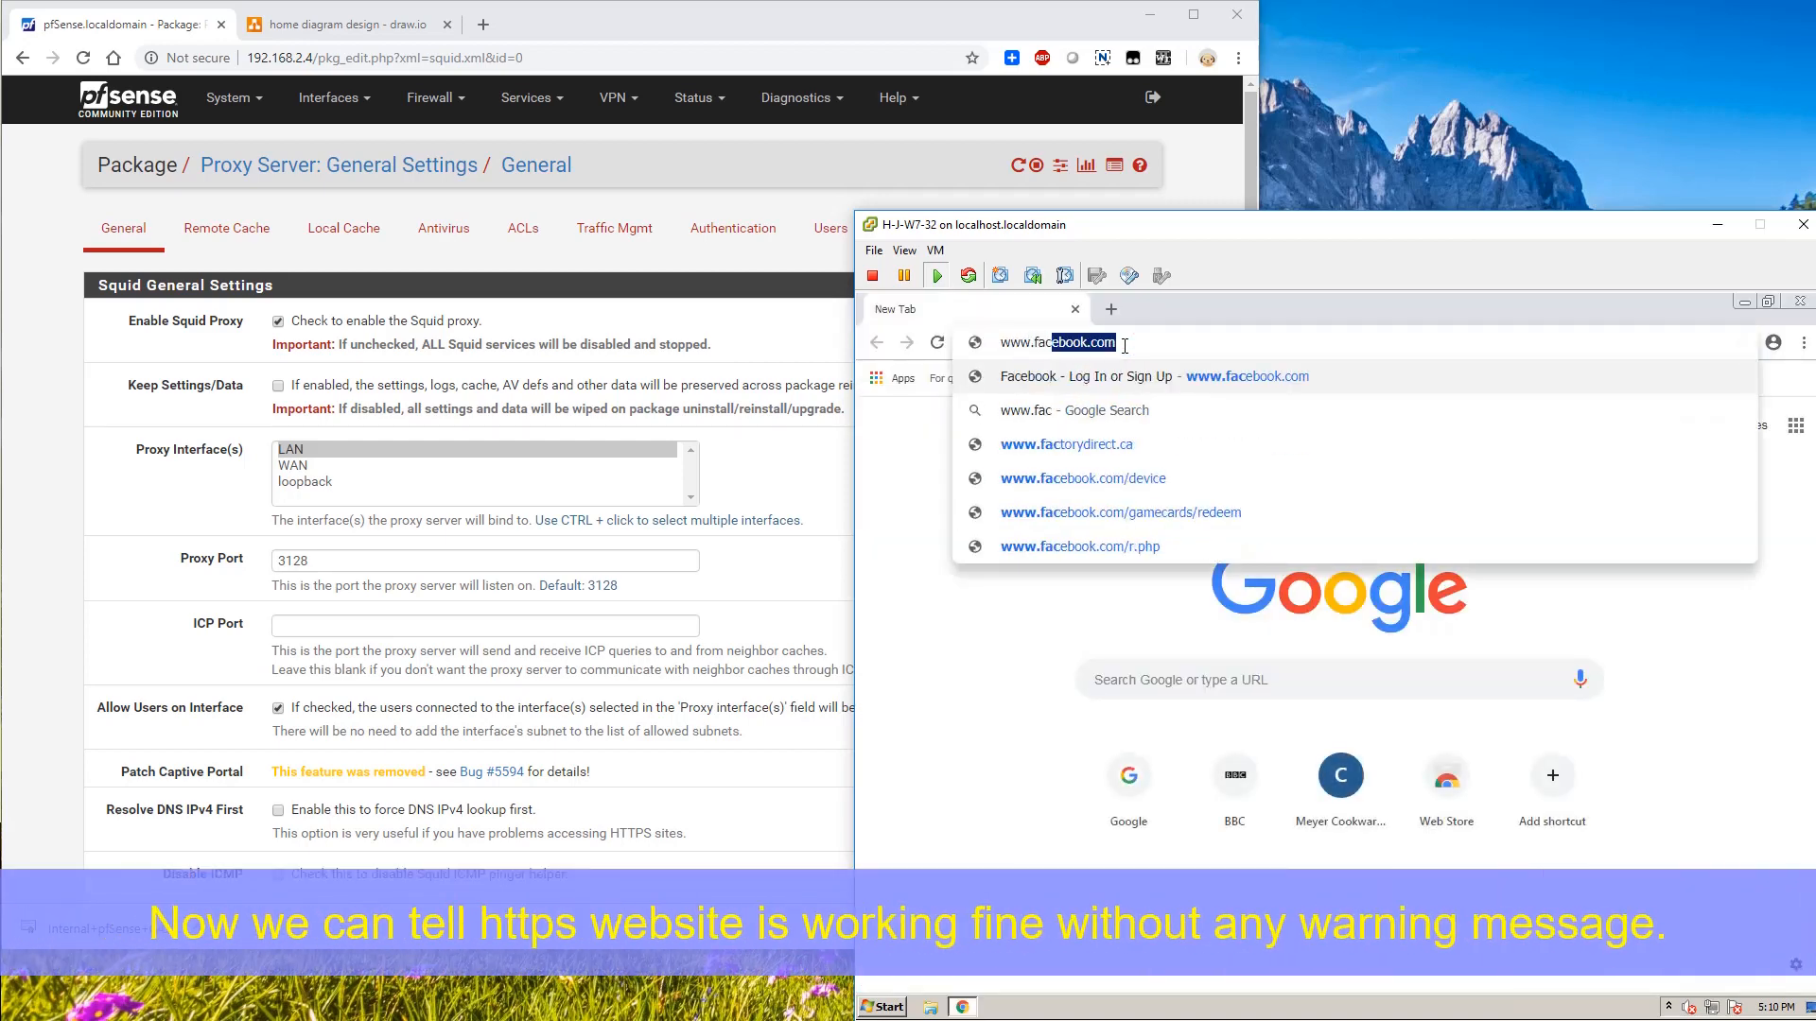
{"action": "key", "text": "Return"}
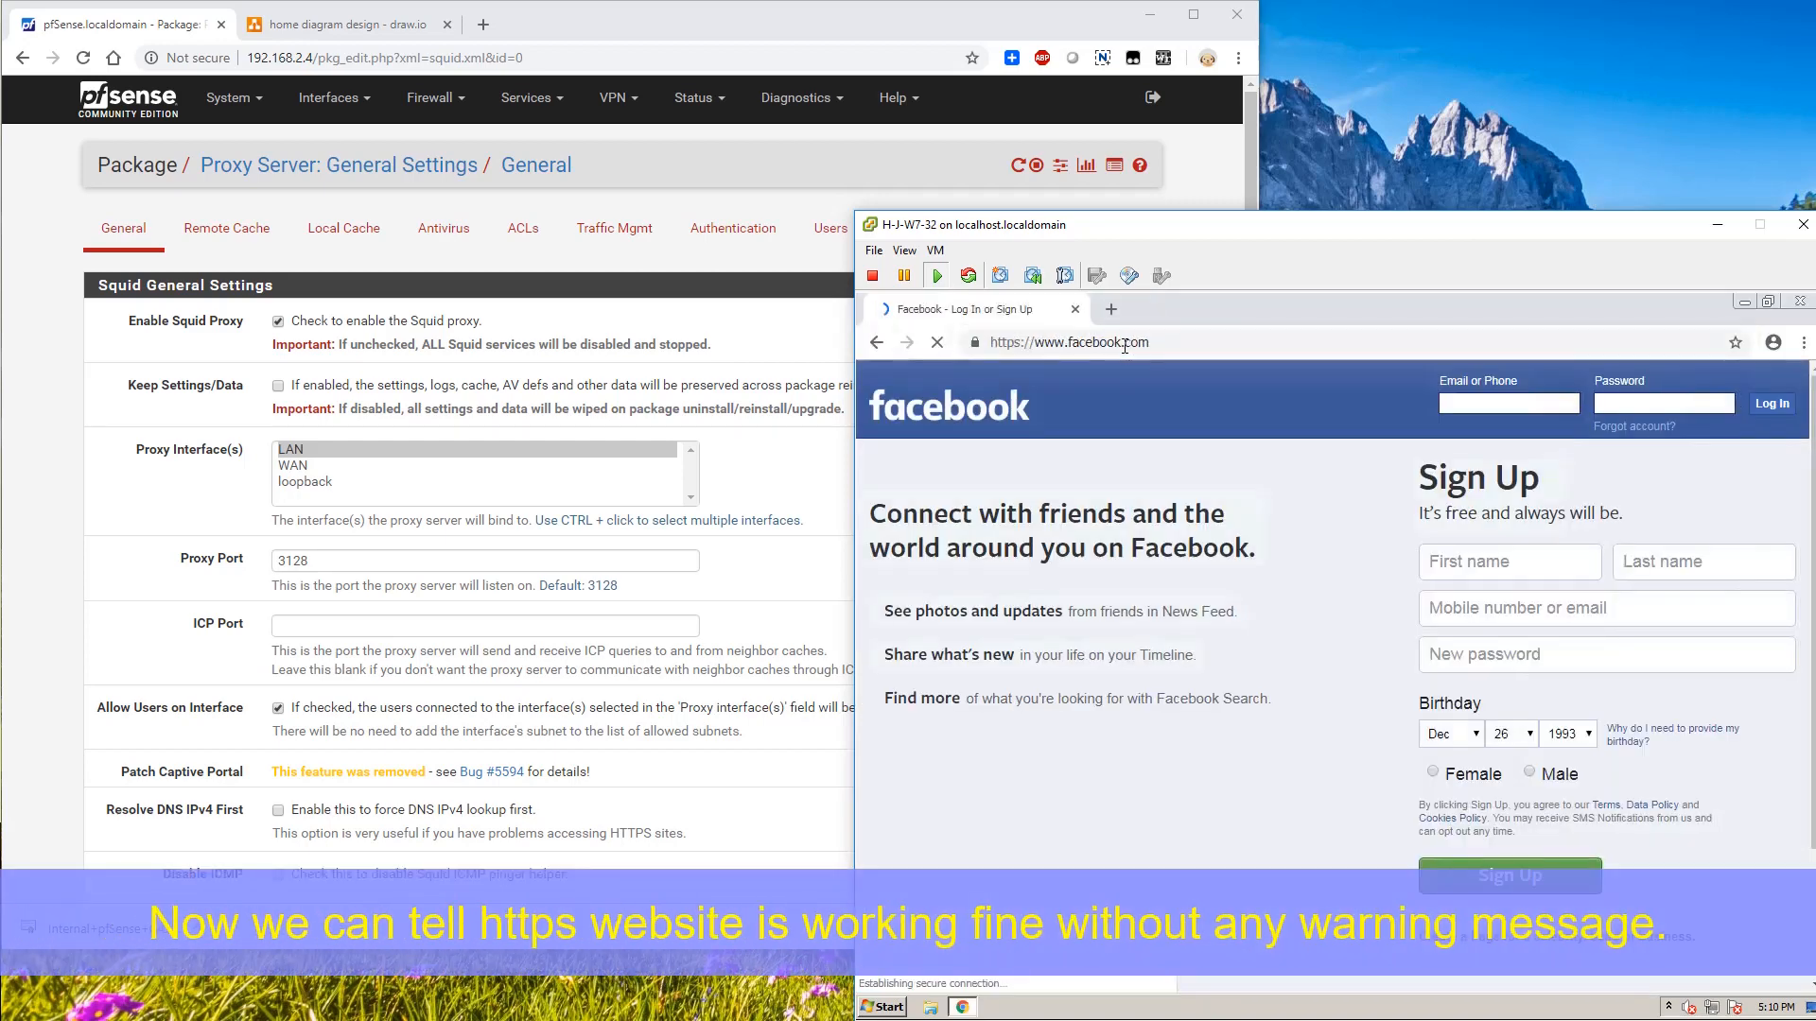
{"action": "left_click", "coordinate": [975, 342]}
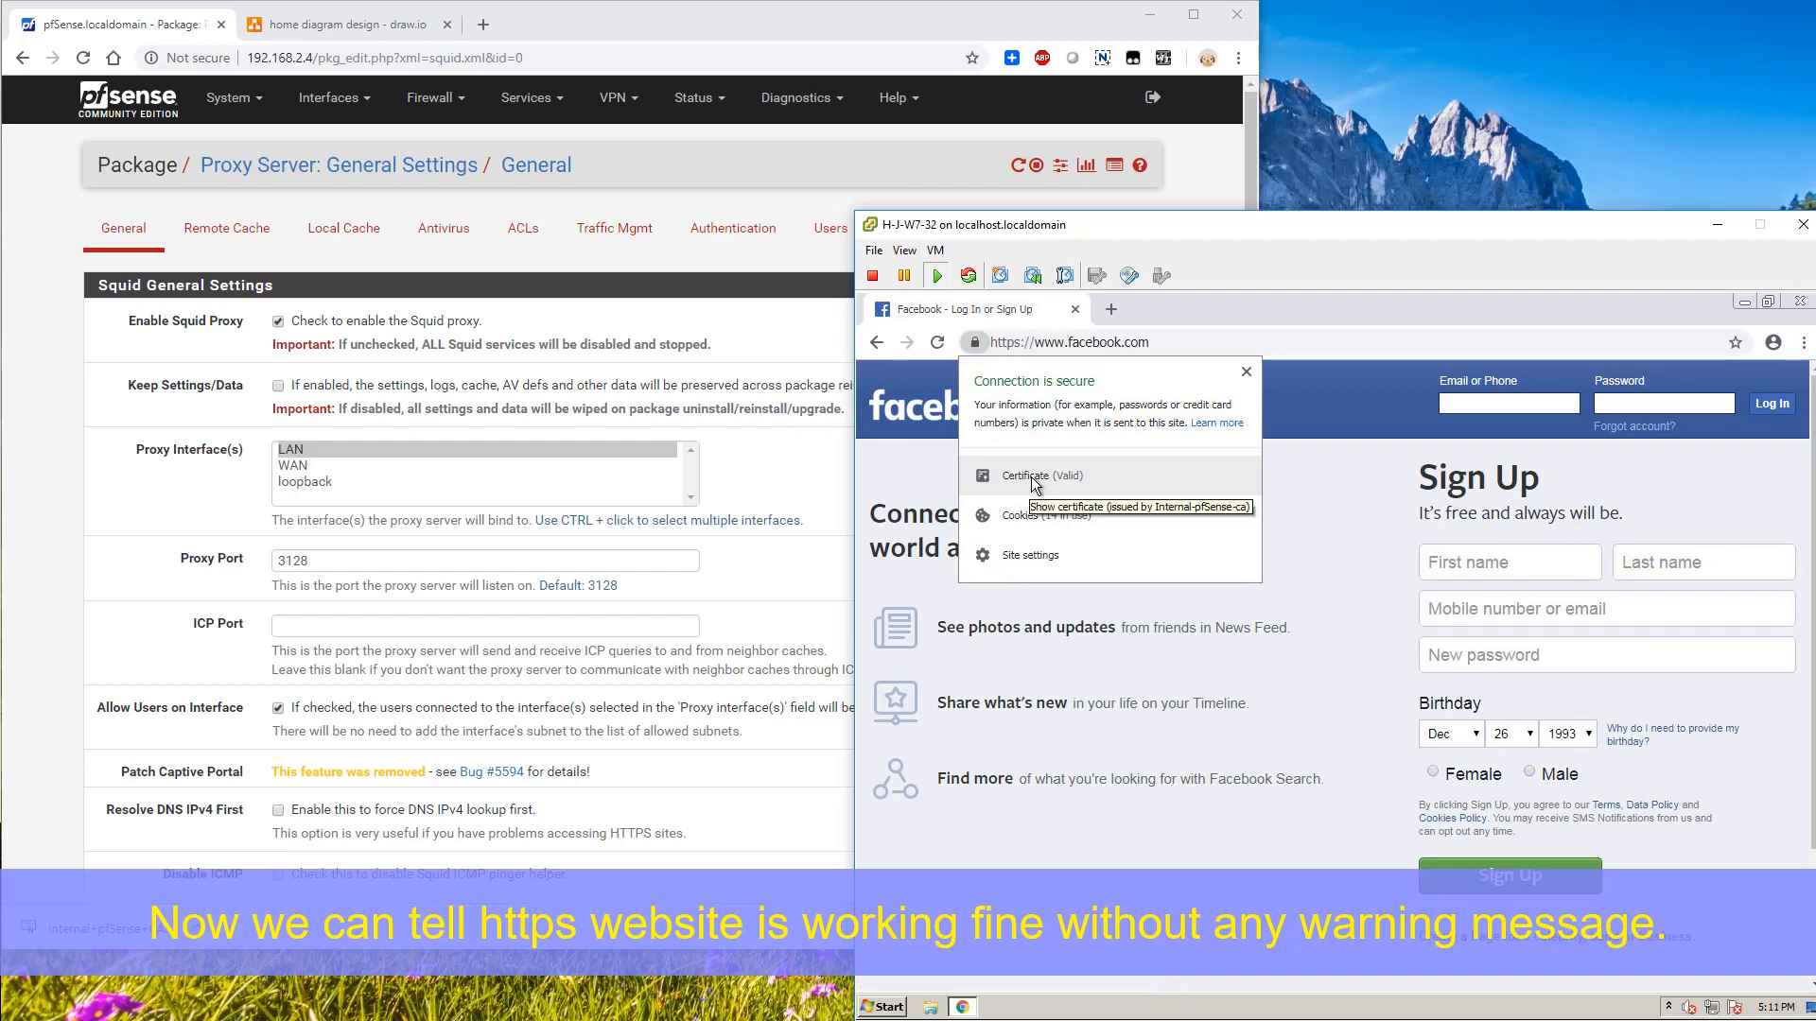
{"action": "left_click", "coordinate": [1110, 476]}
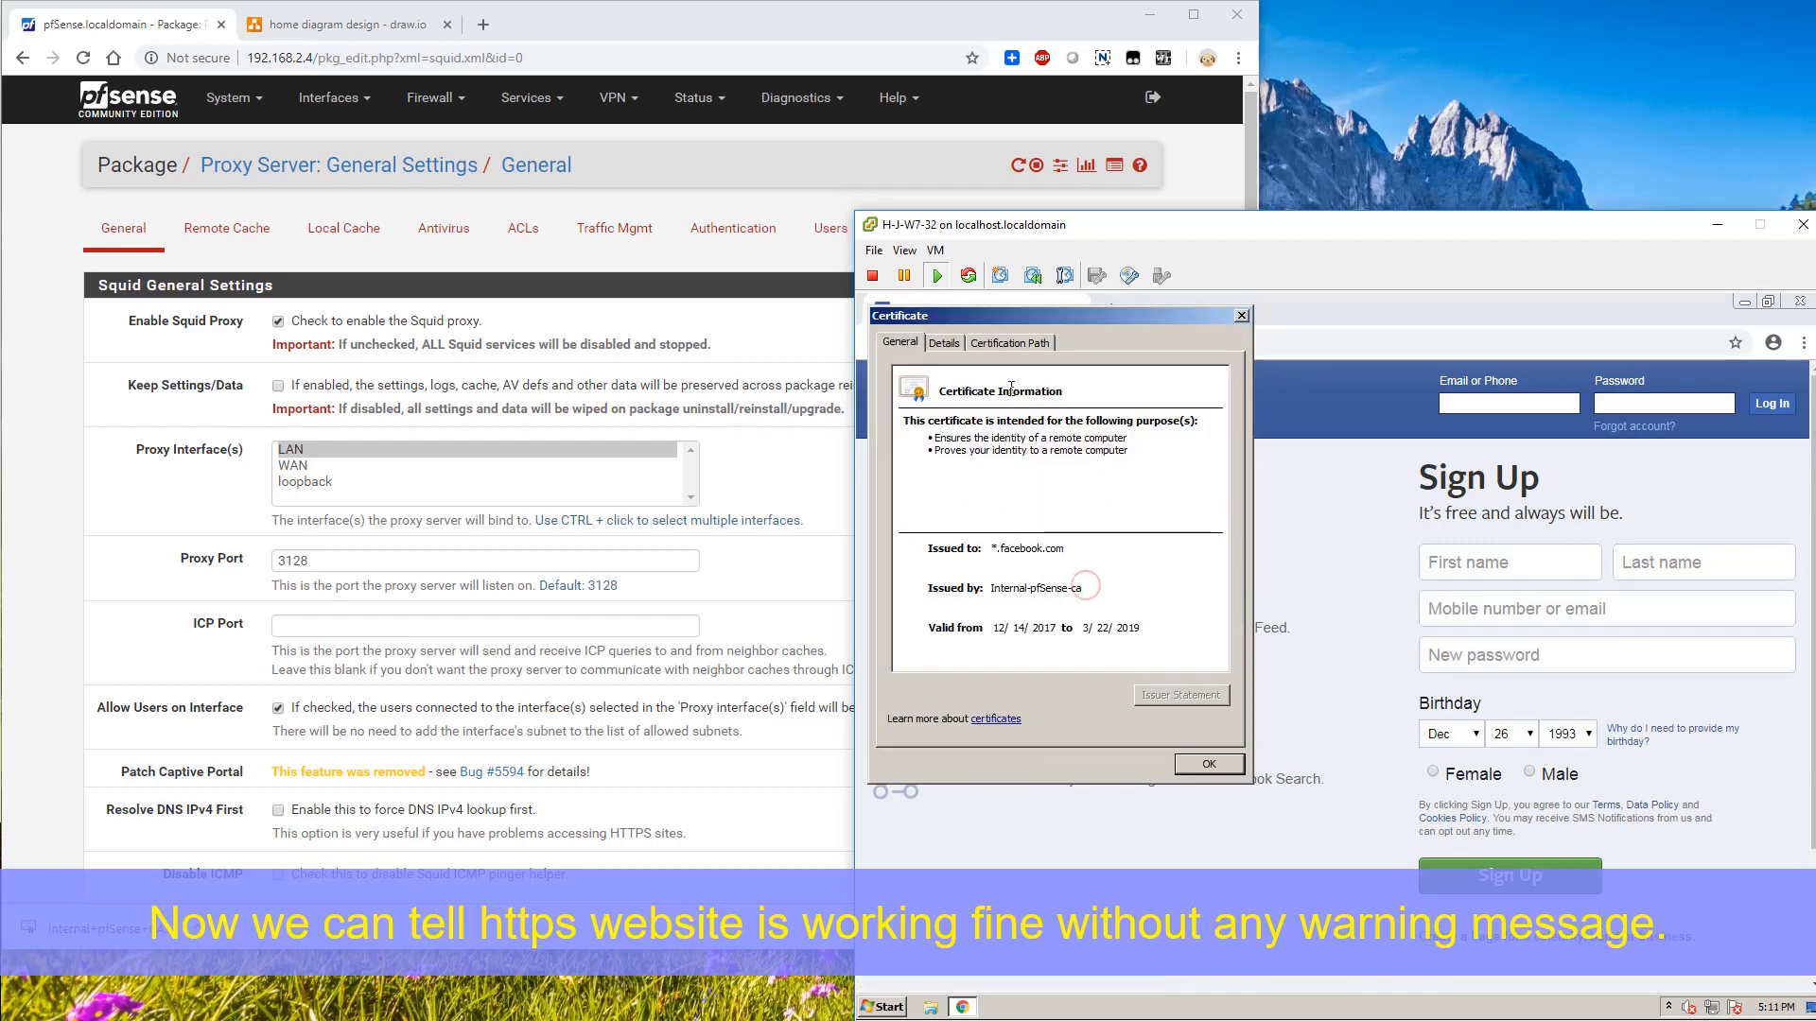
{"action": "left_click", "coordinate": [1211, 787]}
{"action": "left_click", "coordinate": [1167, 346]}
{"action": "type", "text": "www."}
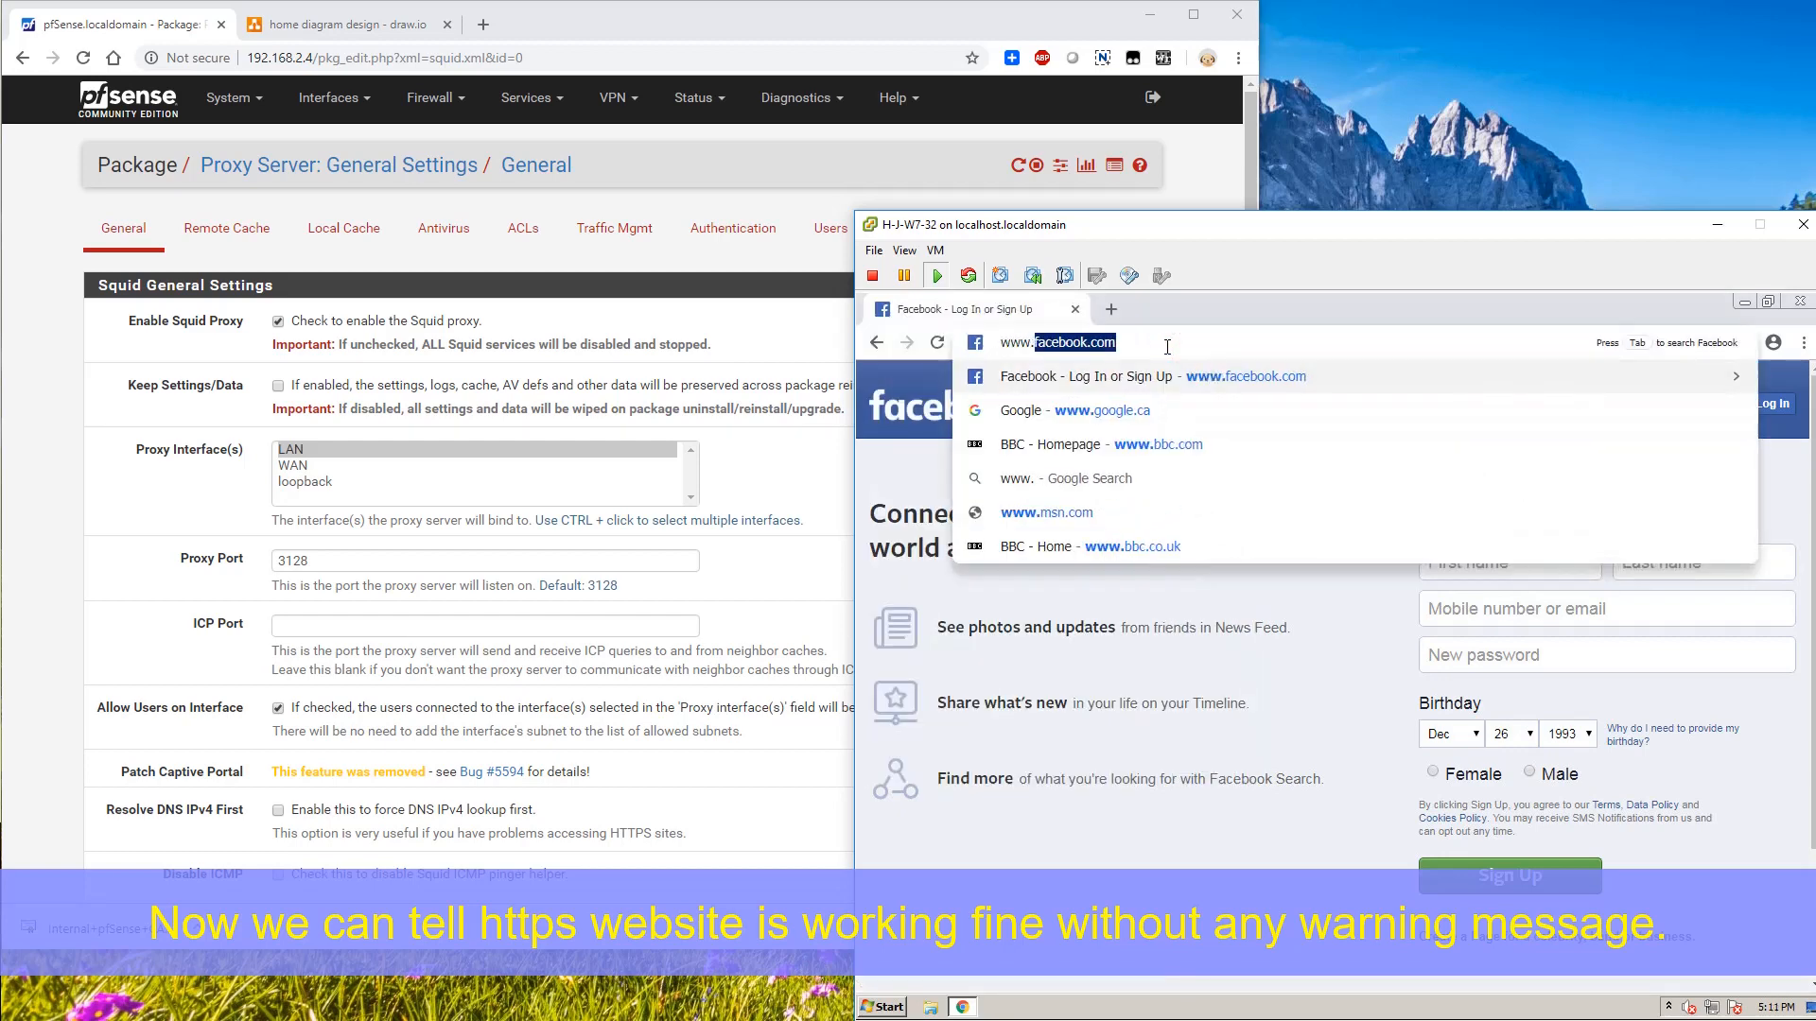
{"action": "type", "text": "msn.com"}
{"action": "key", "text": "Return"}
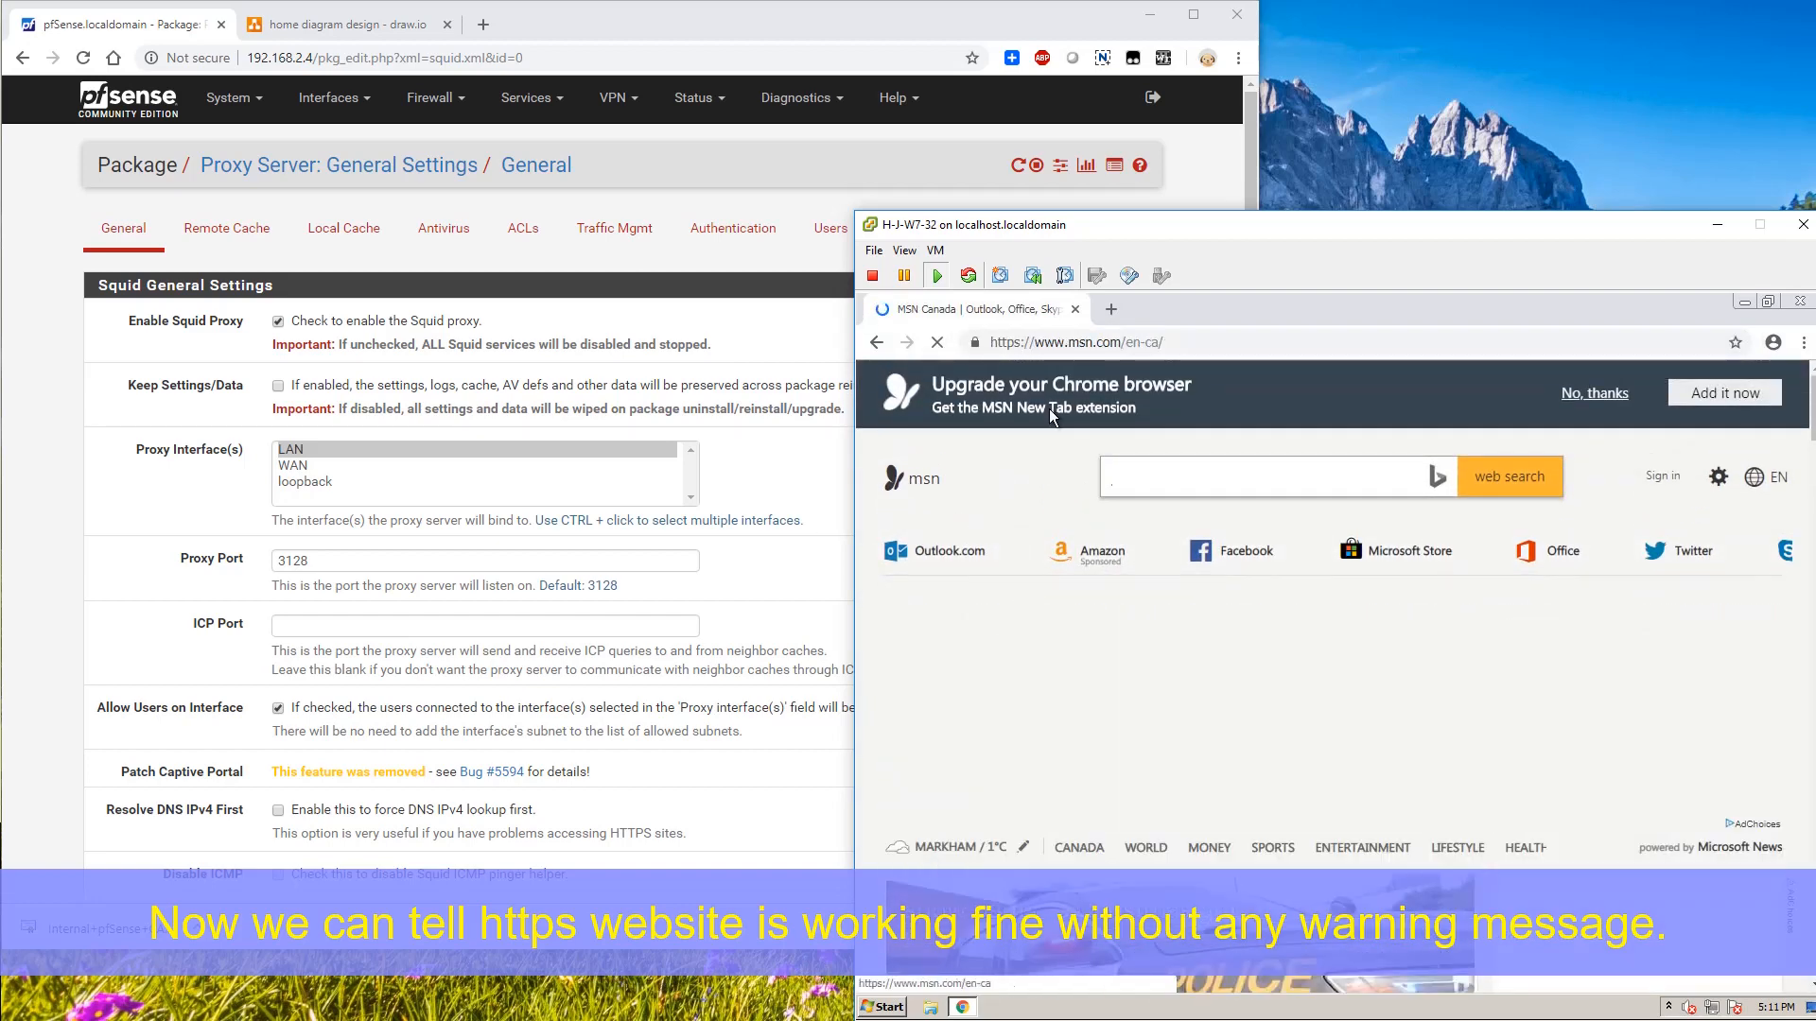
Go to Google on the client and search for "game online"
{"action": "left_click", "coordinate": [1129, 338]}
{"action": "type", "text": "www.steam"}
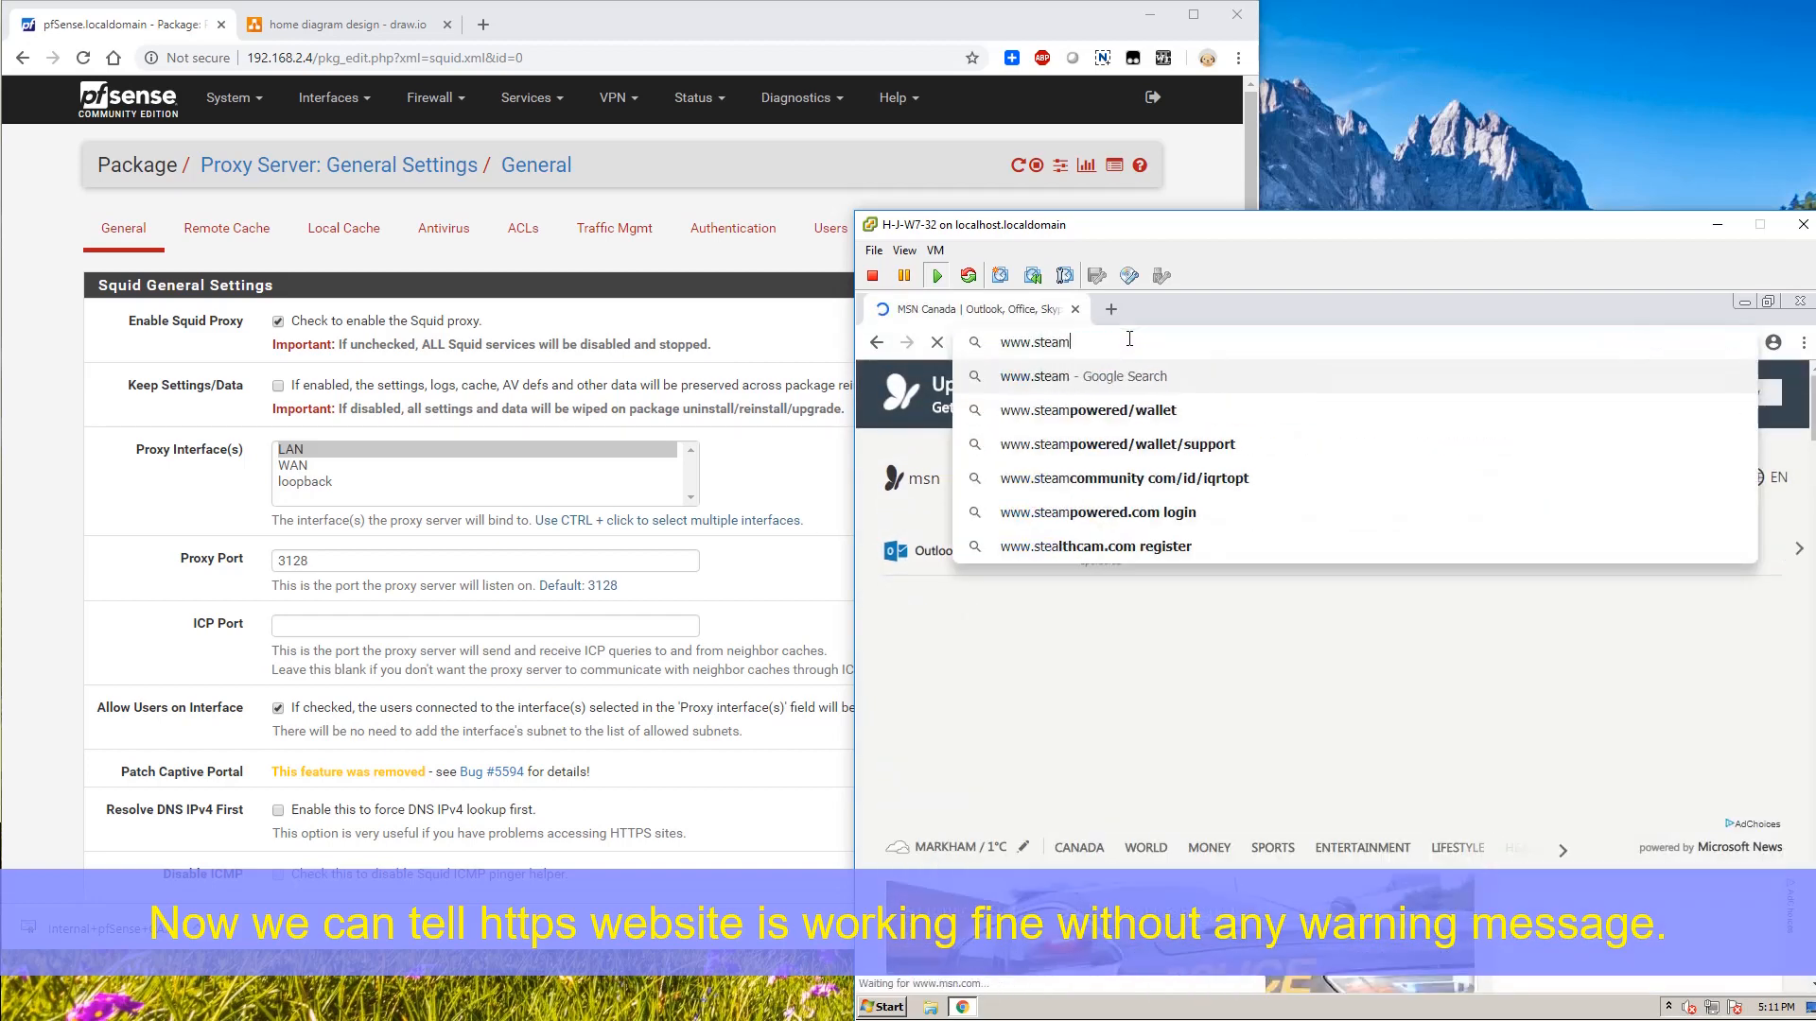
{"action": "key", "text": "BackSpace"}
{"action": "key", "text": "BackSpace"}
{"action": "key", "text": "BackSpace"}
{"action": "key", "text": "BackSpace"}
{"action": "key", "text": "BackSpace"}
{"action": "type", "text": "google"}
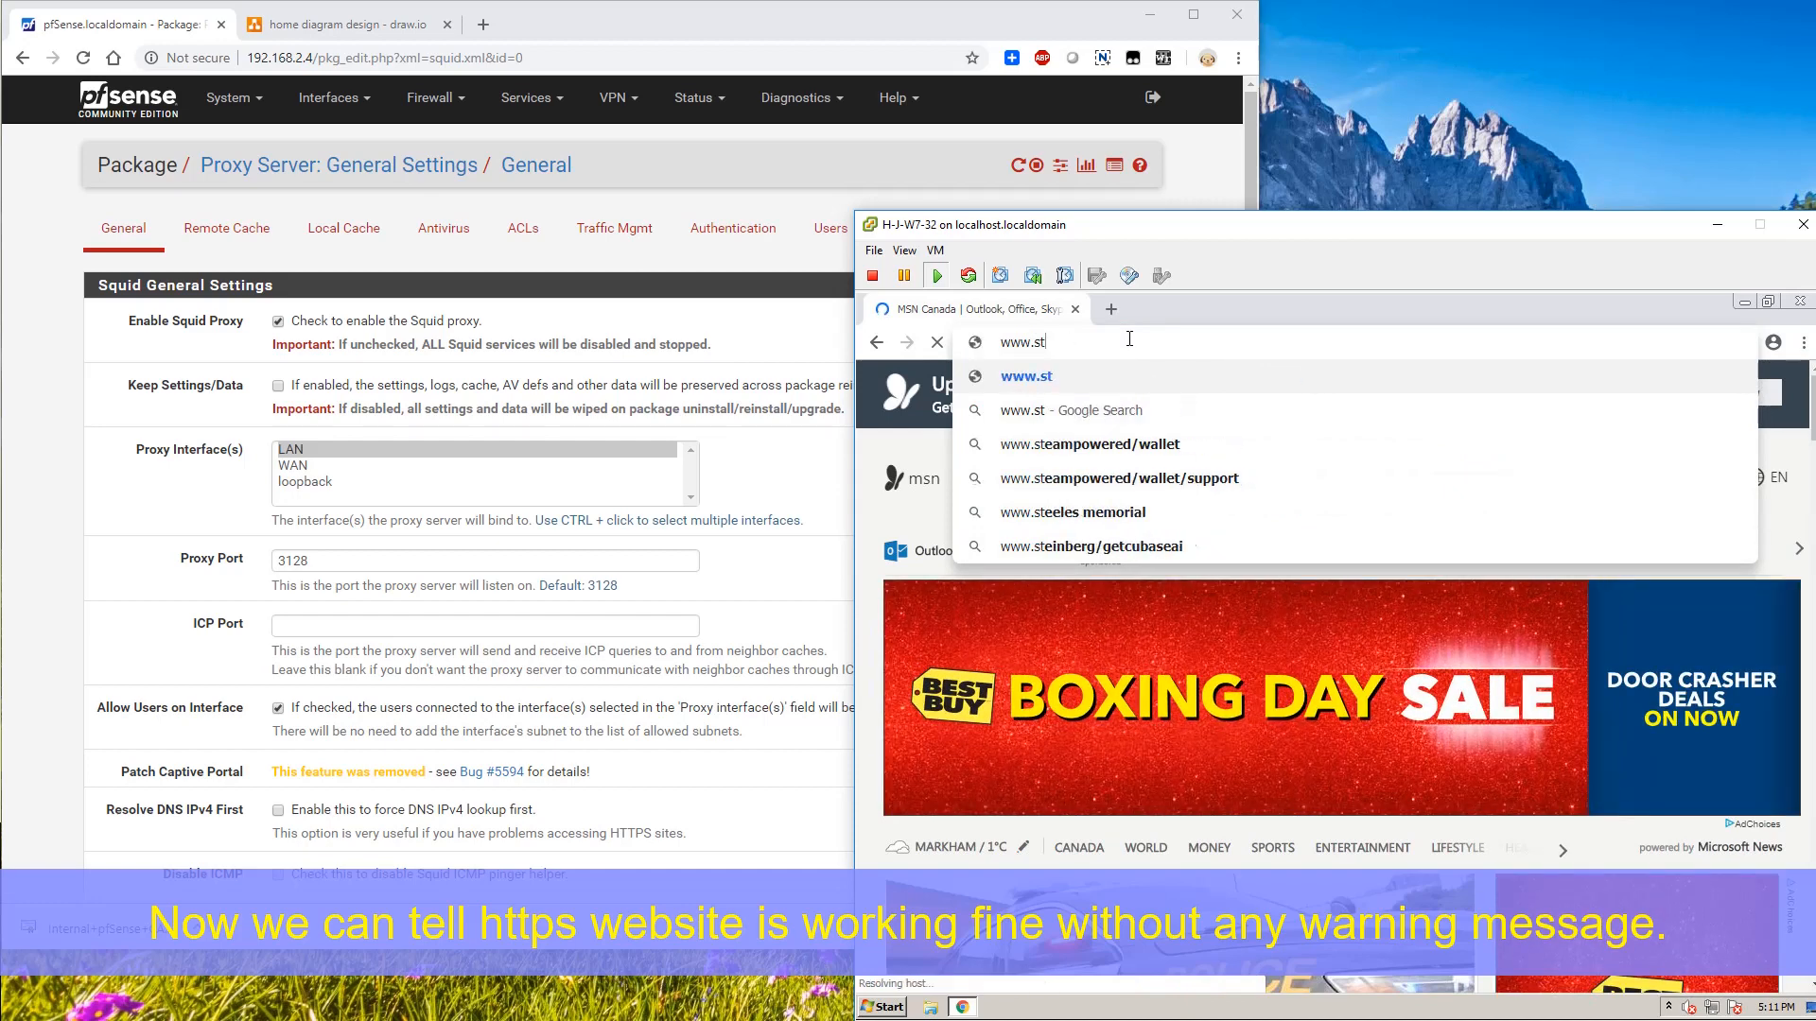
{"action": "key", "text": "Return"}
{"action": "type", "text": "game online"}
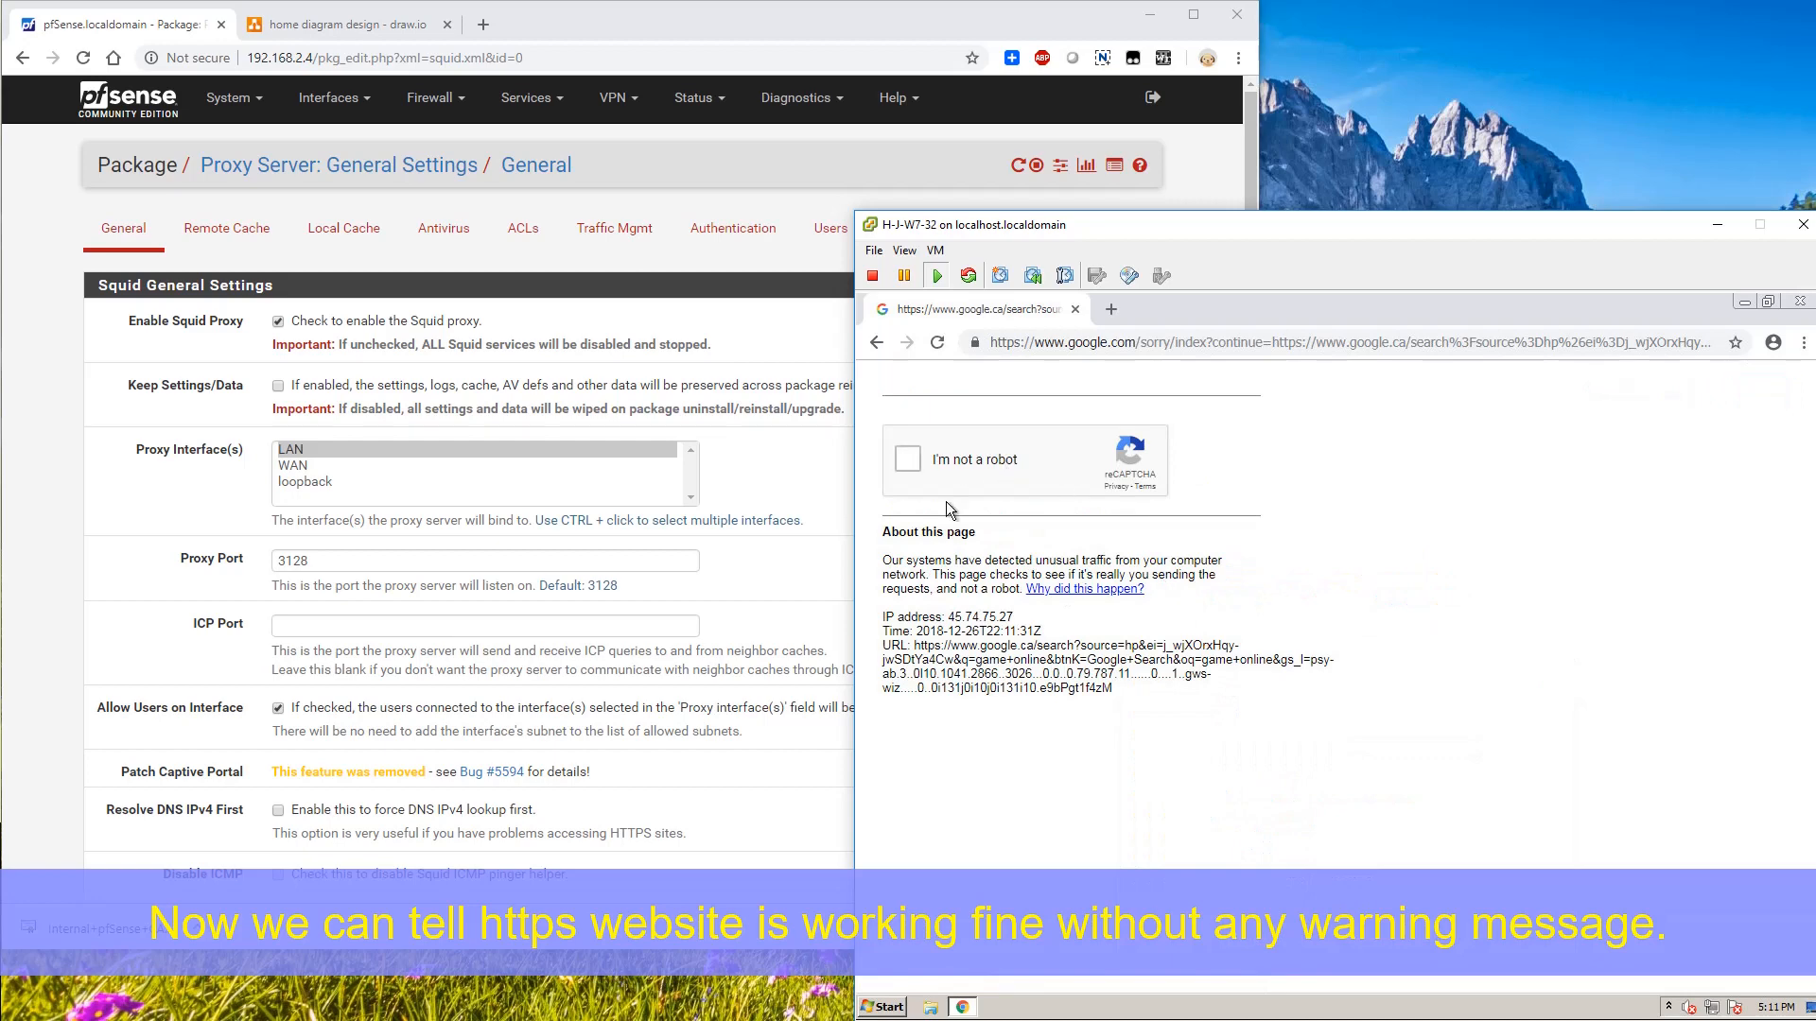
Complete the reCAPTCHA check by selecting the vehicle and crosswalk squares to reach the search results
{"action": "left_click_drag", "start_coordinate": [1012, 564], "coordinate": [1167, 556]}
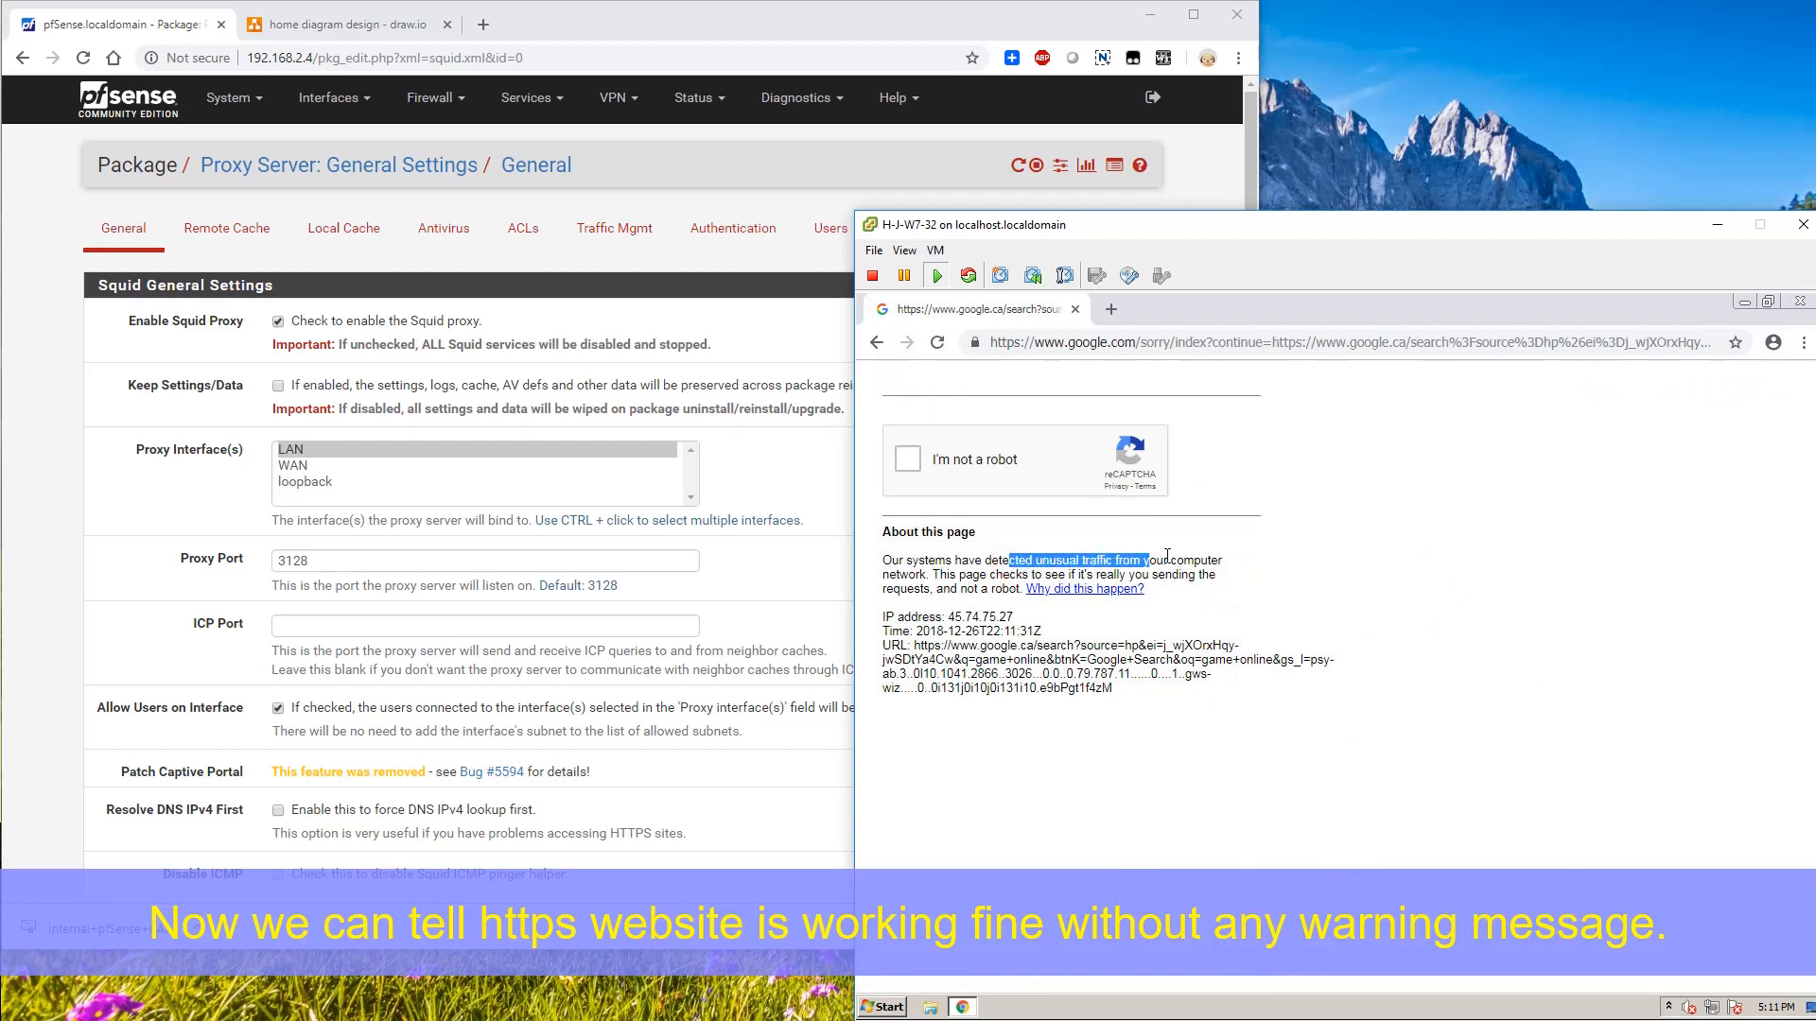
{"action": "left_click", "coordinate": [975, 598]}
{"action": "left_click", "coordinate": [910, 462]}
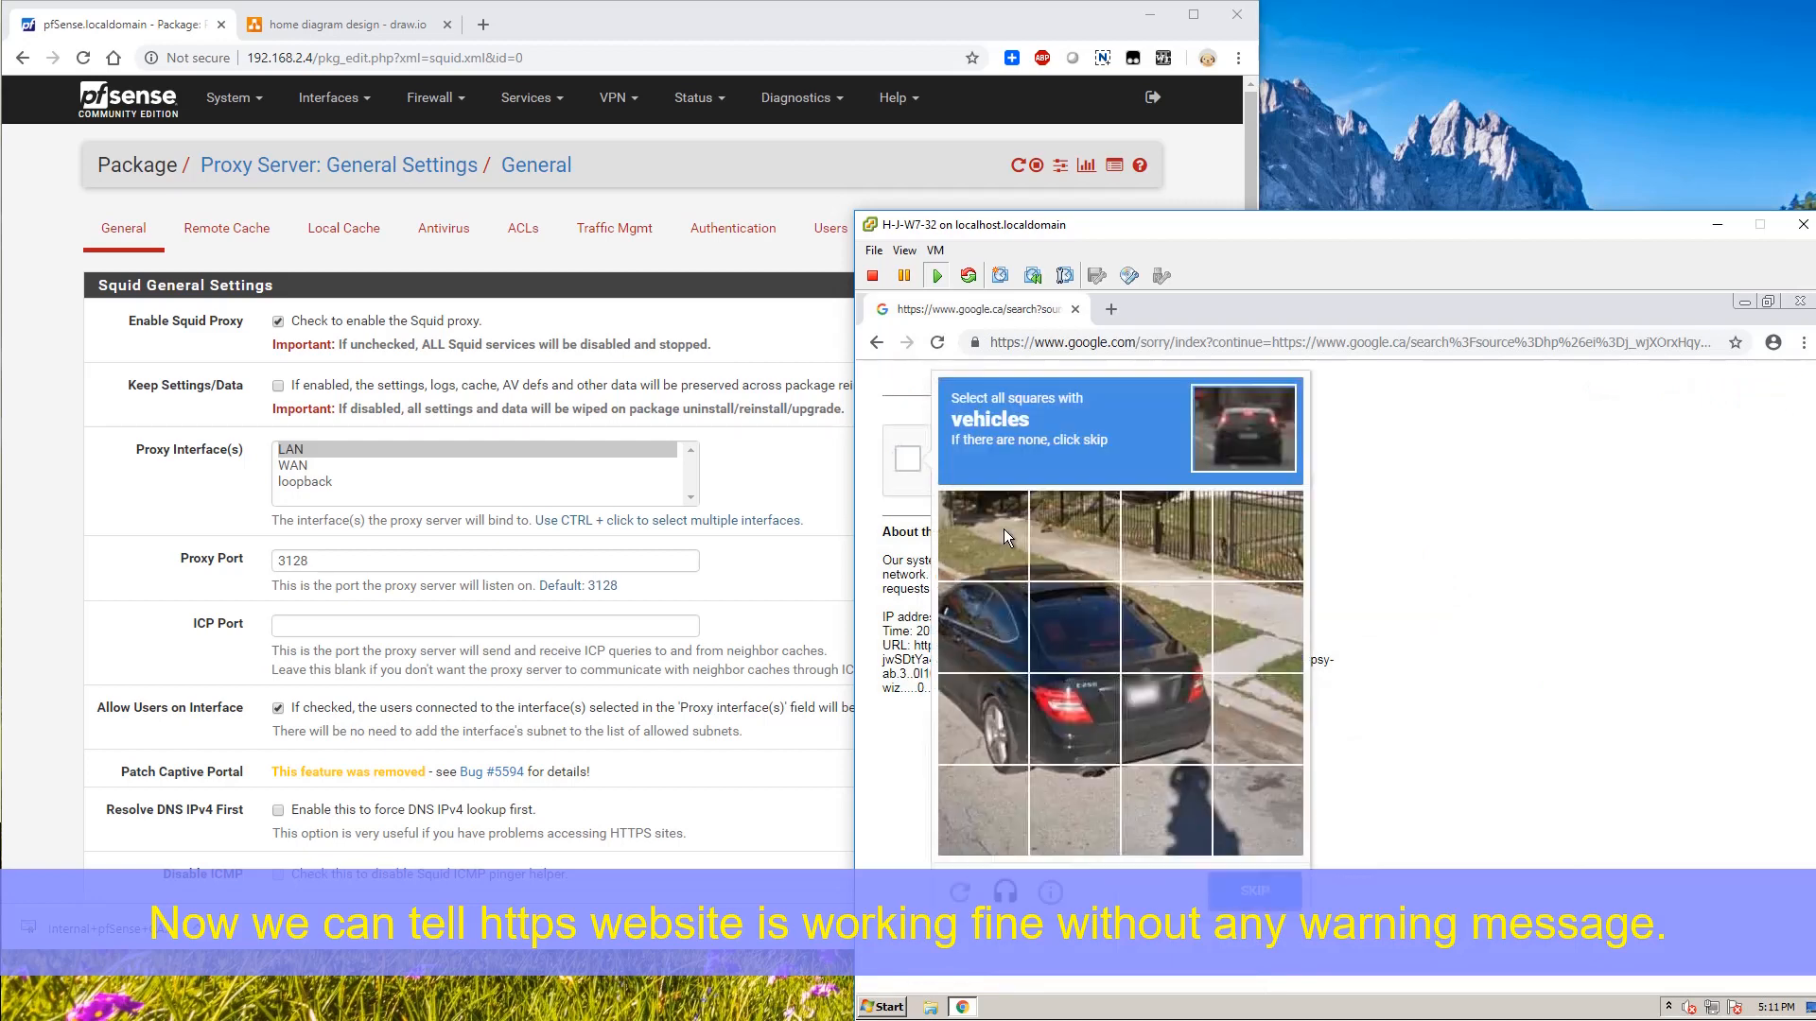
{"action": "left_click", "coordinate": [1006, 587]}
{"action": "left_click", "coordinate": [1079, 610]}
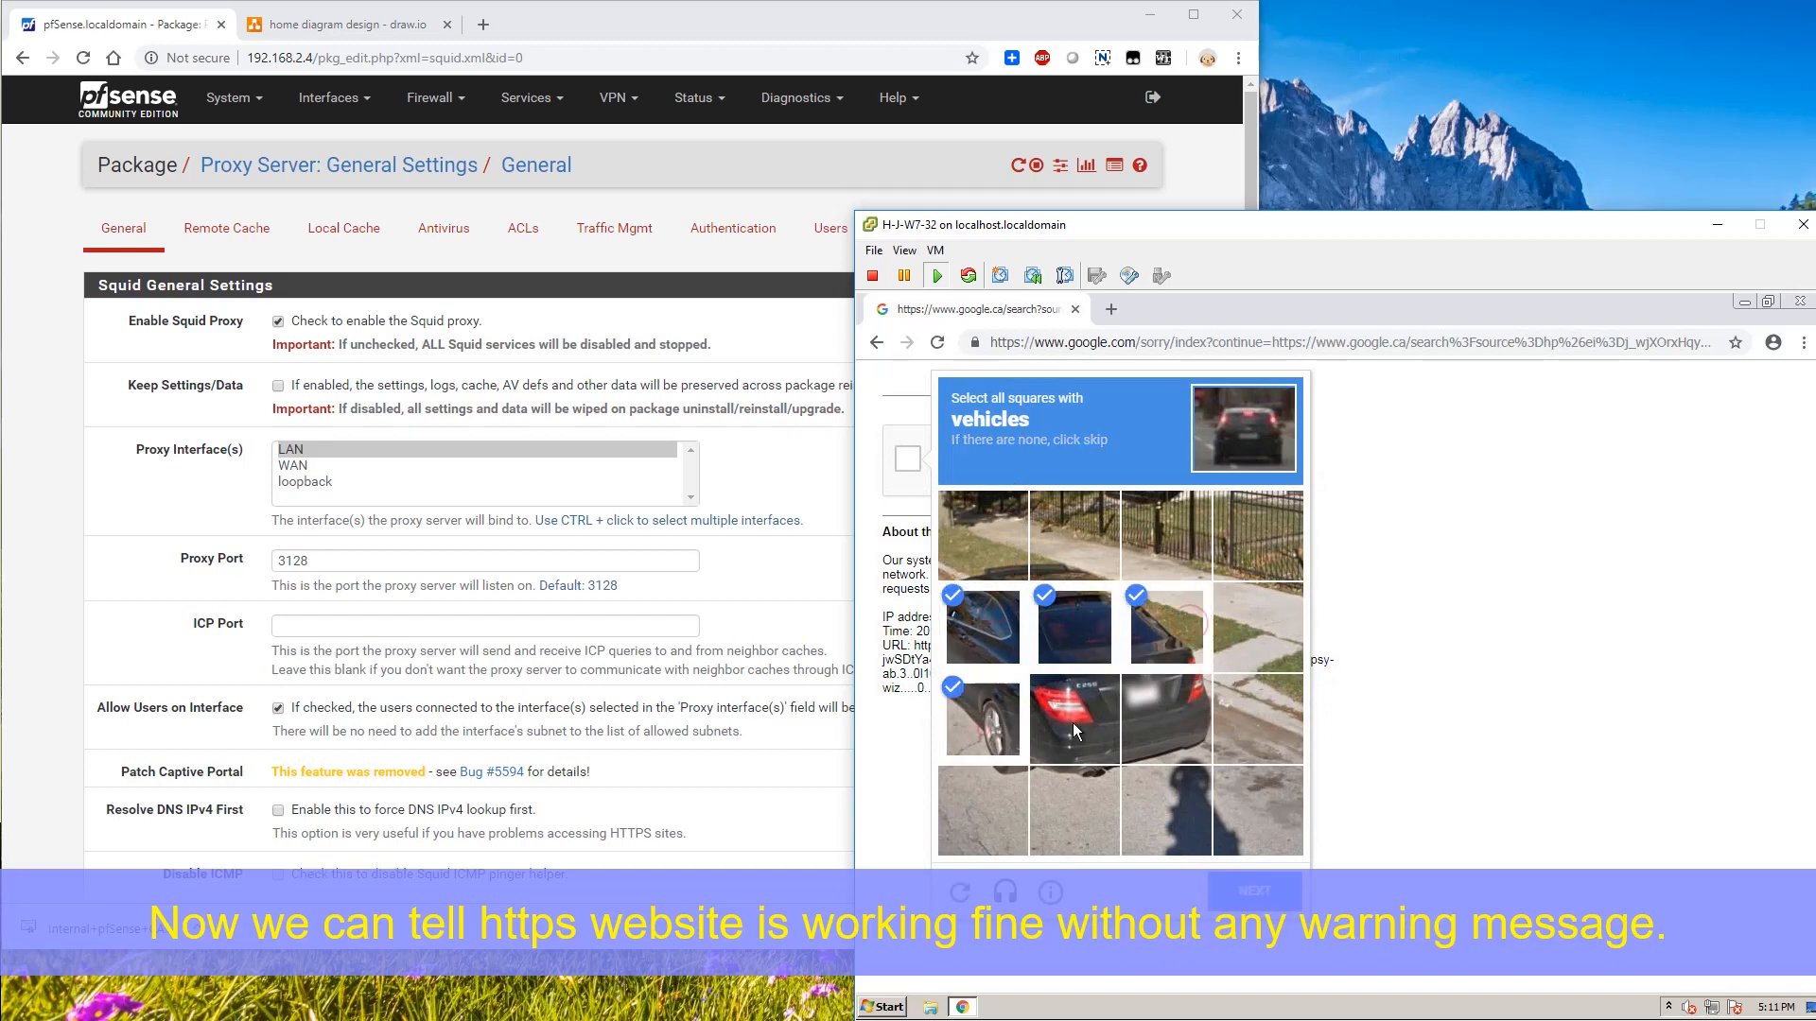
{"action": "left_click", "coordinate": [1239, 889]}
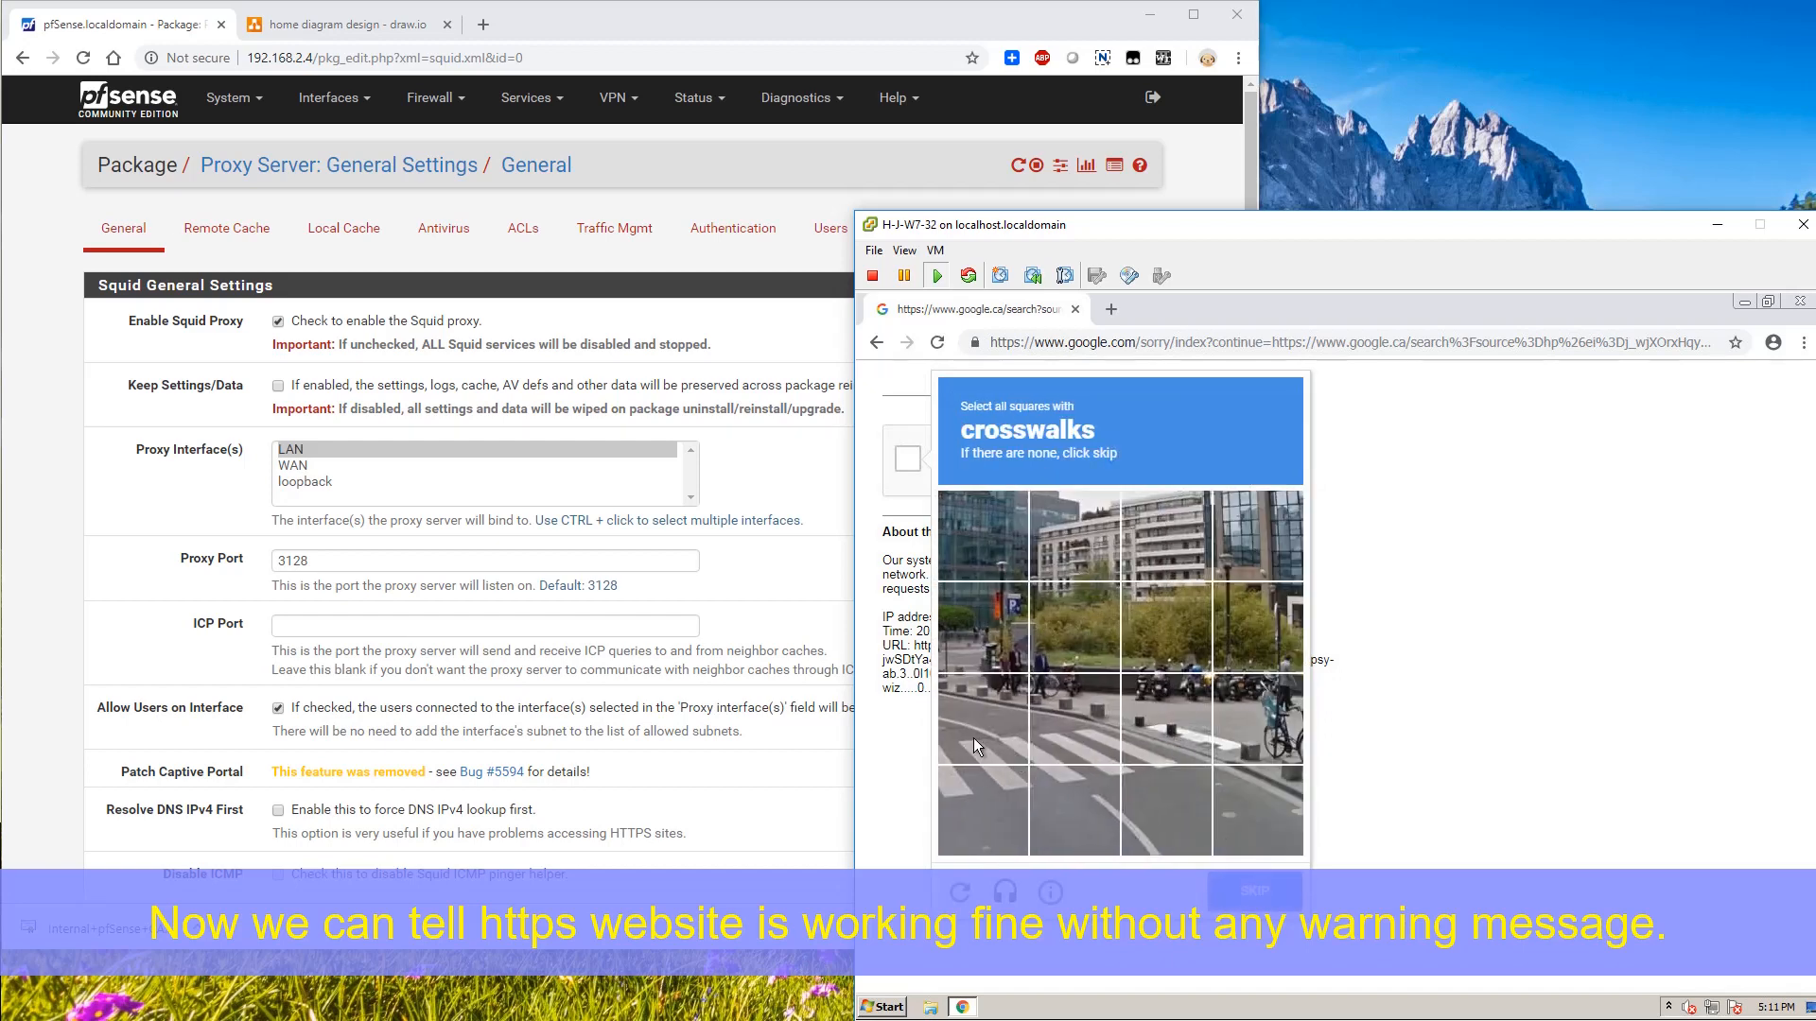
{"action": "left_click", "coordinate": [973, 737]}
{"action": "left_click", "coordinate": [1069, 734]}
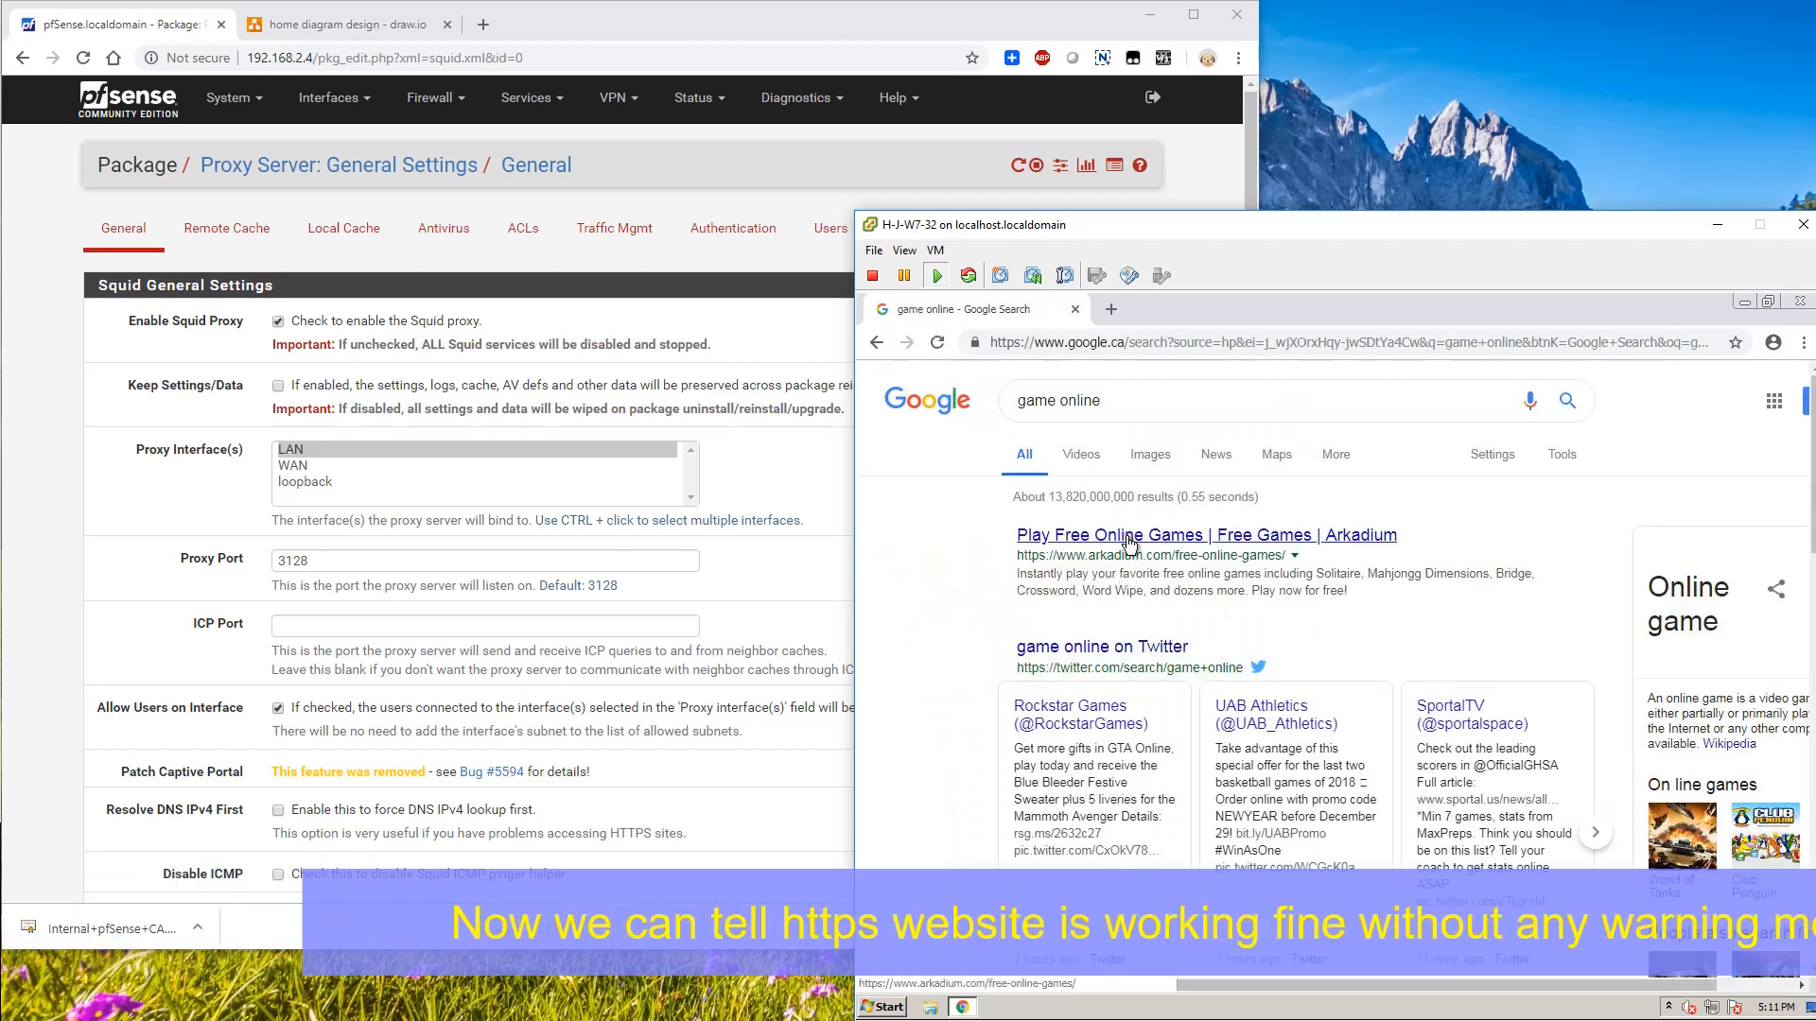
Visit Arkadium's free online games page and the Transpose page on store.steampowered.com to test access to game sites
{"action": "left_click", "coordinate": [1128, 553]}
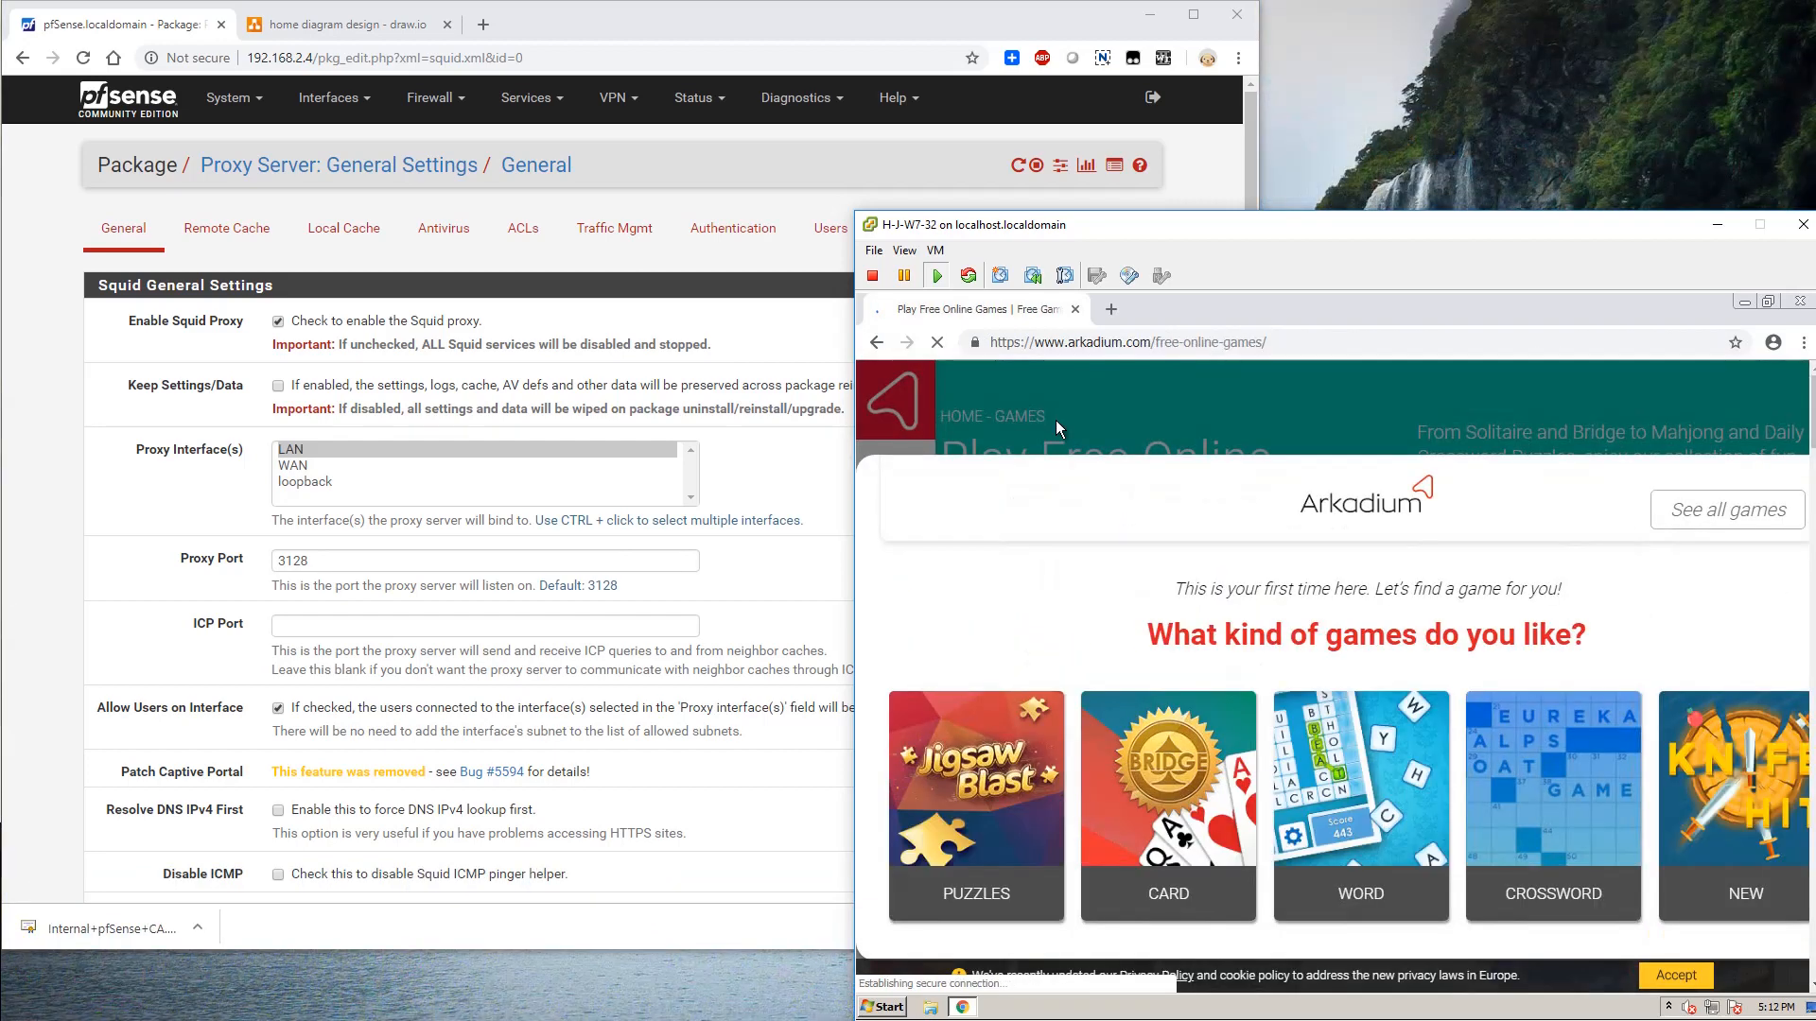
{"action": "left_click", "coordinate": [1055, 341]}
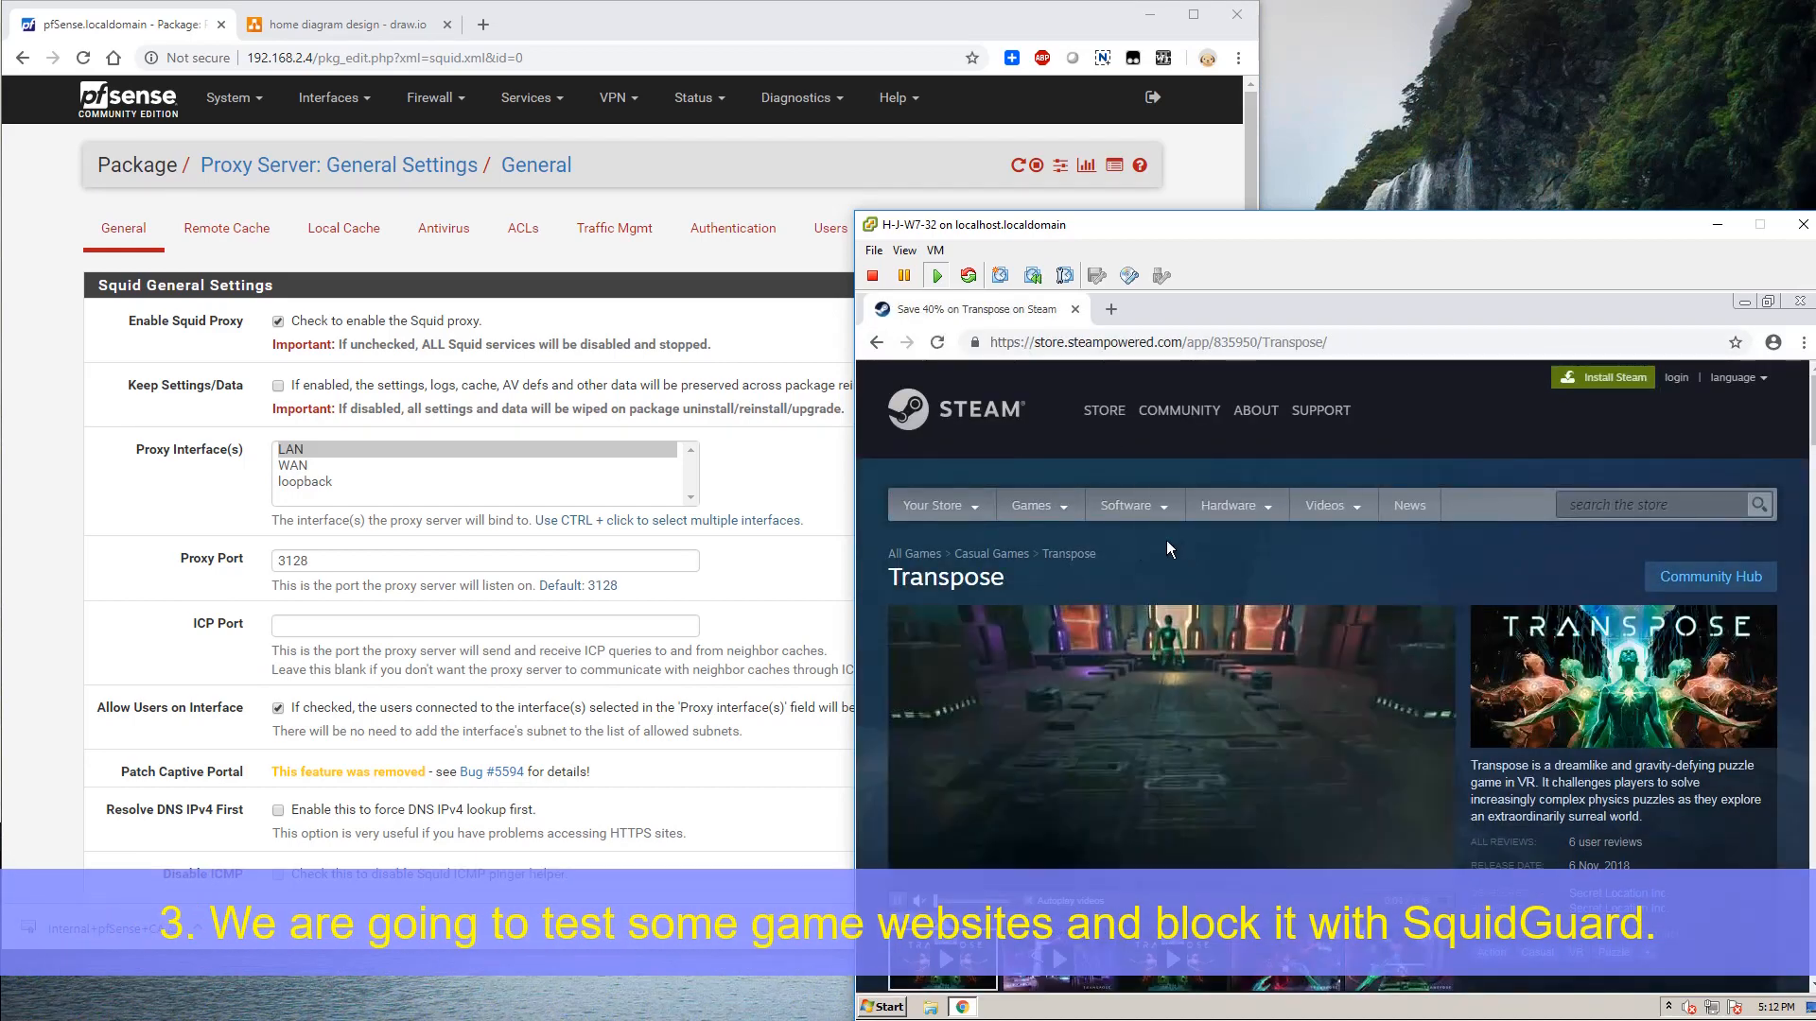
Switch to pfSense, enable squidGuard in the SquidGuard Proxy Filter general settings, and apply the configuration
{"action": "left_click", "coordinate": [748, 481]}
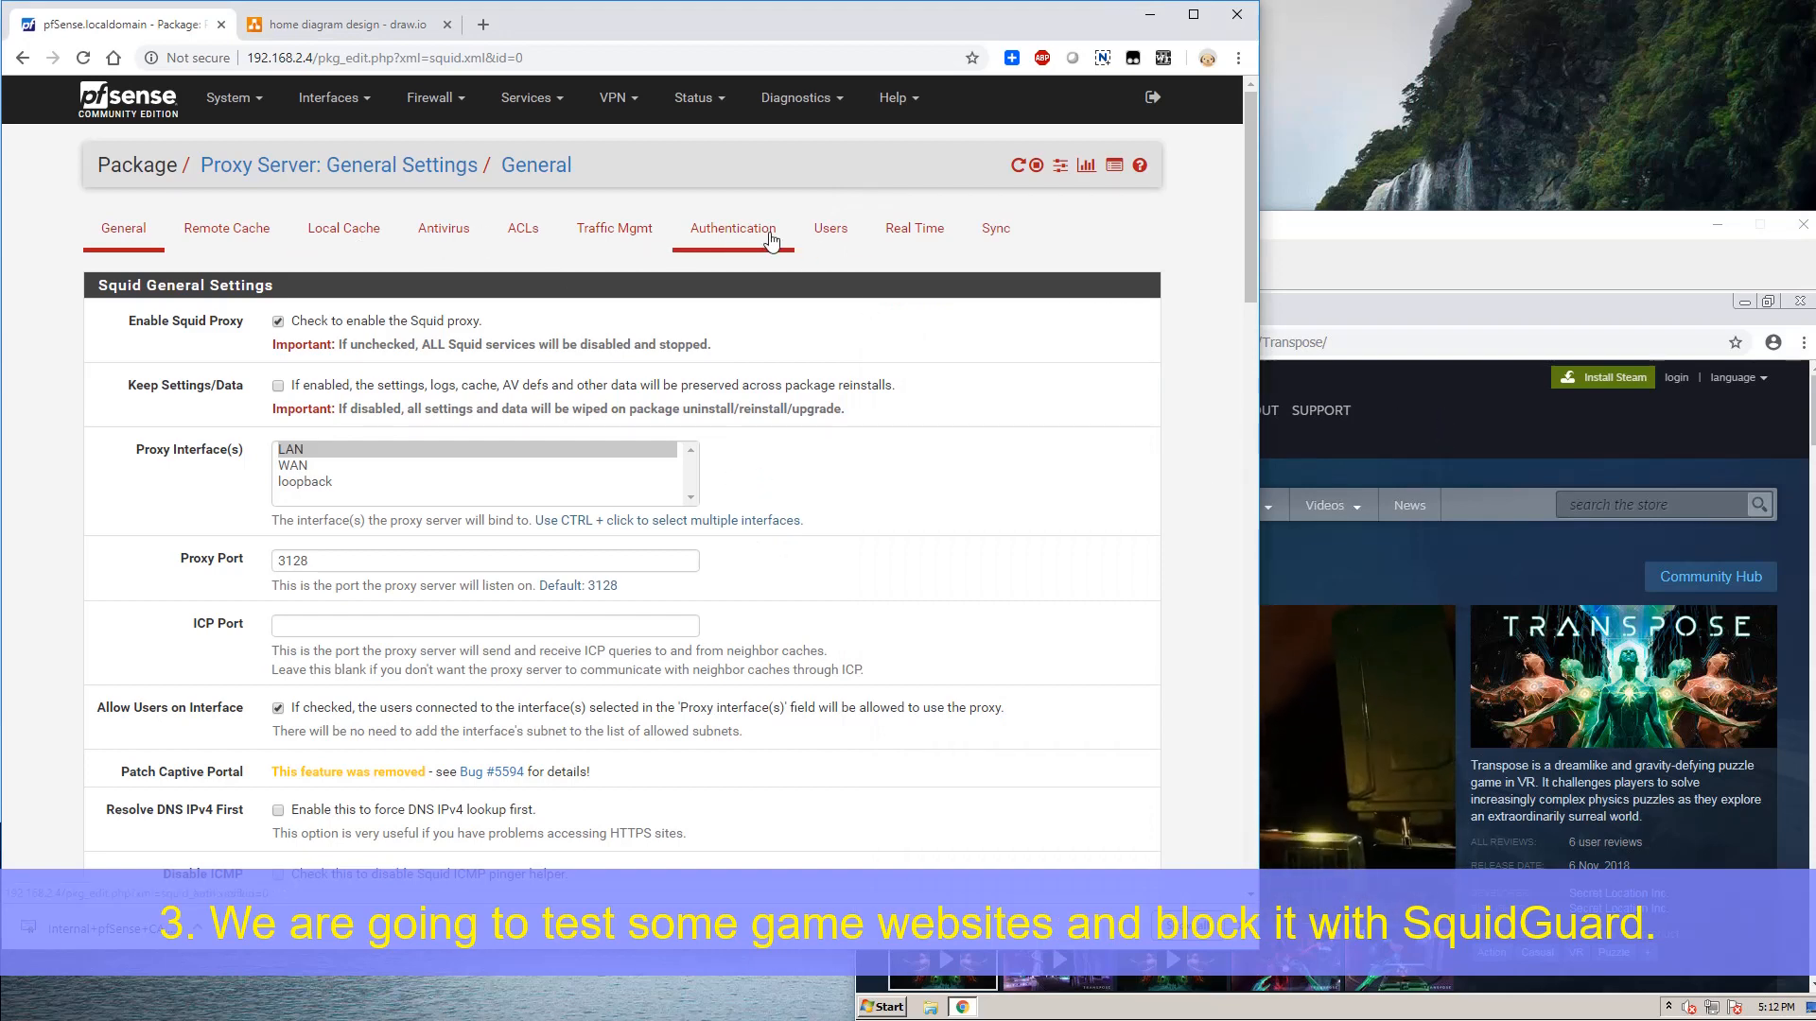
{"action": "left_click", "coordinate": [833, 235]}
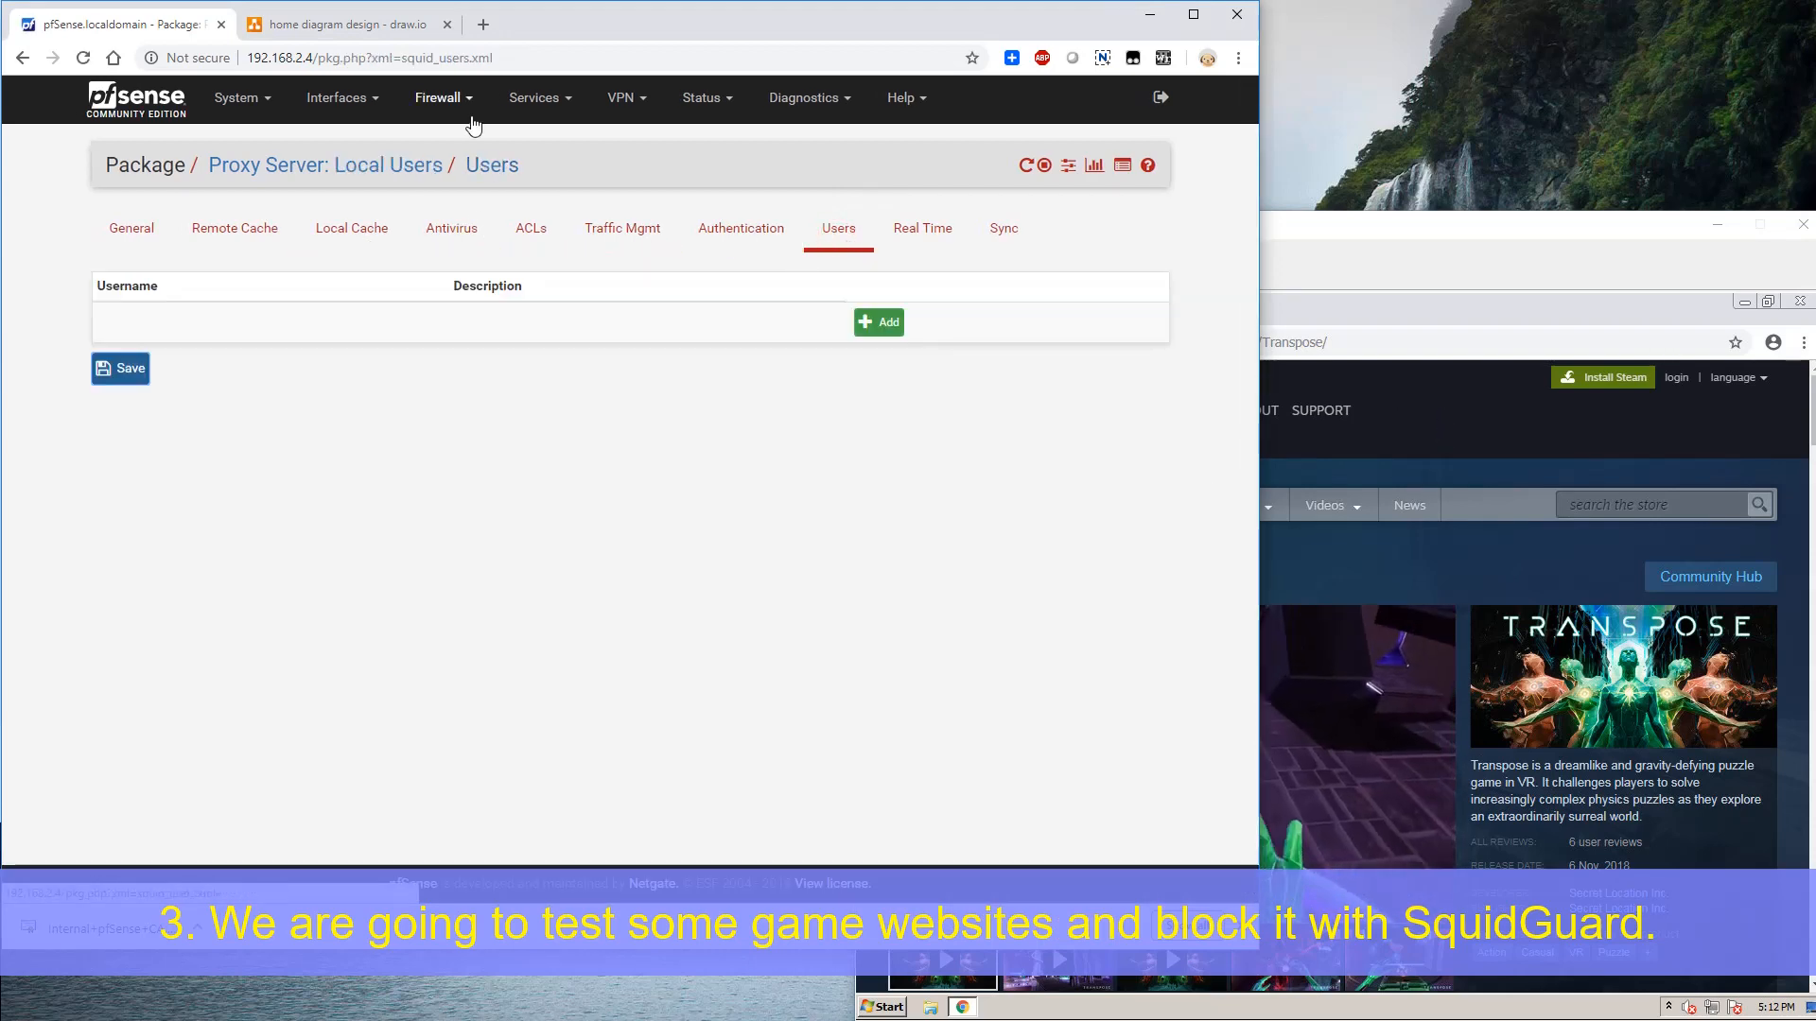
{"action": "left_click", "coordinate": [535, 97]}
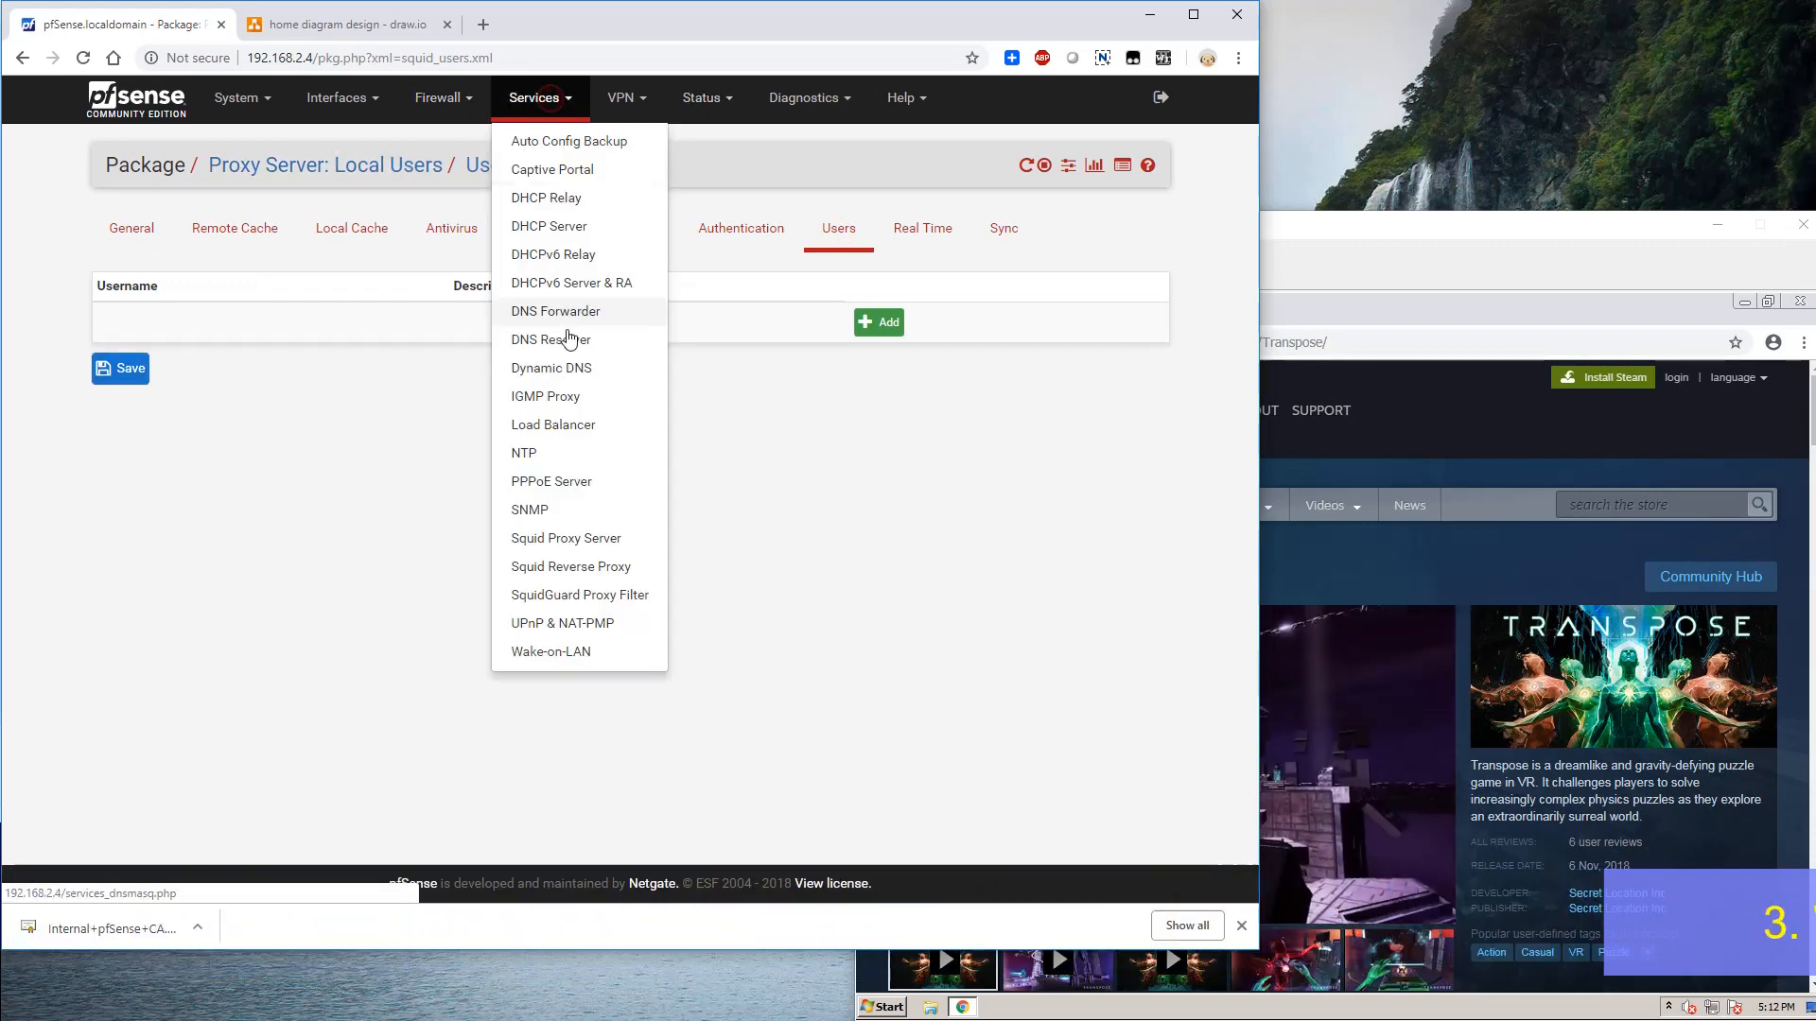
{"action": "left_click", "coordinate": [571, 594]}
{"action": "left_click", "coordinate": [420, 321]}
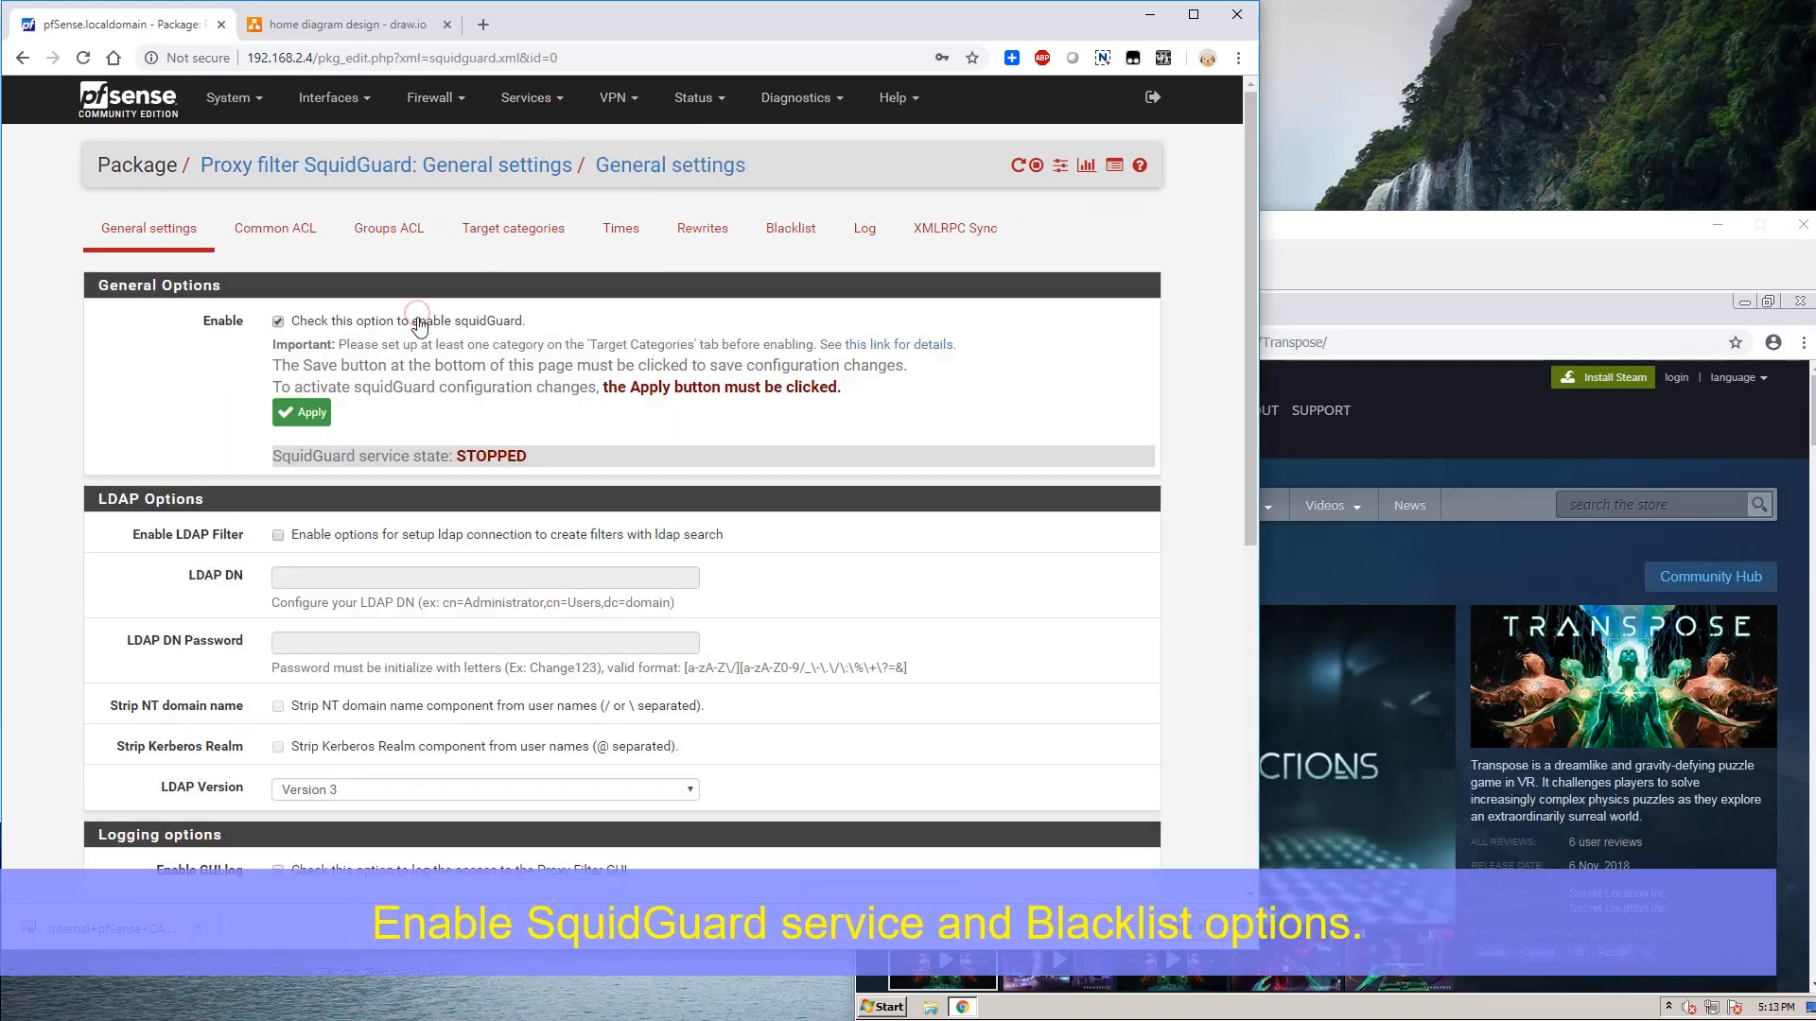
{"action": "left_click", "coordinate": [303, 412]}
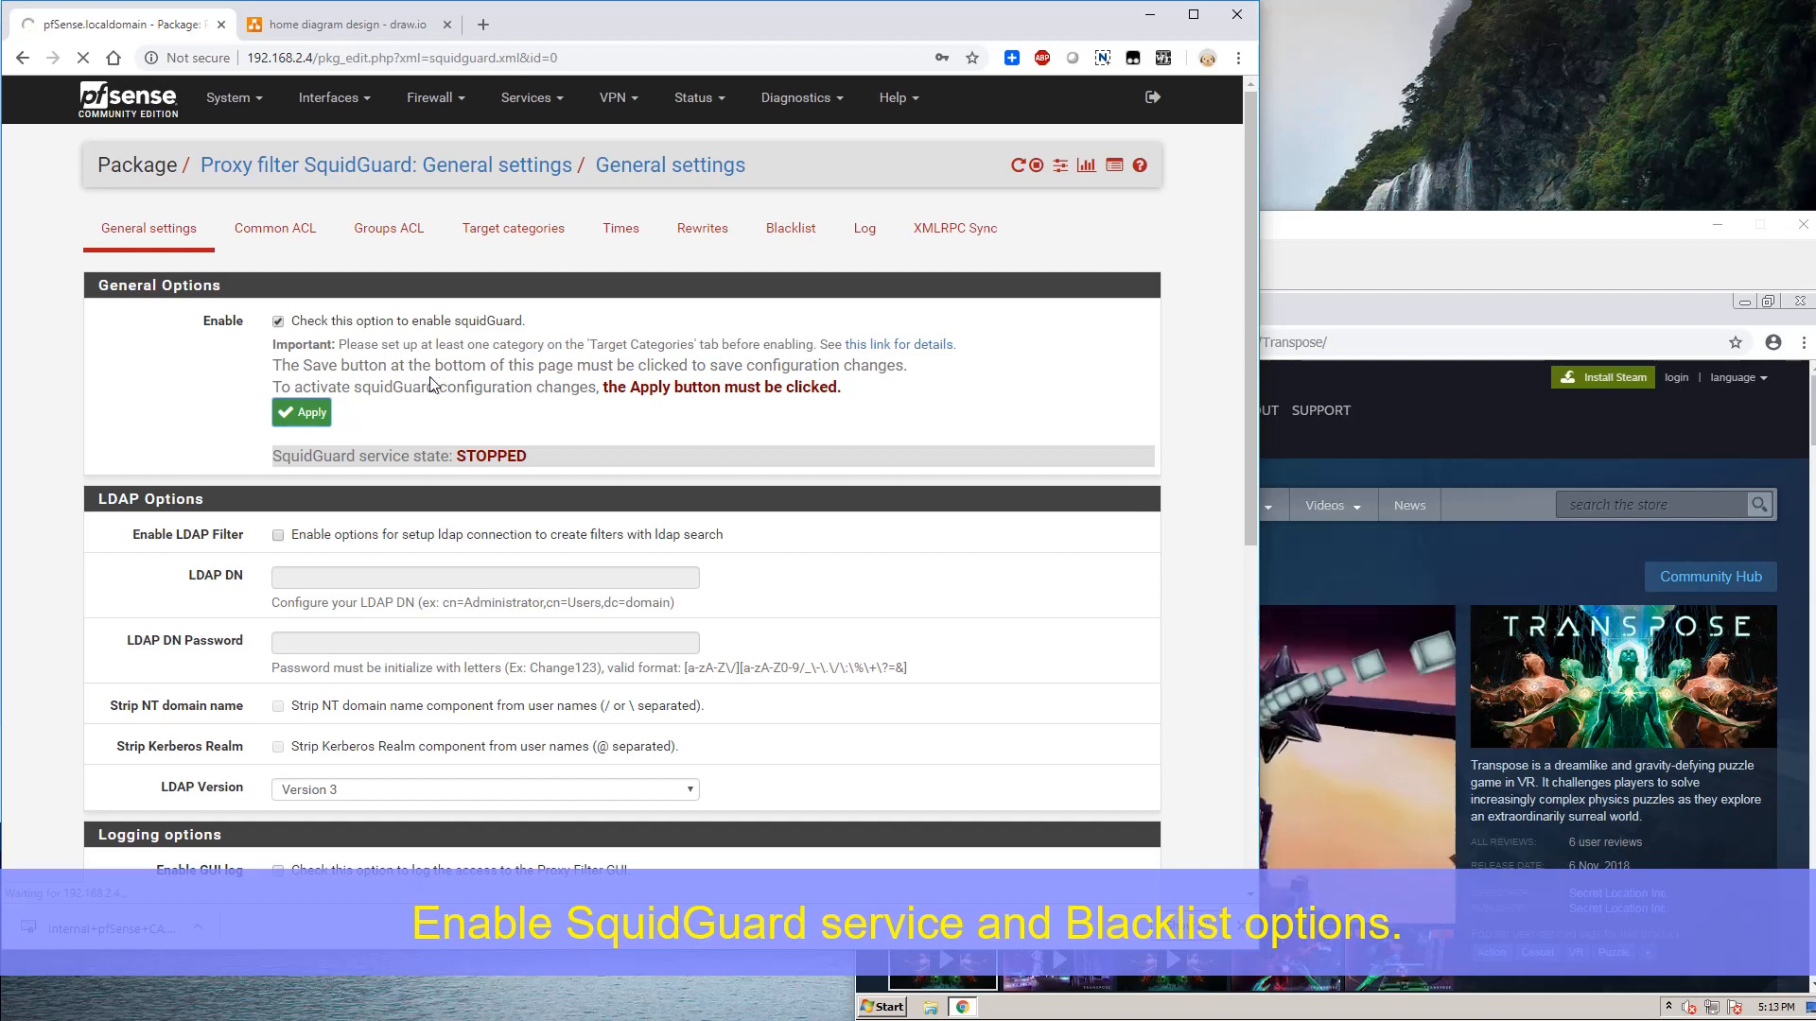
{"action": "left_click", "coordinate": [1380, 342]}
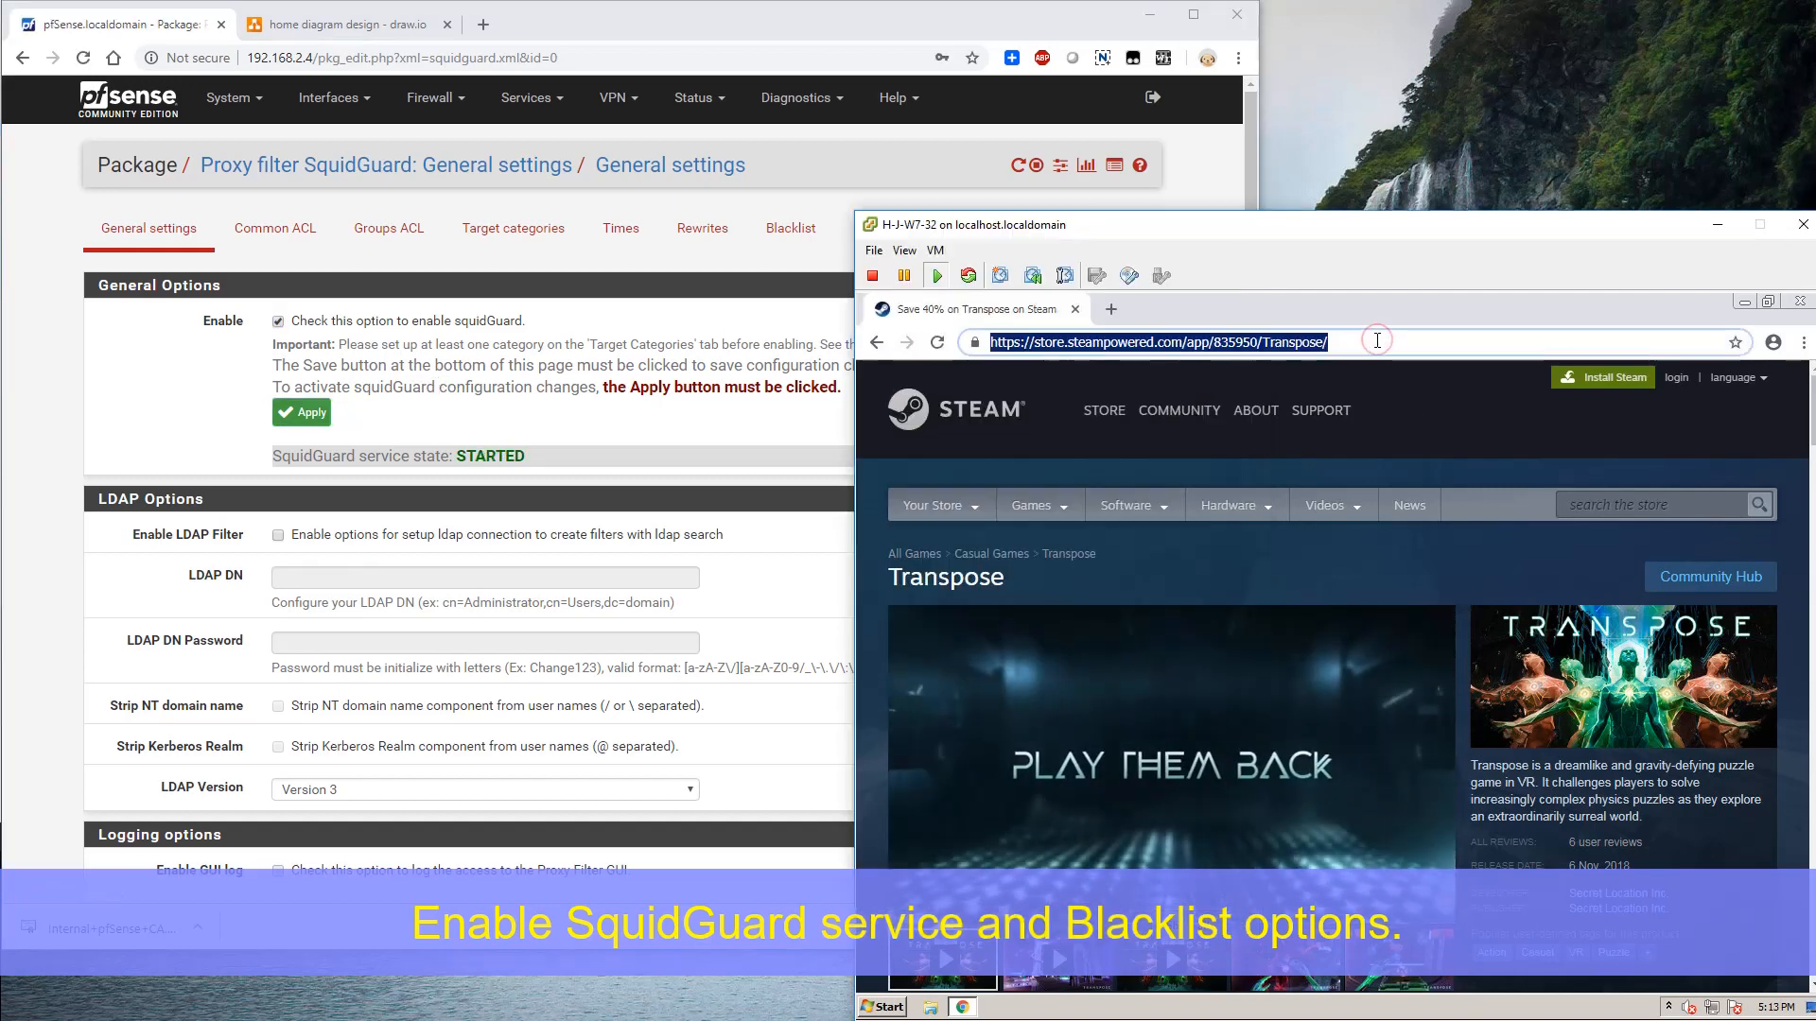
{"action": "type", "text": "www.google.ca"}
{"action": "key", "text": "Return"}
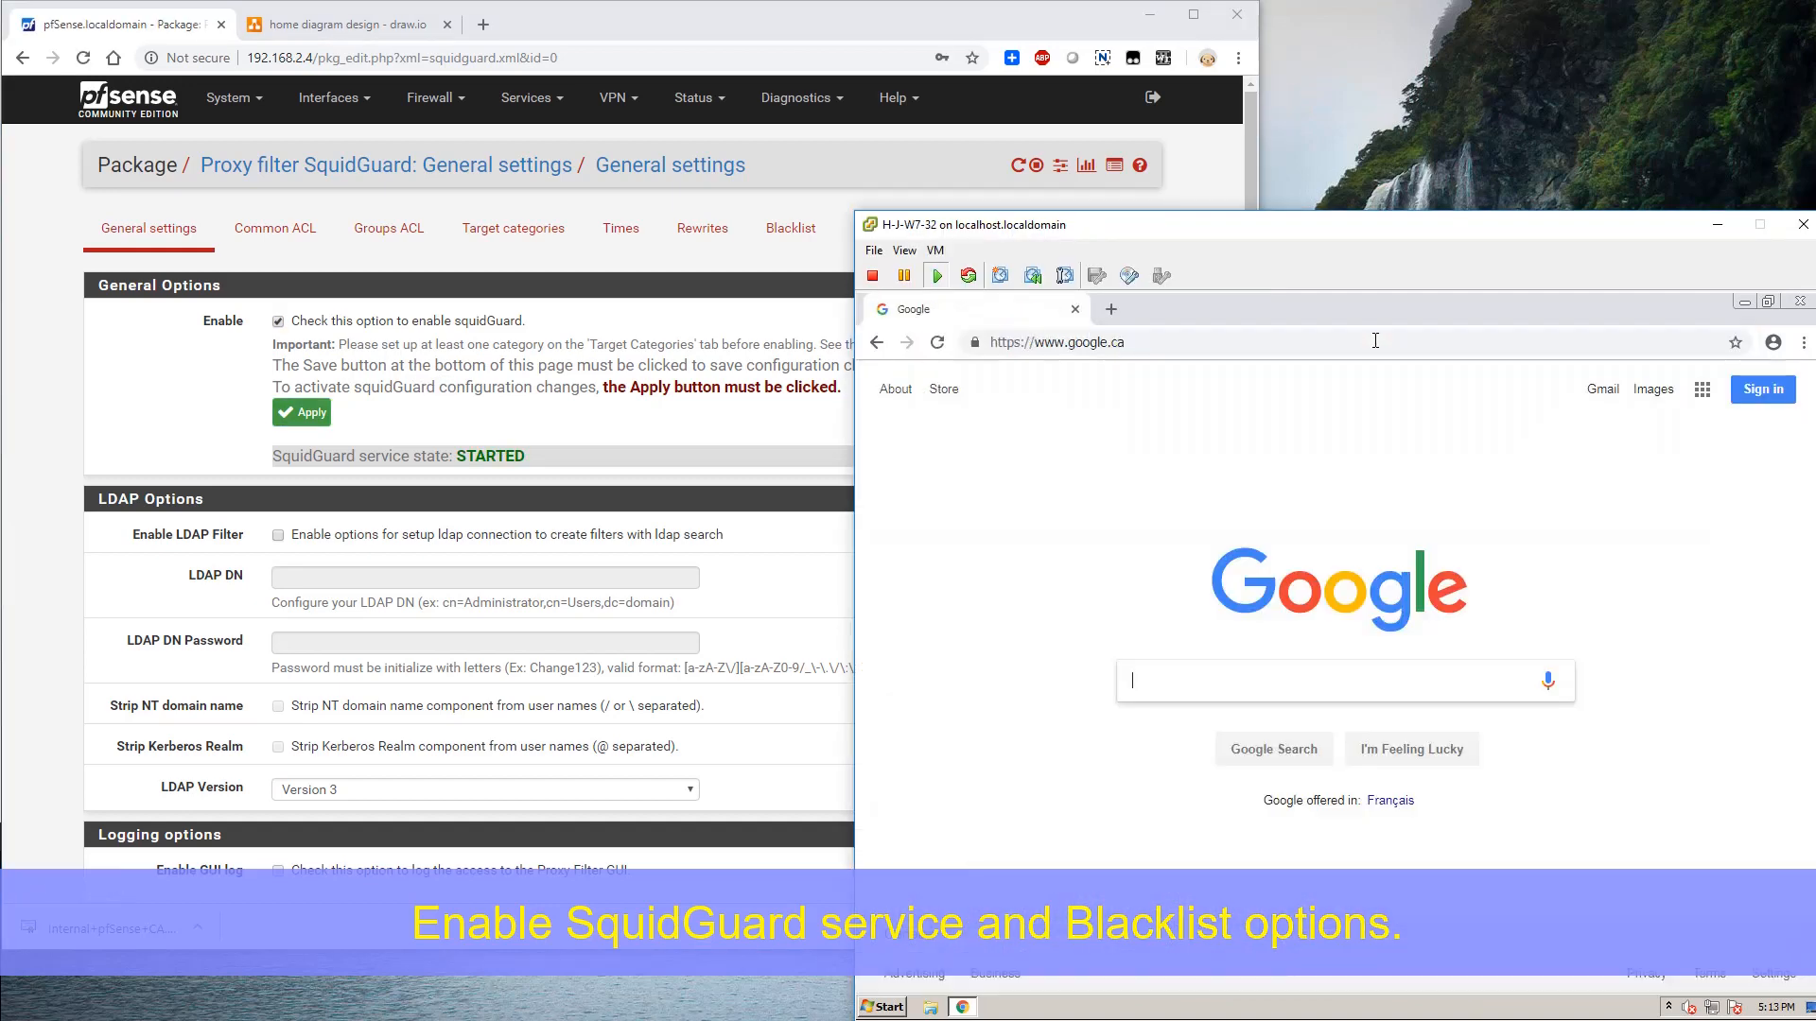
{"action": "type", "text": "news"}
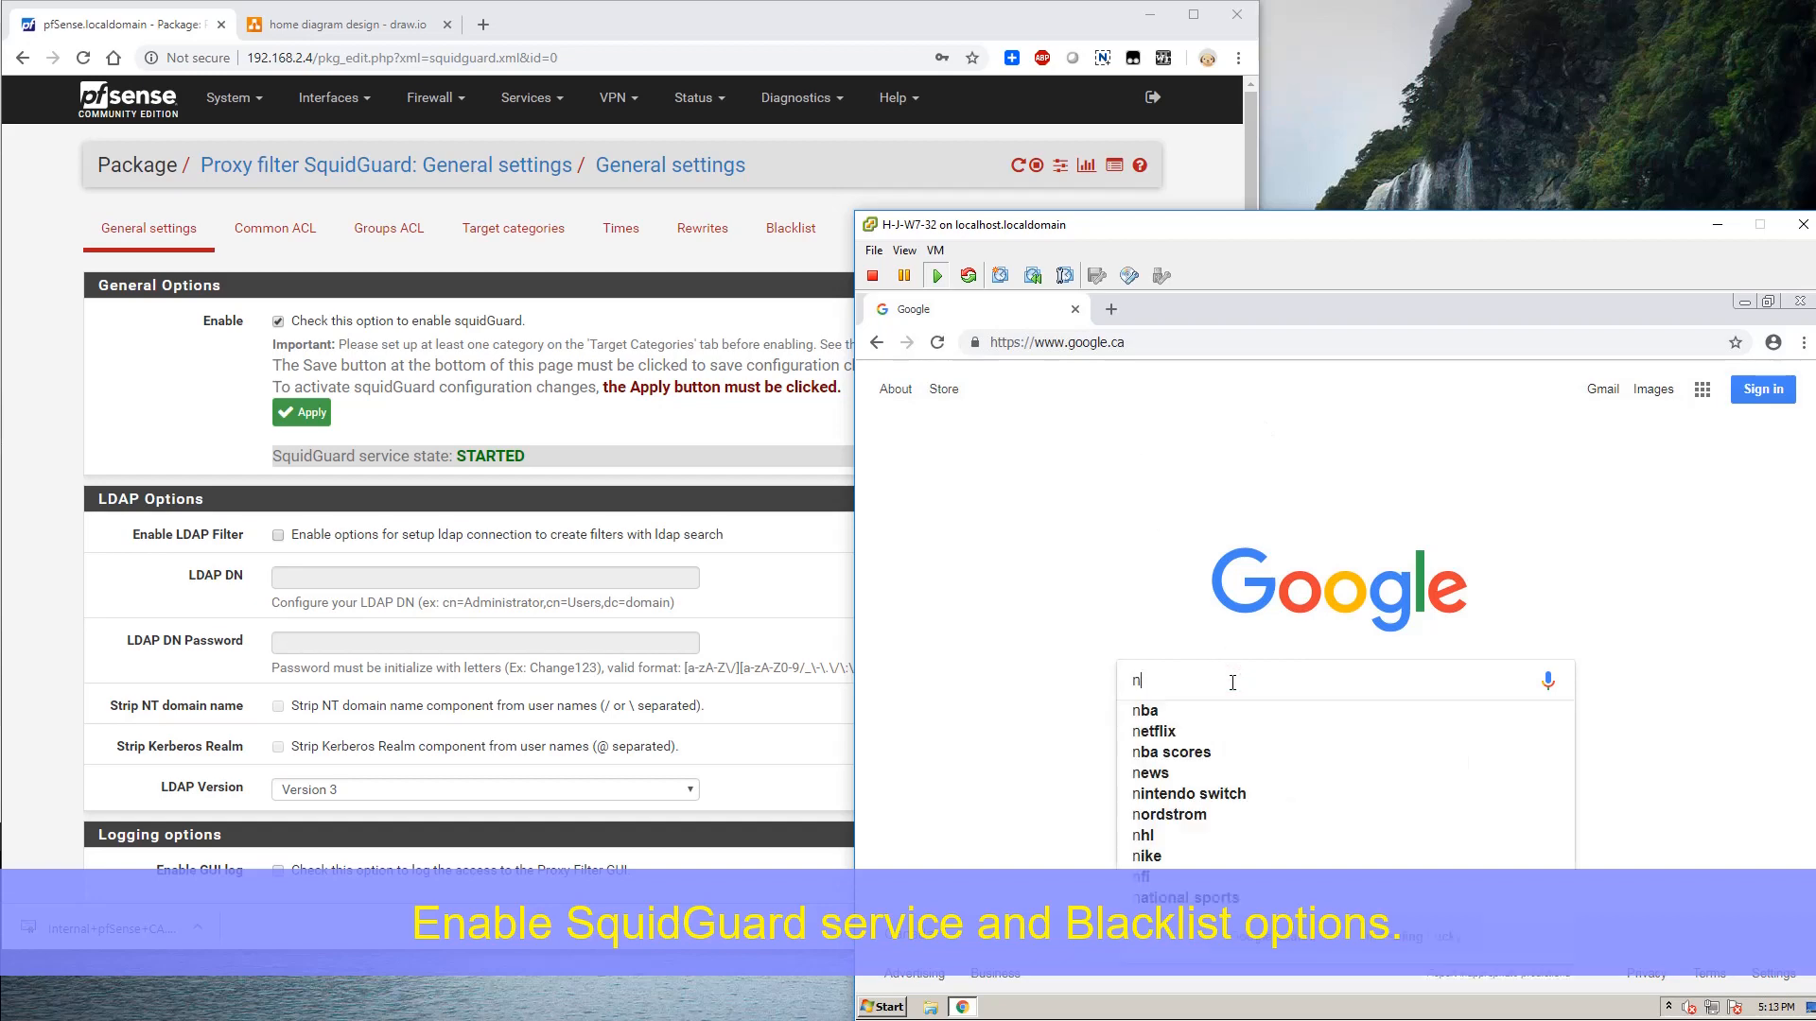
{"action": "key", "text": "Return"}
{"action": "left_click", "coordinate": [490, 443]}
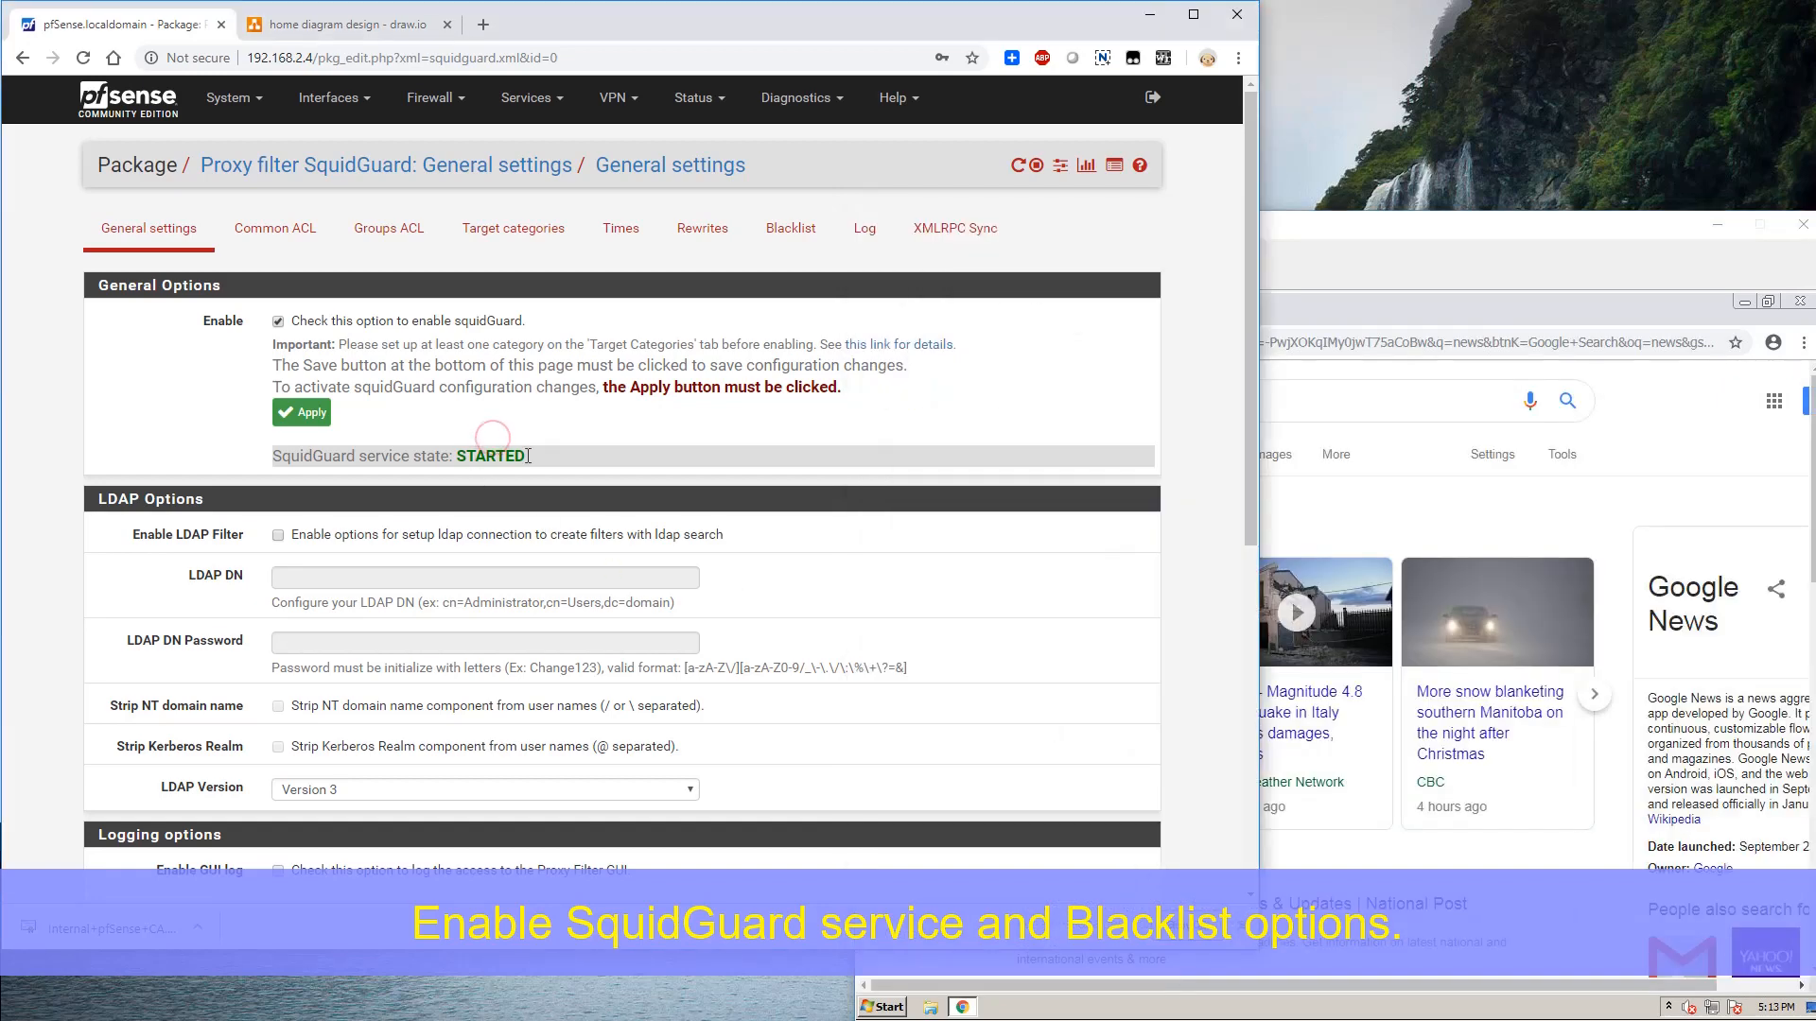
{"action": "left_click", "coordinate": [303, 412]}
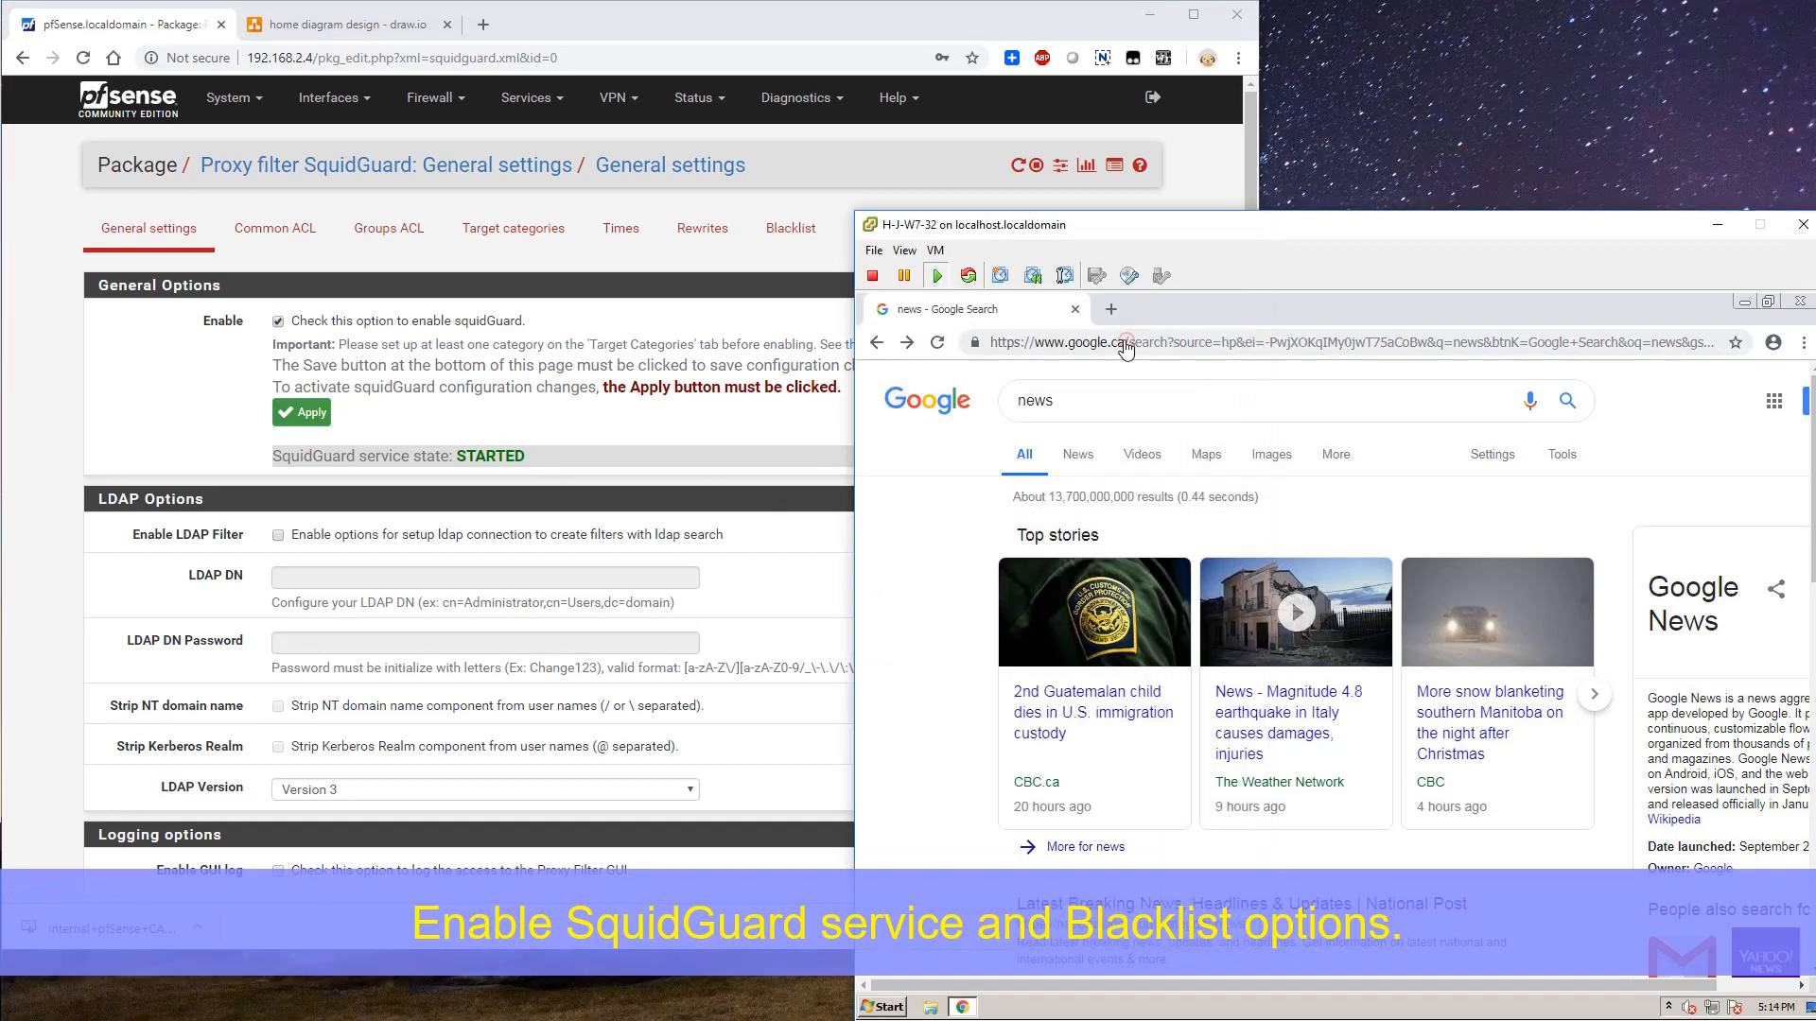
{"action": "left_click", "coordinate": [1125, 345]}
{"action": "type", "text": "www.fa"}
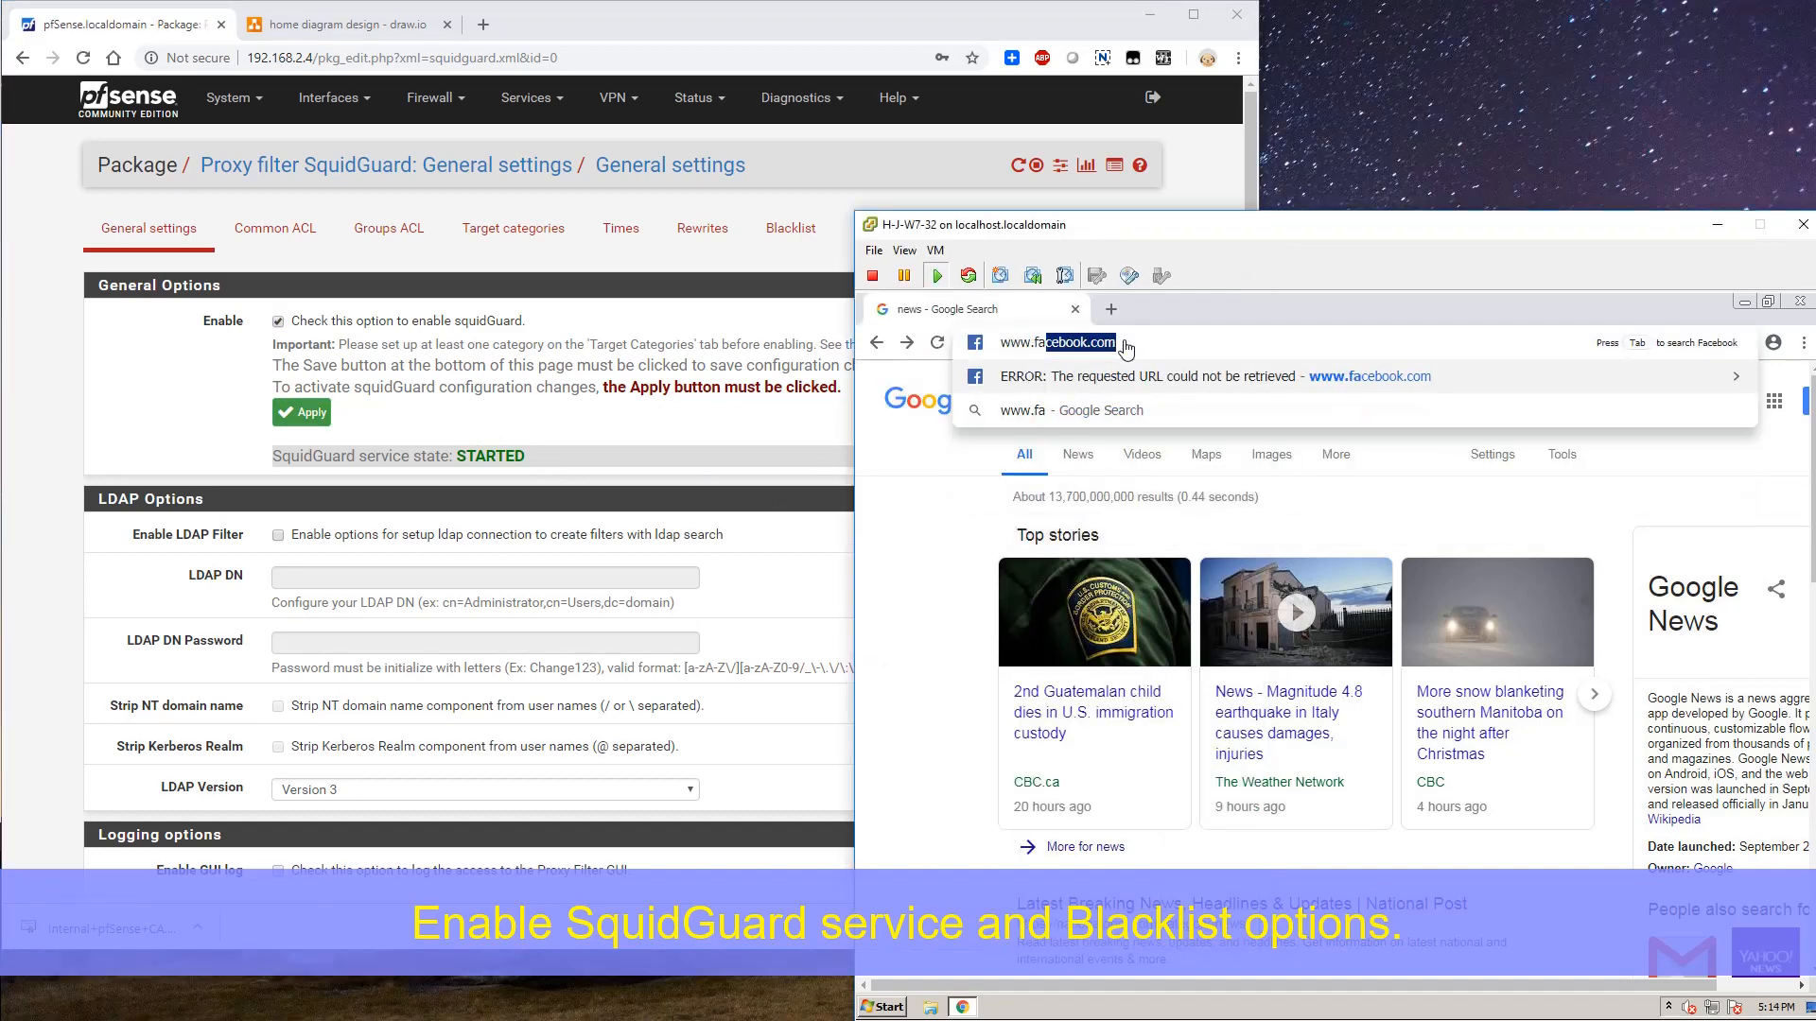
{"action": "key", "text": "Return"}
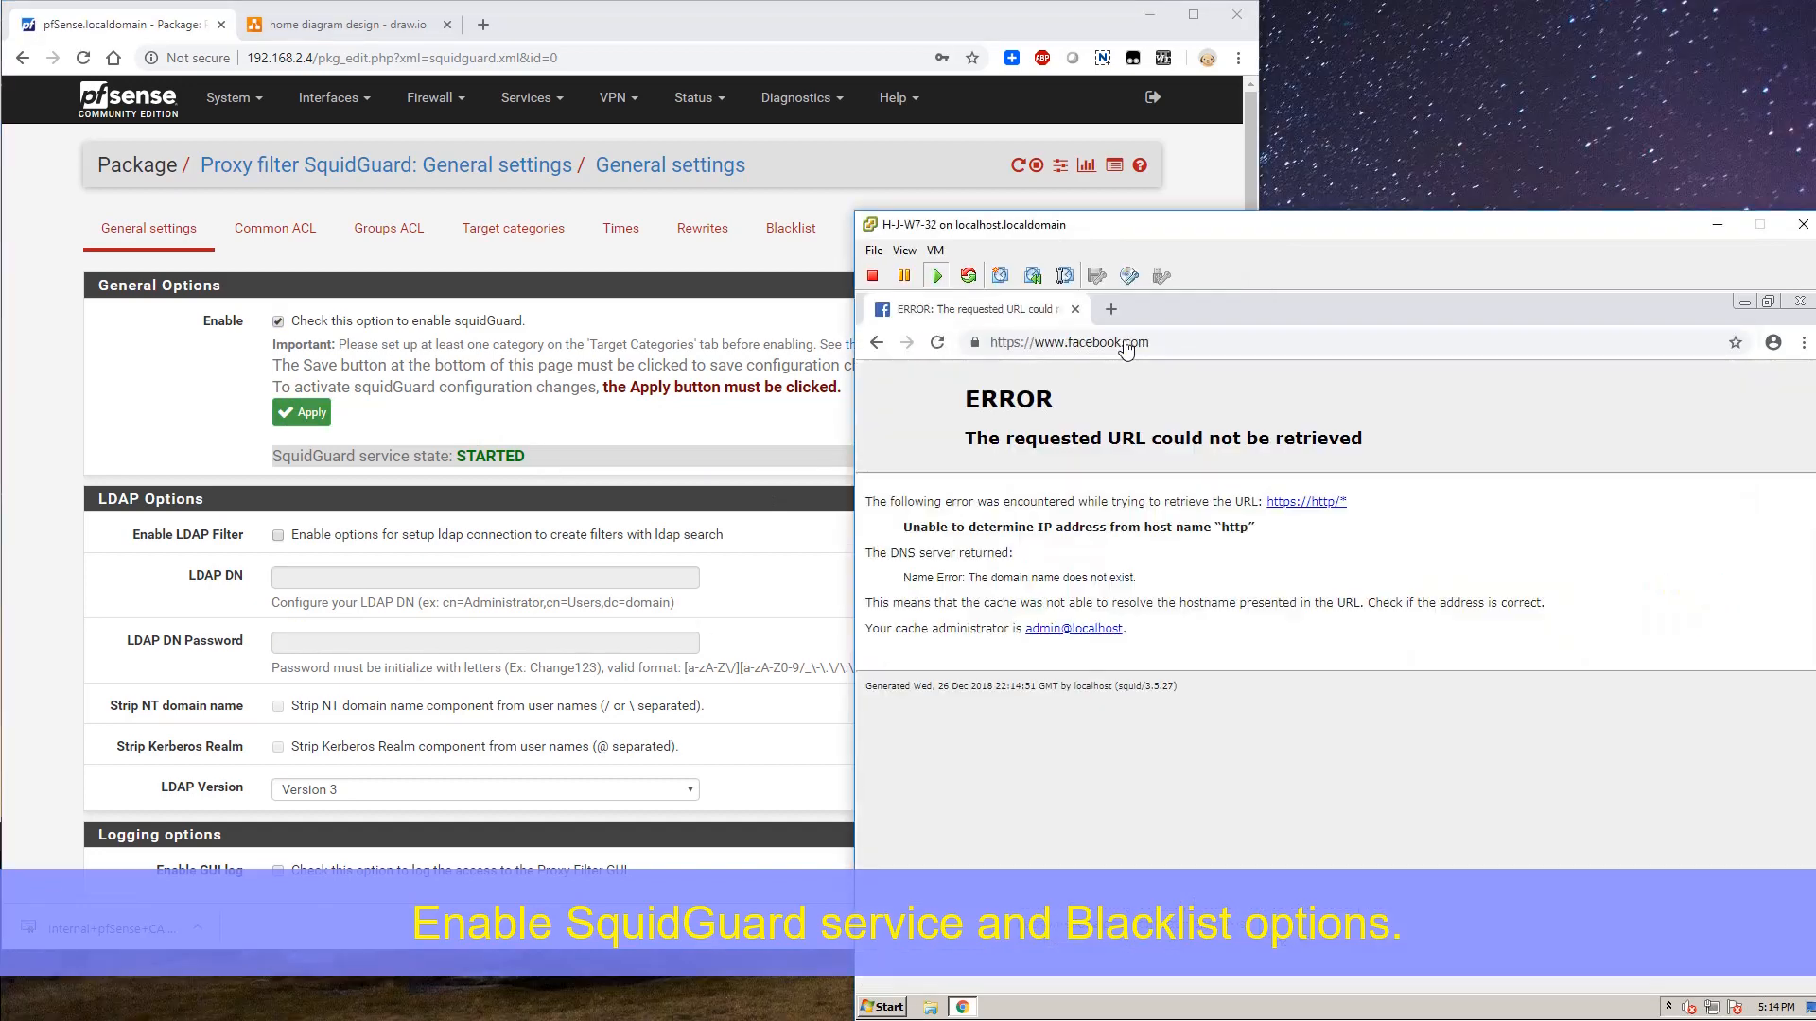
{"action": "left_click", "coordinate": [789, 450]}
{"action": "scroll", "coordinate": [789, 450], "scroll_direction": "down", "scroll_amount": 7}
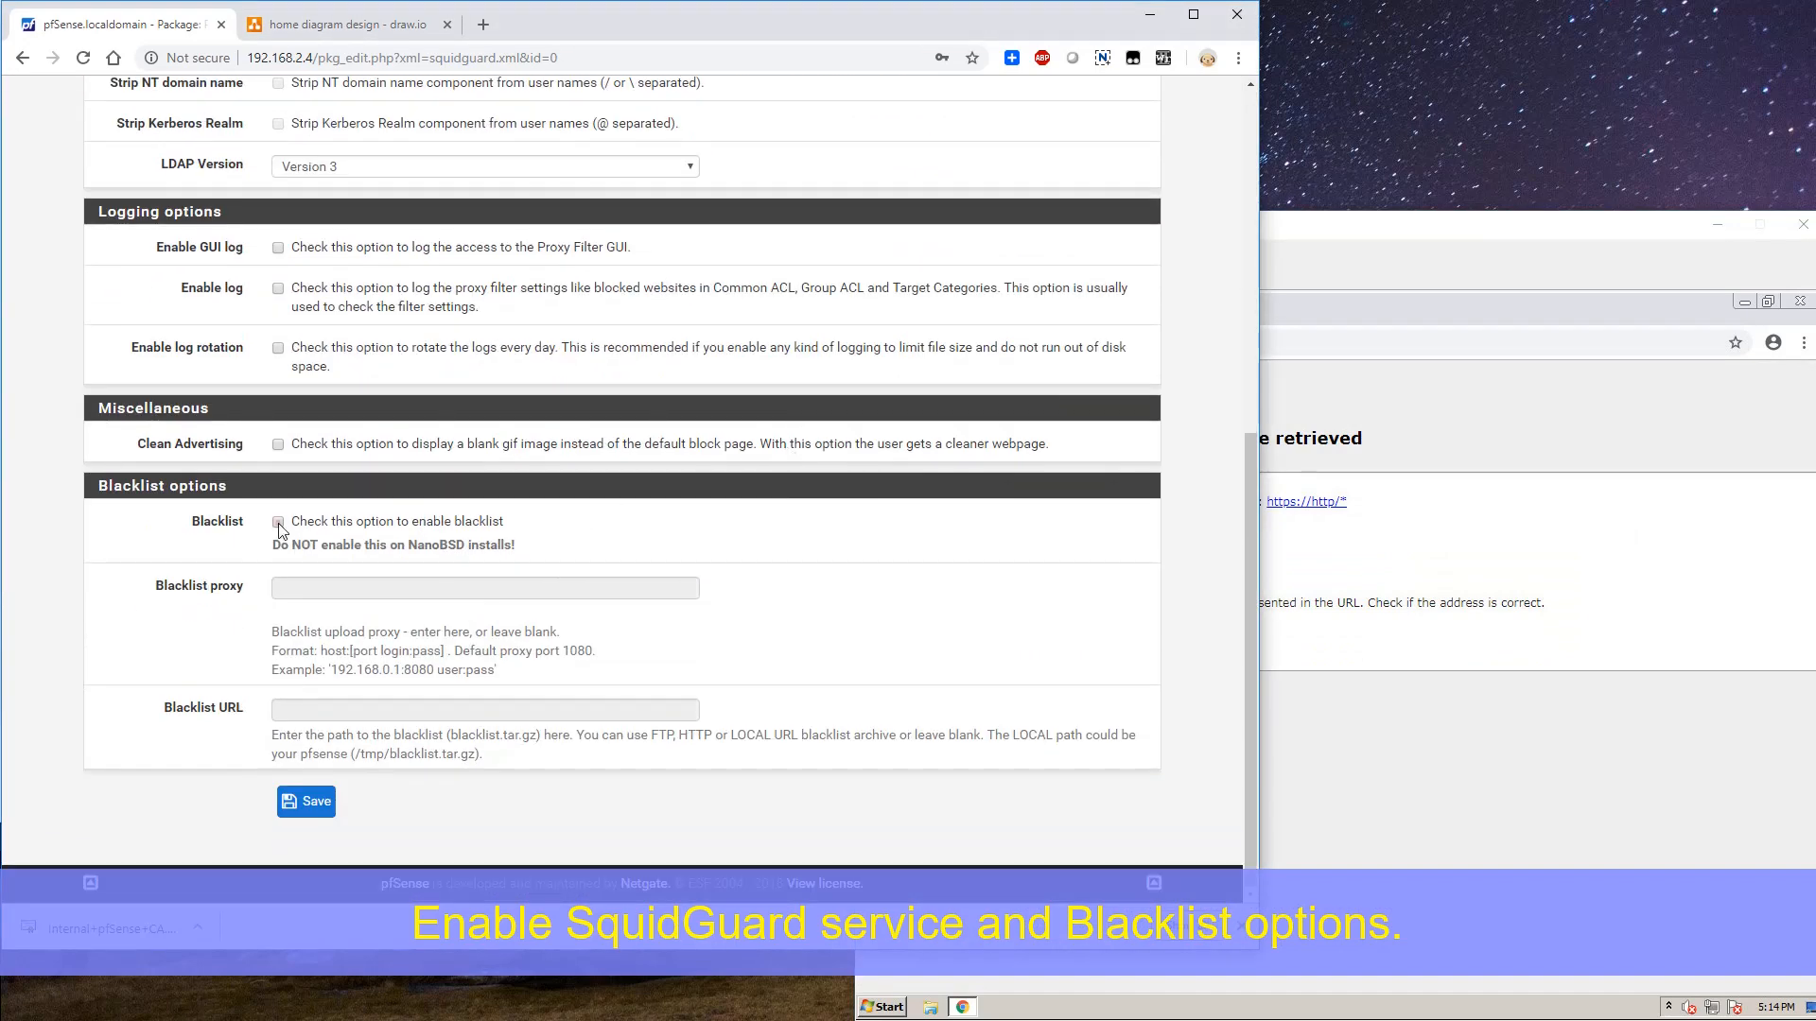
{"action": "left_click", "coordinate": [278, 524]}
{"action": "left_click", "coordinate": [368, 707]}
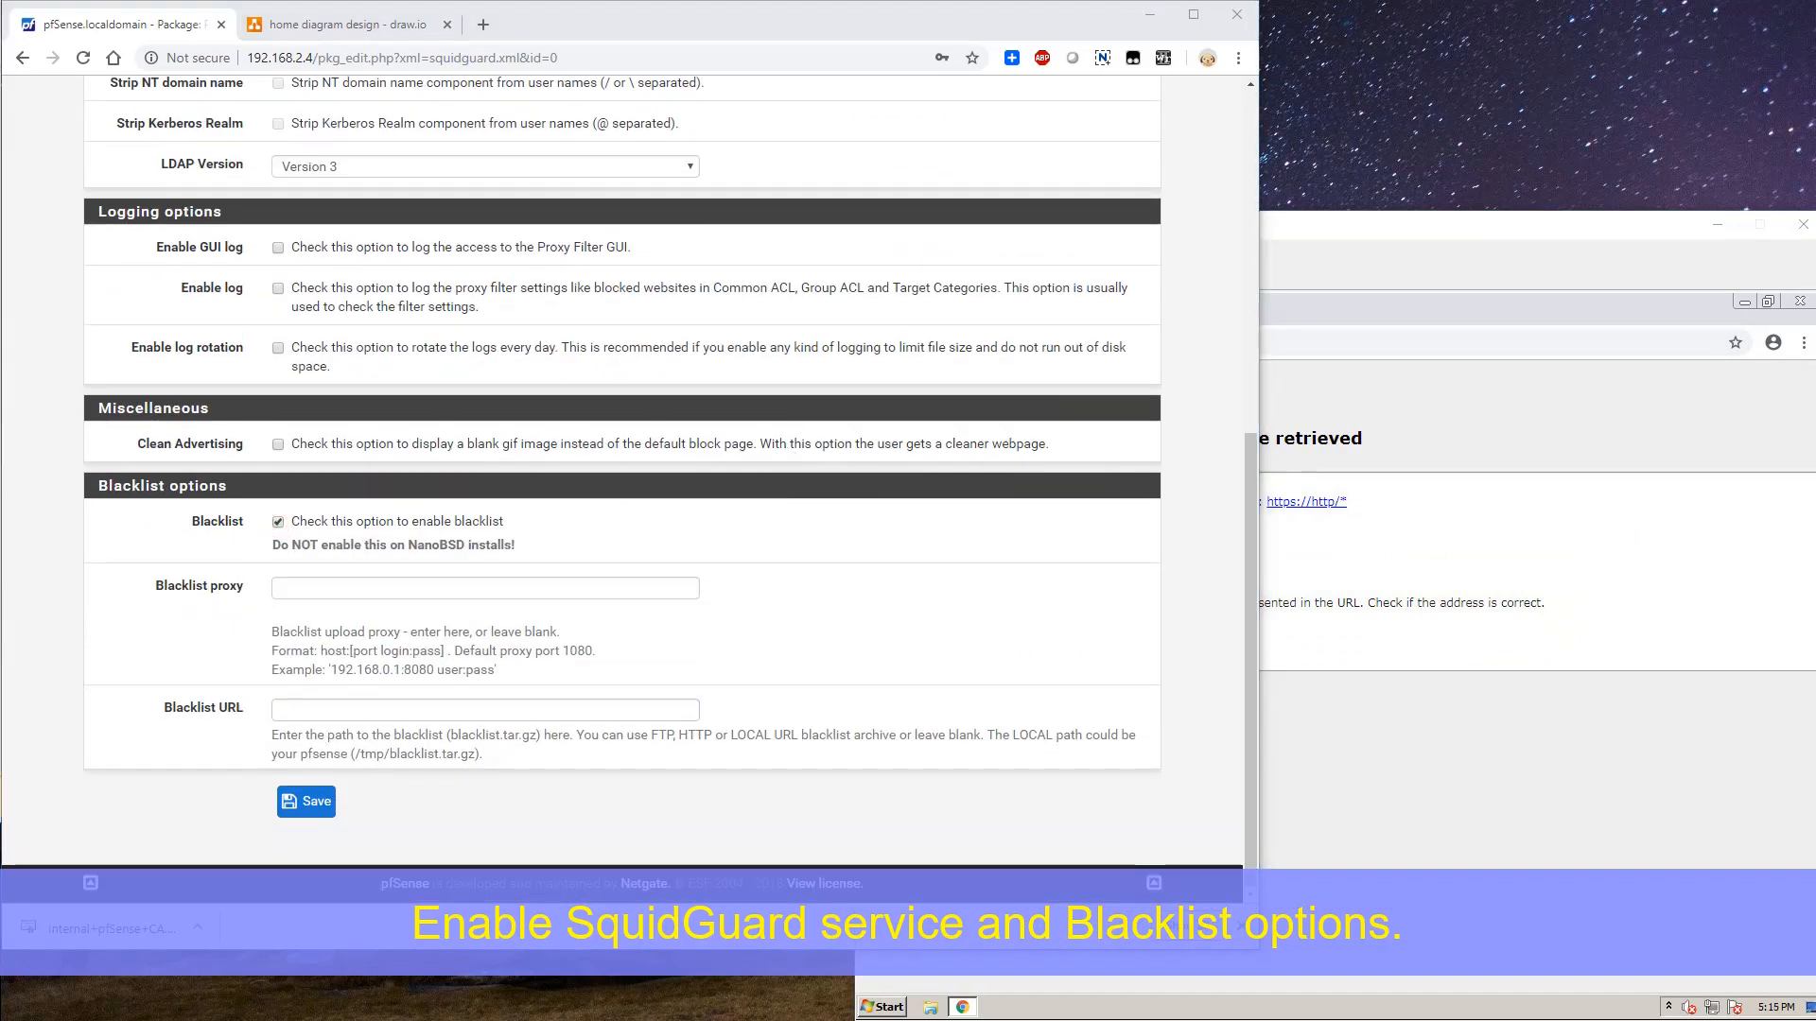
{"action": "right_click", "coordinate": [374, 707]}
{"action": "left_click", "coordinate": [417, 598]}
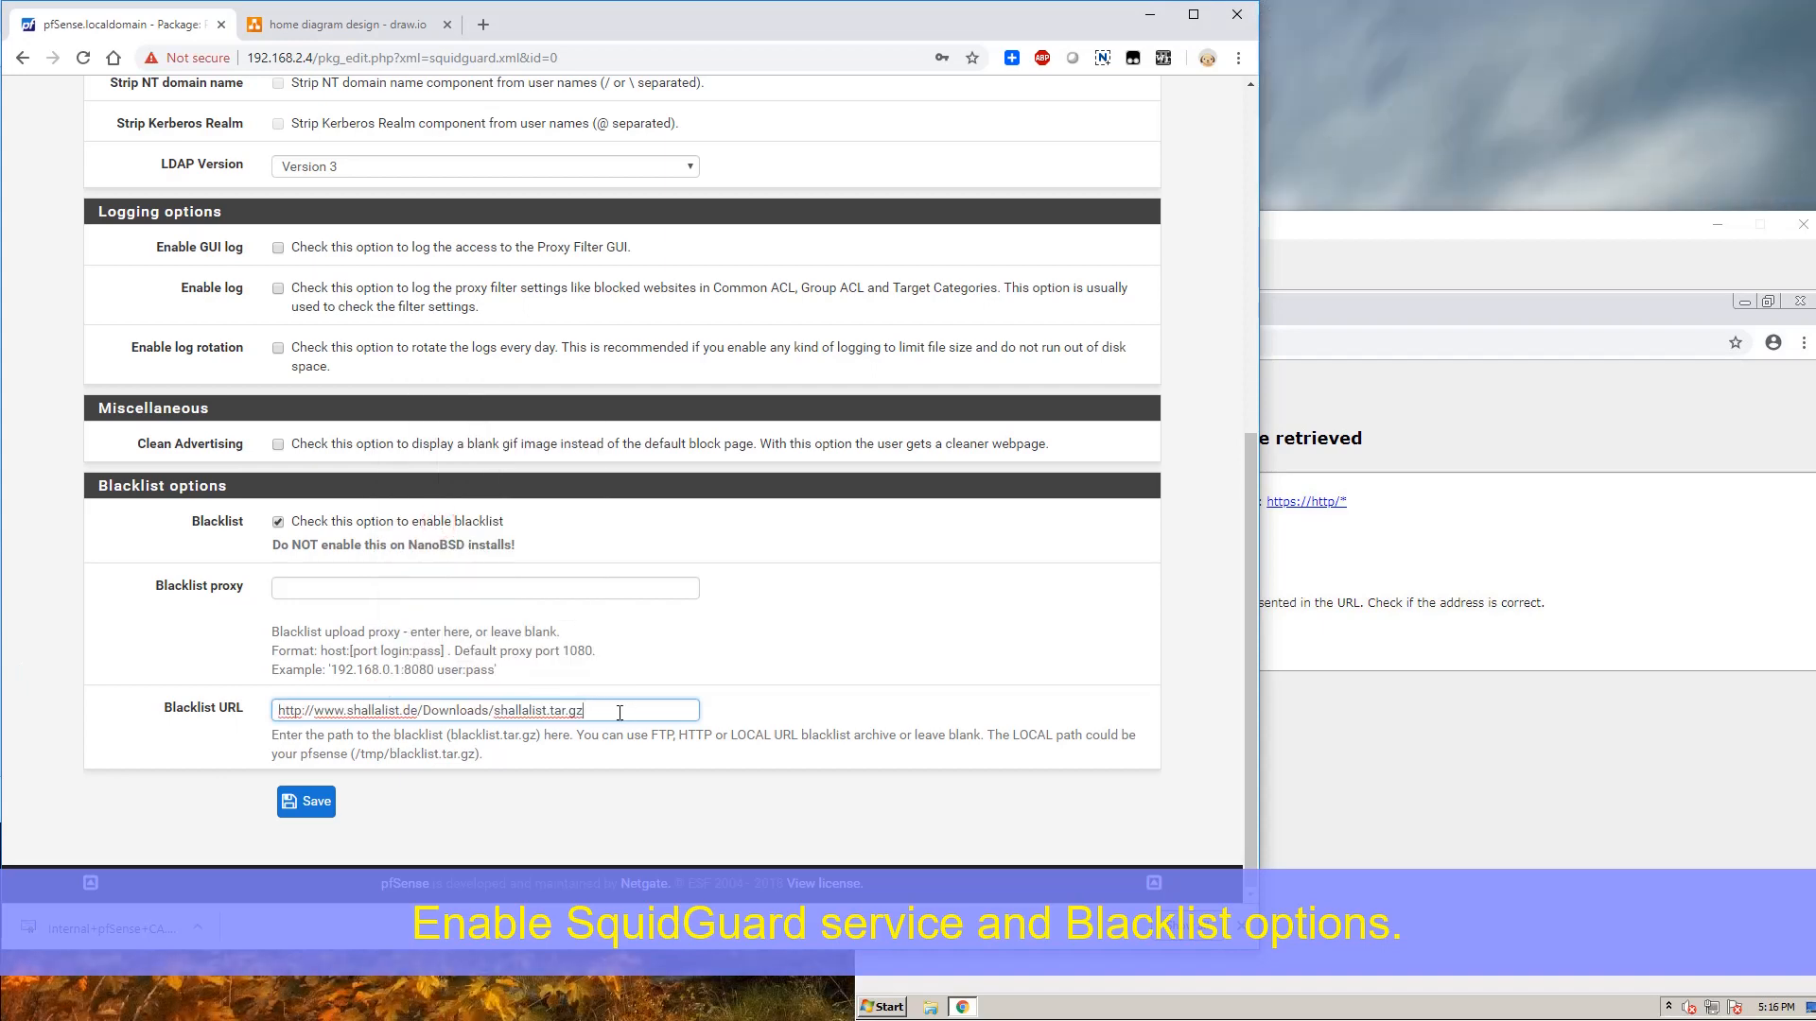
{"action": "left_click", "coordinate": [330, 803]}
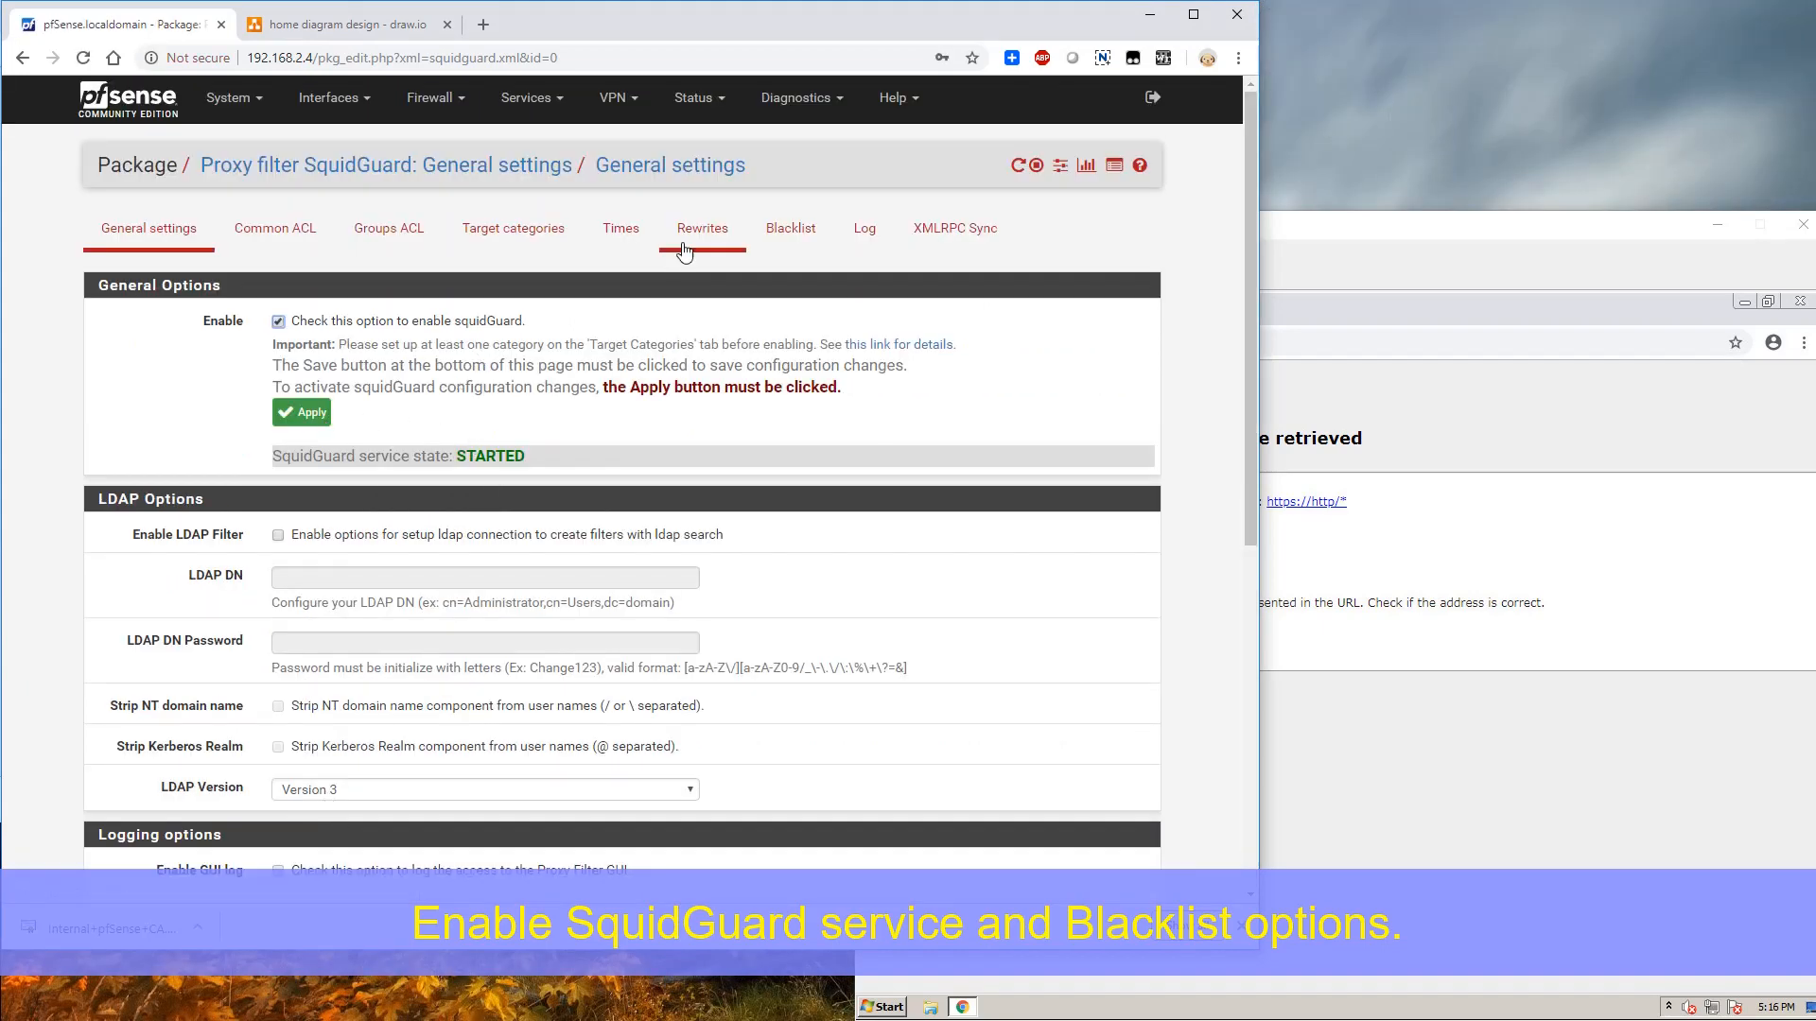
Download the Shalla blacklist archive into squidGuard and review the blacklist update log
{"action": "left_click", "coordinate": [791, 228]}
{"action": "left_click", "coordinate": [137, 434]}
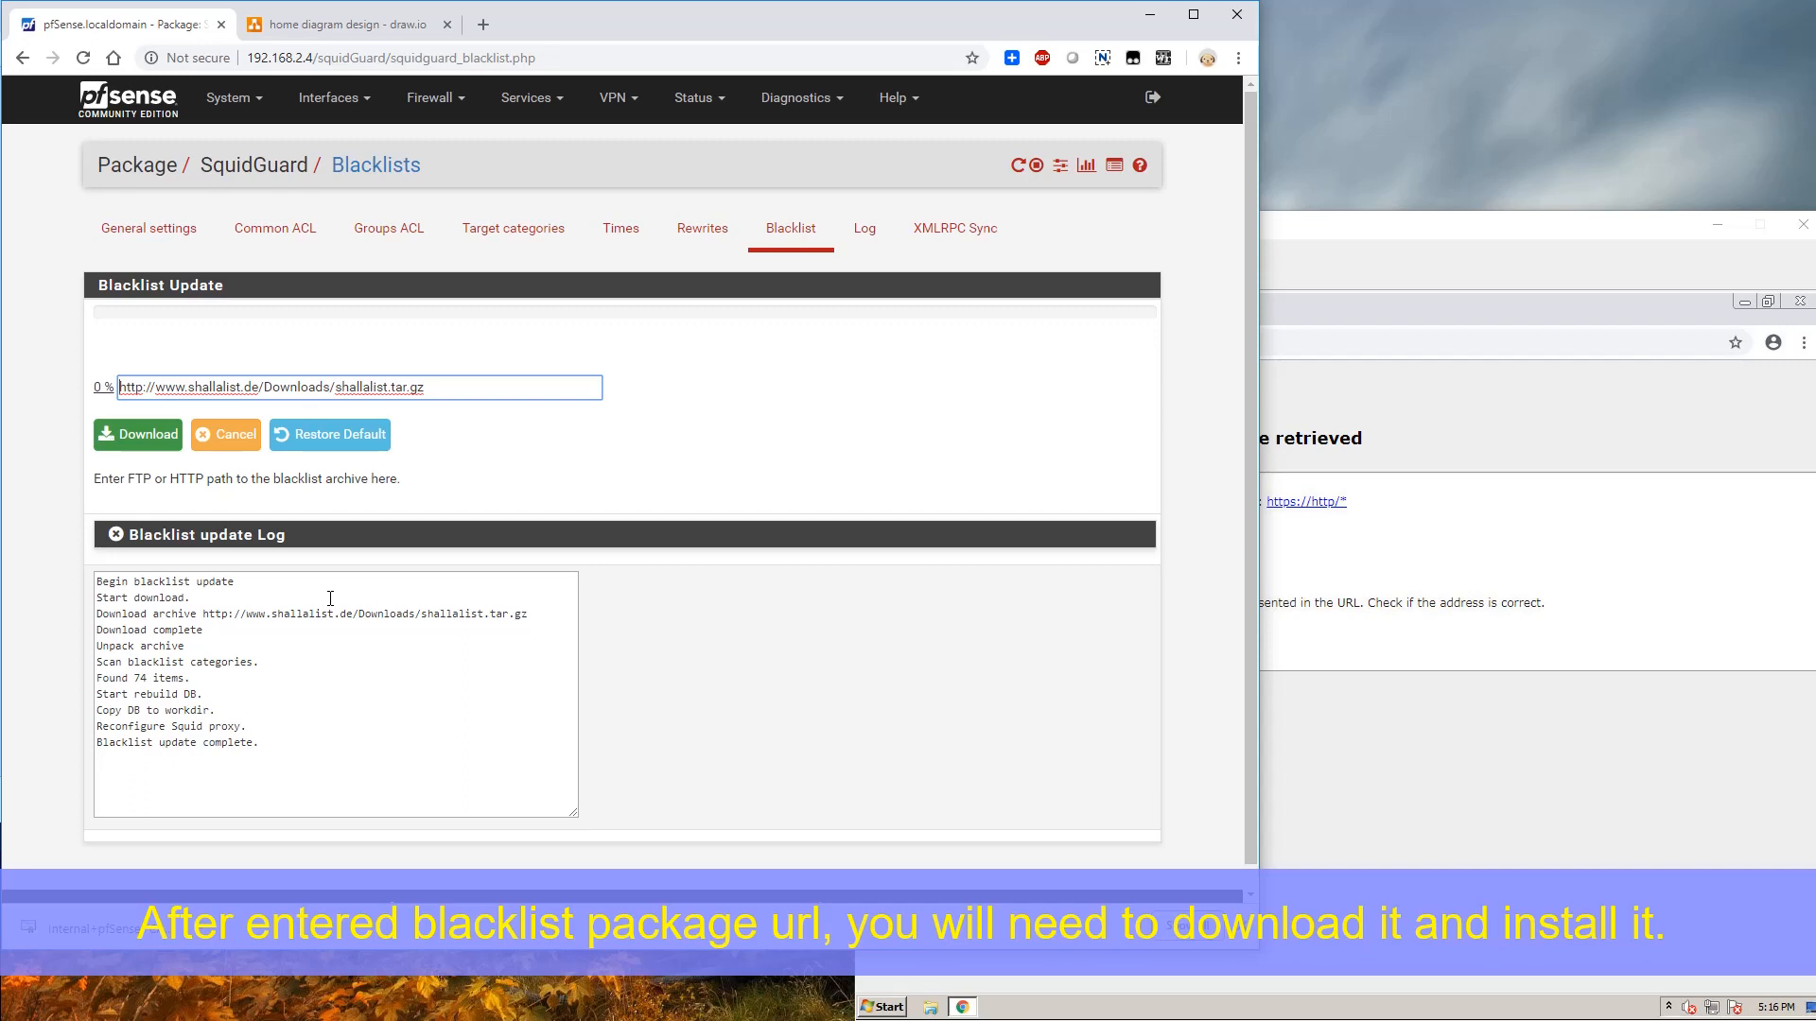
{"action": "left_click_drag", "start_coordinate": [292, 754], "coordinate": [156, 579]}
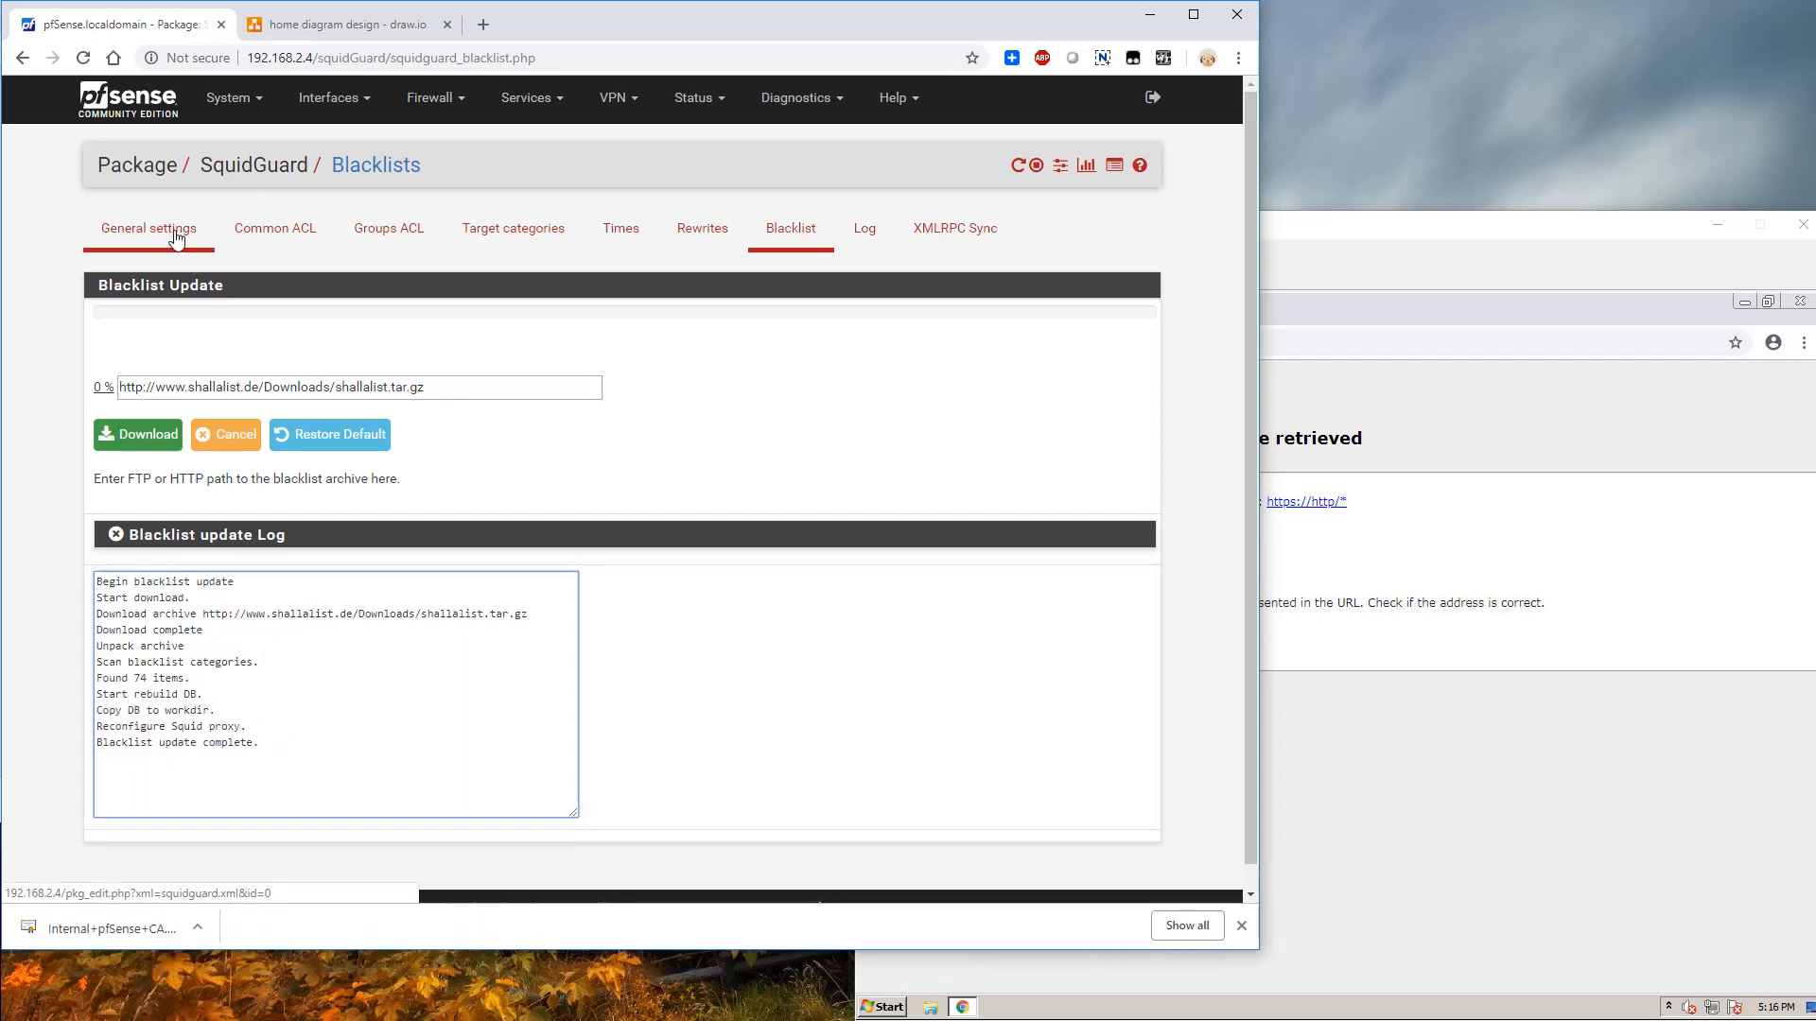
Examine the blacklist categories and their access options in squidGuard's Common ACL target rules list
{"action": "left_click", "coordinate": [176, 239]}
{"action": "scroll", "coordinate": [260, 369], "scroll_direction": "down", "scroll_amount": 5}
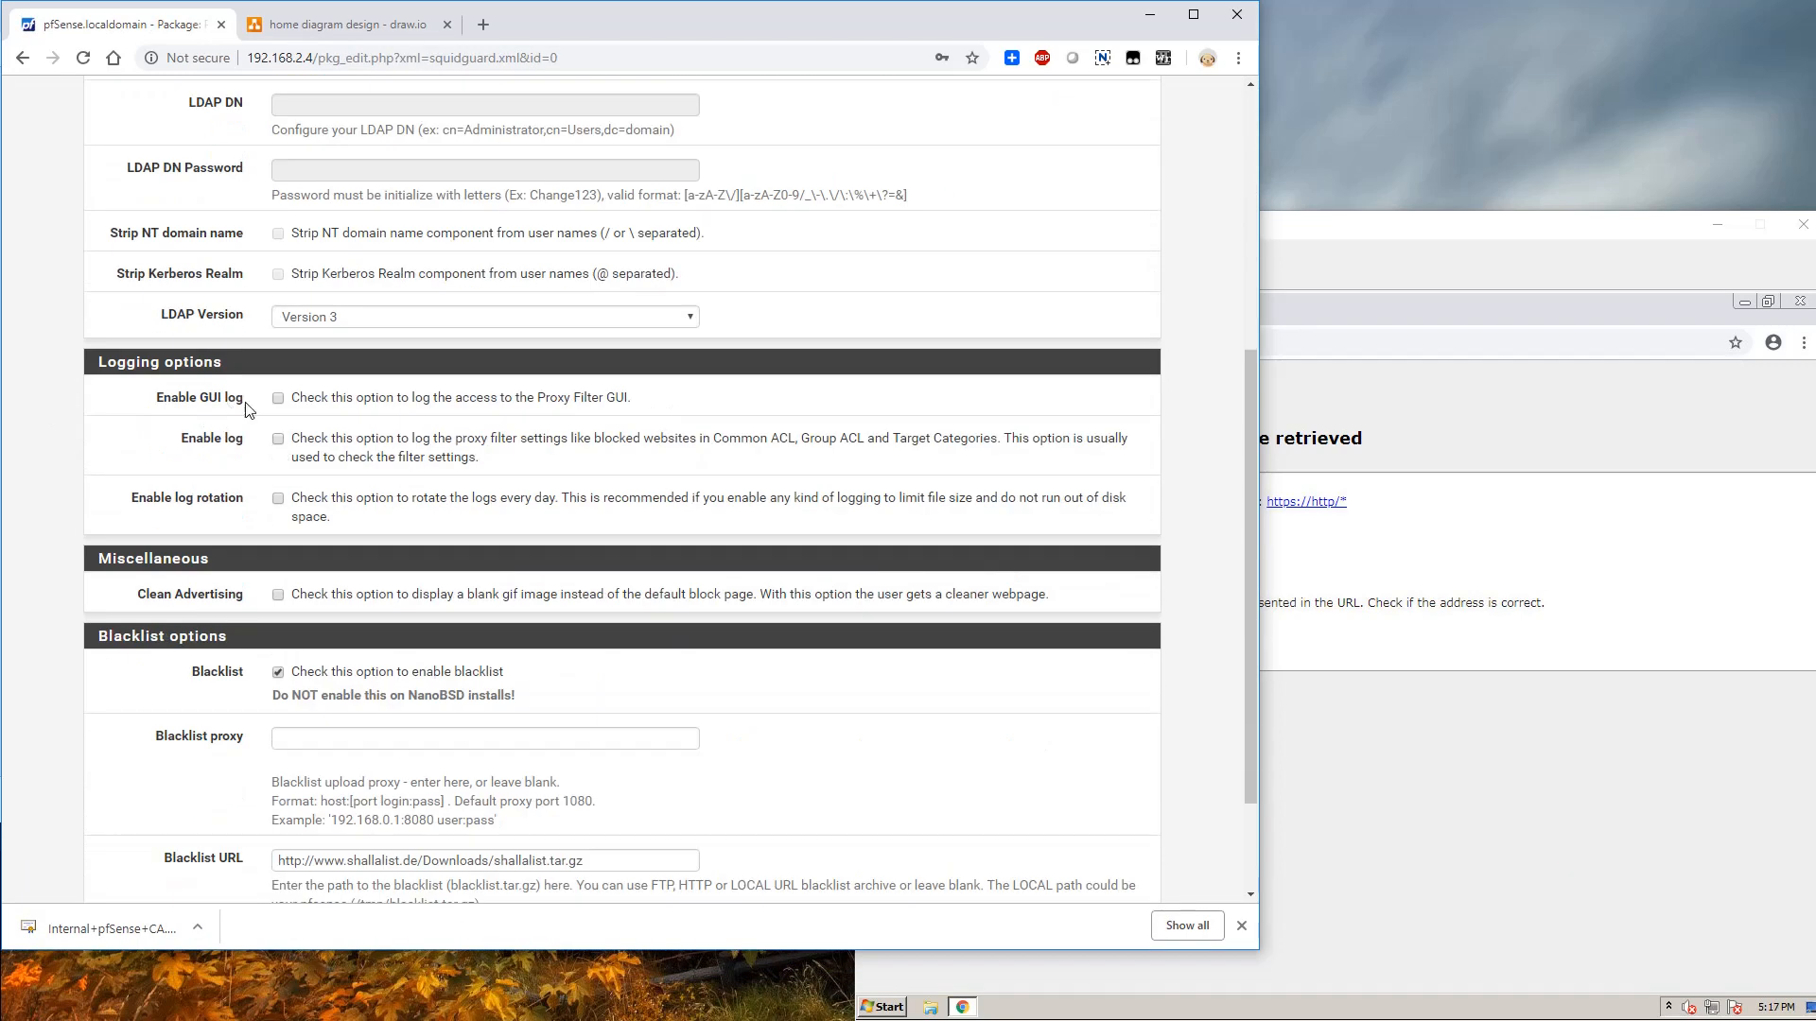
{"action": "scroll", "coordinate": [258, 479], "scroll_direction": "down", "scroll_amount": 2}
{"action": "scroll", "coordinate": [325, 568], "scroll_direction": "up", "scroll_amount": 7}
{"action": "left_click", "coordinate": [275, 228]}
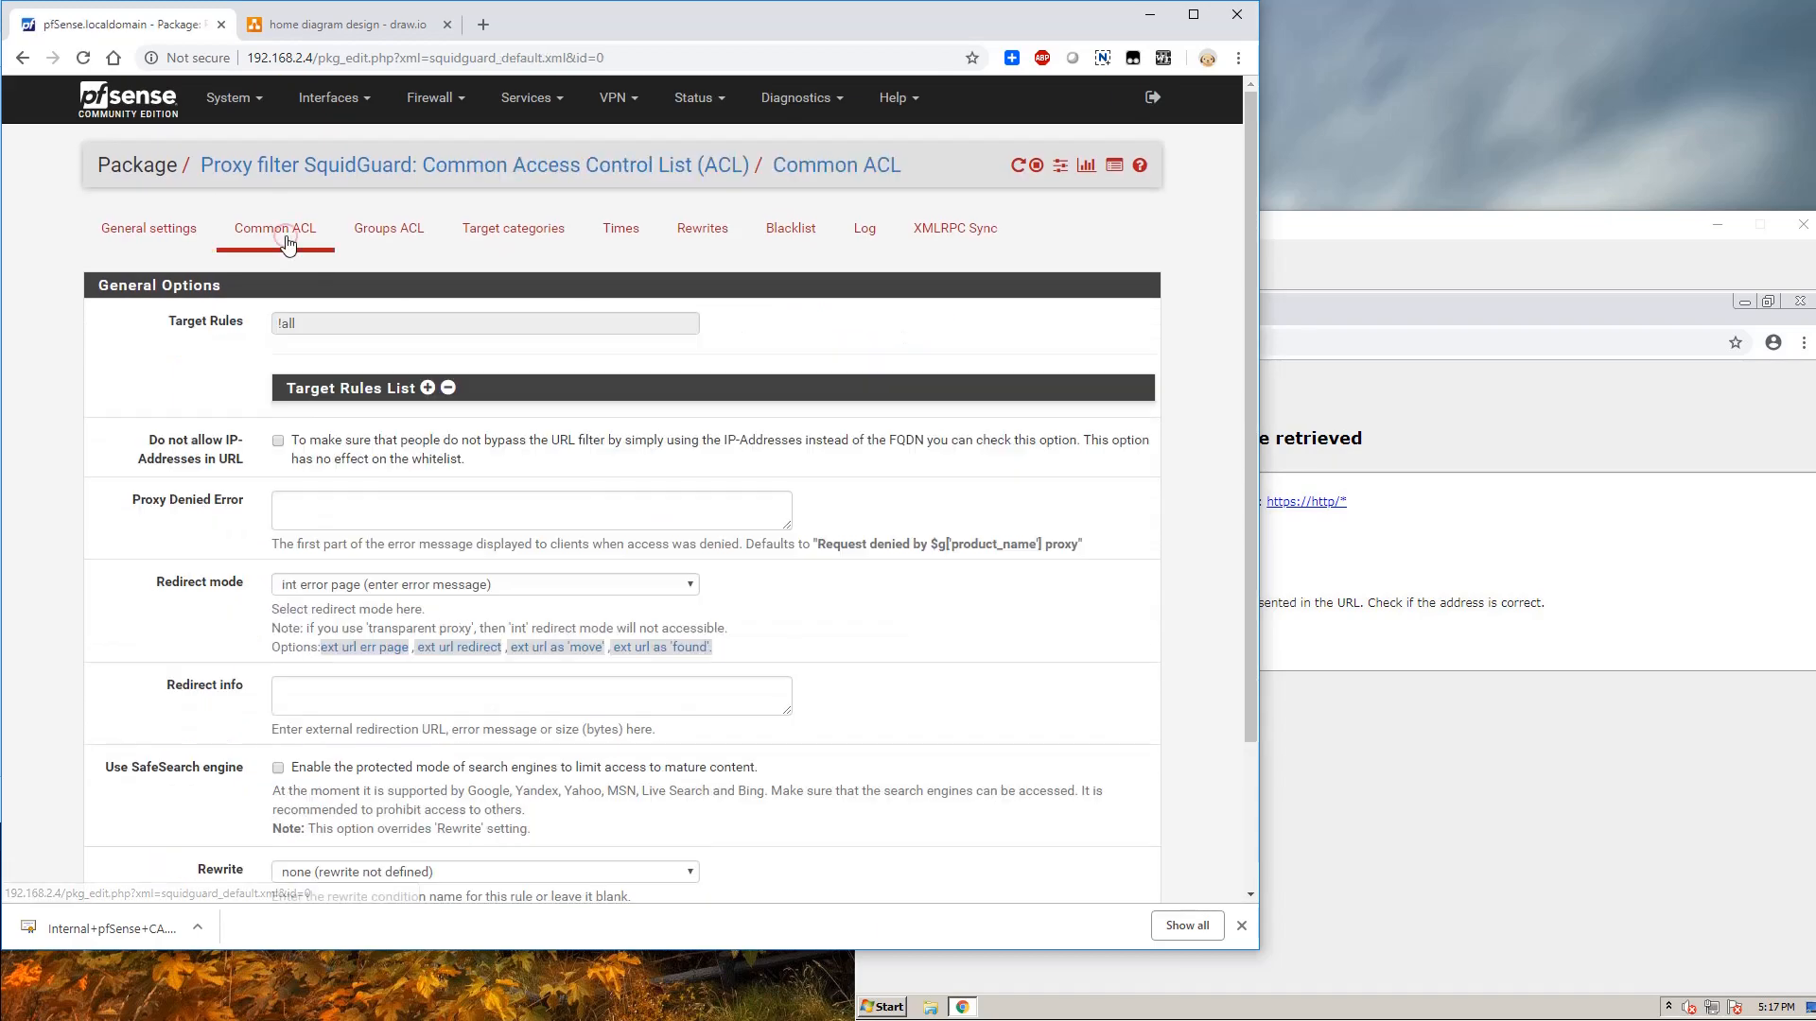
{"action": "left_click", "coordinate": [427, 388]}
{"action": "scroll", "coordinate": [456, 596], "scroll_direction": "down", "scroll_amount": 6}
{"action": "scroll", "coordinate": [455, 596], "scroll_direction": "down", "scroll_amount": 10}
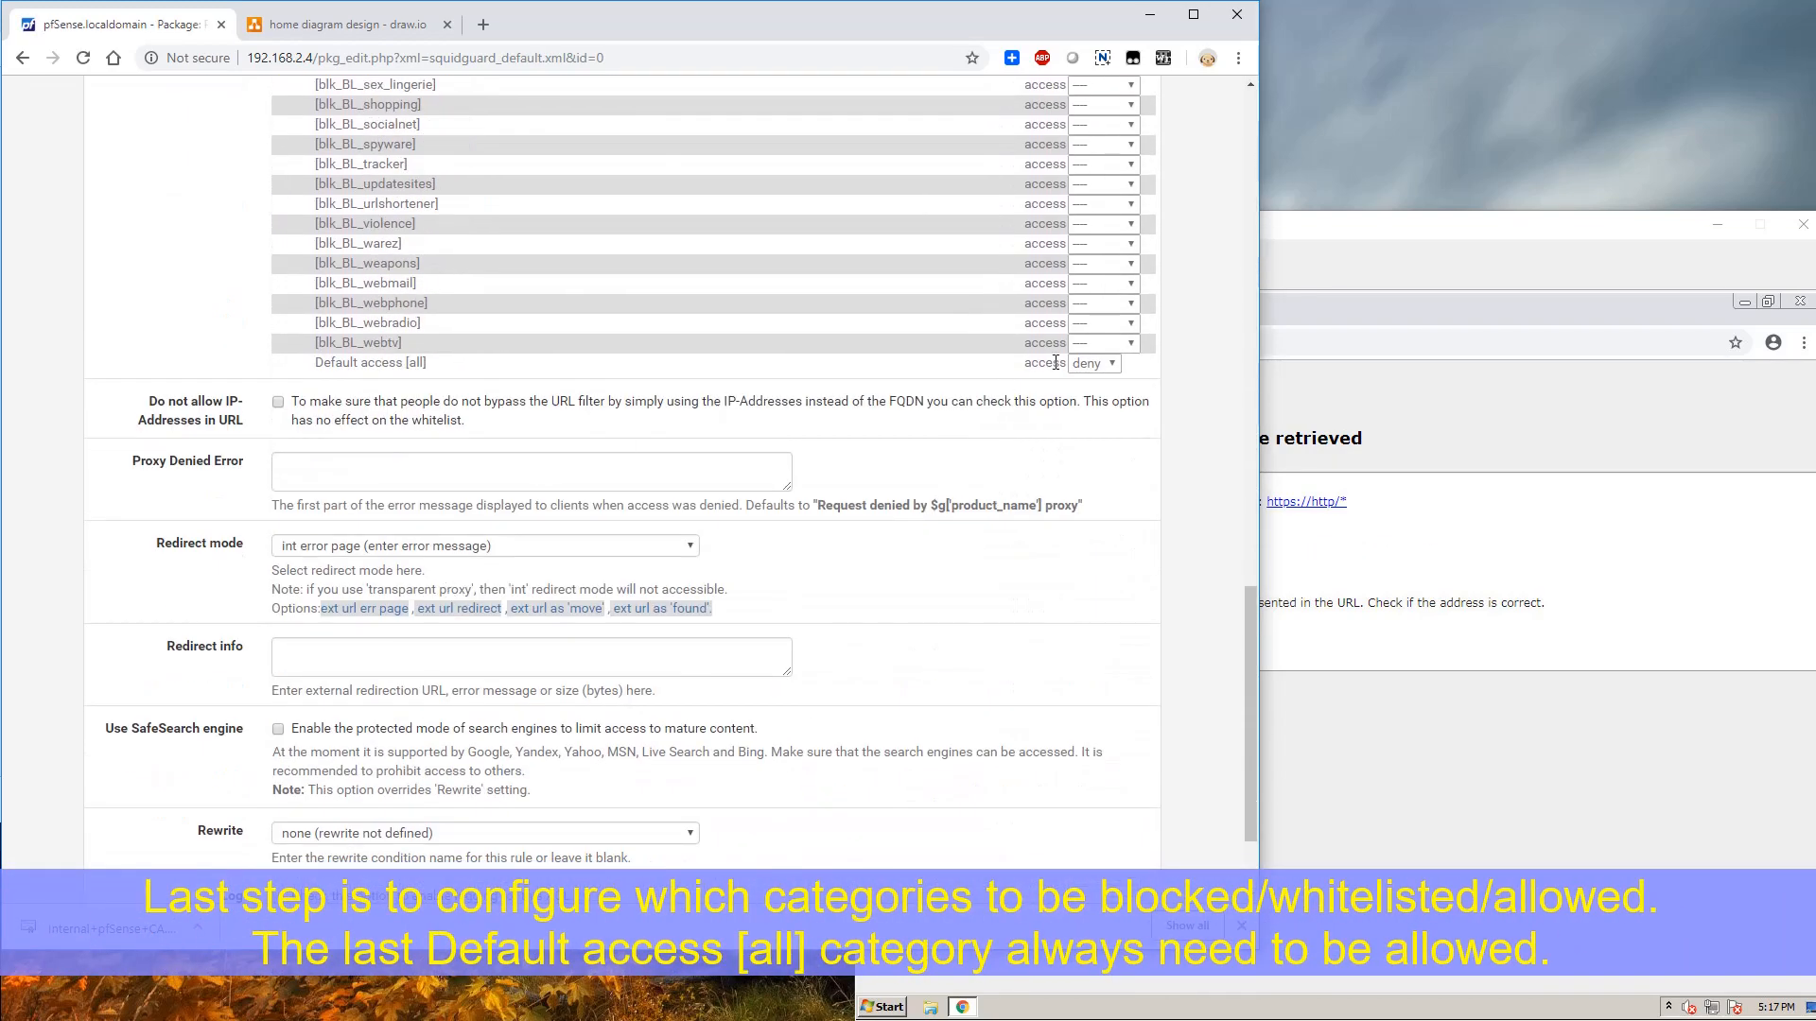
{"action": "scroll", "coordinate": [695, 429], "scroll_direction": "up", "scroll_amount": 10}
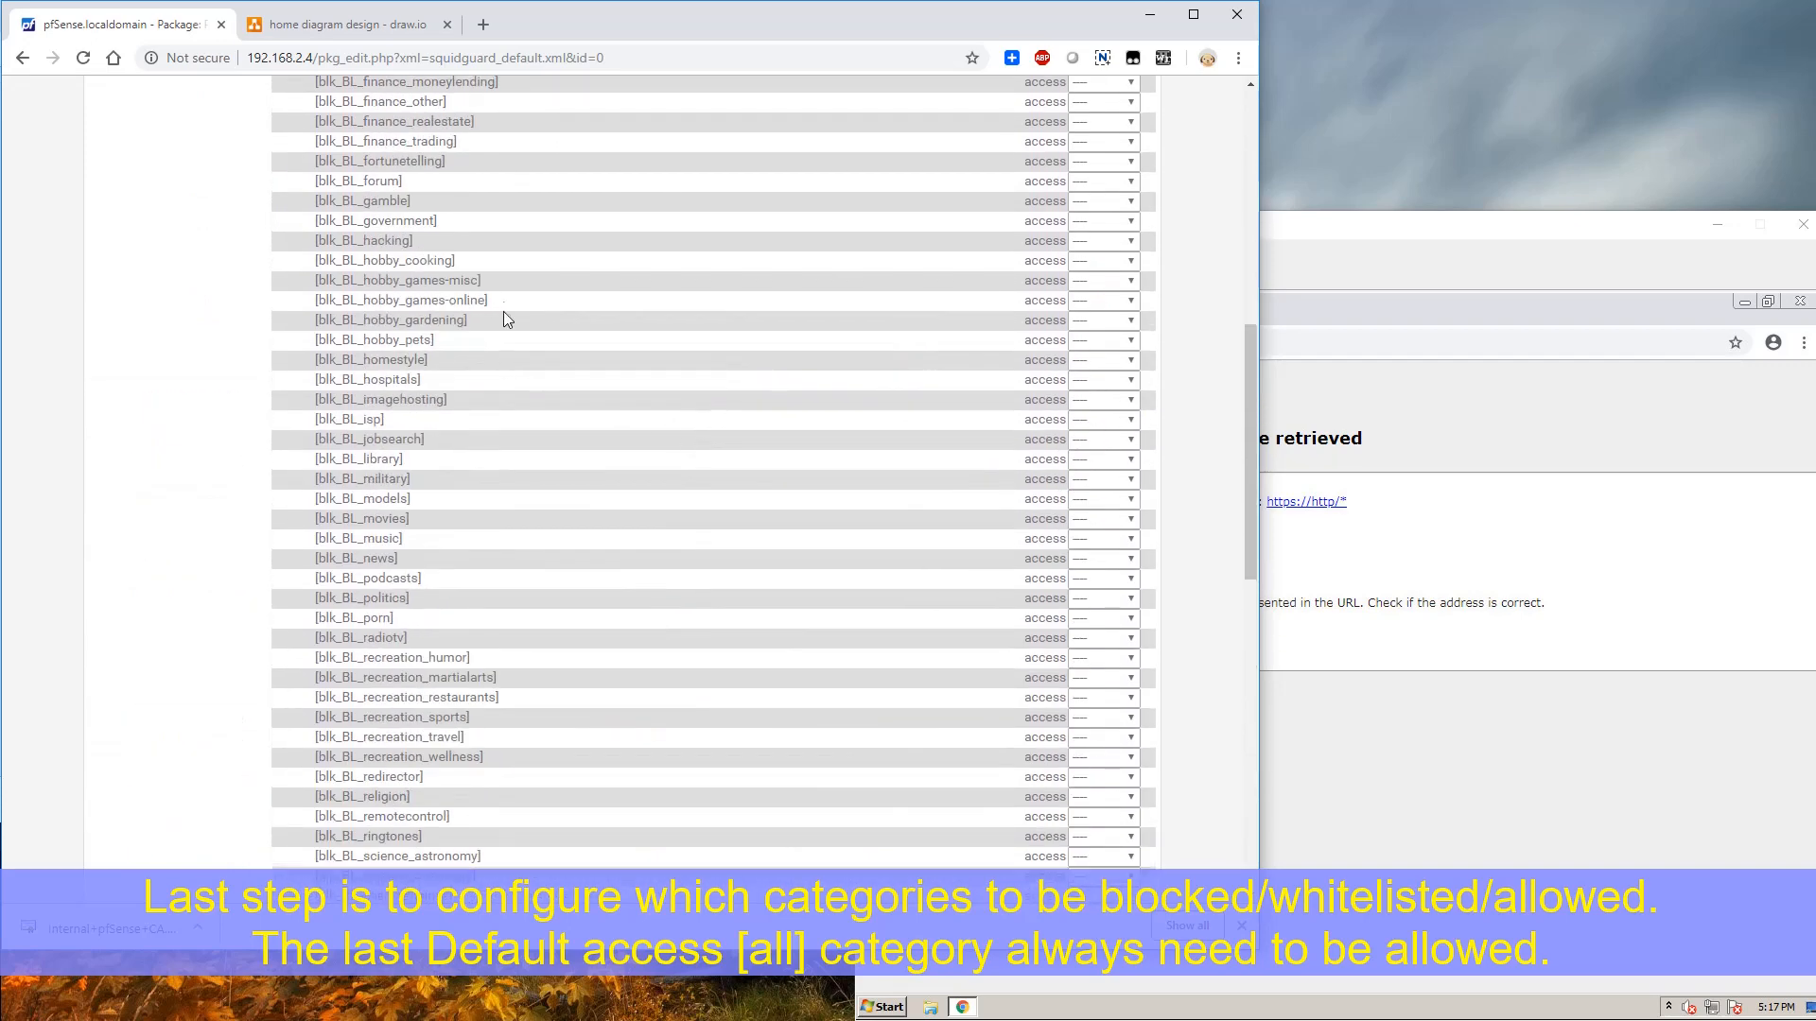
{"action": "scroll", "coordinate": [456, 220], "scroll_direction": "up", "scroll_amount": 2}
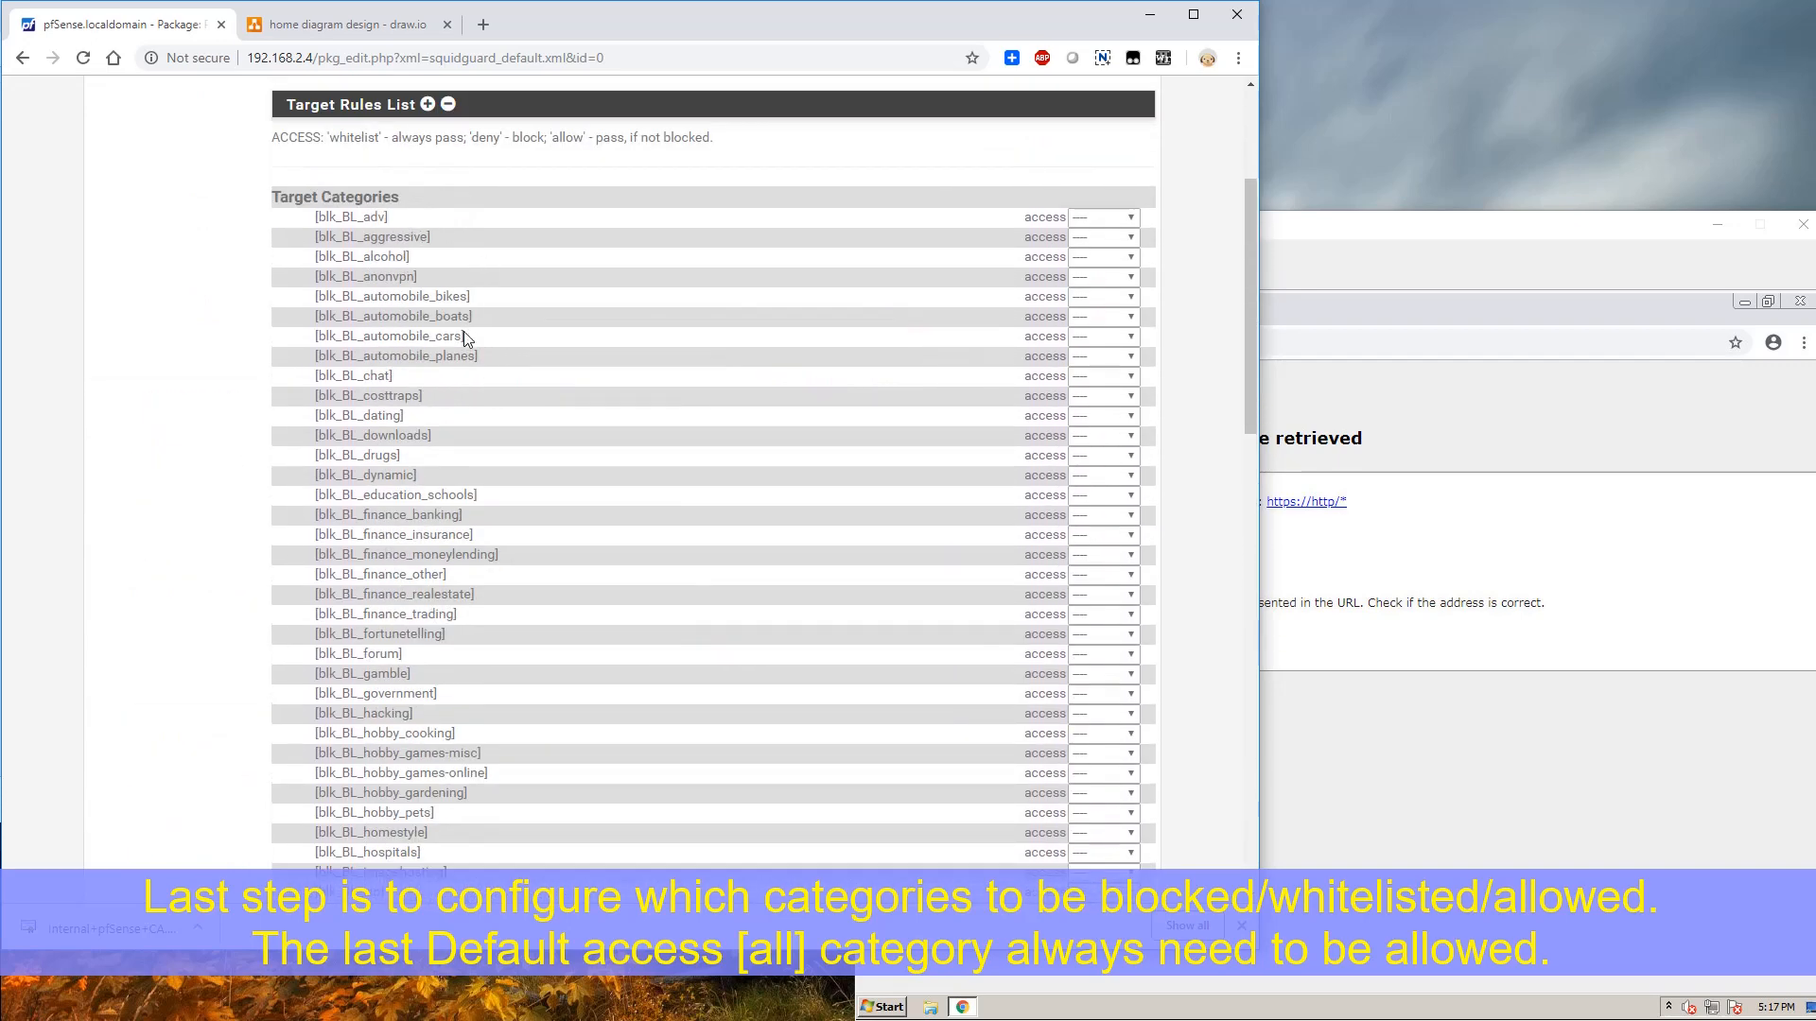
{"action": "scroll", "coordinate": [426, 473], "scroll_direction": "down", "scroll_amount": 2}
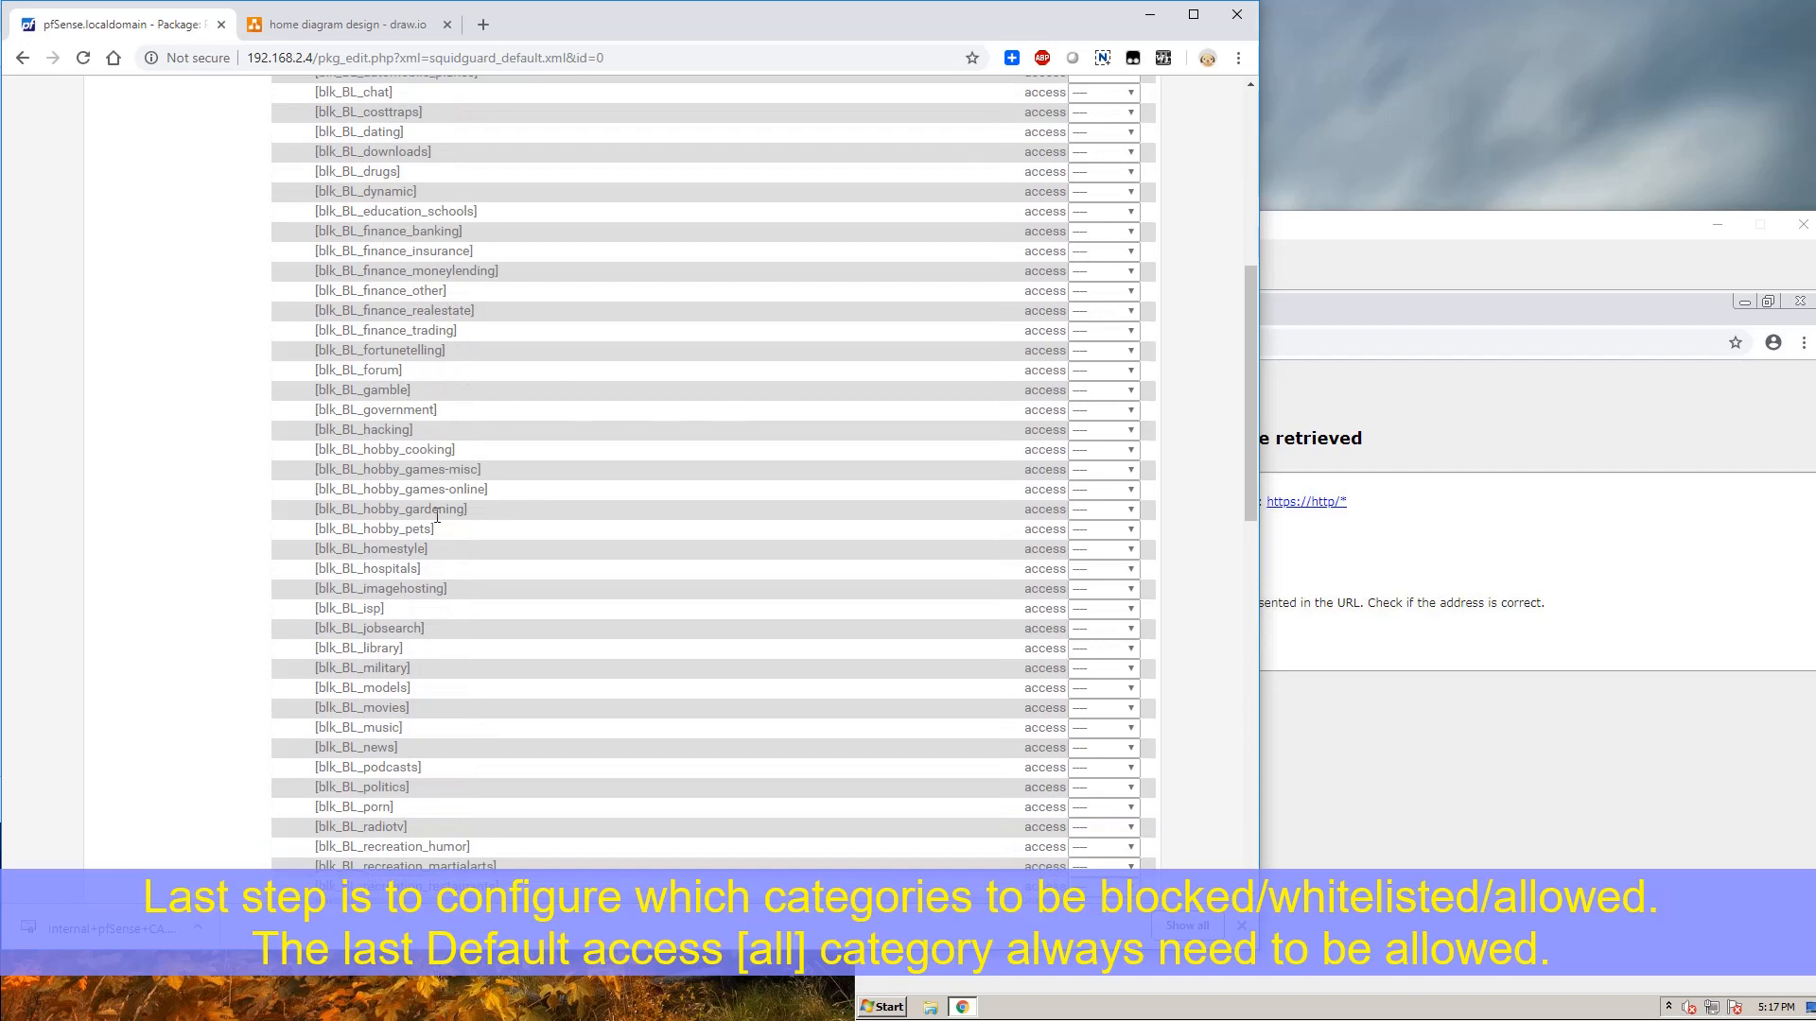
{"action": "scroll", "coordinate": [437, 515], "scroll_direction": "down", "scroll_amount": 1}
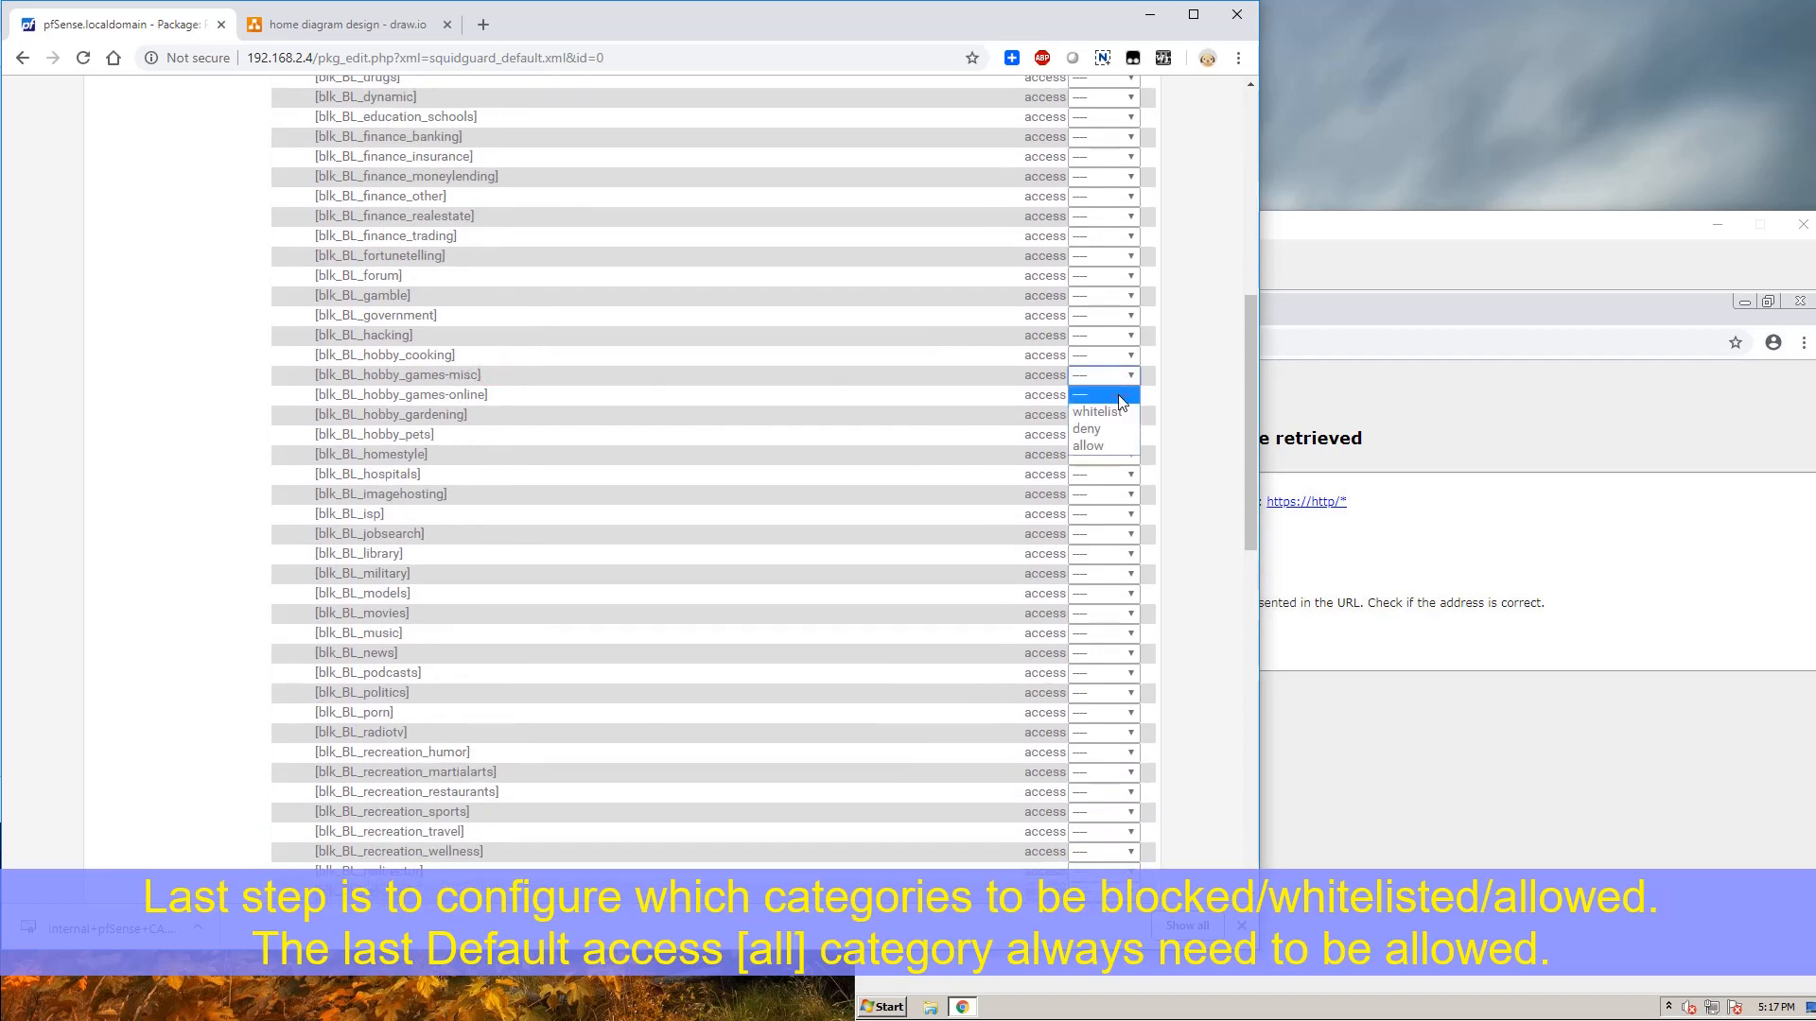
{"action": "left_click", "coordinate": [1116, 412]}
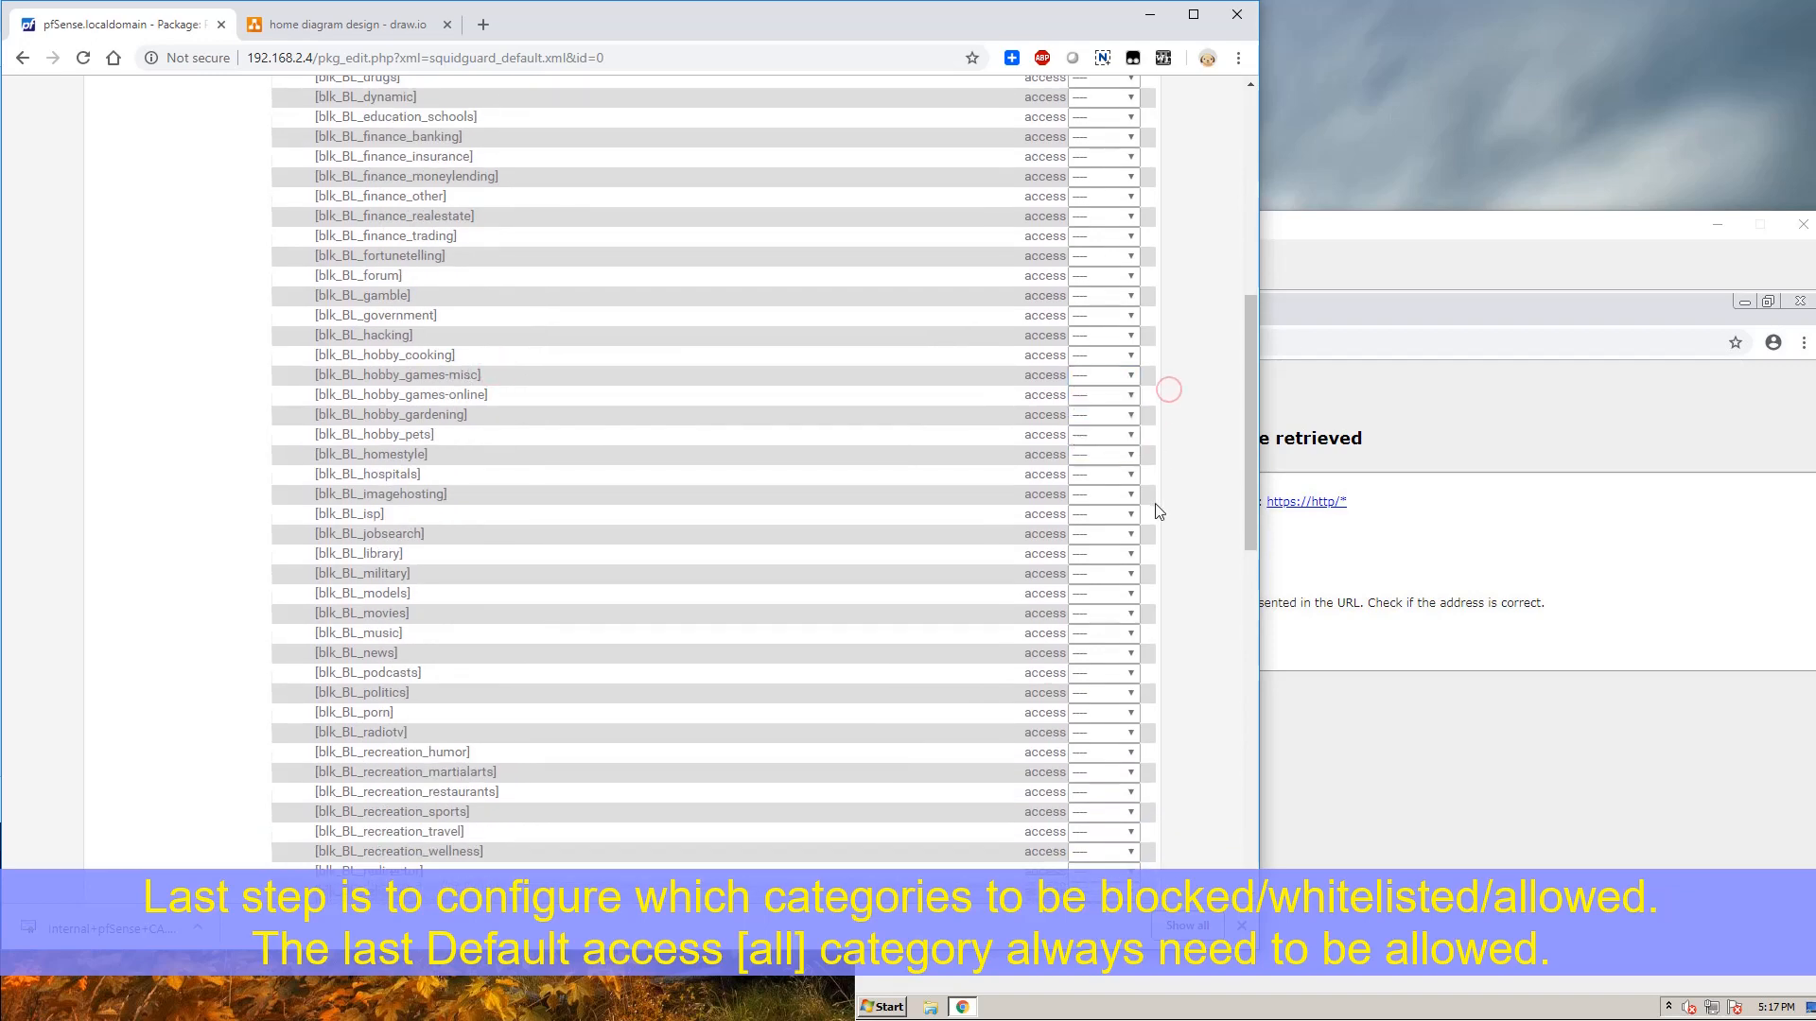
Set Default access [all] to allow in the Common ACL target rules and save the ACL
{"action": "scroll", "coordinate": [1155, 511], "scroll_direction": "down", "scroll_amount": 15}
{"action": "scroll", "coordinate": [513, 448], "scroll_direction": "down", "scroll_amount": 1}
{"action": "left_click", "coordinate": [315, 803]}
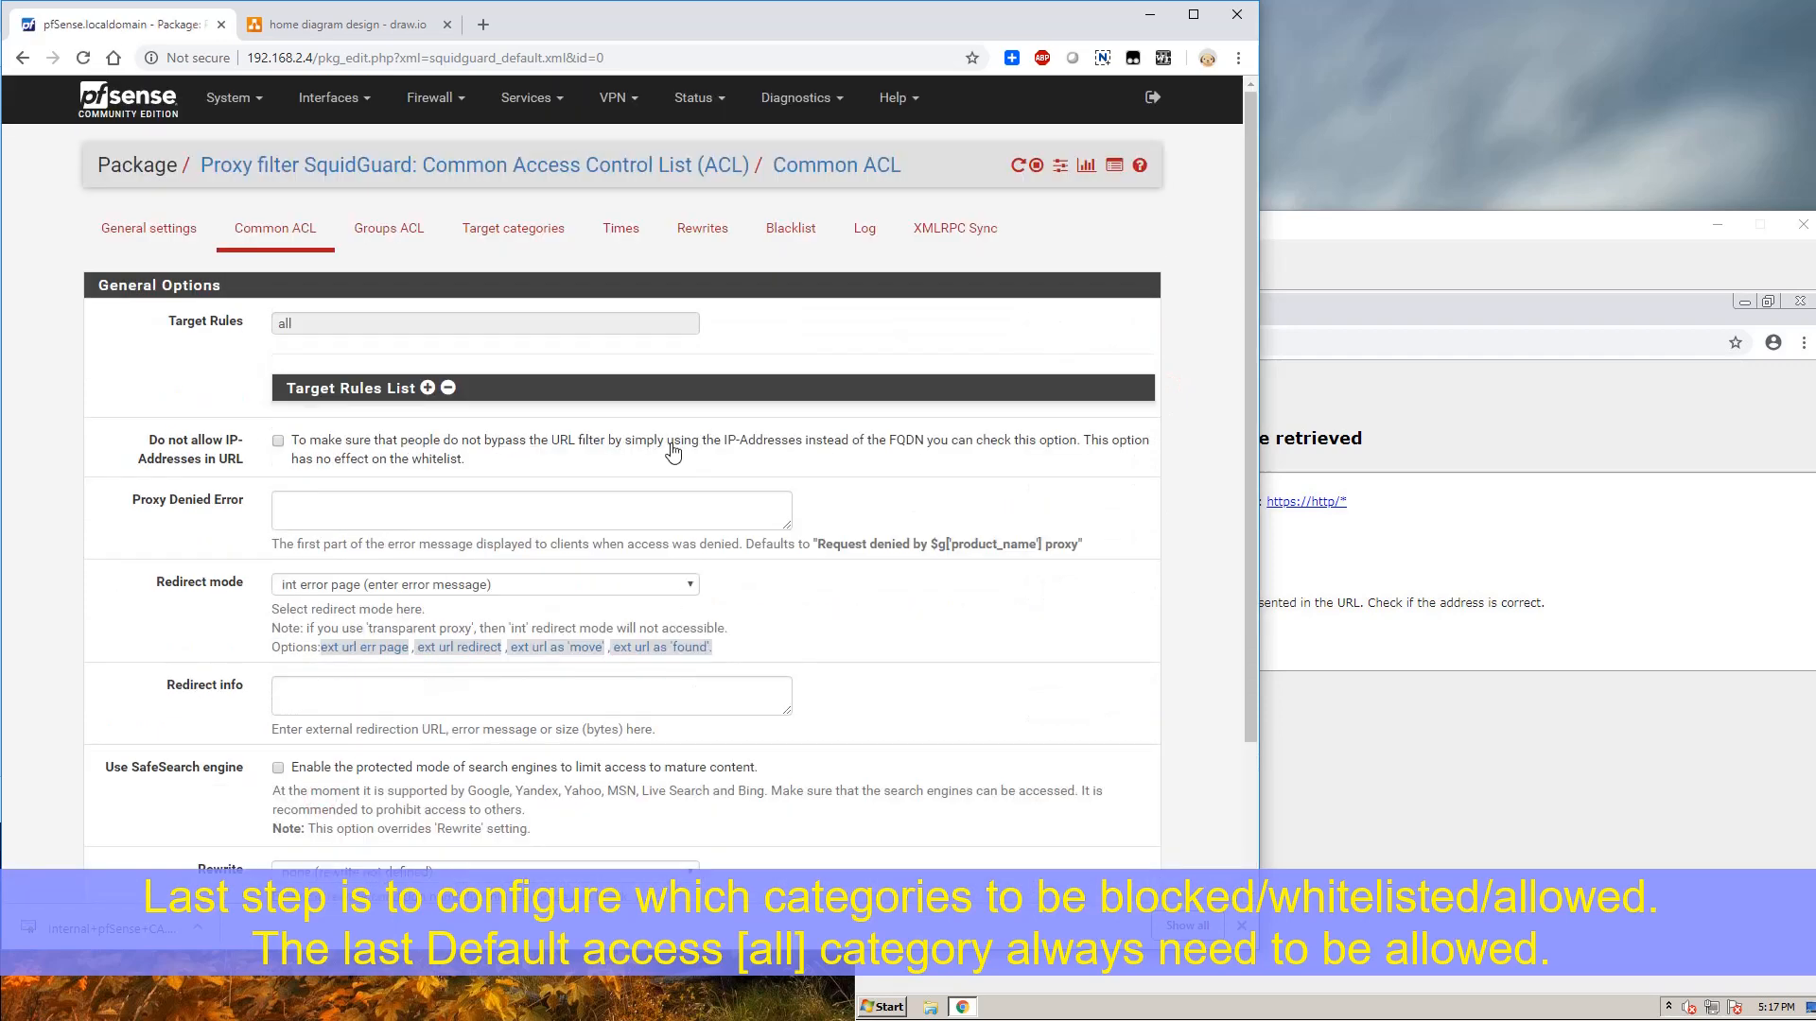
{"action": "left_click", "coordinate": [1384, 452]}
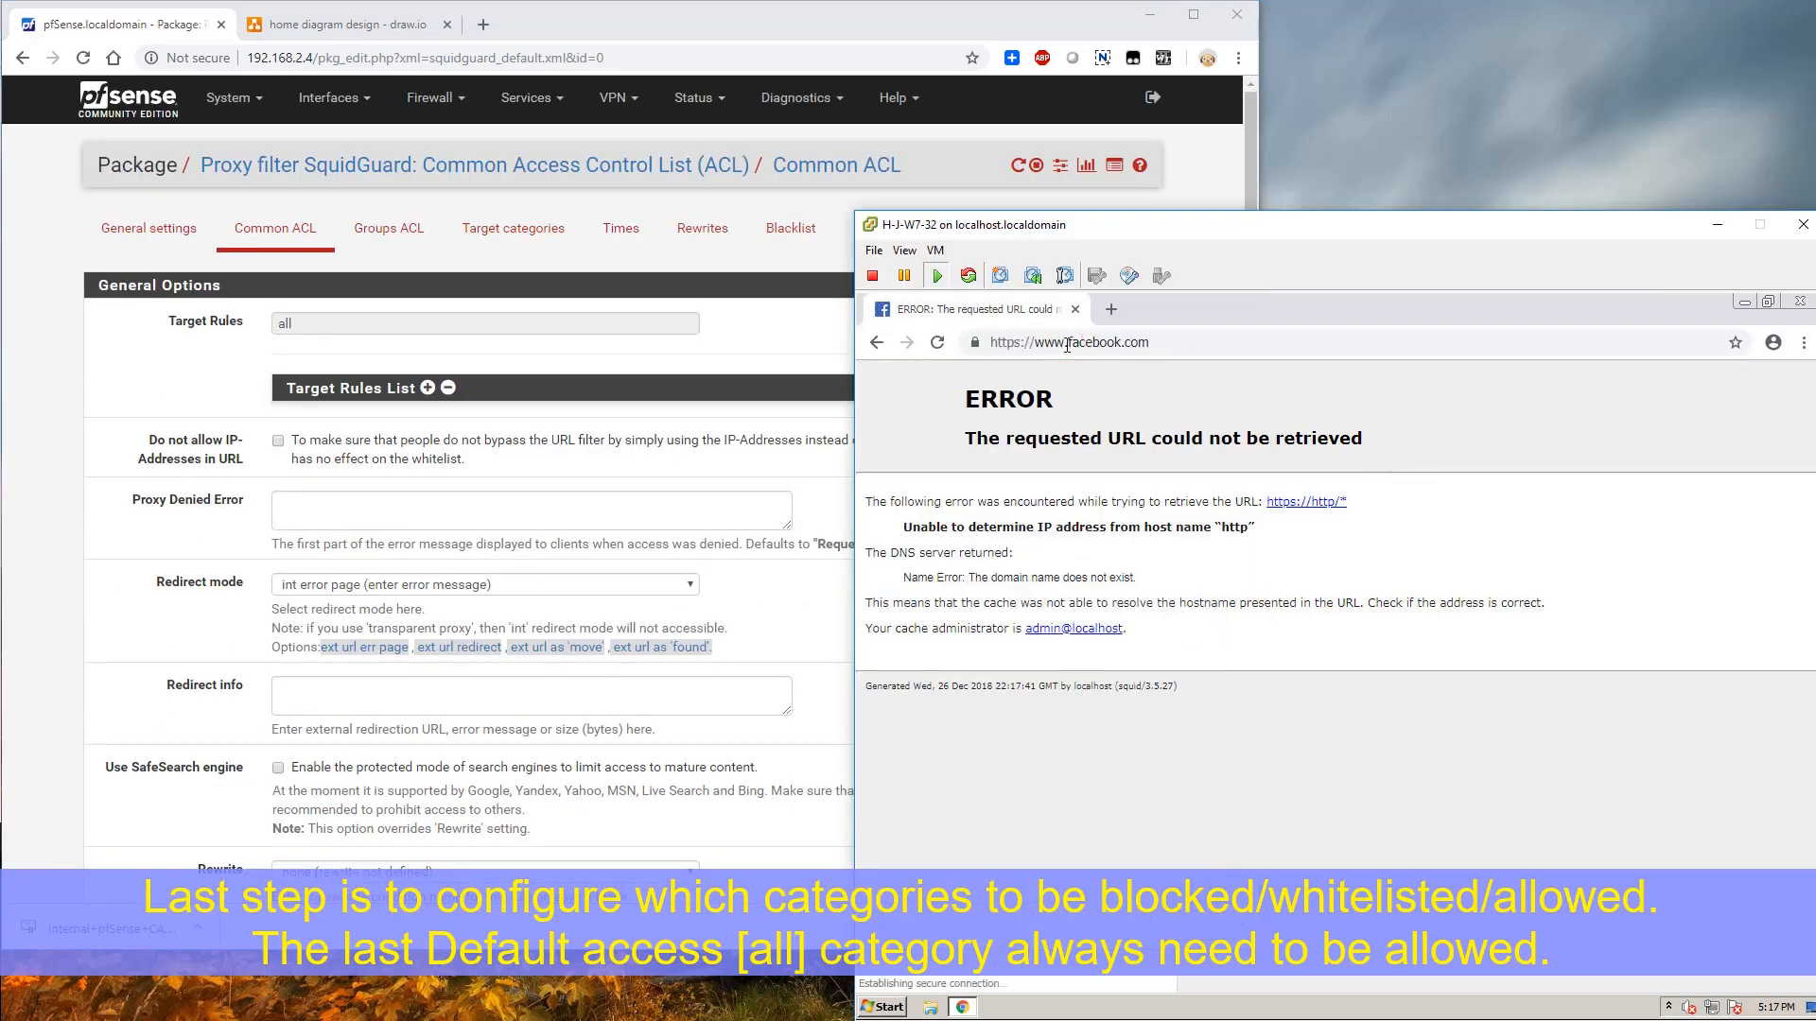
{"action": "left_click", "coordinate": [1071, 346]}
{"action": "left_click", "coordinate": [148, 228]}
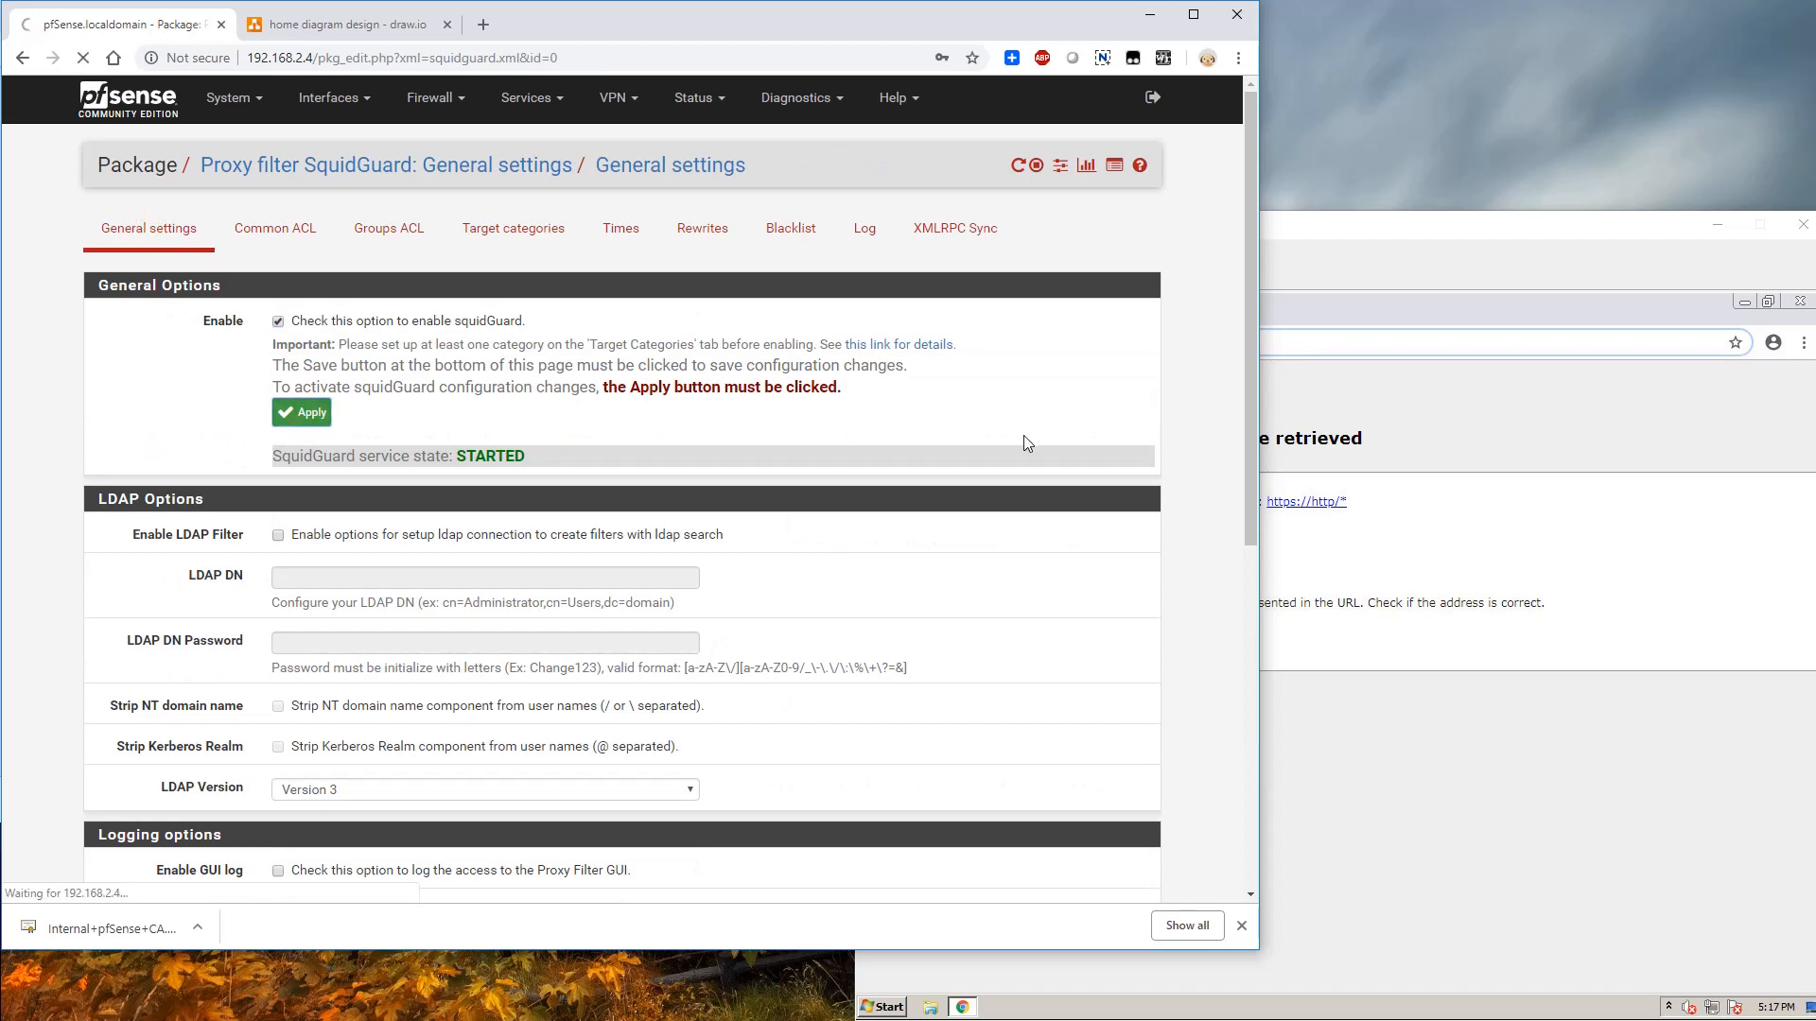
{"action": "left_click_drag", "start_coordinate": [601, 388], "coordinate": [845, 389]}
{"action": "left_click", "coordinate": [1428, 352]}
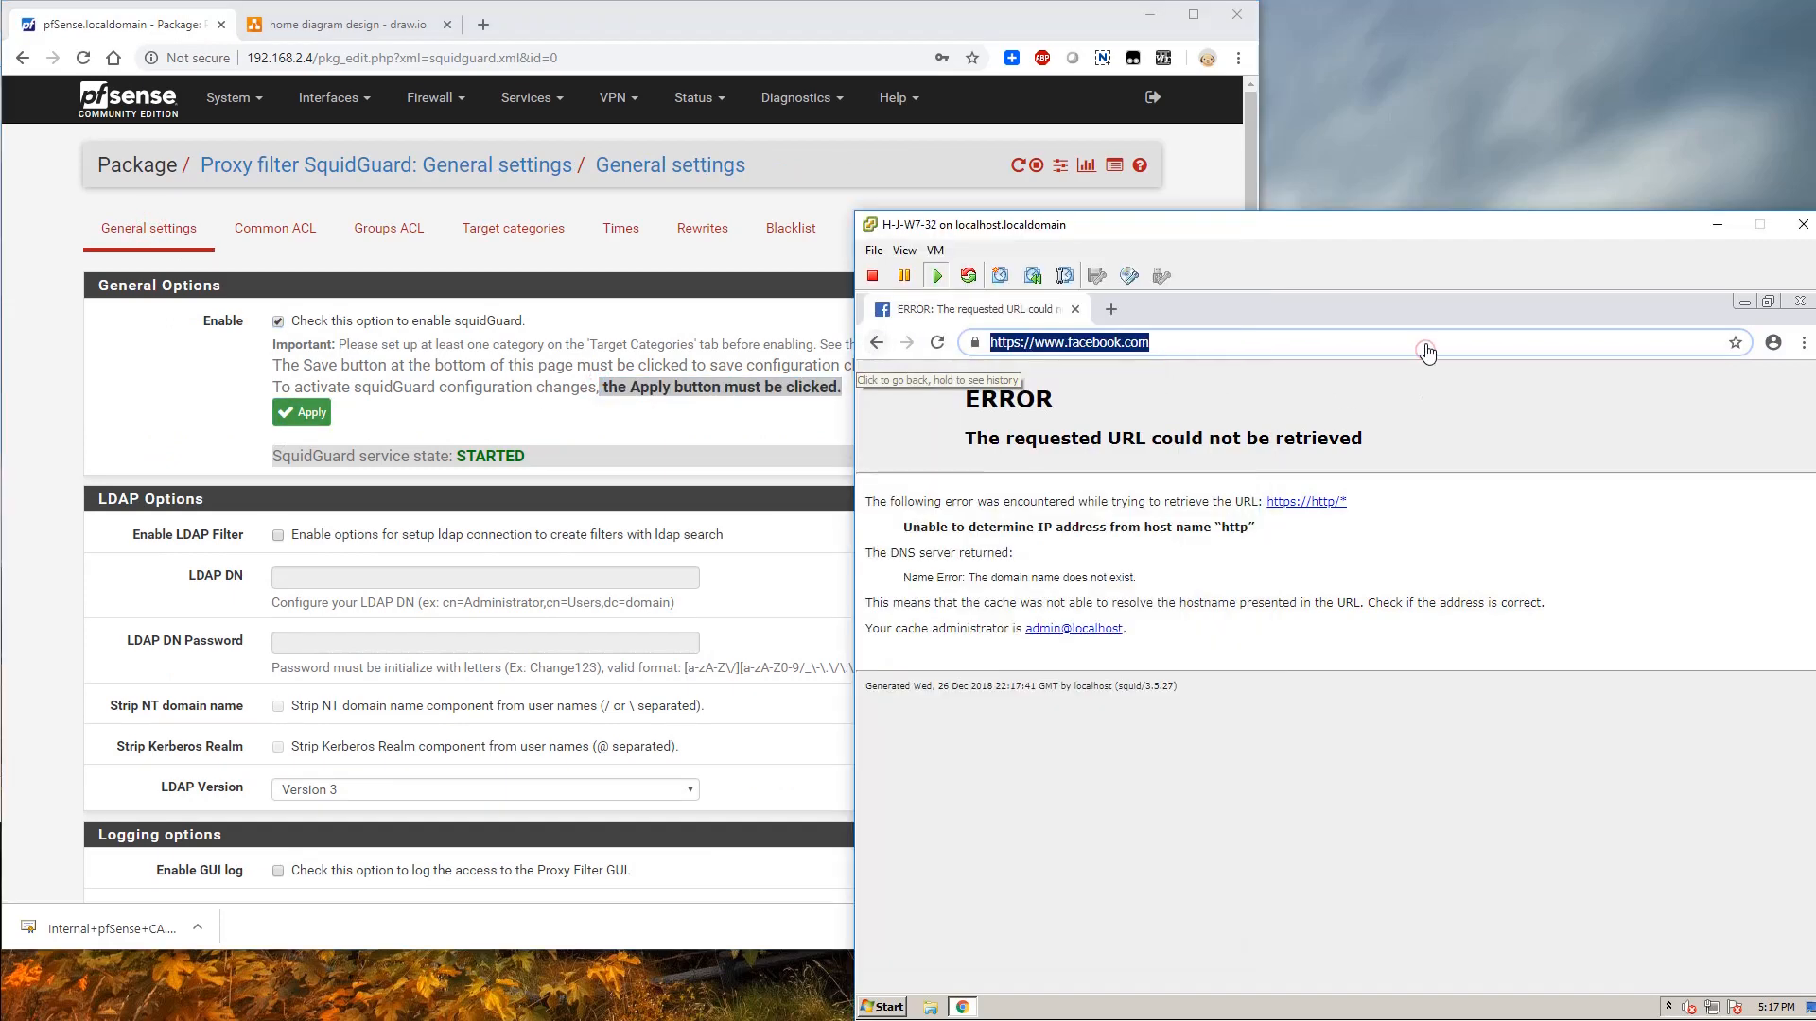
{"action": "key", "text": "Return"}
{"action": "left_click", "coordinate": [1403, 354]}
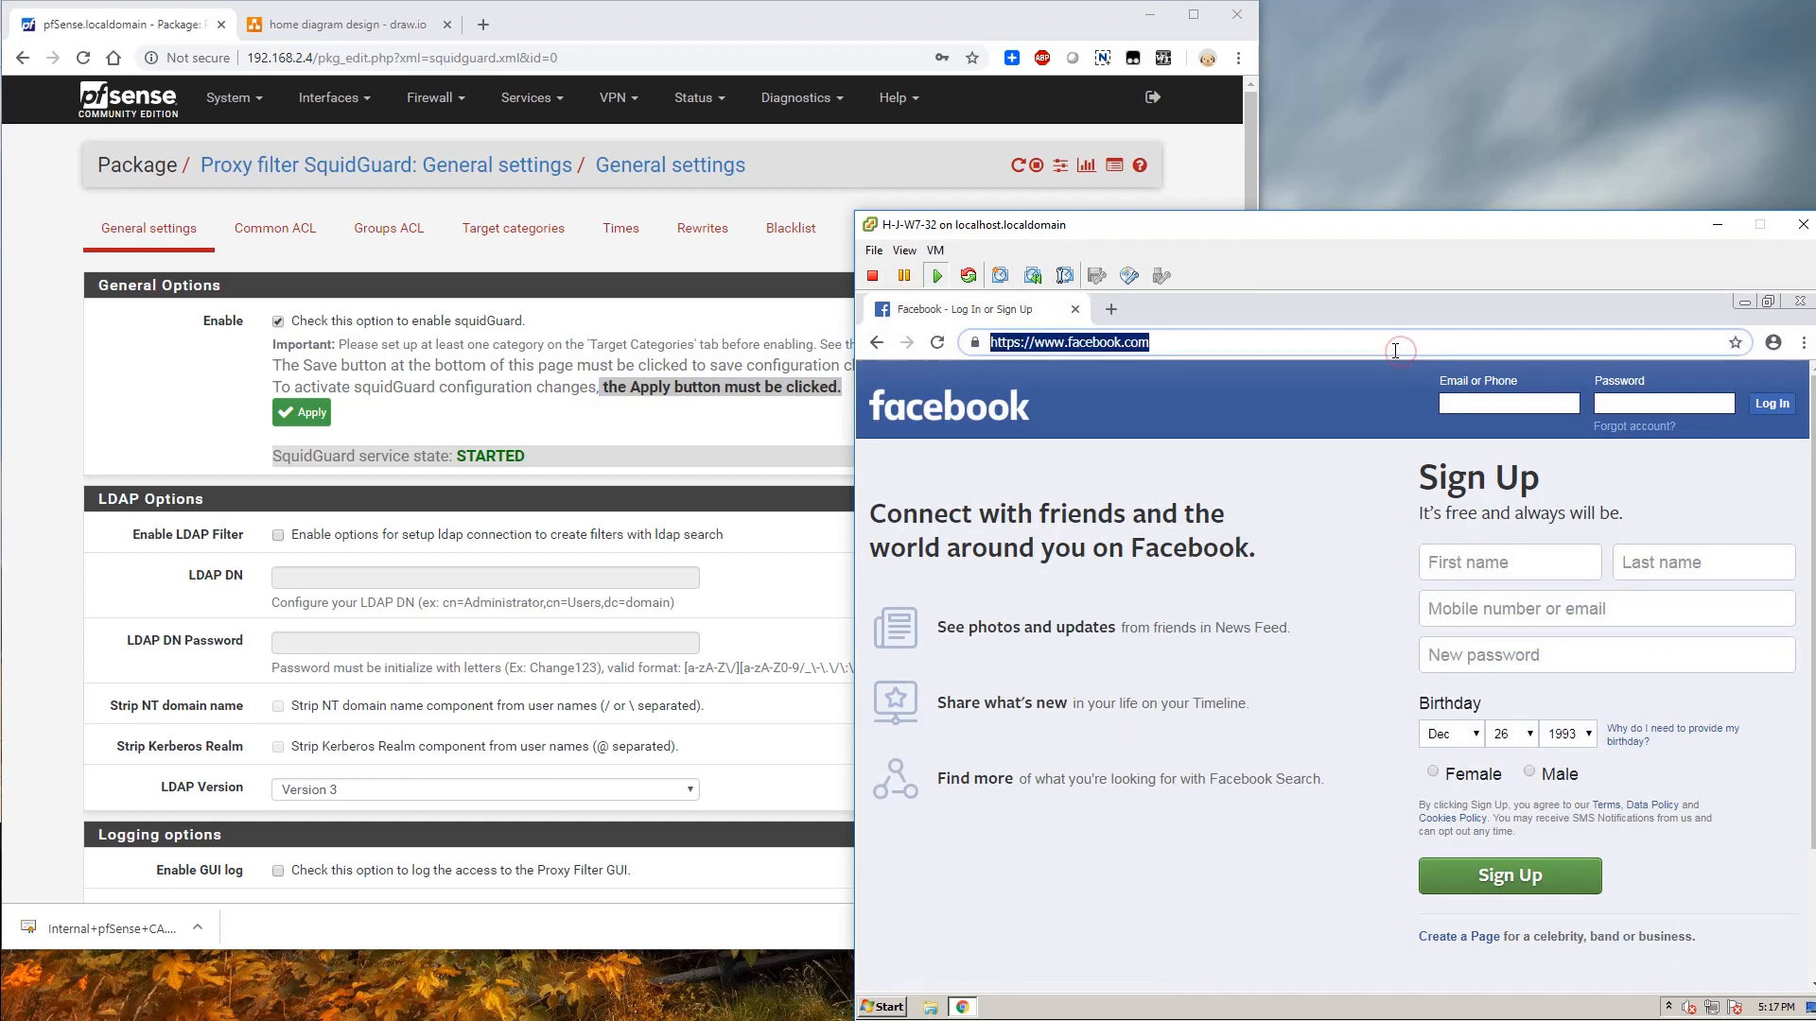
{"action": "type", "text": "www.steam"}
{"action": "key", "text": "Down"}
{"action": "key", "text": "Down"}
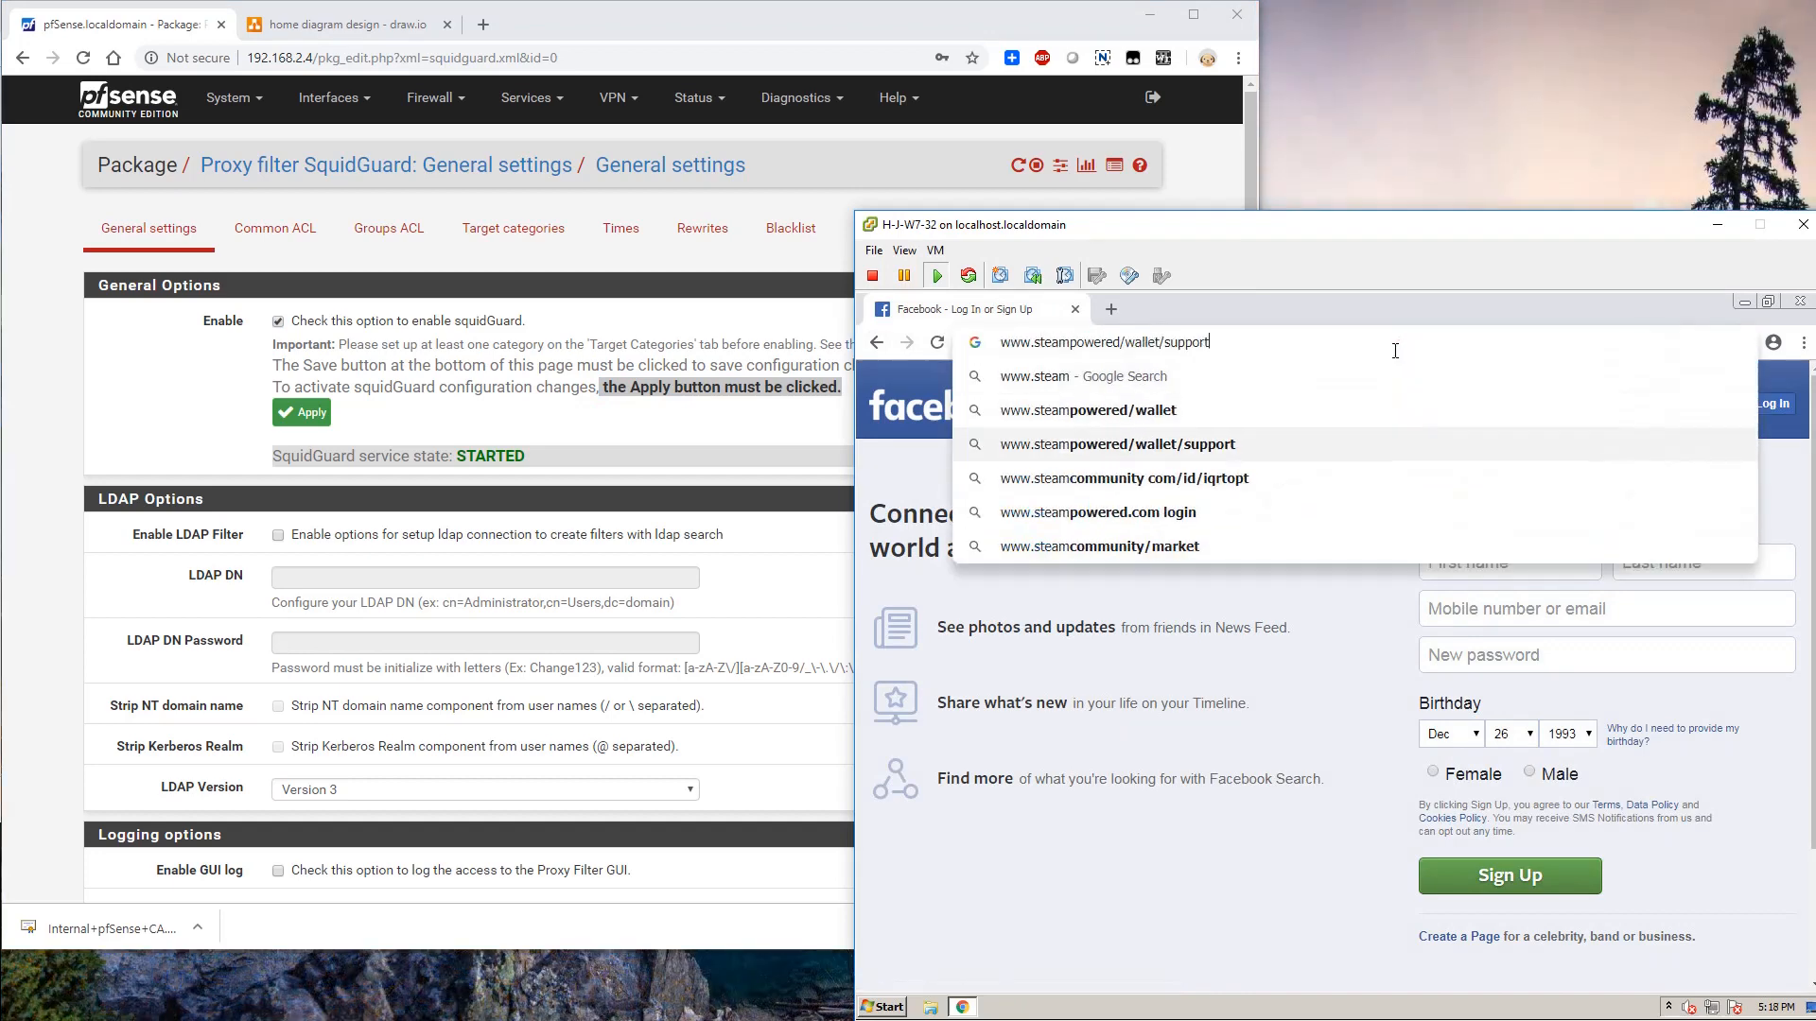
{"action": "key", "text": "Up"}
{"action": "key", "text": "Return"}
{"action": "left_click", "coordinate": [1247, 537]}
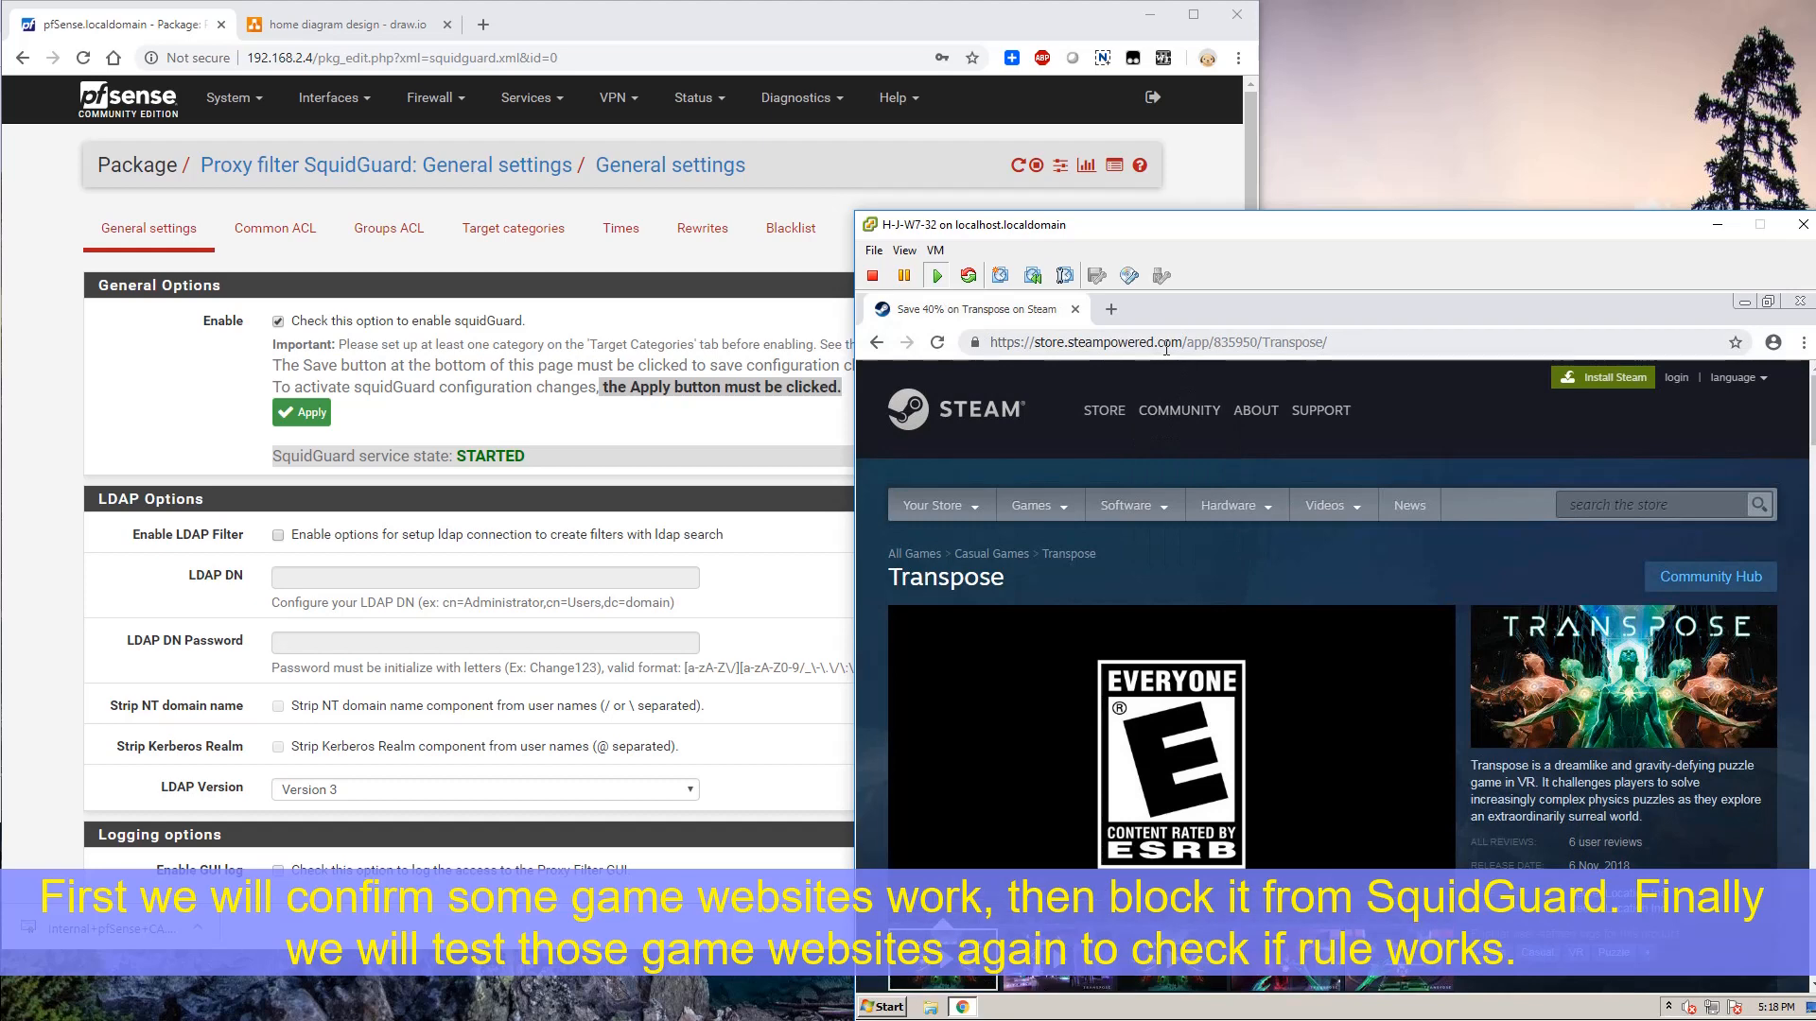
{"action": "left_click", "coordinate": [1165, 346]}
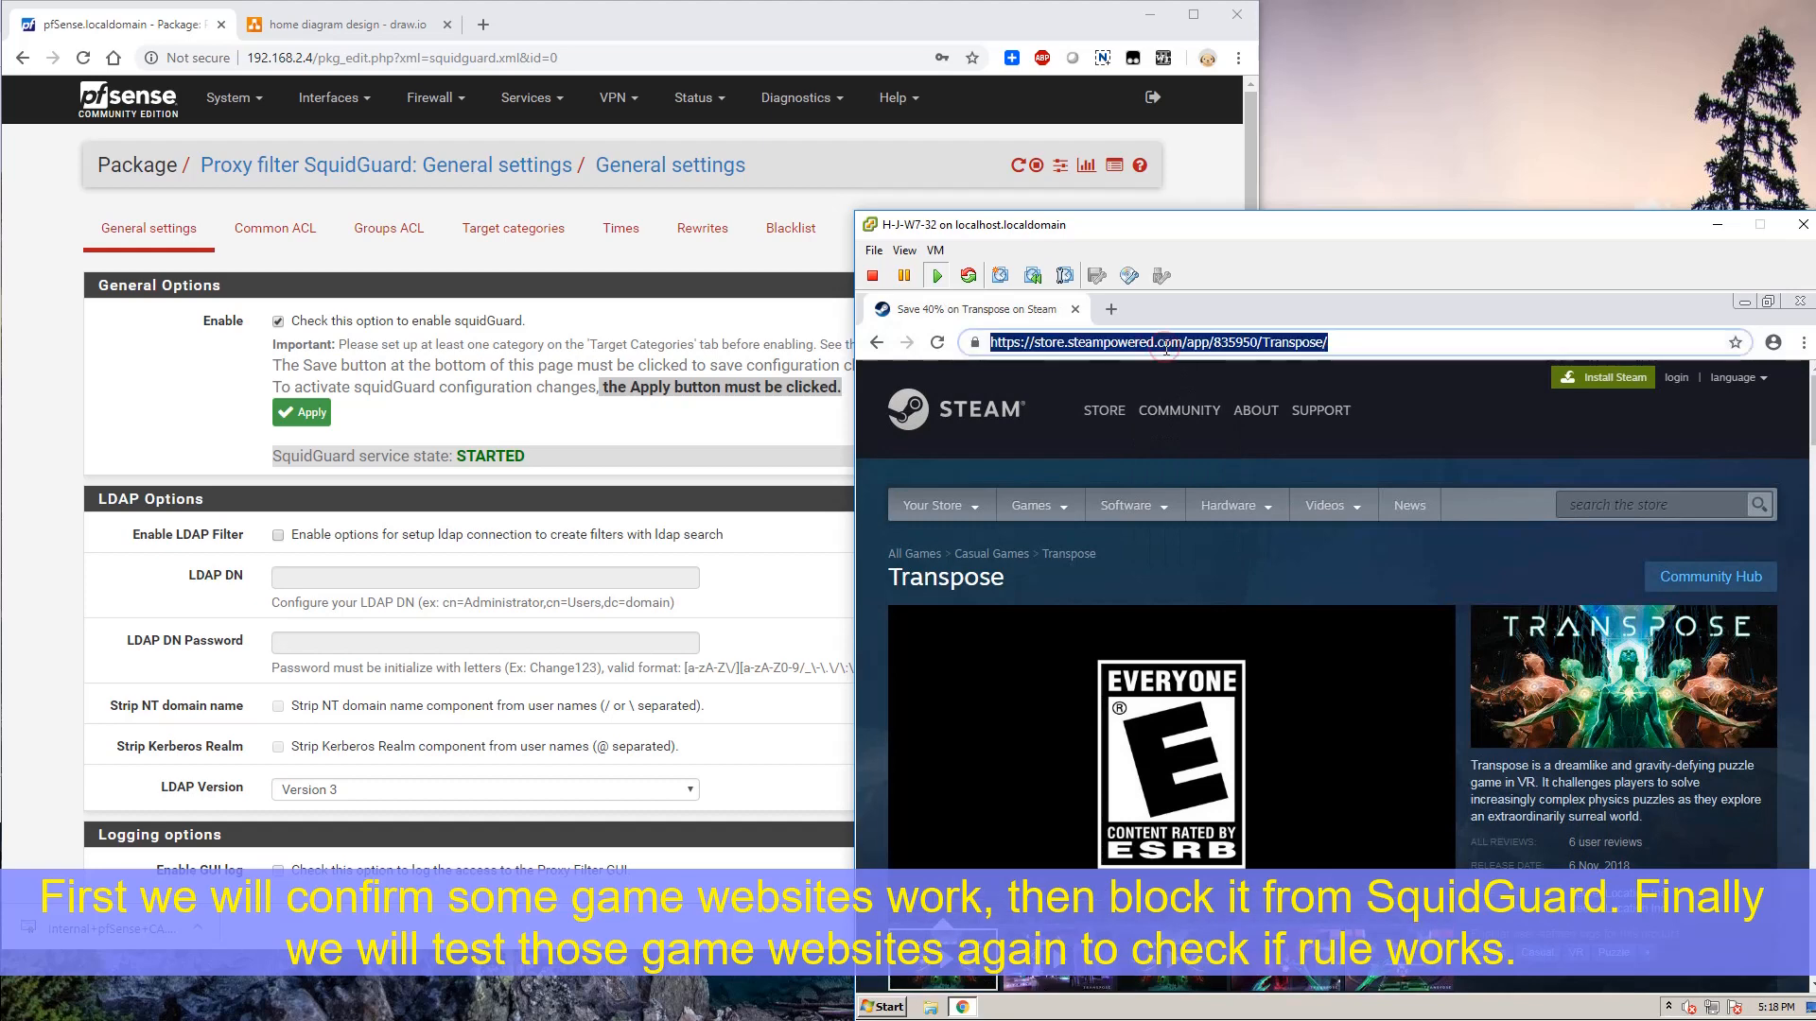
Search for "online games" in a new browser tab on the client and open Arkadium's free online games page
{"action": "left_click", "coordinate": [1111, 309]}
{"action": "type", "text": "online game"}
{"action": "key", "text": "Return"}
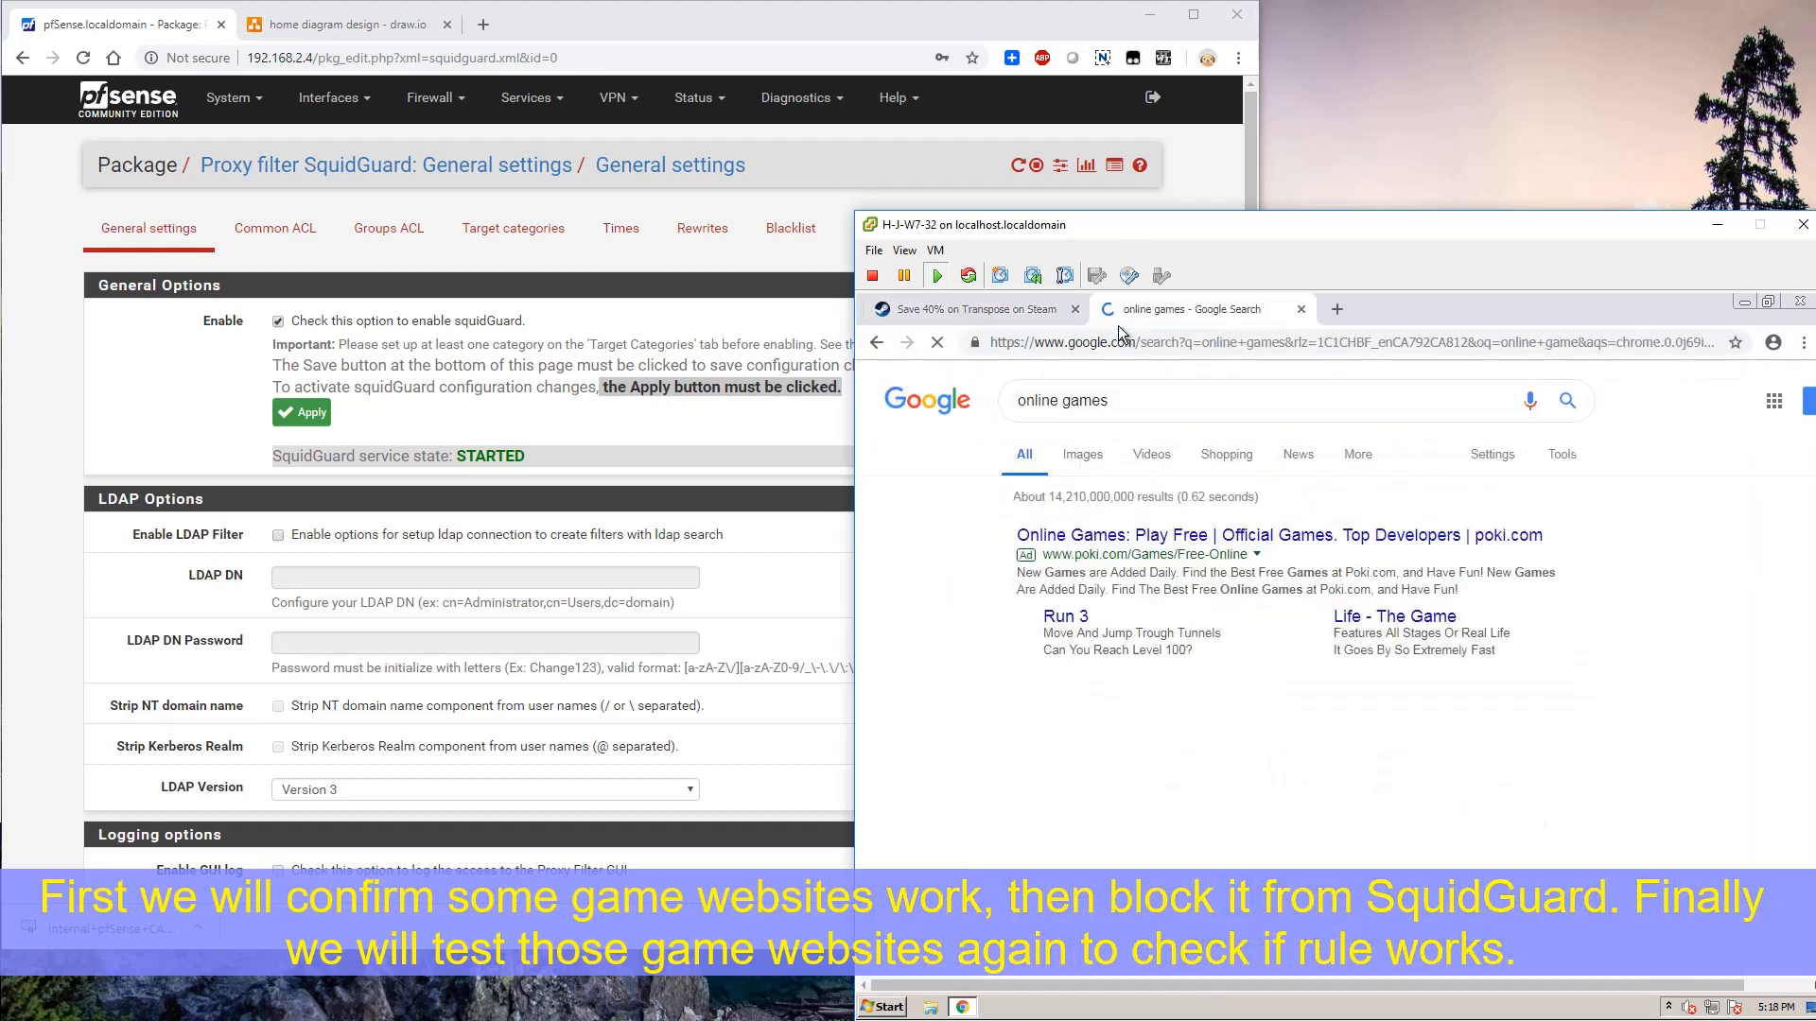
{"action": "scroll", "coordinate": [1324, 662], "scroll_direction": "down", "scroll_amount": 3}
{"action": "left_click", "coordinate": [1106, 638]}
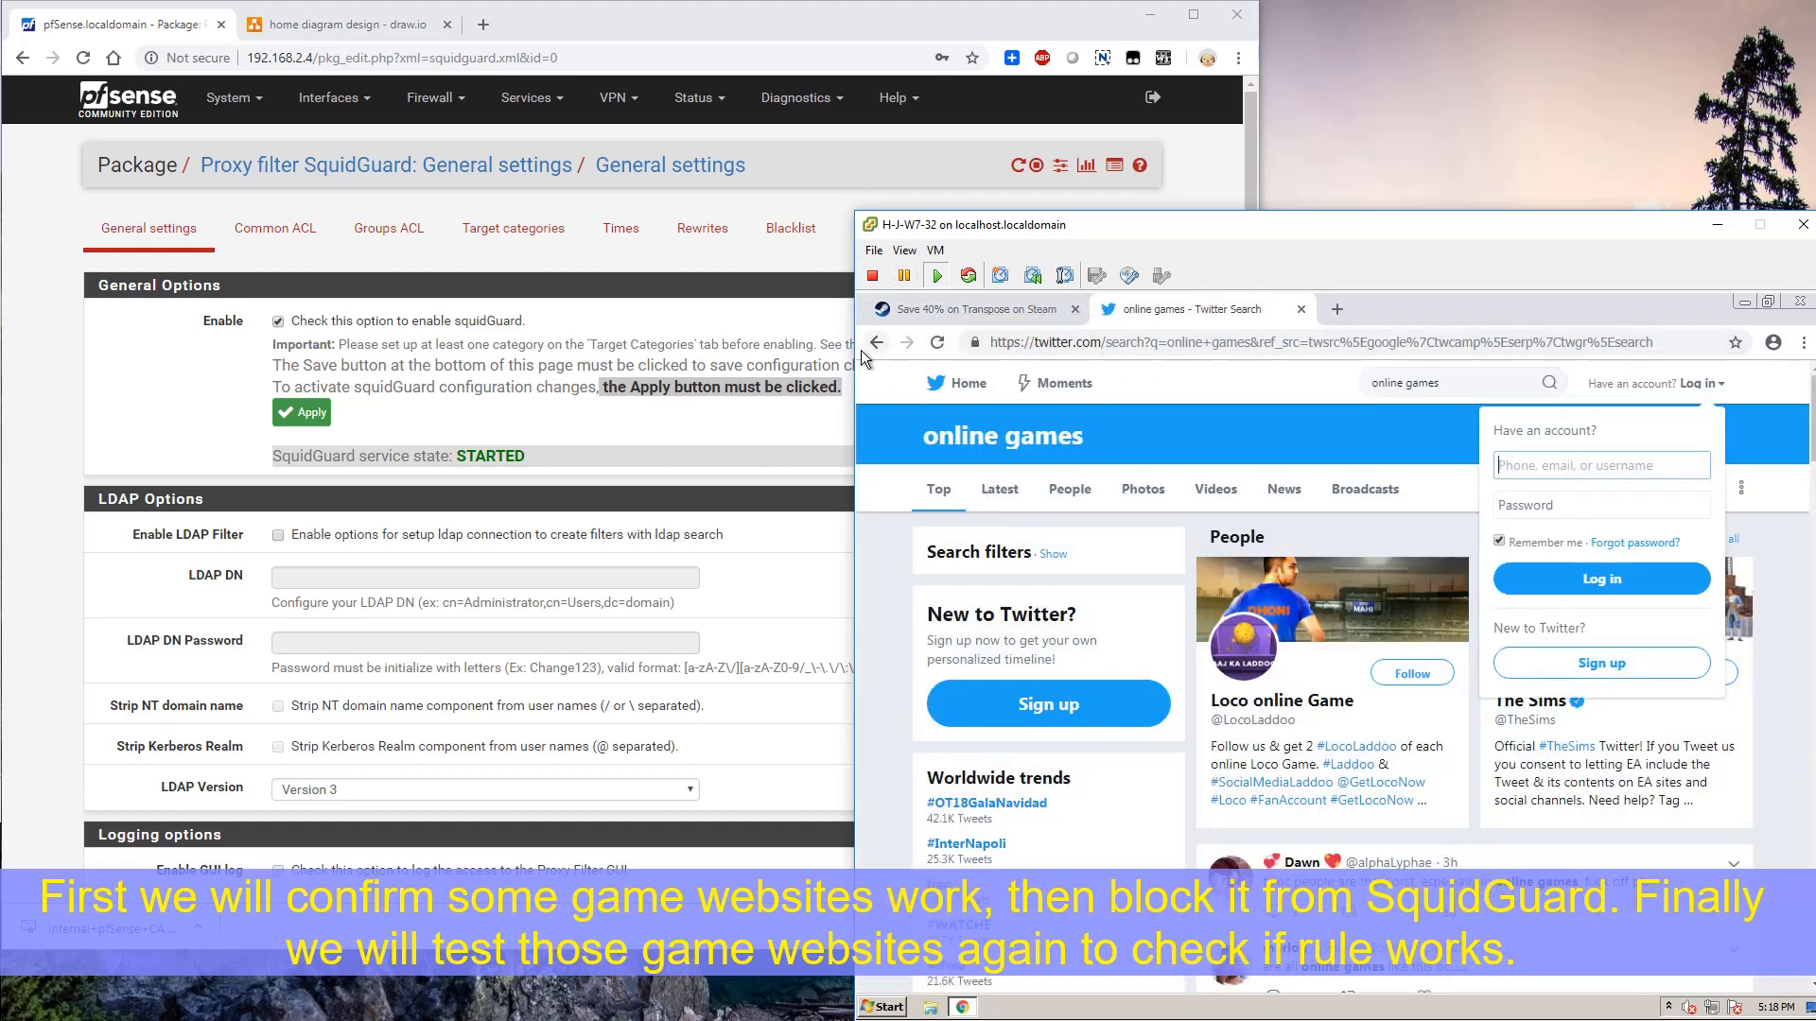
{"action": "left_click", "coordinate": [876, 342]}
{"action": "scroll", "coordinate": [1245, 702], "scroll_direction": "down", "scroll_amount": 3}
{"action": "left_click", "coordinate": [1245, 702]}
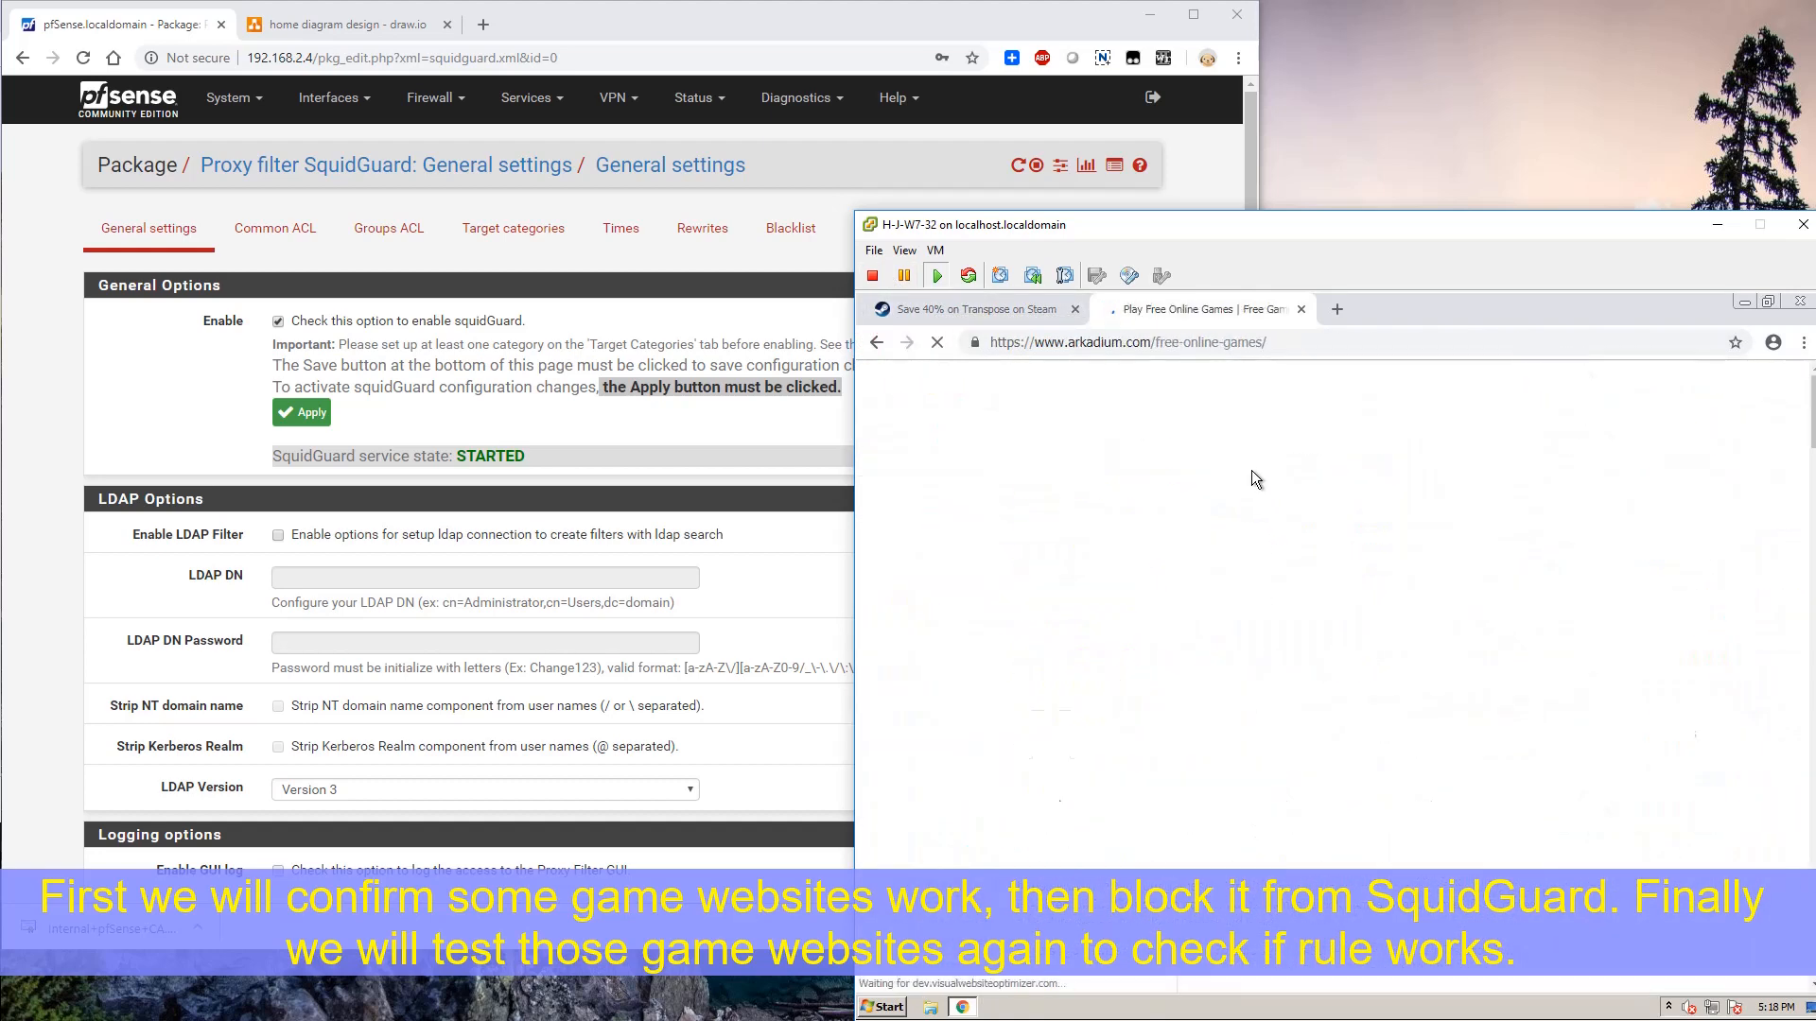
Set access to deny for blk_BL_hobby_games-misc and blk_BL_hobby_games-online in the Common ACL target rules
{"action": "left_click", "coordinate": [275, 239]}
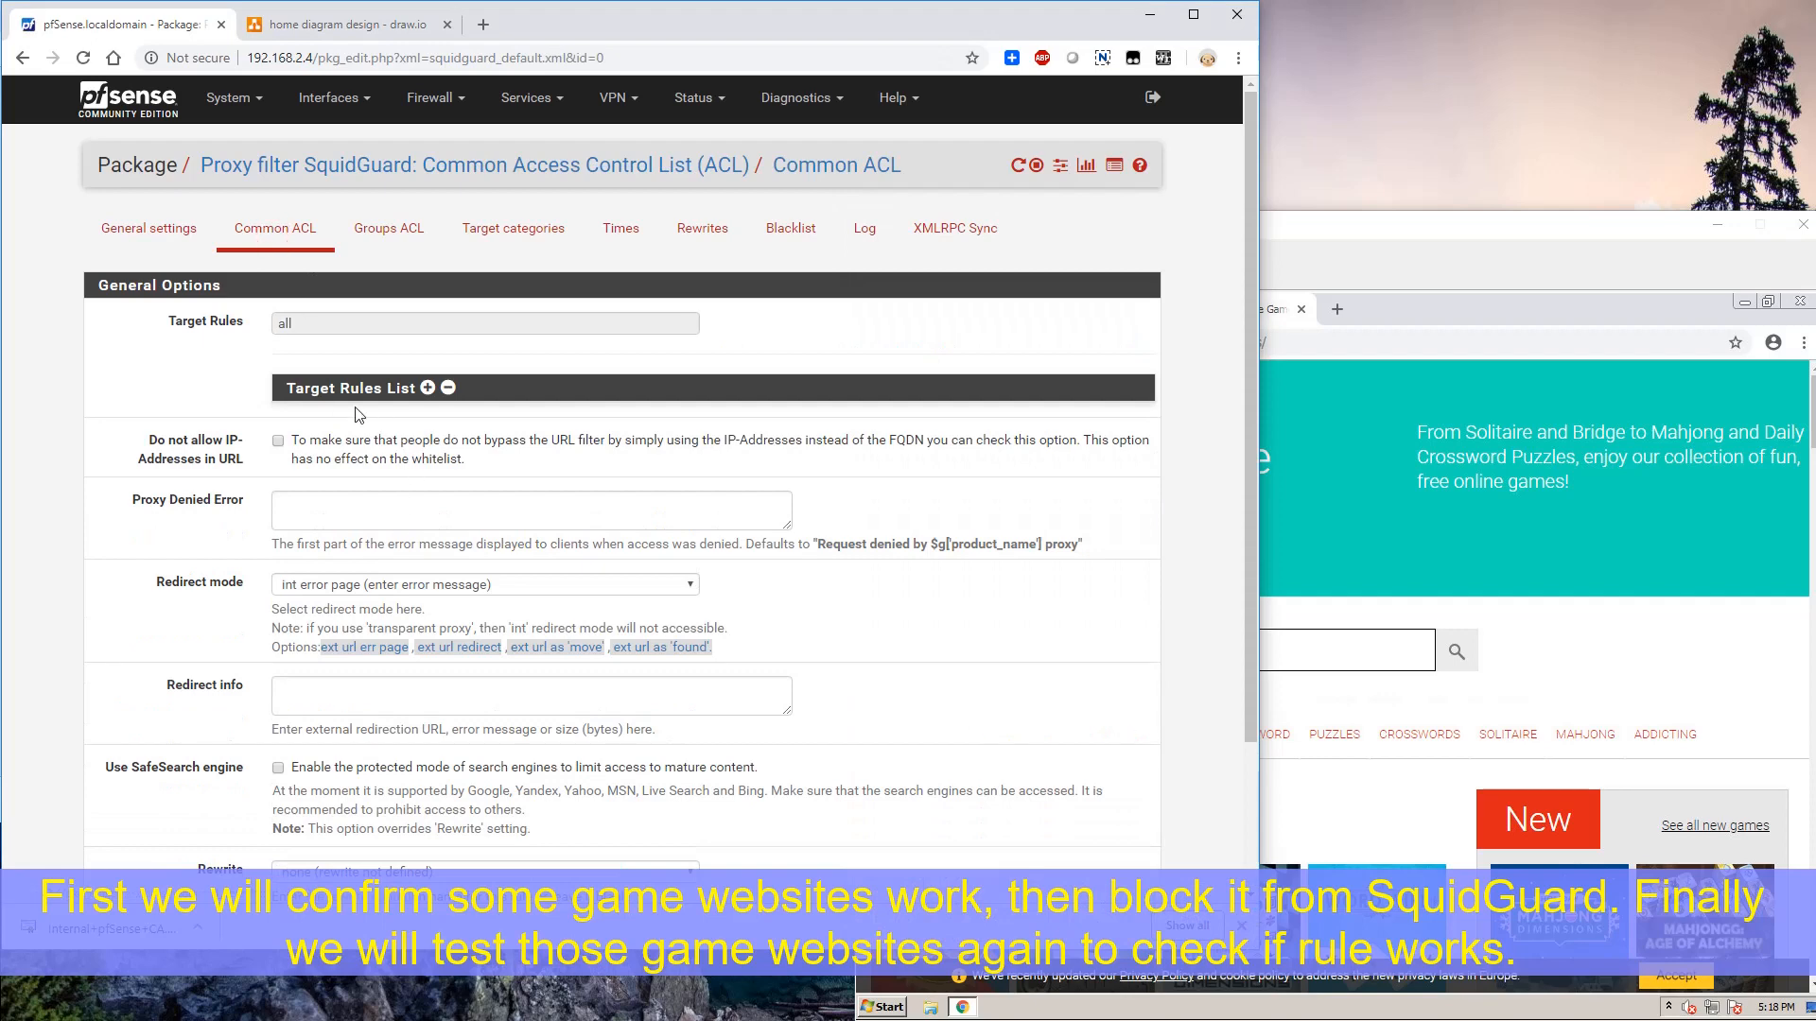
{"action": "left_click", "coordinate": [428, 388]}
{"action": "scroll", "coordinate": [523, 649], "scroll_direction": "down", "scroll_amount": 6}
{"action": "scroll", "coordinate": [409, 700], "scroll_direction": "down", "scroll_amount": 2}
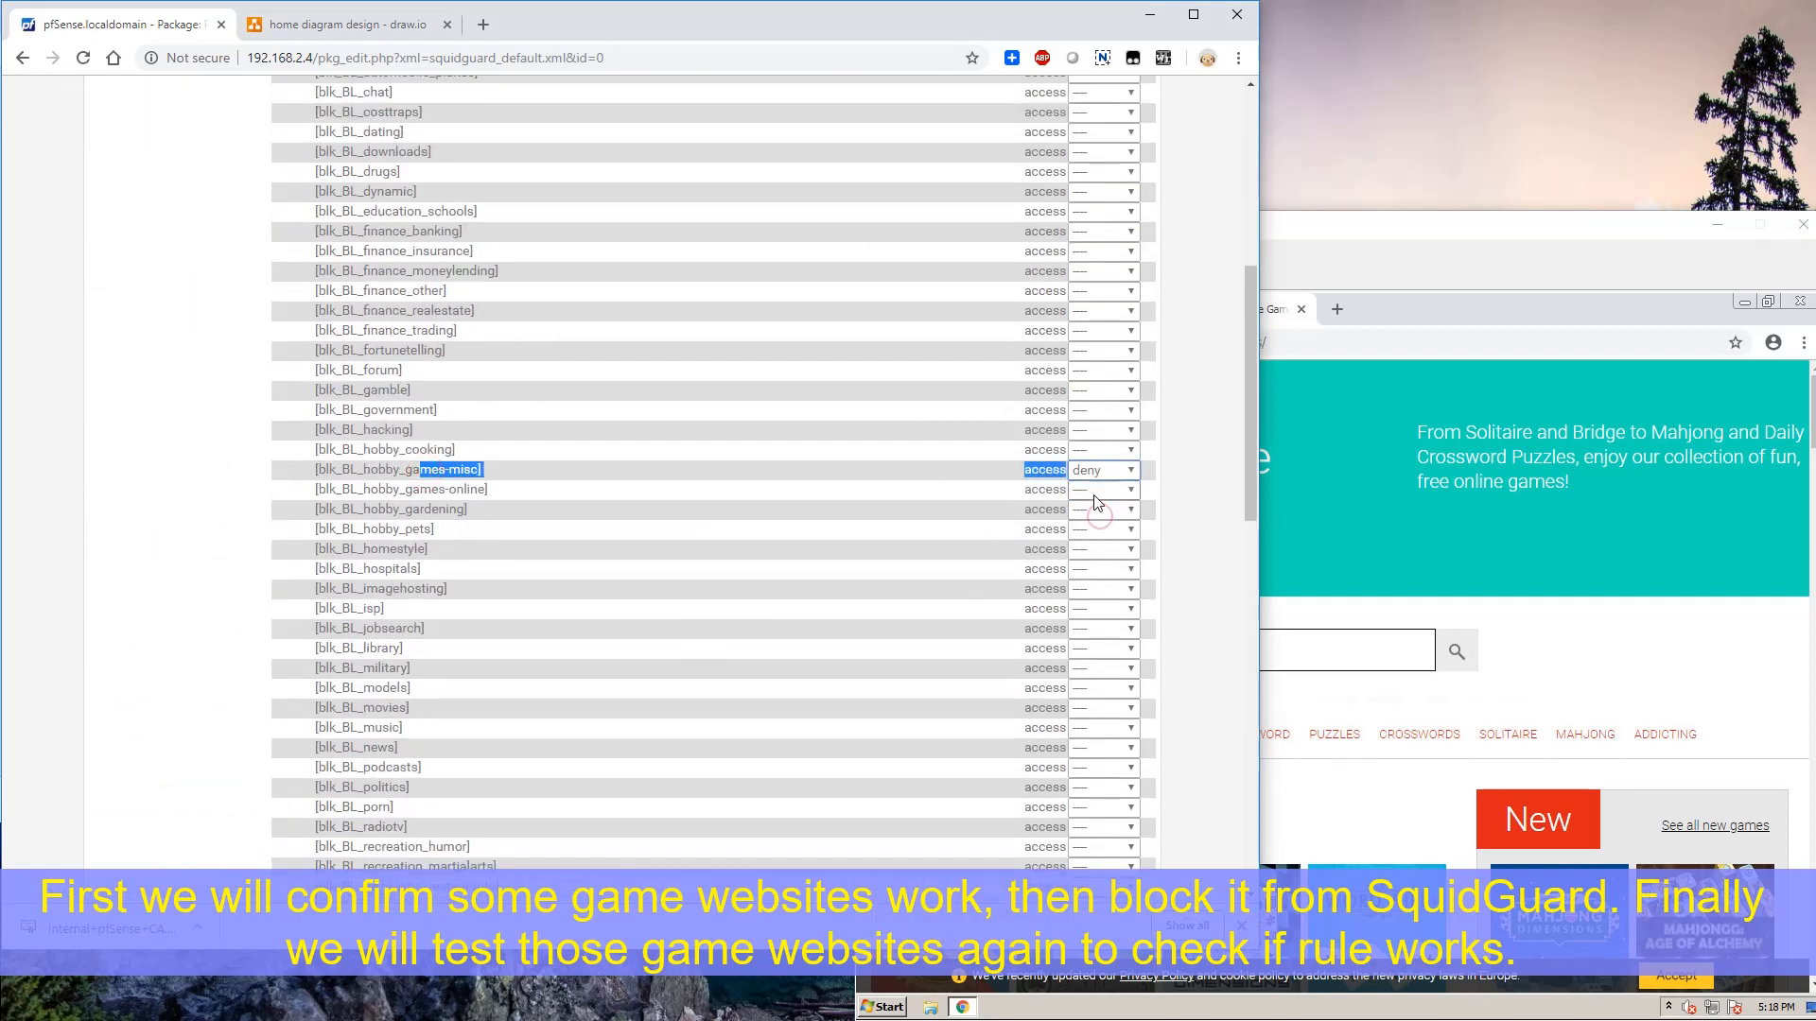
{"action": "left_click", "coordinate": [1103, 543]}
Find any other "game" categories in the target rules list and save the Common ACL
{"action": "scroll", "coordinate": [546, 592], "scroll_direction": "down", "scroll_amount": 3}
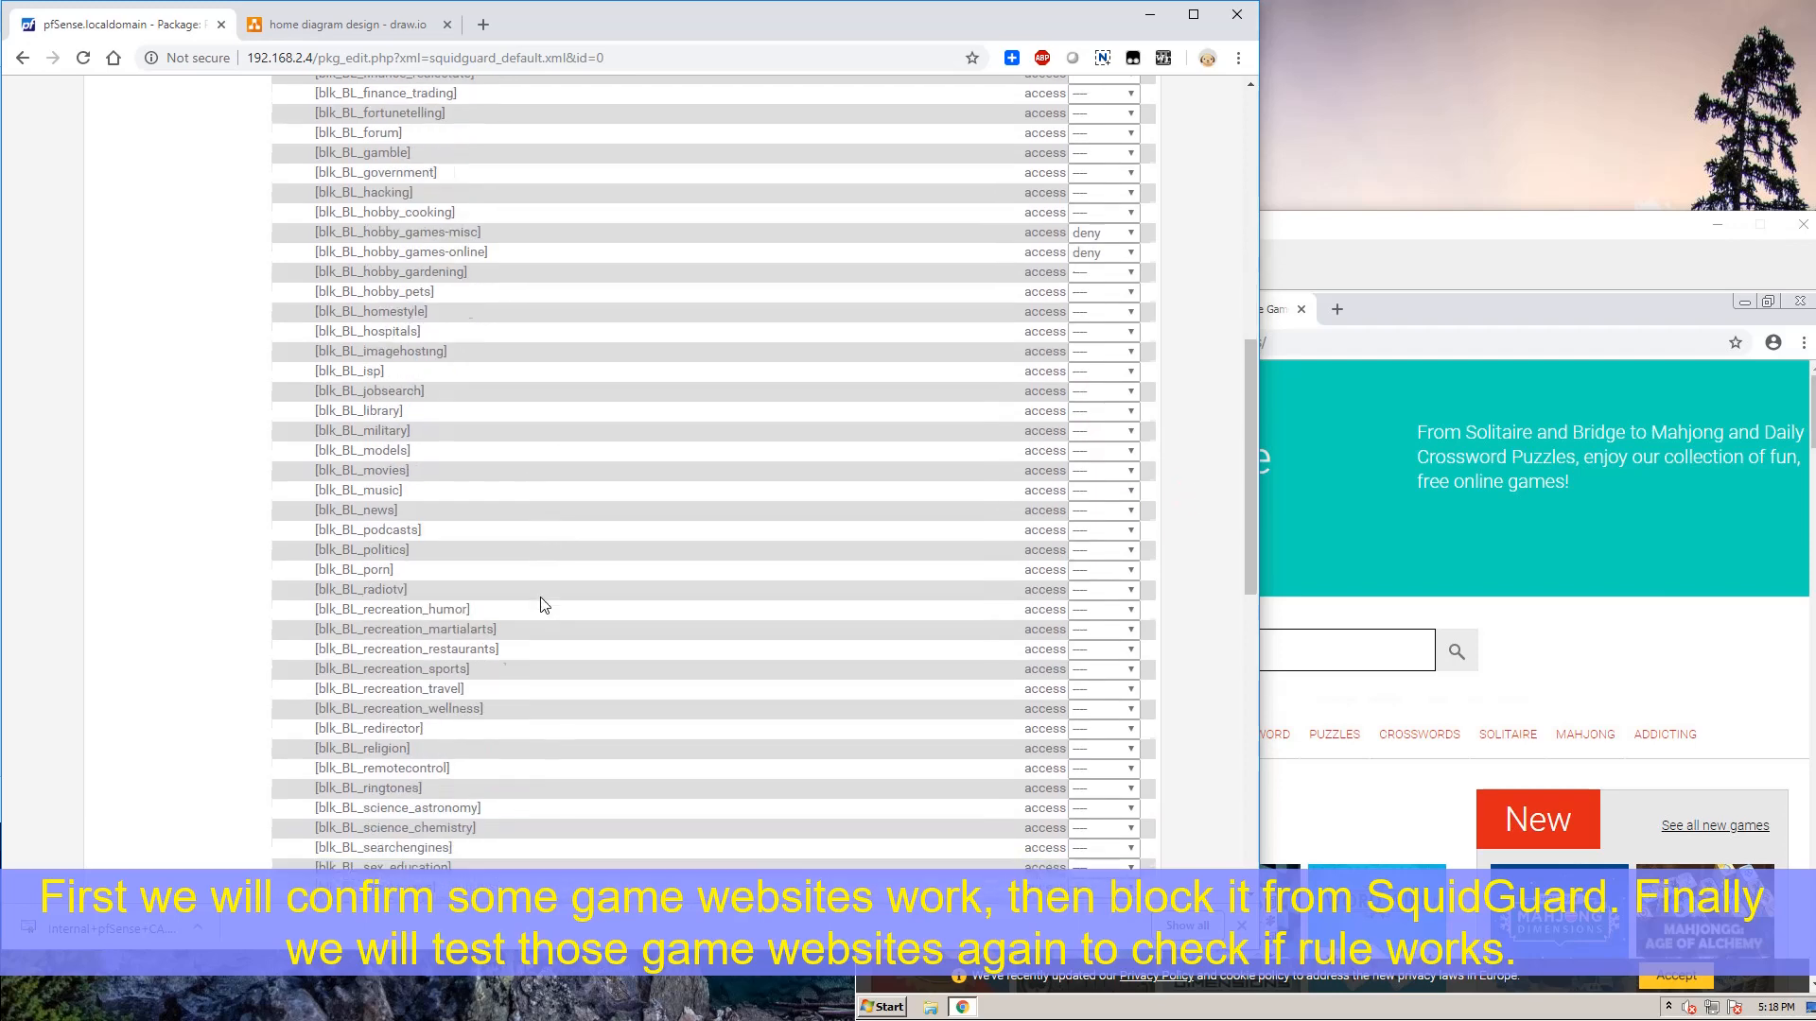
{"action": "key", "text": "ctrl+f"}
{"action": "type", "text": "game"}
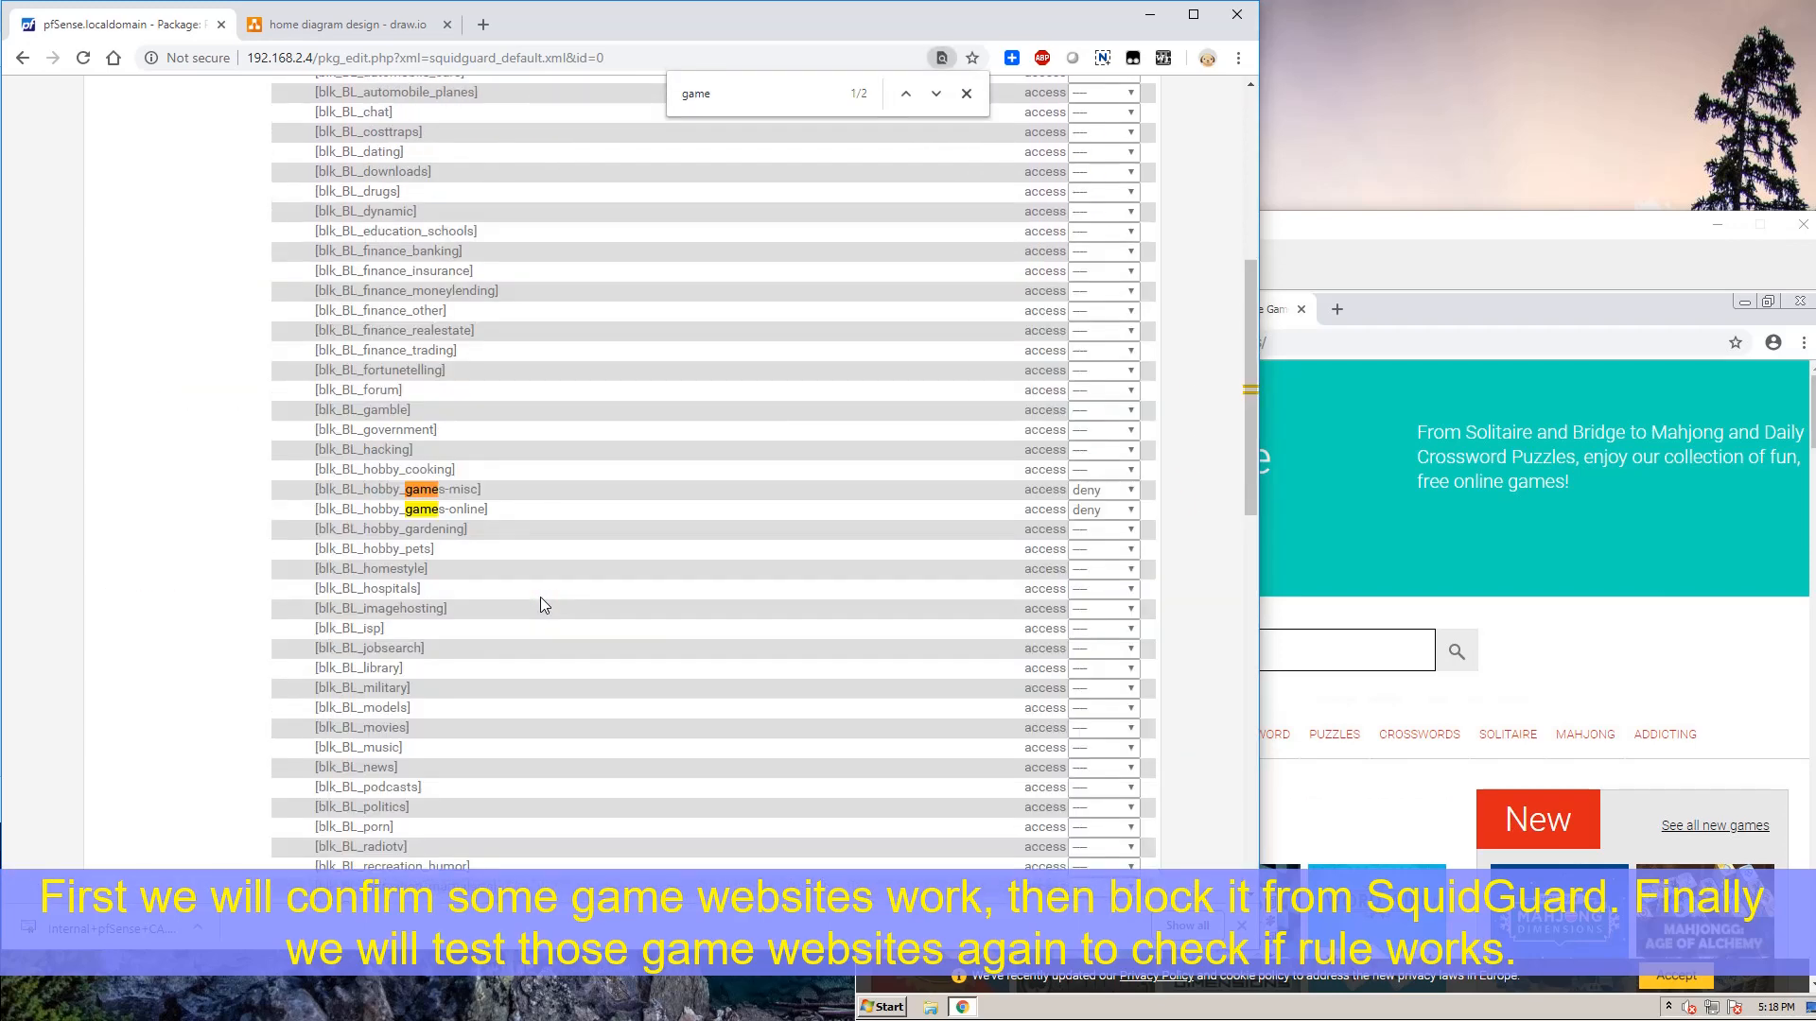
{"action": "left_click", "coordinate": [1250, 715]}
{"action": "scroll", "coordinate": [530, 771], "scroll_direction": "down", "scroll_amount": 5}
{"action": "left_click", "coordinate": [308, 796]}
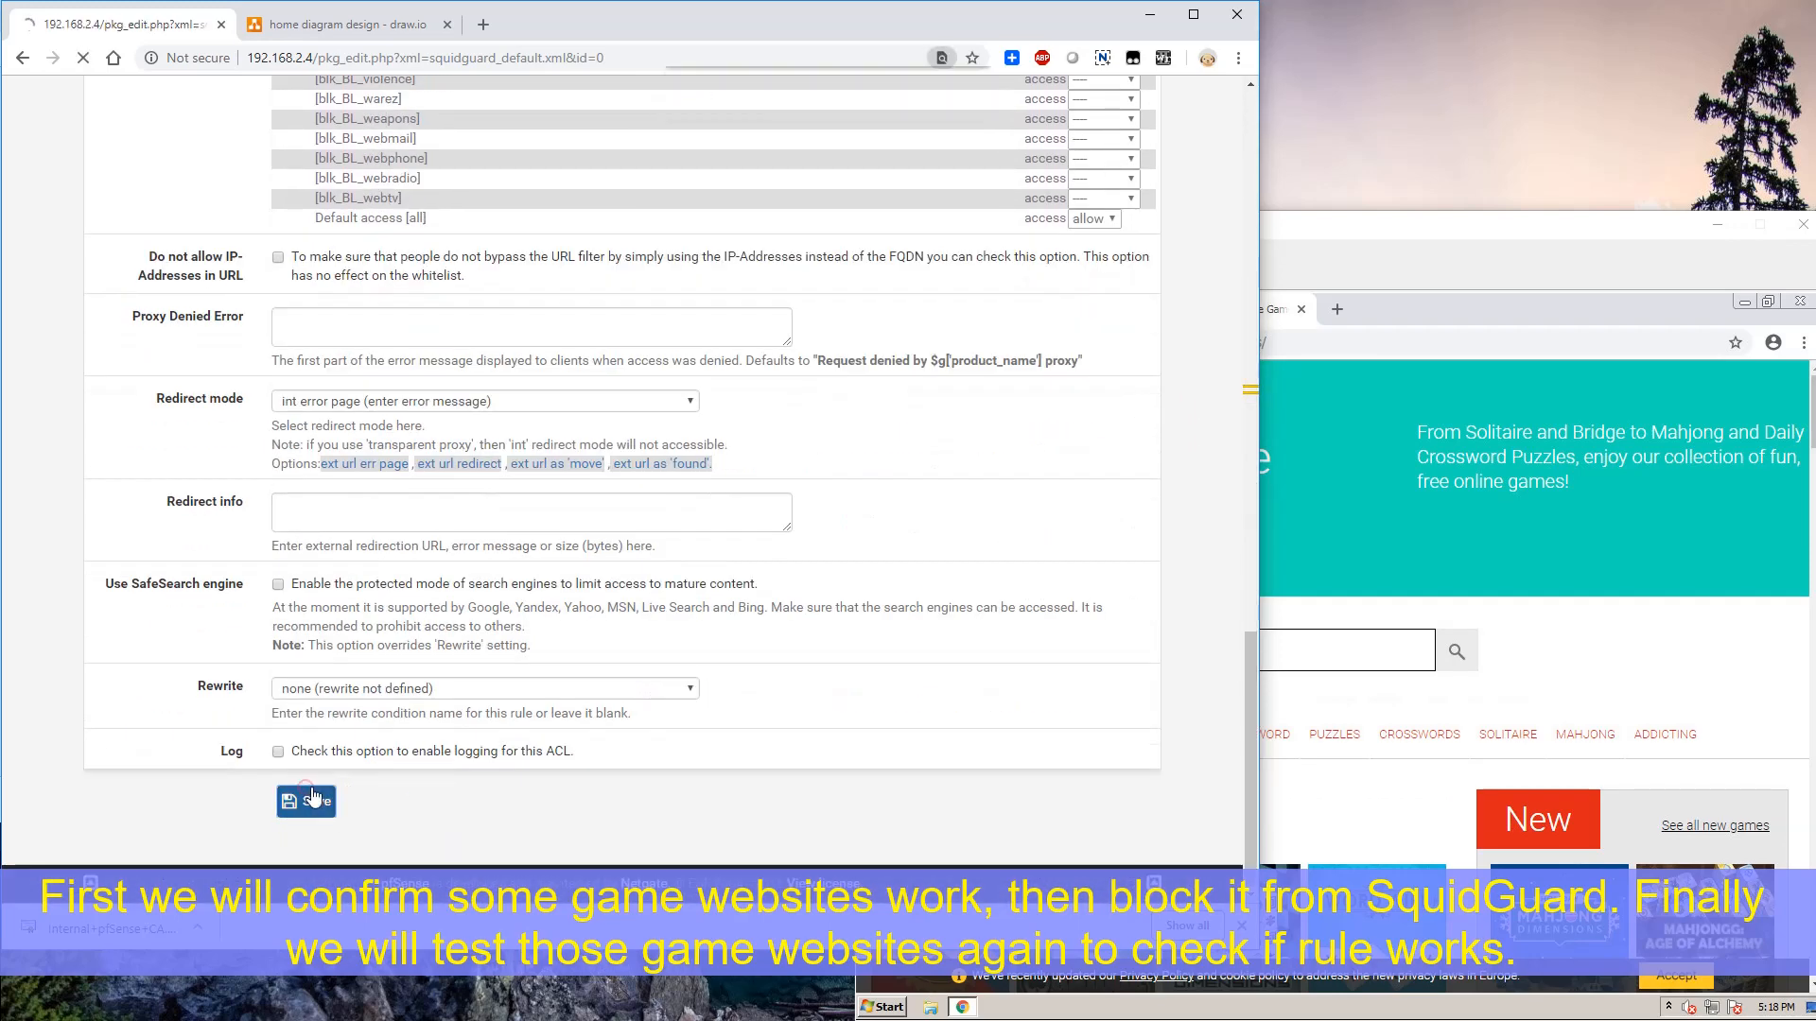
Apply the squidGuard configuration, then test Arkadium's new games page and Steam's software page on the client
{"action": "left_click", "coordinate": [172, 231]}
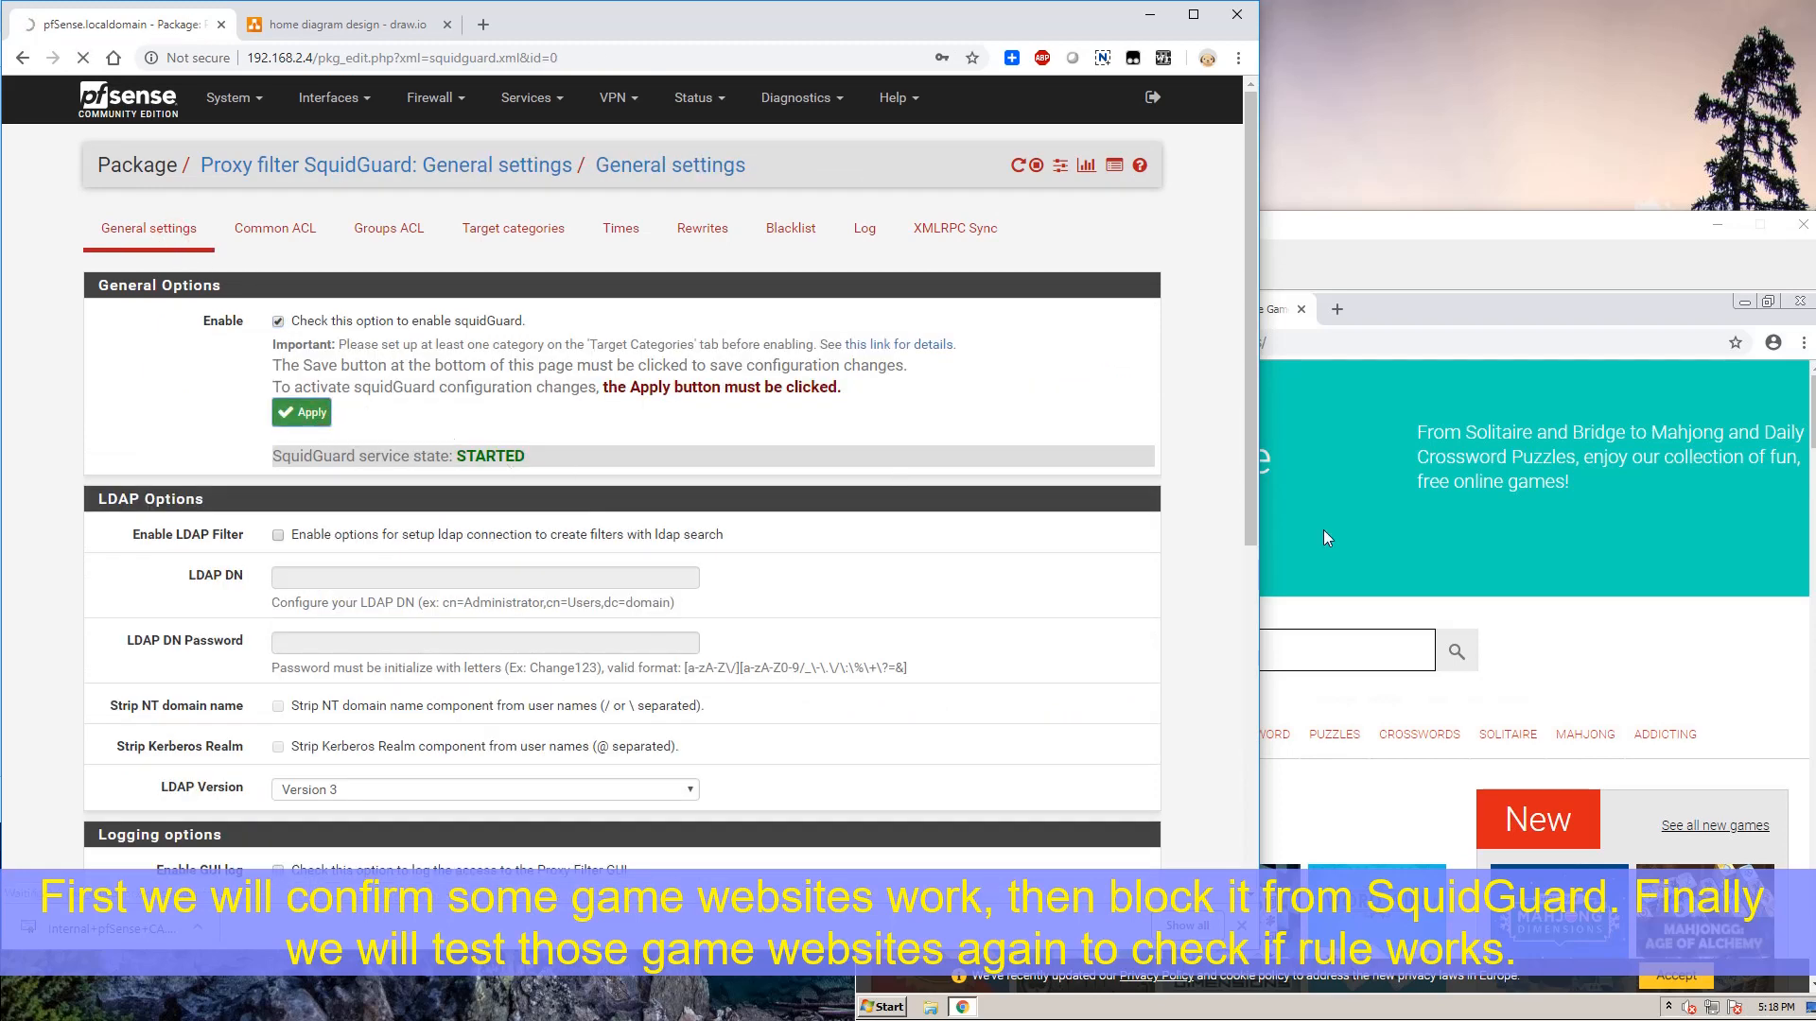
{"action": "left_click", "coordinate": [1371, 521]}
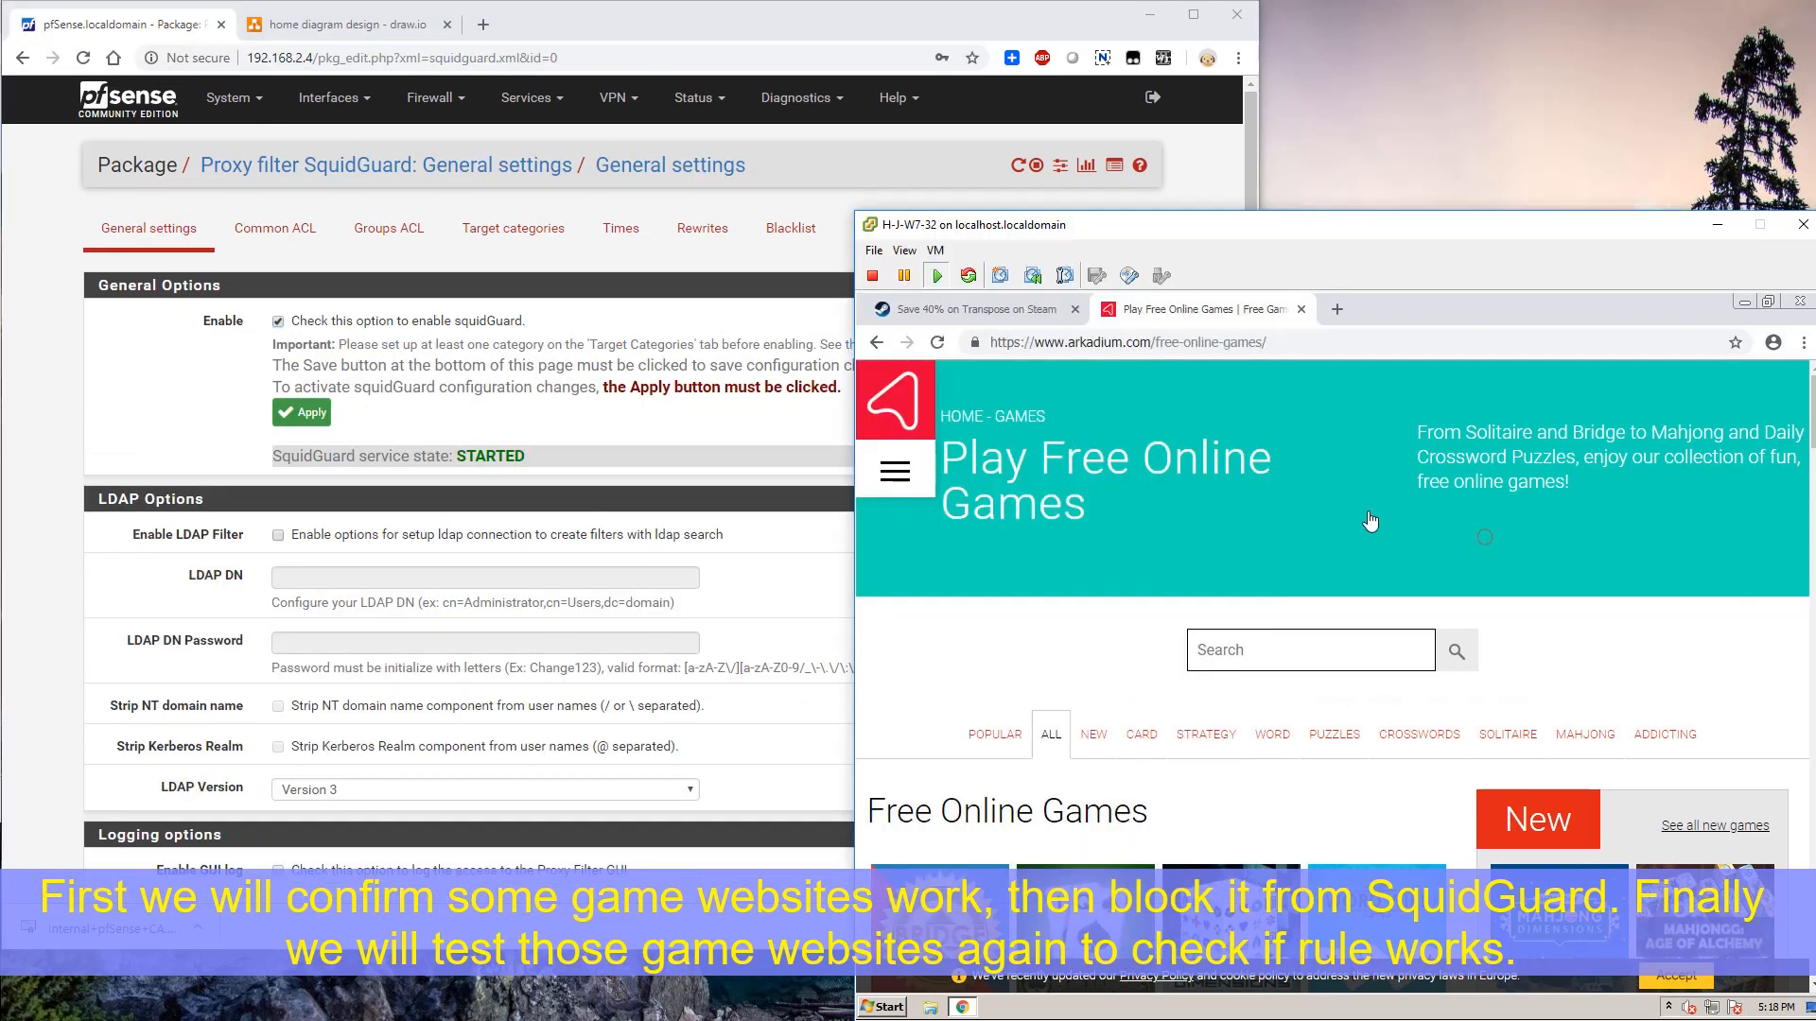
{"action": "left_click", "coordinate": [1097, 734]}
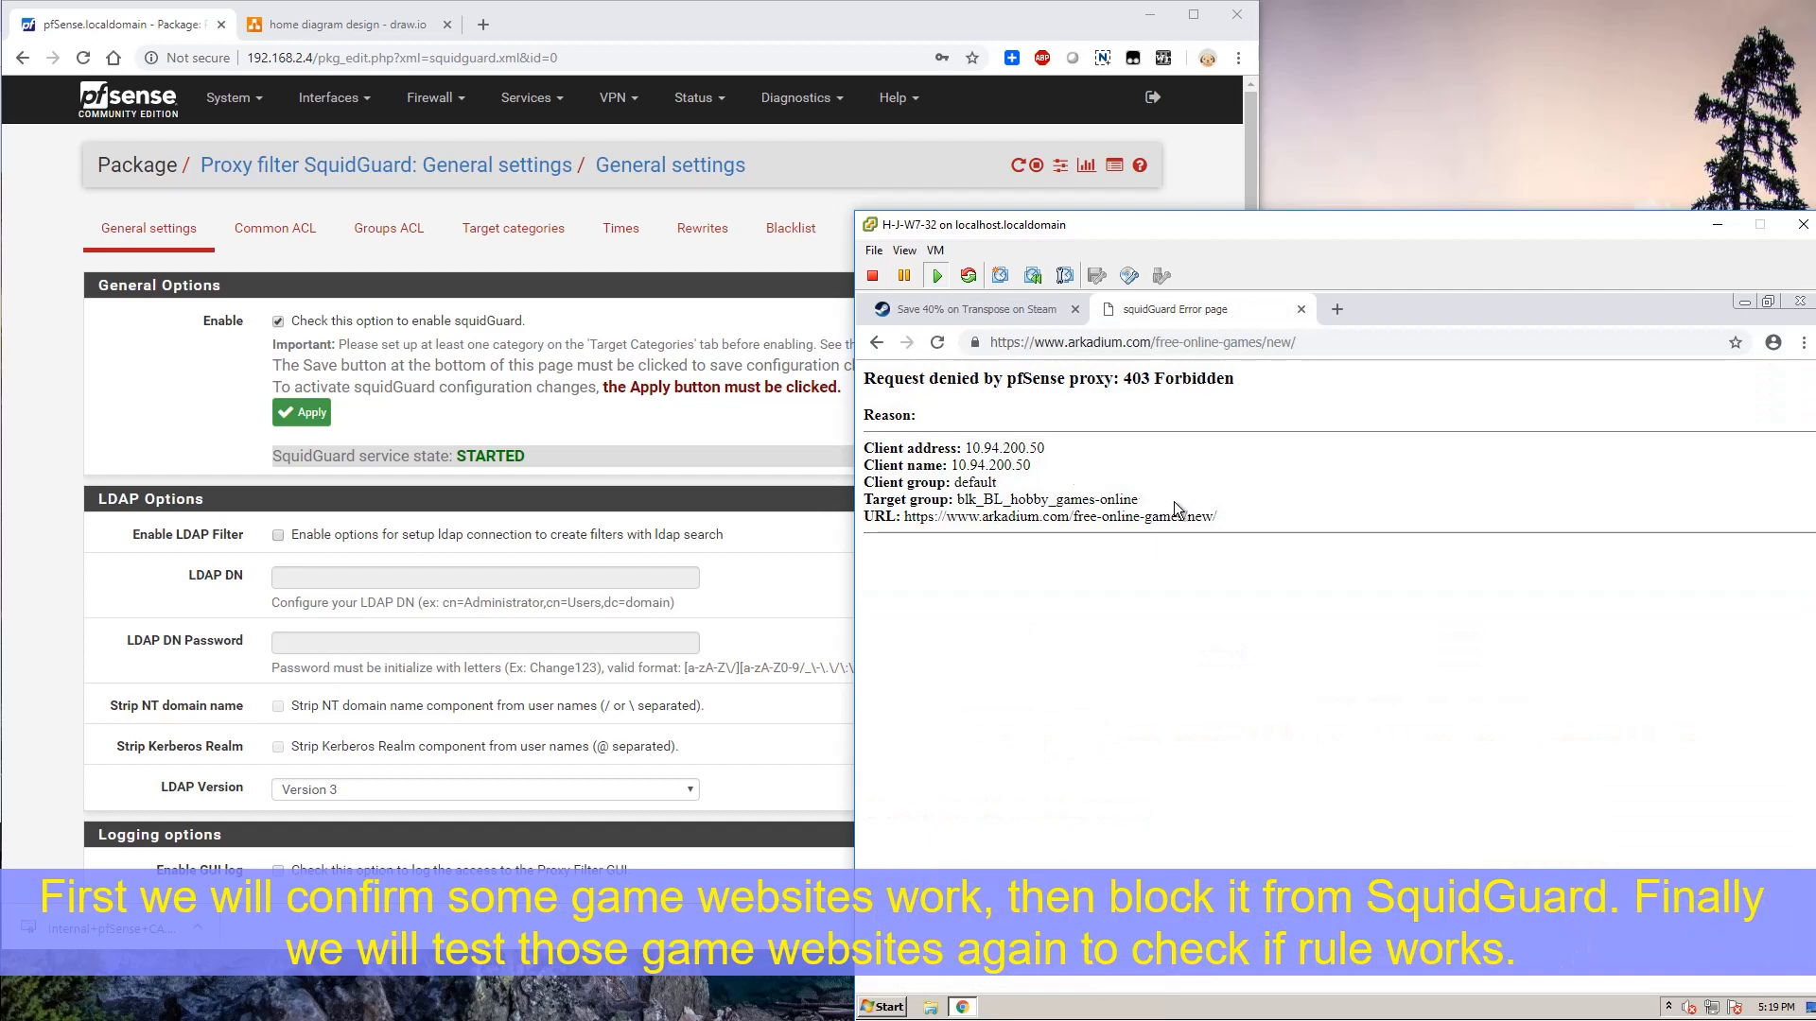
{"action": "left_click", "coordinate": [991, 310]}
{"action": "left_click", "coordinate": [1165, 502]}
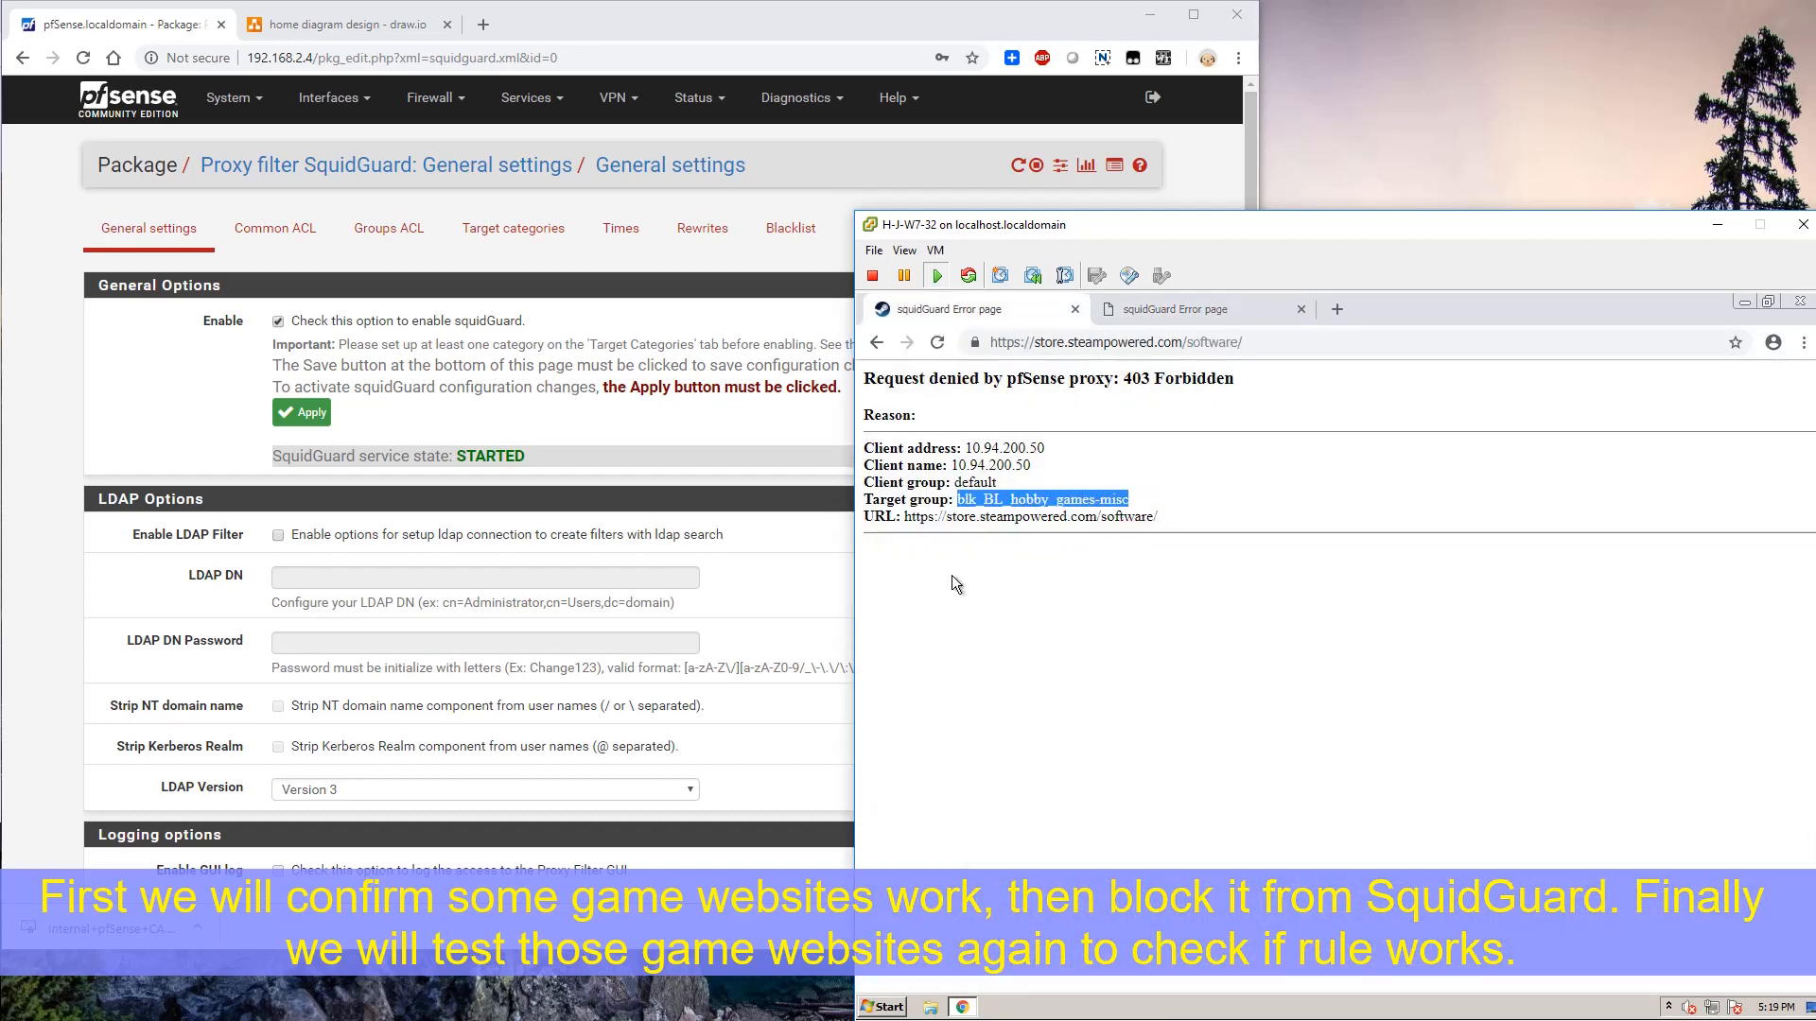
Load 51sec.org in a new browser tab on the client to test a non-game website
{"action": "left_click", "coordinate": [1341, 309]}
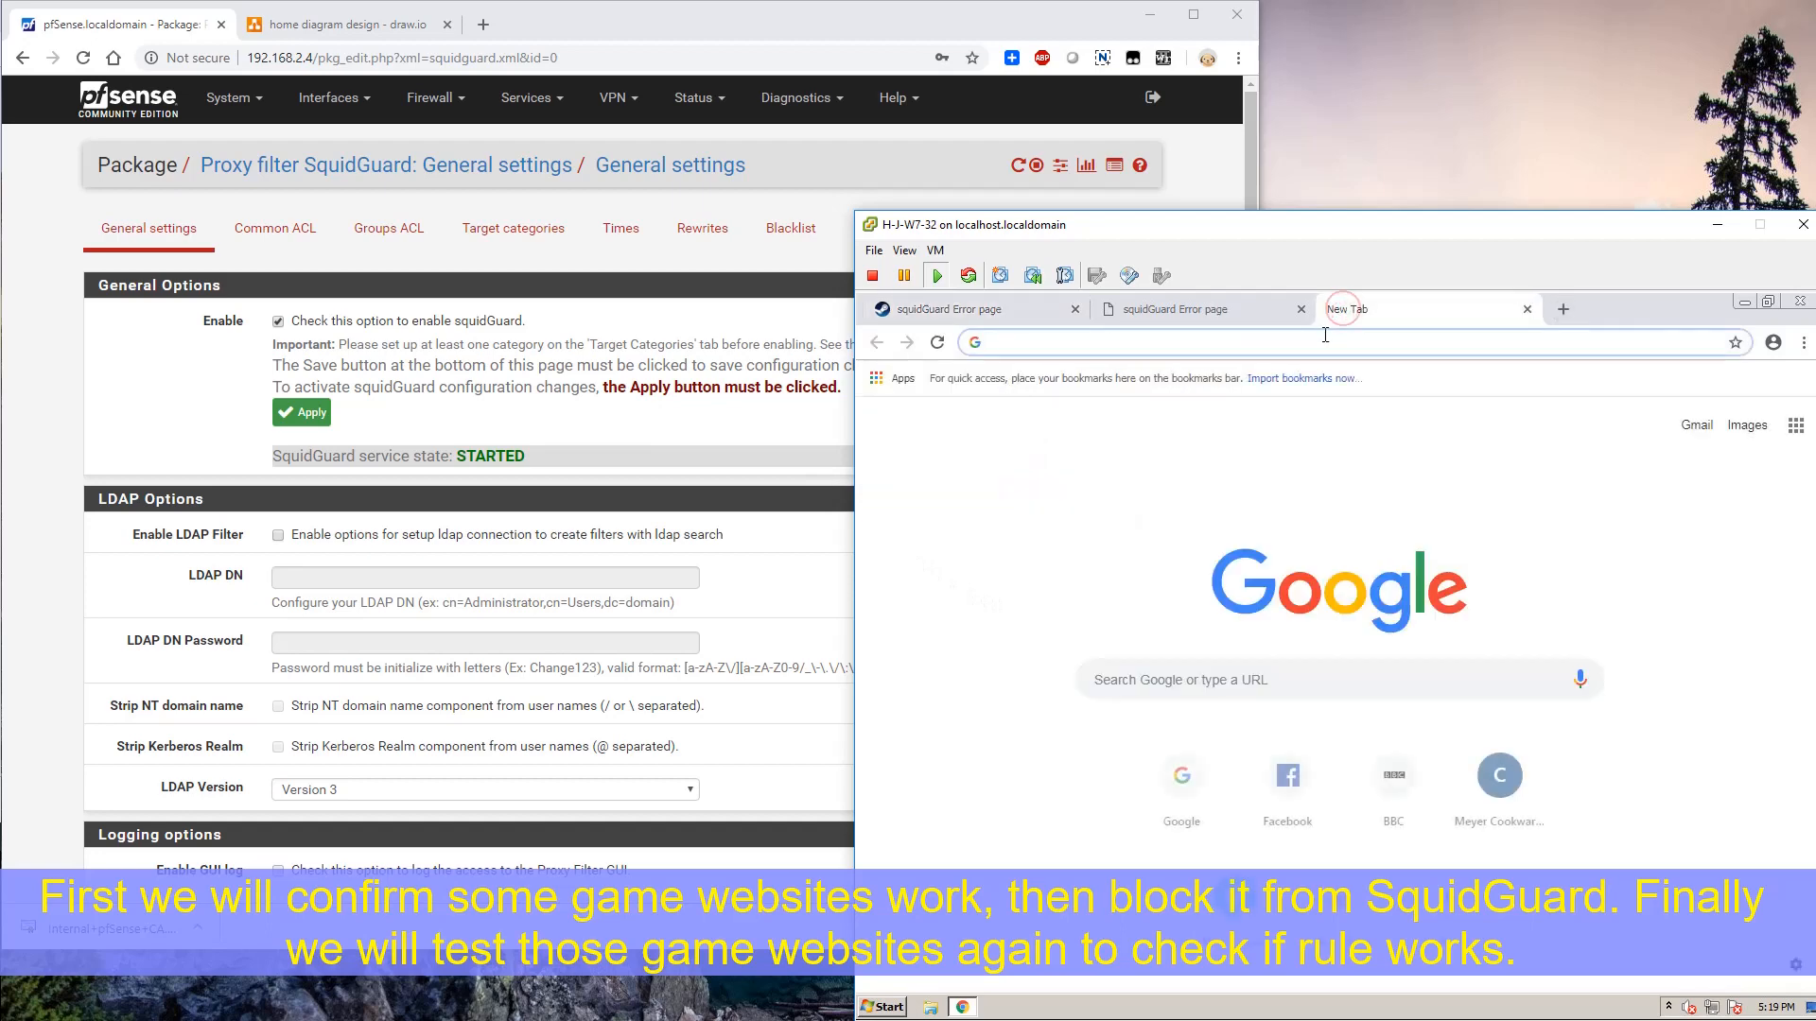
{"action": "type", "text": "www.51sec."}
{"action": "key", "text": "Home"}
{"action": "key", "text": "Delete"}
{"action": "key", "text": "Delete"}
{"action": "key", "text": "Delete"}
{"action": "key", "text": "Delete"}
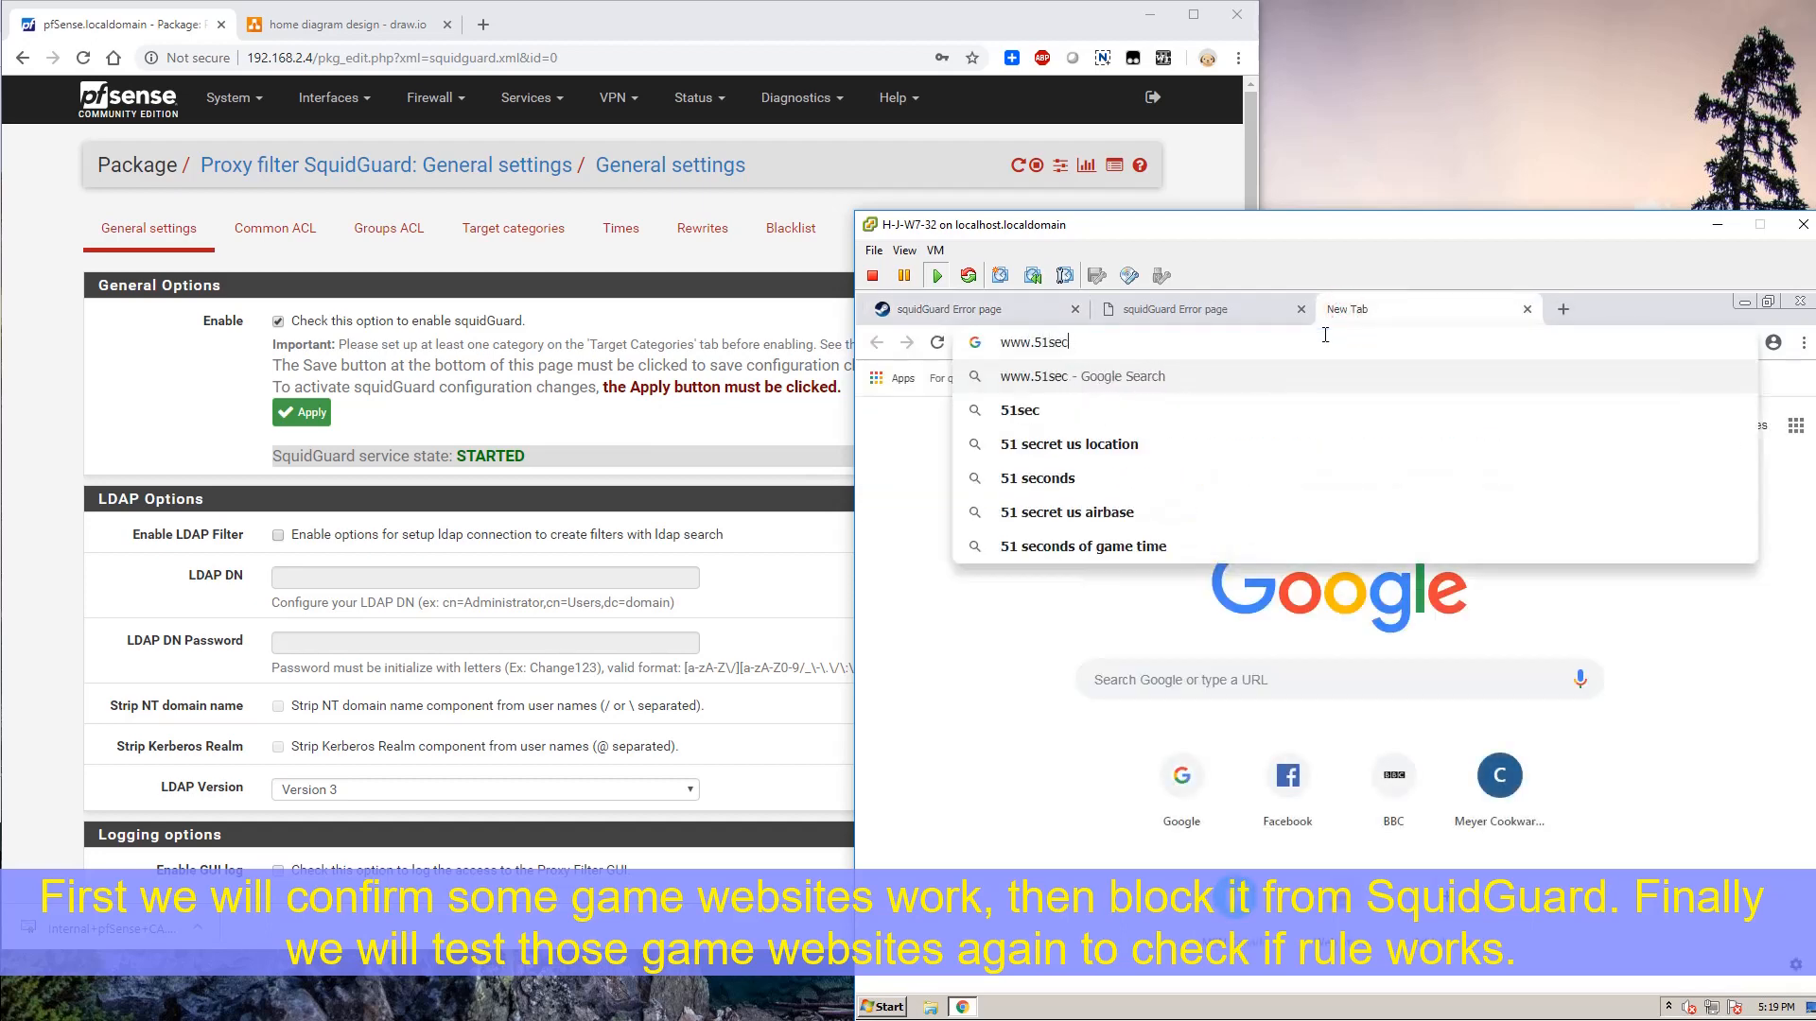
{"action": "type", "text": "org"}
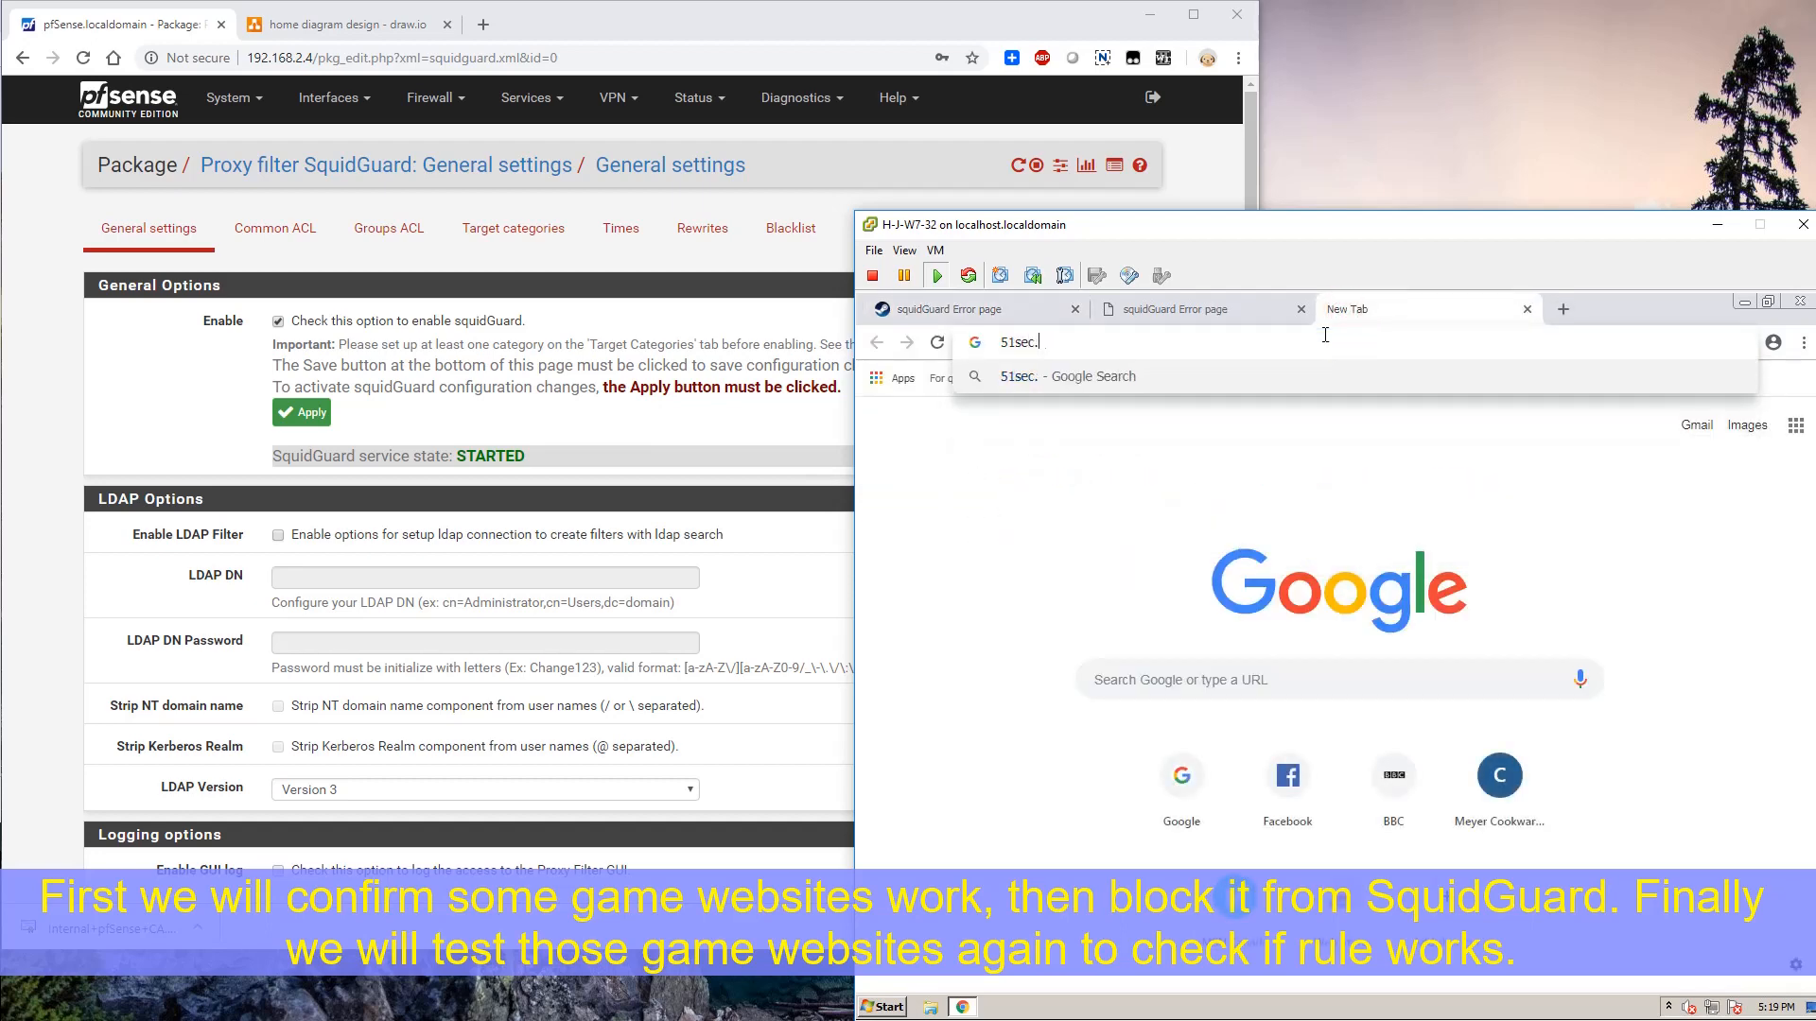
{"action": "key", "text": "Return"}
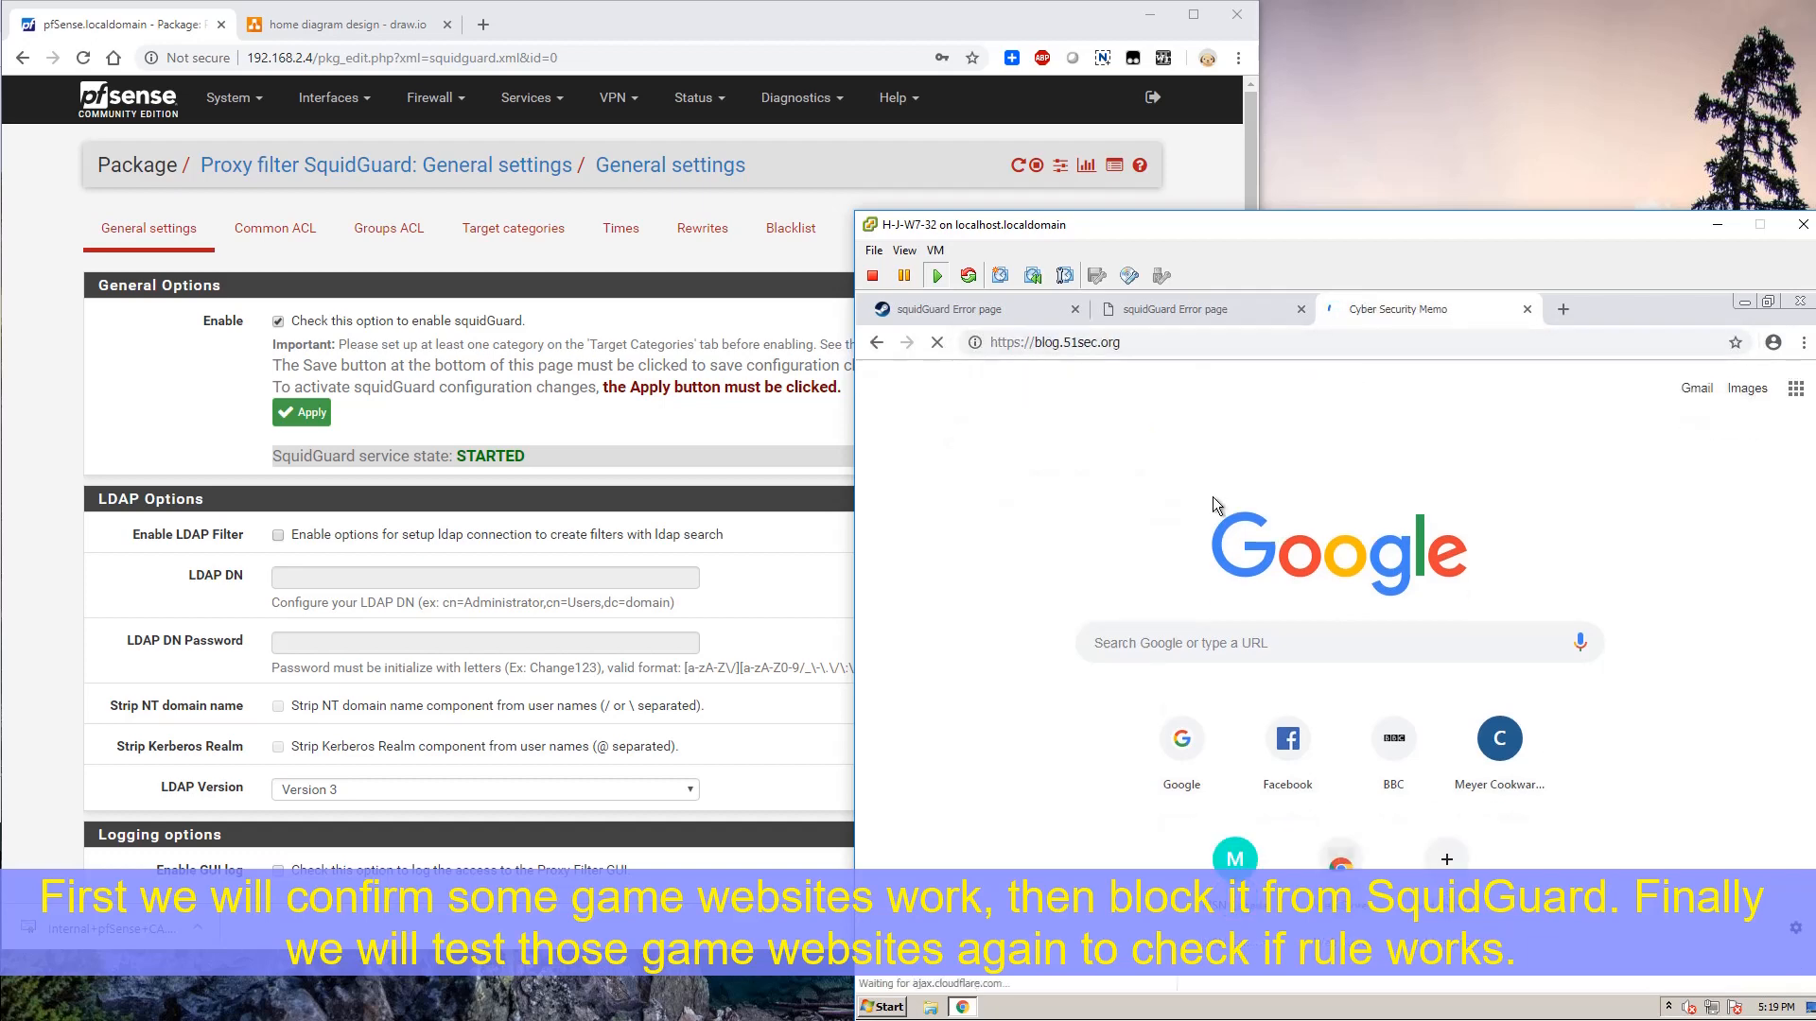
Load YouTube in another client tab and check that both the 51sec blog and YouTube open
{"action": "left_click", "coordinate": [1562, 309]}
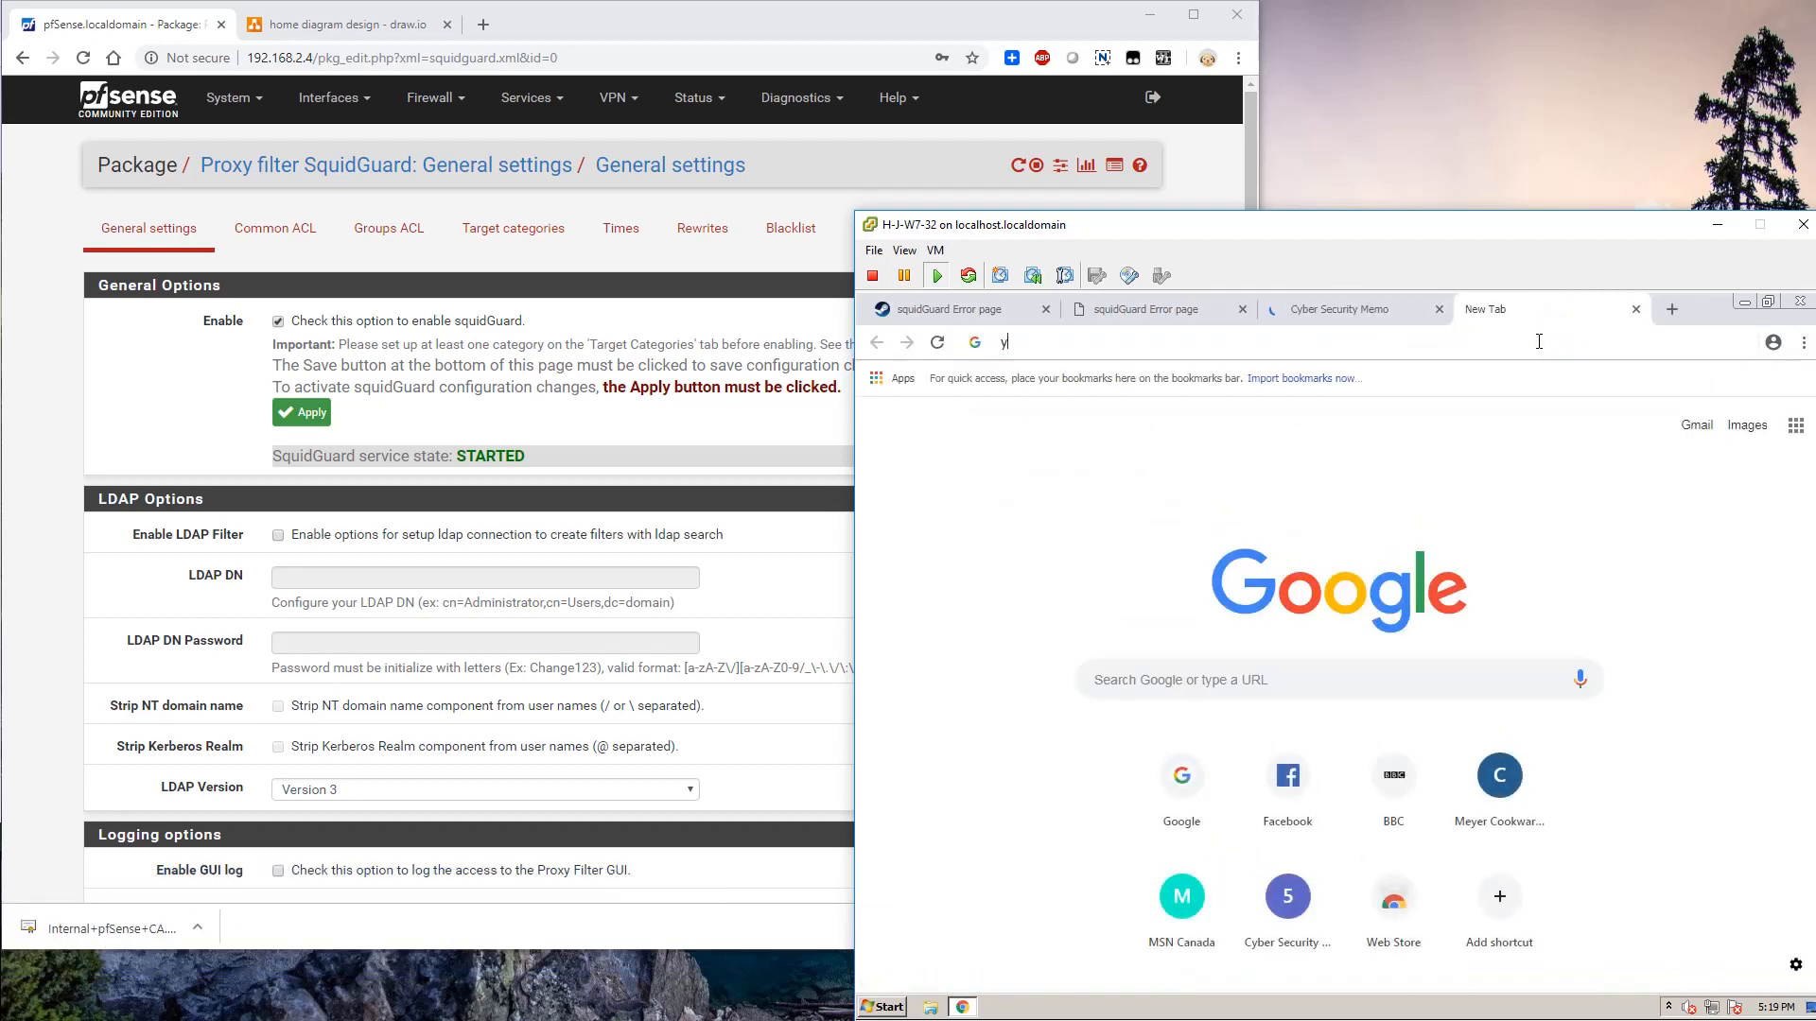
{"action": "type", "text": "youtube."}
{"action": "key", "text": "Return"}
{"action": "left_click", "coordinate": [1327, 314]}
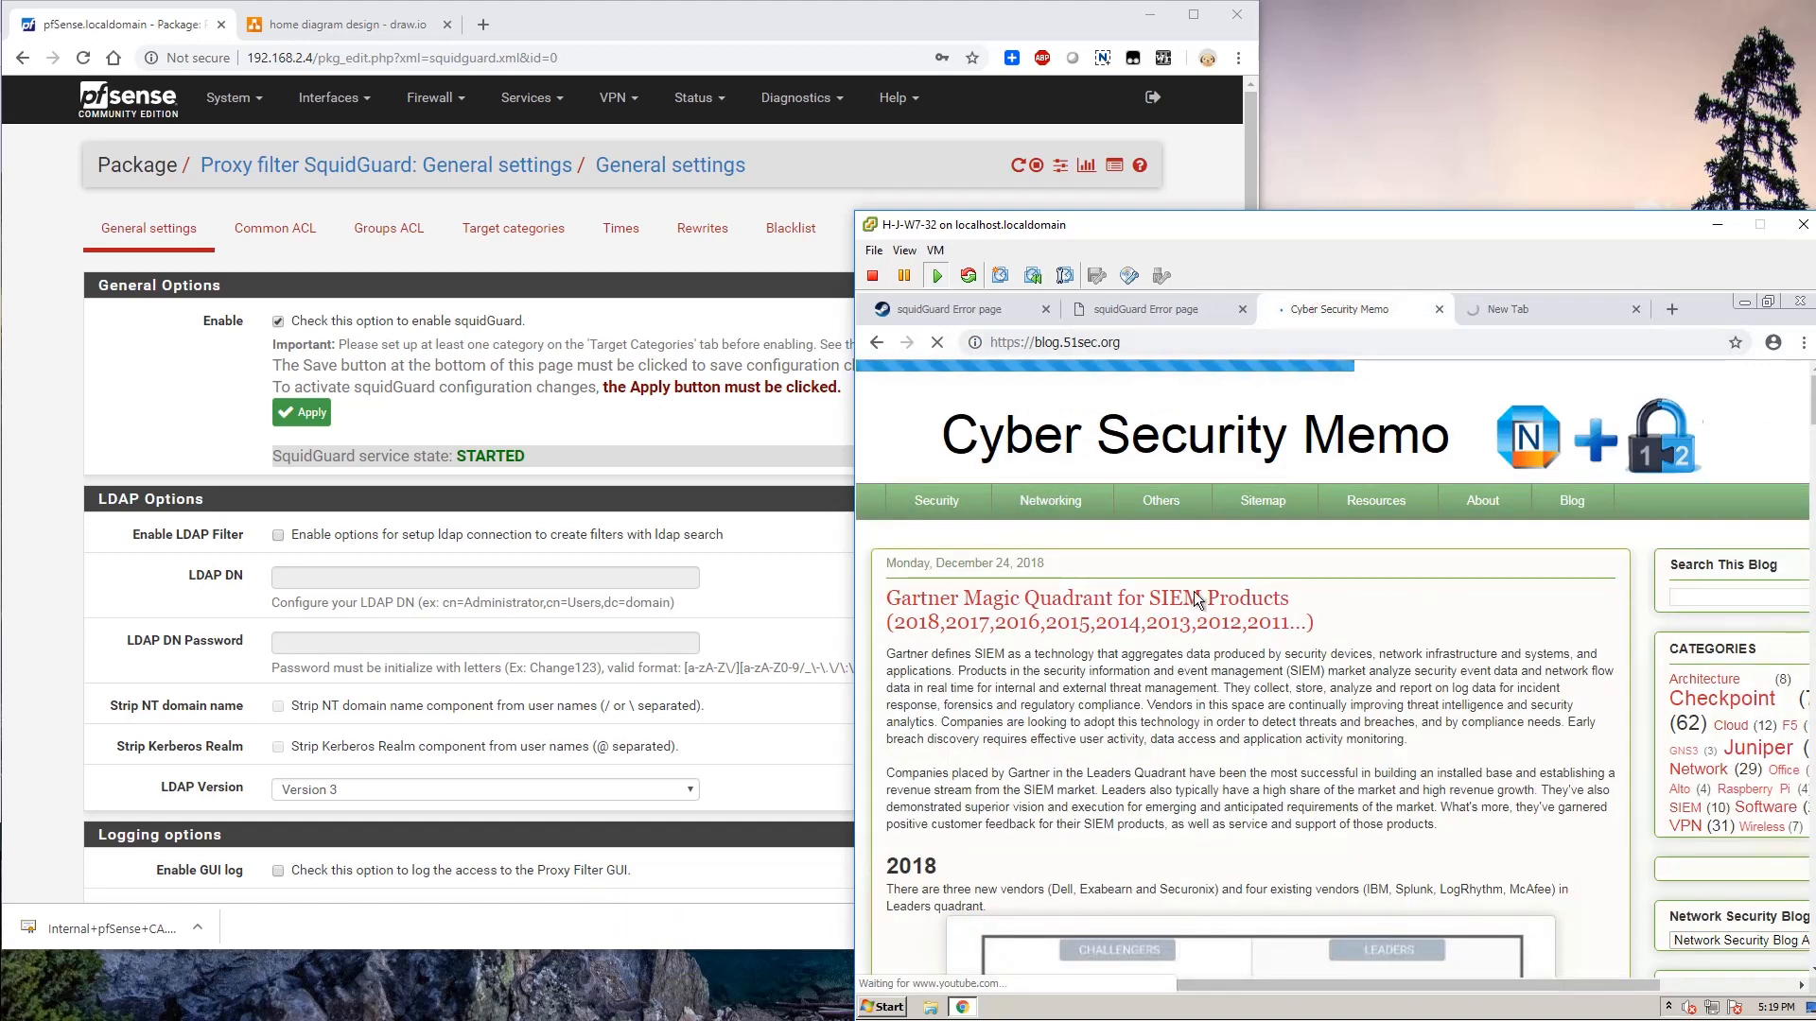
{"action": "scroll", "coordinate": [1372, 567], "scroll_direction": "down", "scroll_amount": 4}
{"action": "left_click", "coordinate": [1507, 310]}
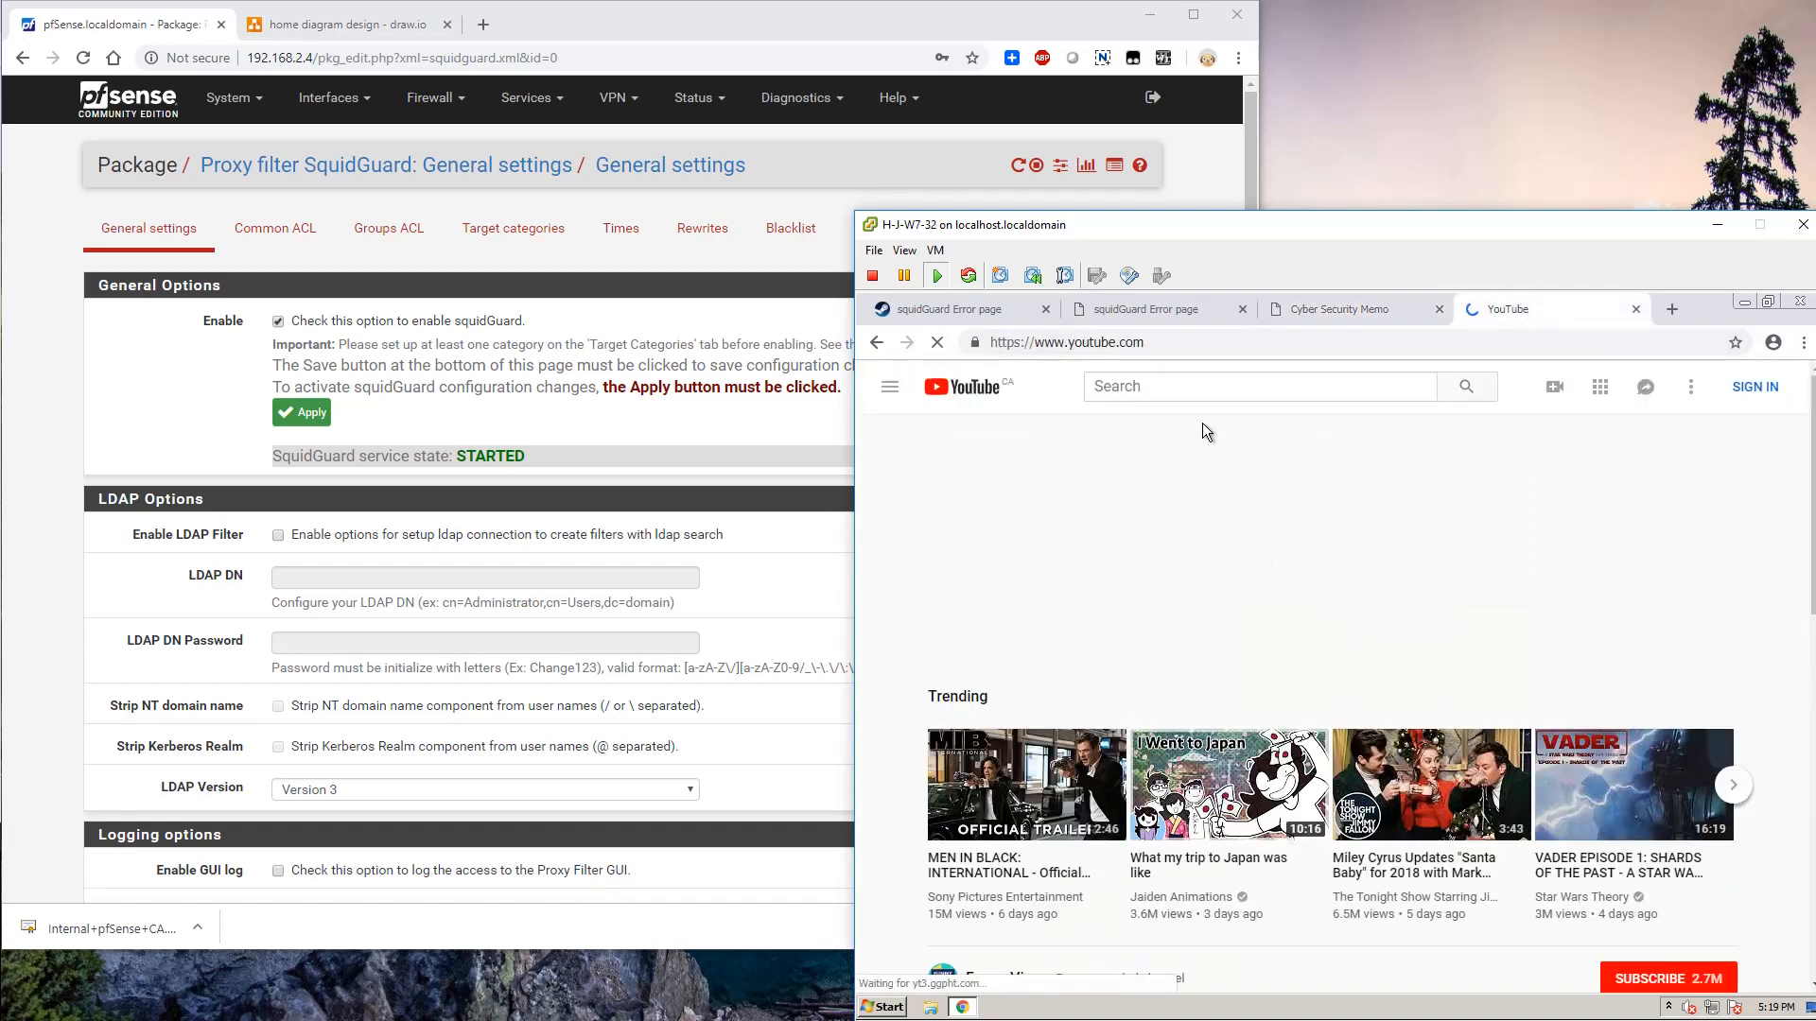
{"action": "left_click", "coordinate": [1150, 310]}
{"action": "left_click", "coordinate": [1005, 312]}
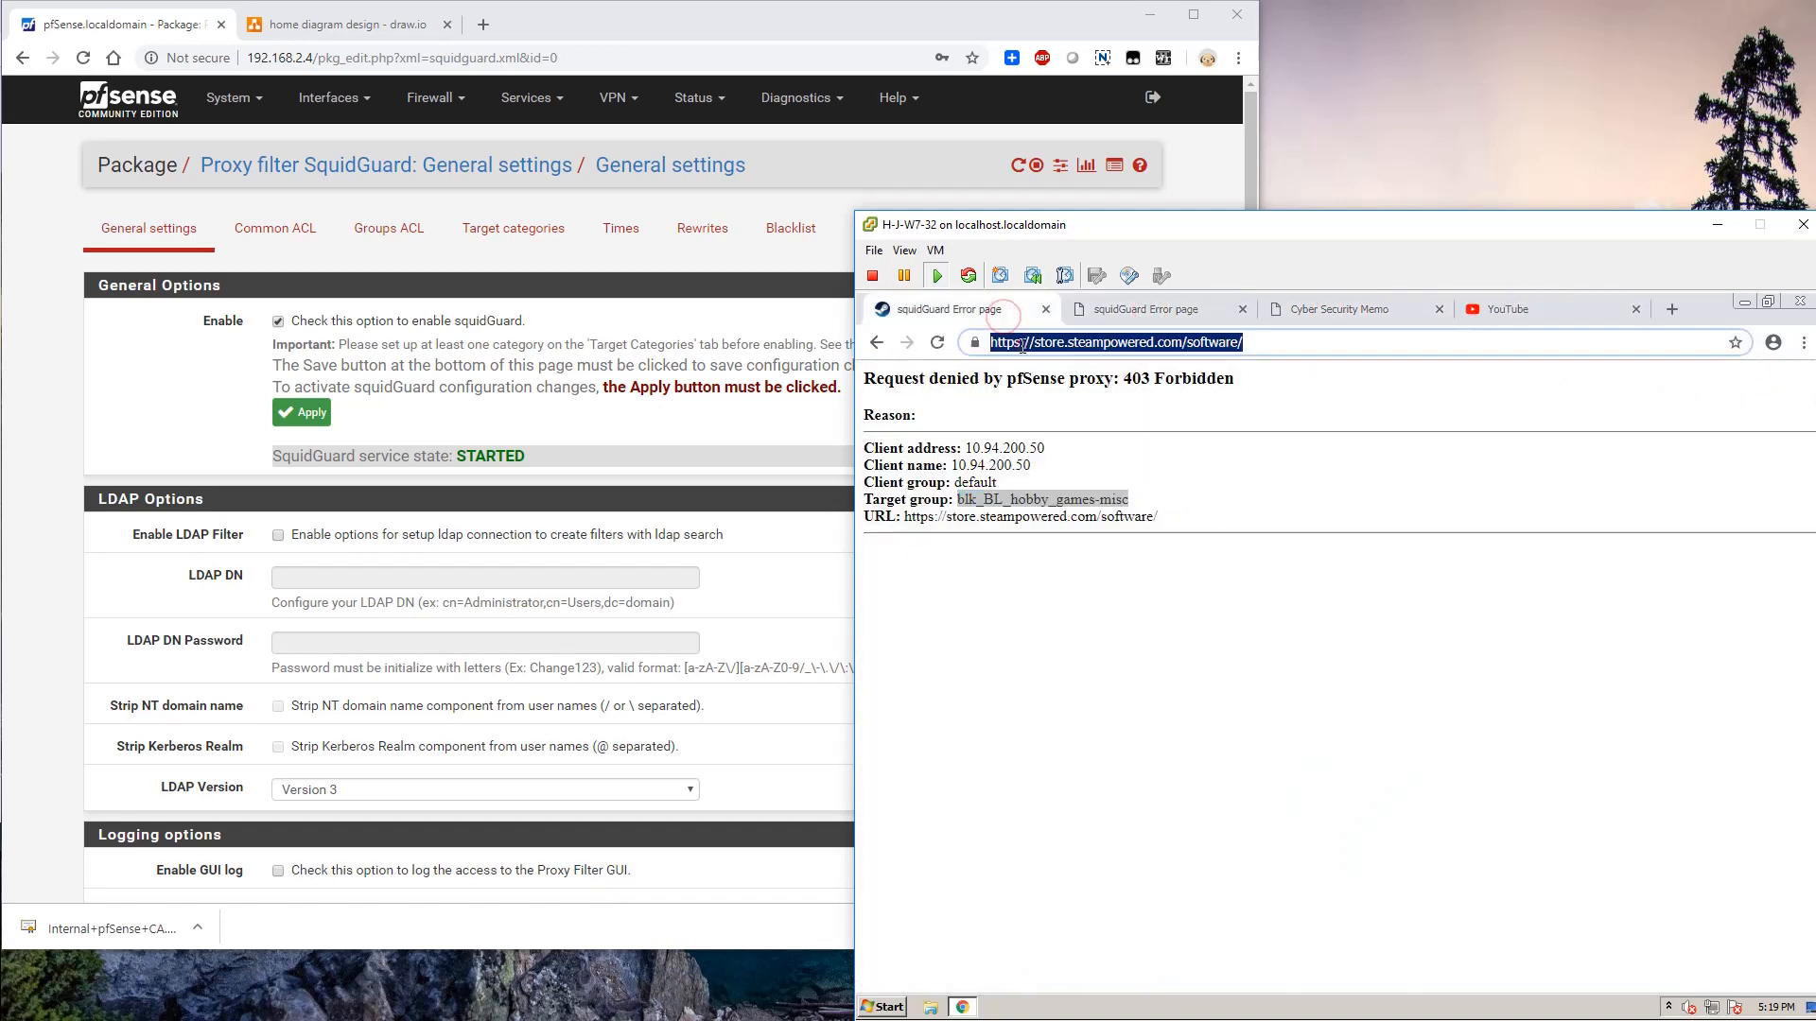
{"action": "left_click", "coordinate": [1024, 344]}
{"action": "type", "text": "www.google.ca"}
{"action": "key", "text": "Return"}
{"action": "type", "text": "games"}
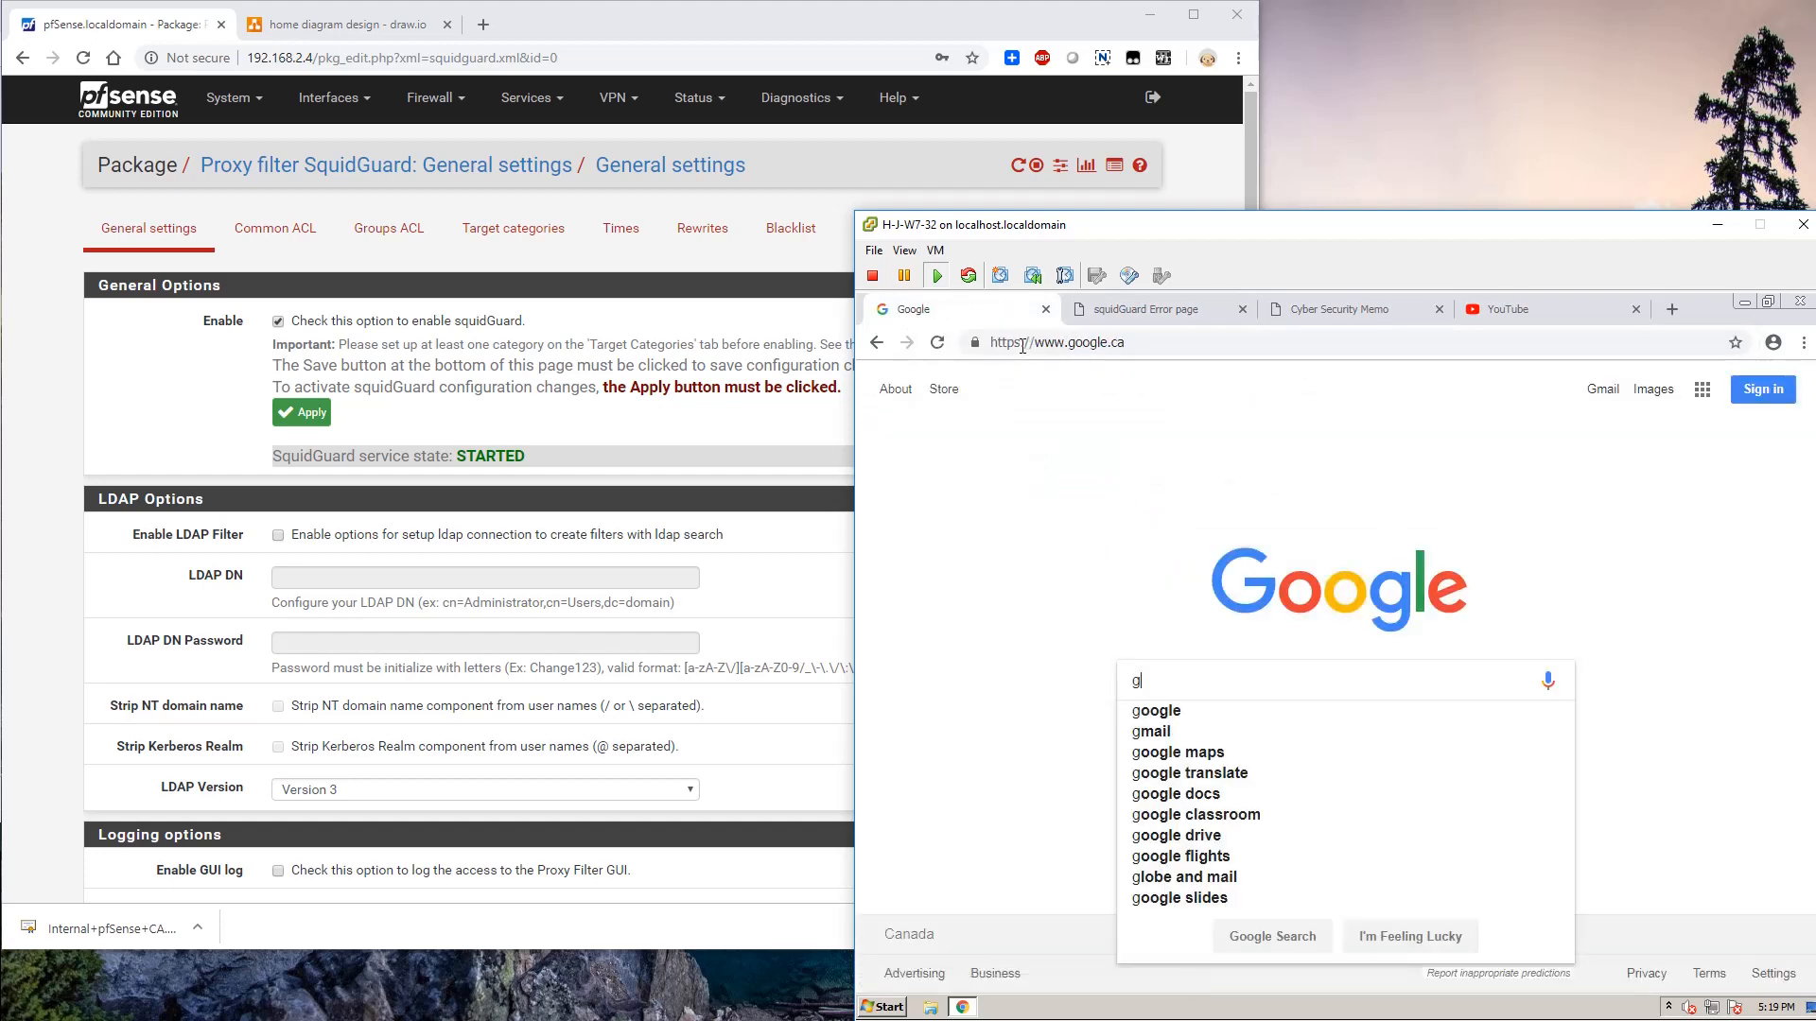
{"action": "key", "text": "Return"}
Test the Agame.com popular games result on the client and check the target group named on the block page
{"action": "scroll", "coordinate": [1204, 744], "scroll_direction": "down", "scroll_amount": 3}
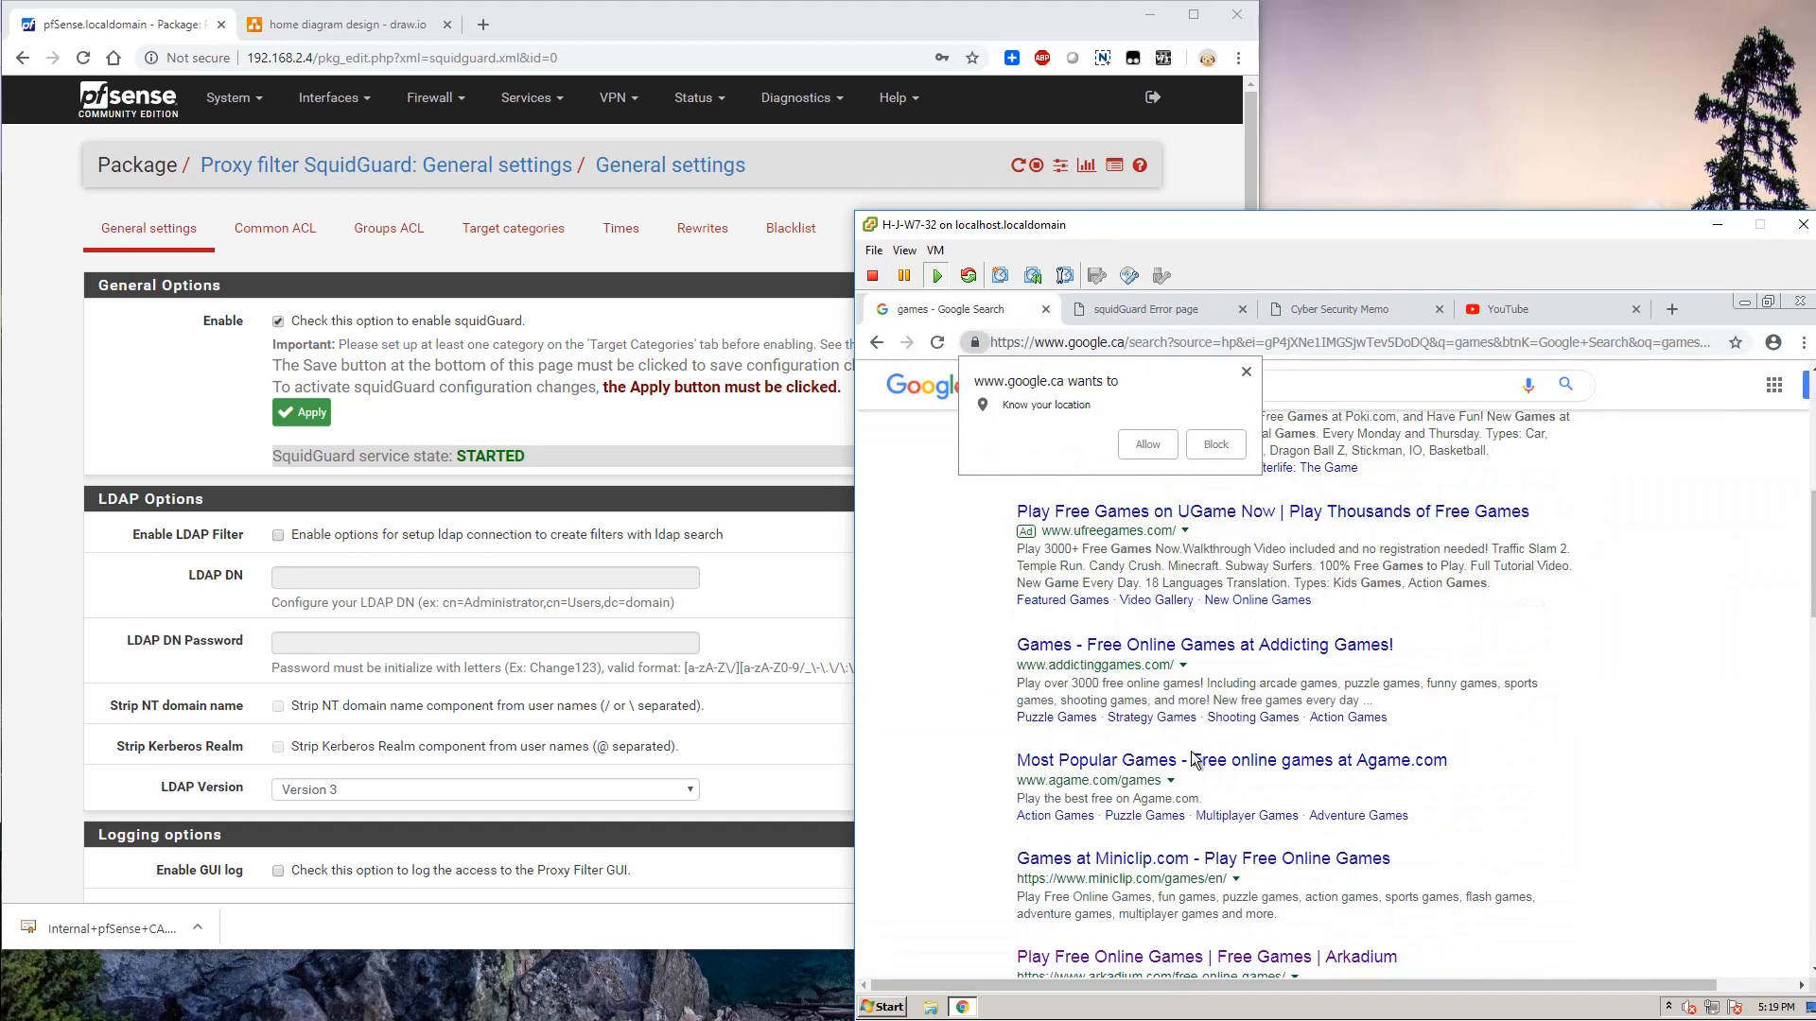
{"action": "left_click", "coordinate": [1182, 765]}
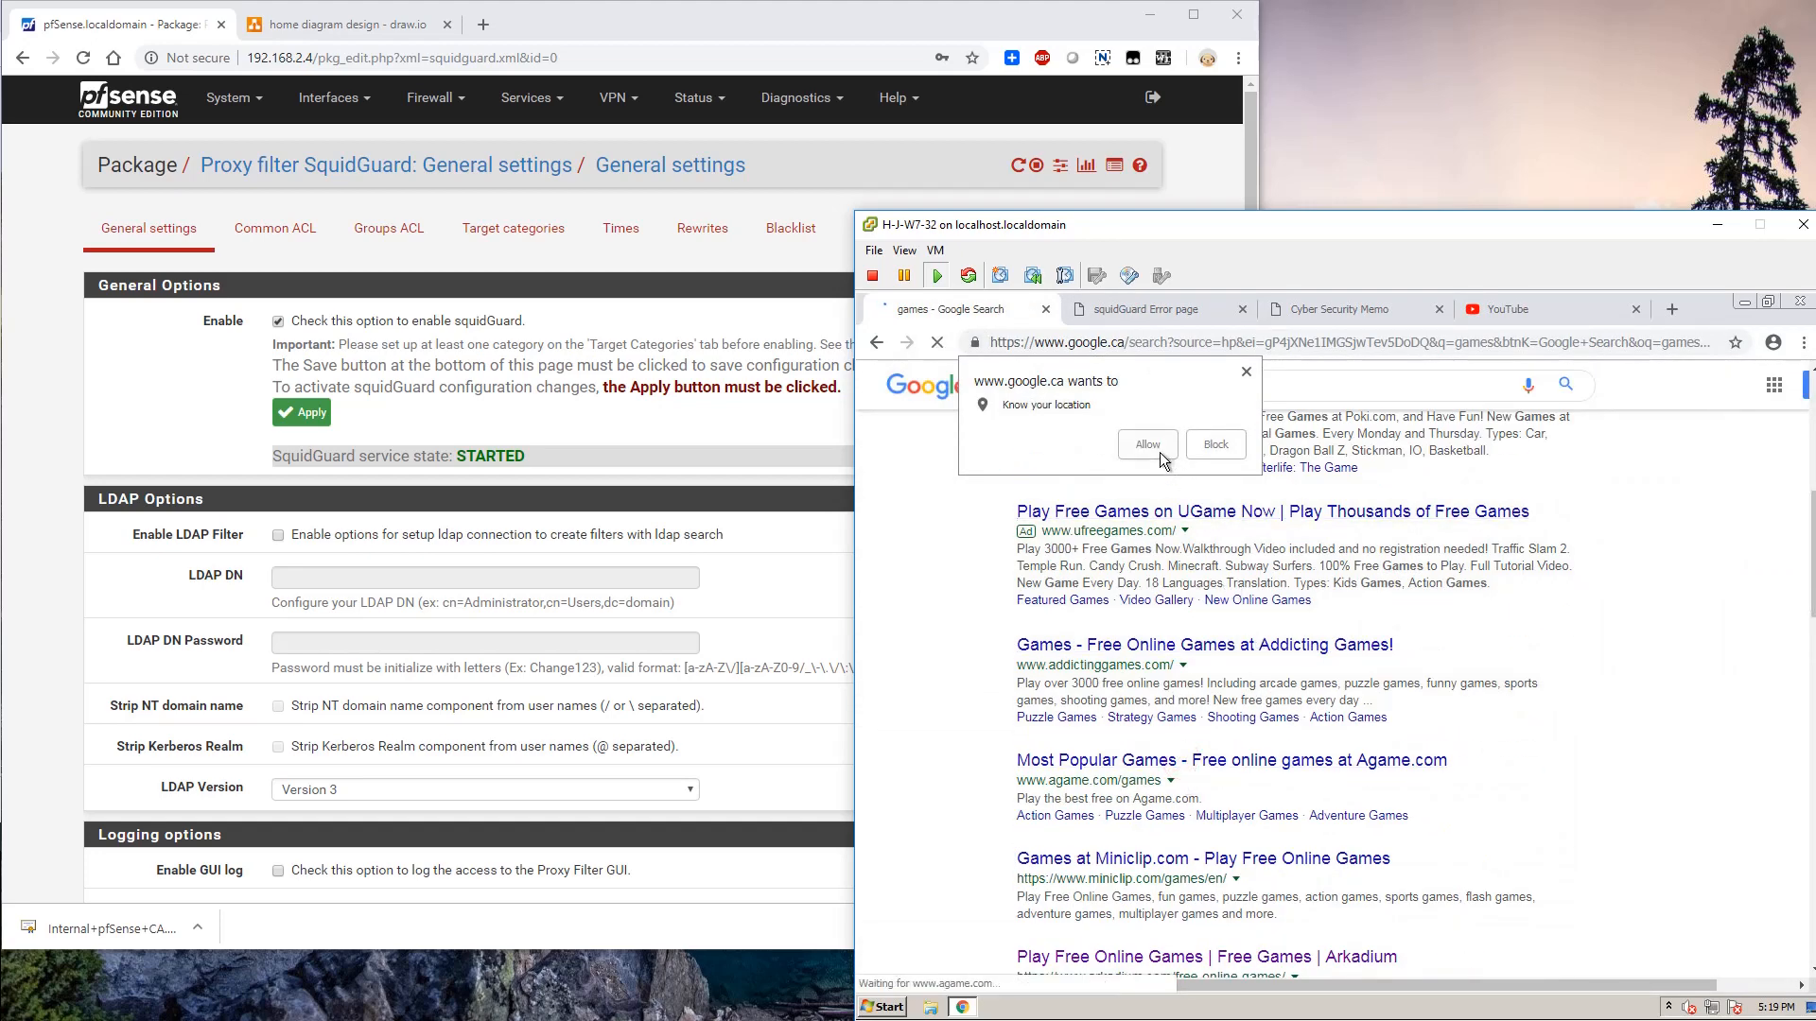
{"action": "left_click_drag", "start_coordinate": [1183, 498], "coordinate": [979, 501]}
Recheck the blog and YouTube pages on the client, and close both tabs
{"action": "left_click", "coordinate": [1336, 313]}
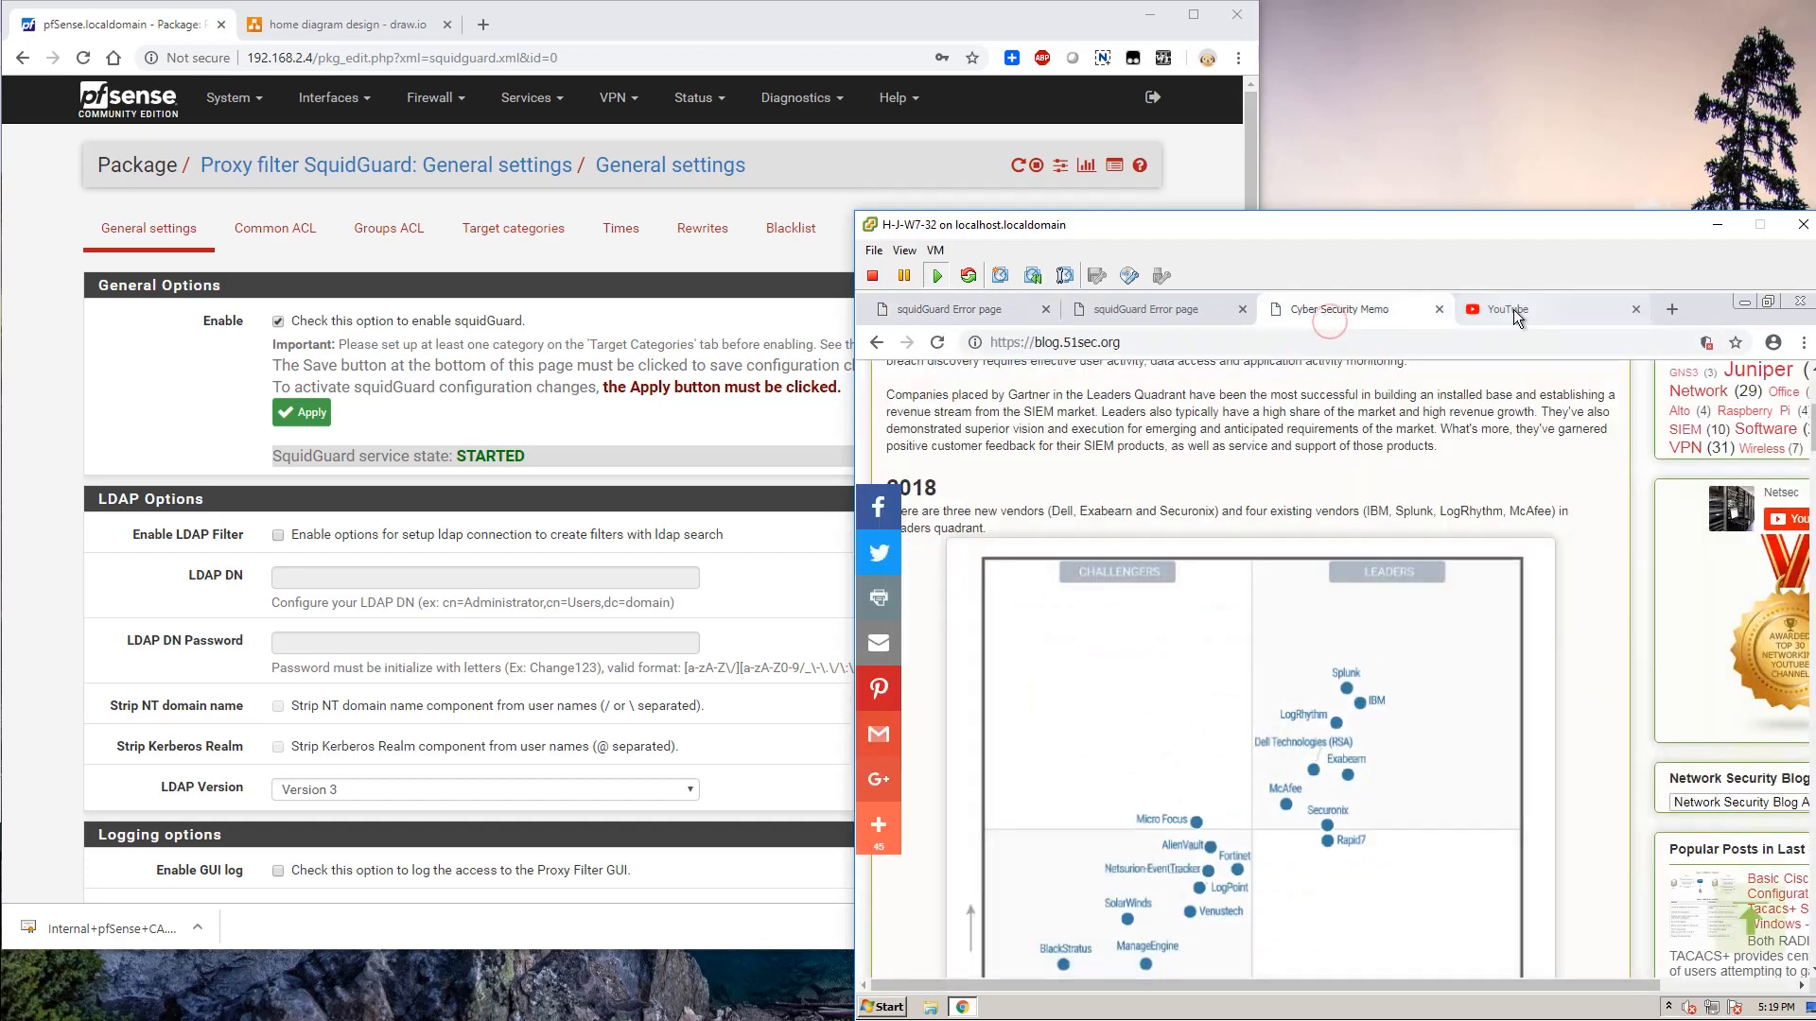
{"action": "left_click", "coordinate": [1511, 314]}
{"action": "left_click", "coordinate": [1370, 314]}
{"action": "left_click_drag", "start_coordinate": [1480, 314], "coordinate": [1435, 316]}
{"action": "left_click", "coordinate": [1435, 314]}
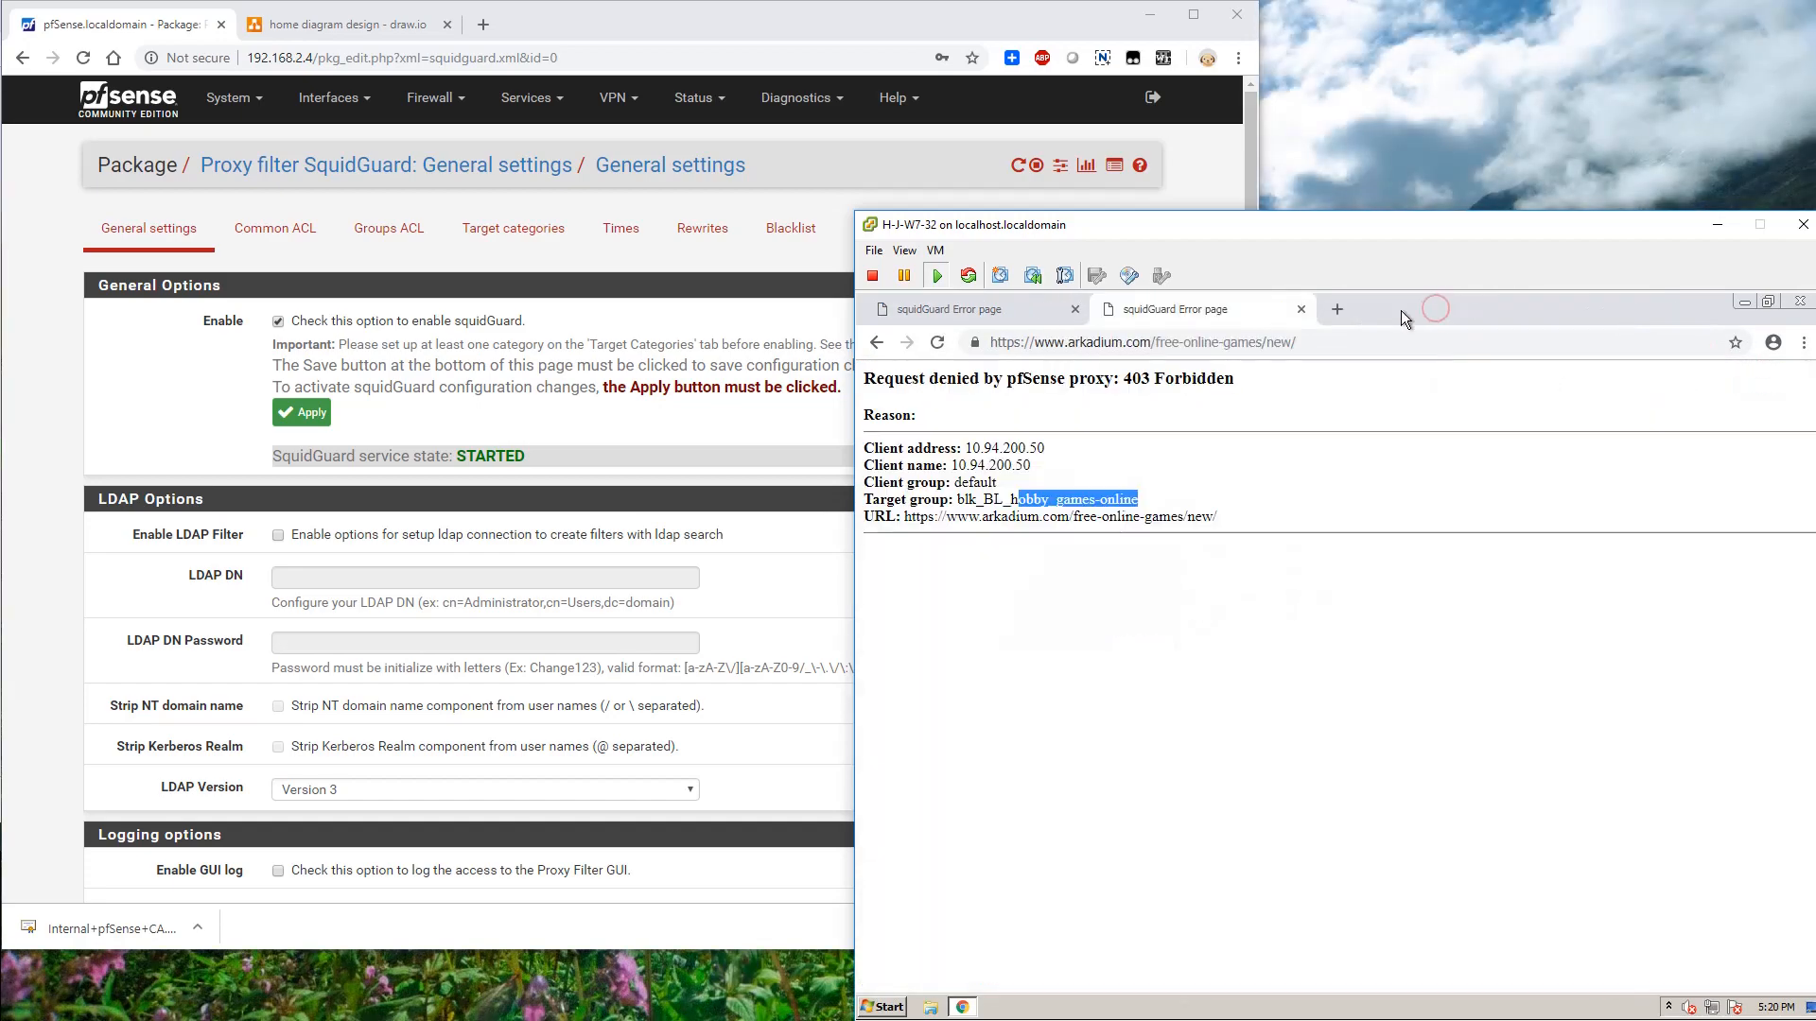
Examine the additional options available in squidGuard's General settings and Common ACL
{"action": "left_click", "coordinate": [607, 431]}
{"action": "scroll", "coordinate": [683, 561], "scroll_direction": "down", "scroll_amount": 7}
{"action": "scroll", "coordinate": [690, 570], "scroll_direction": "up", "scroll_amount": 7}
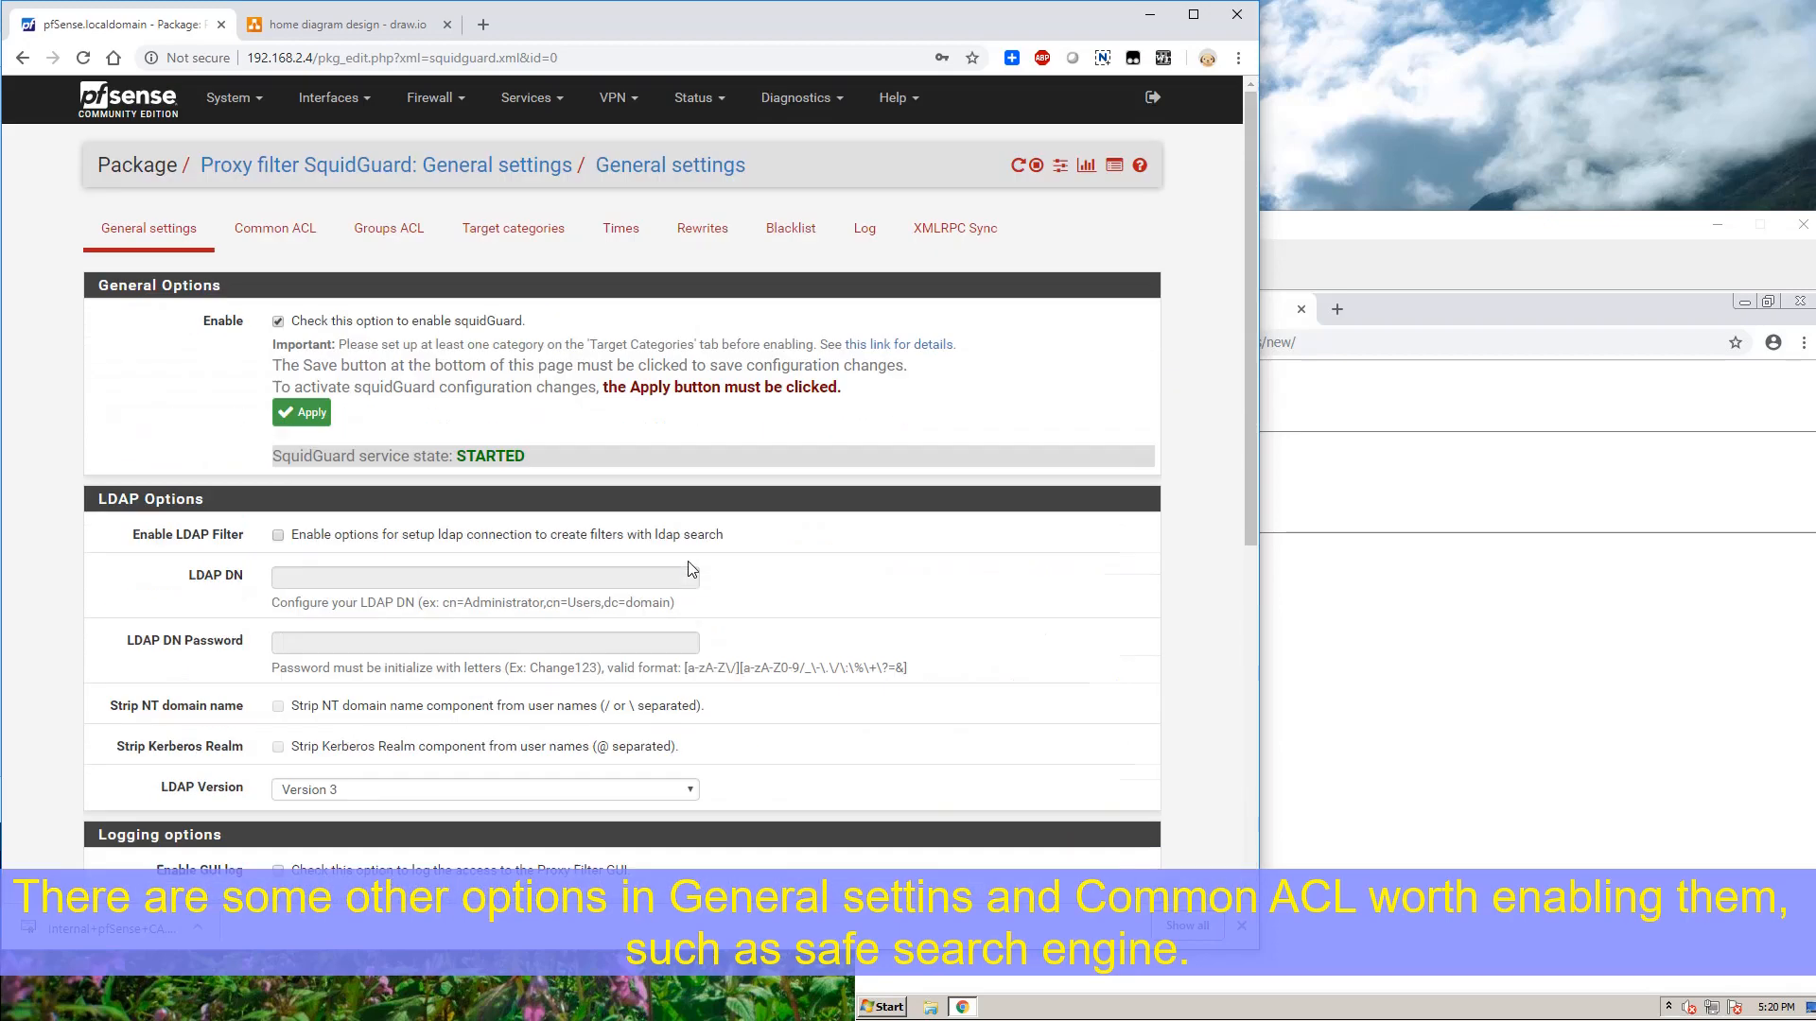
{"action": "scroll", "coordinate": [452, 499], "scroll_direction": "down", "scroll_amount": 2}
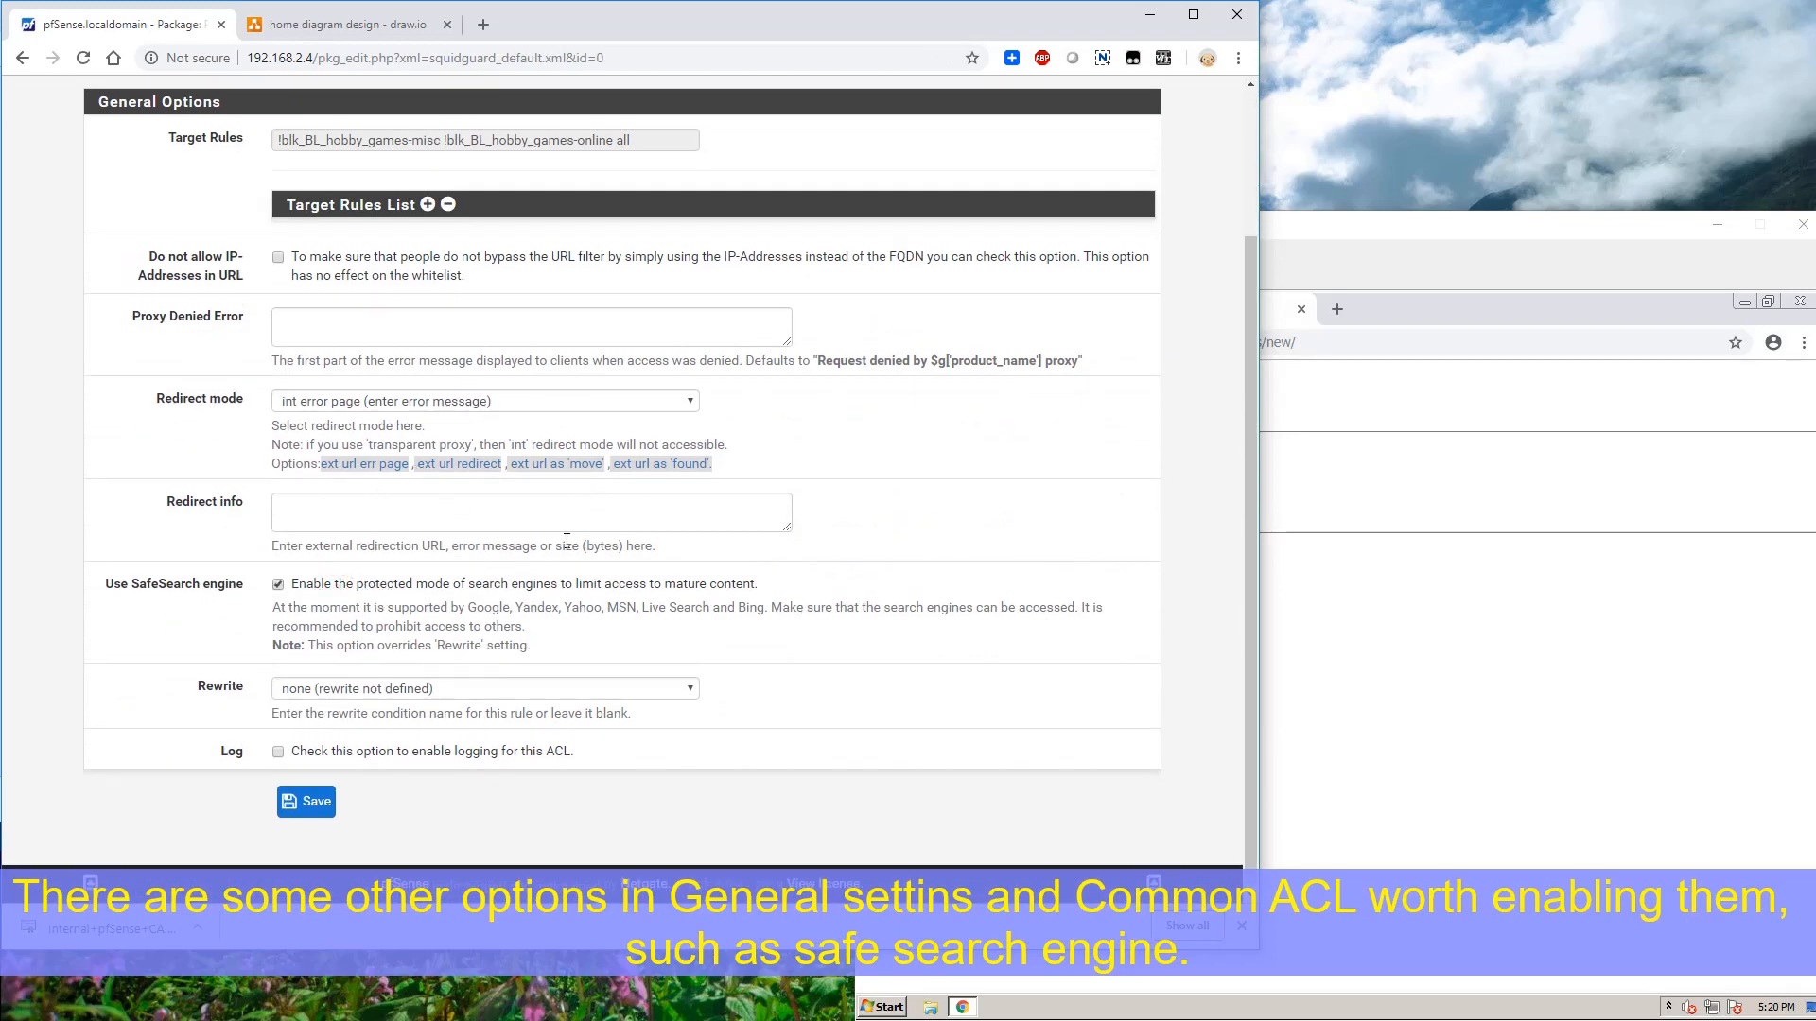
{"action": "scroll", "coordinate": [369, 799], "scroll_direction": "up", "scroll_amount": 2}
{"action": "left_click", "coordinate": [159, 232]}
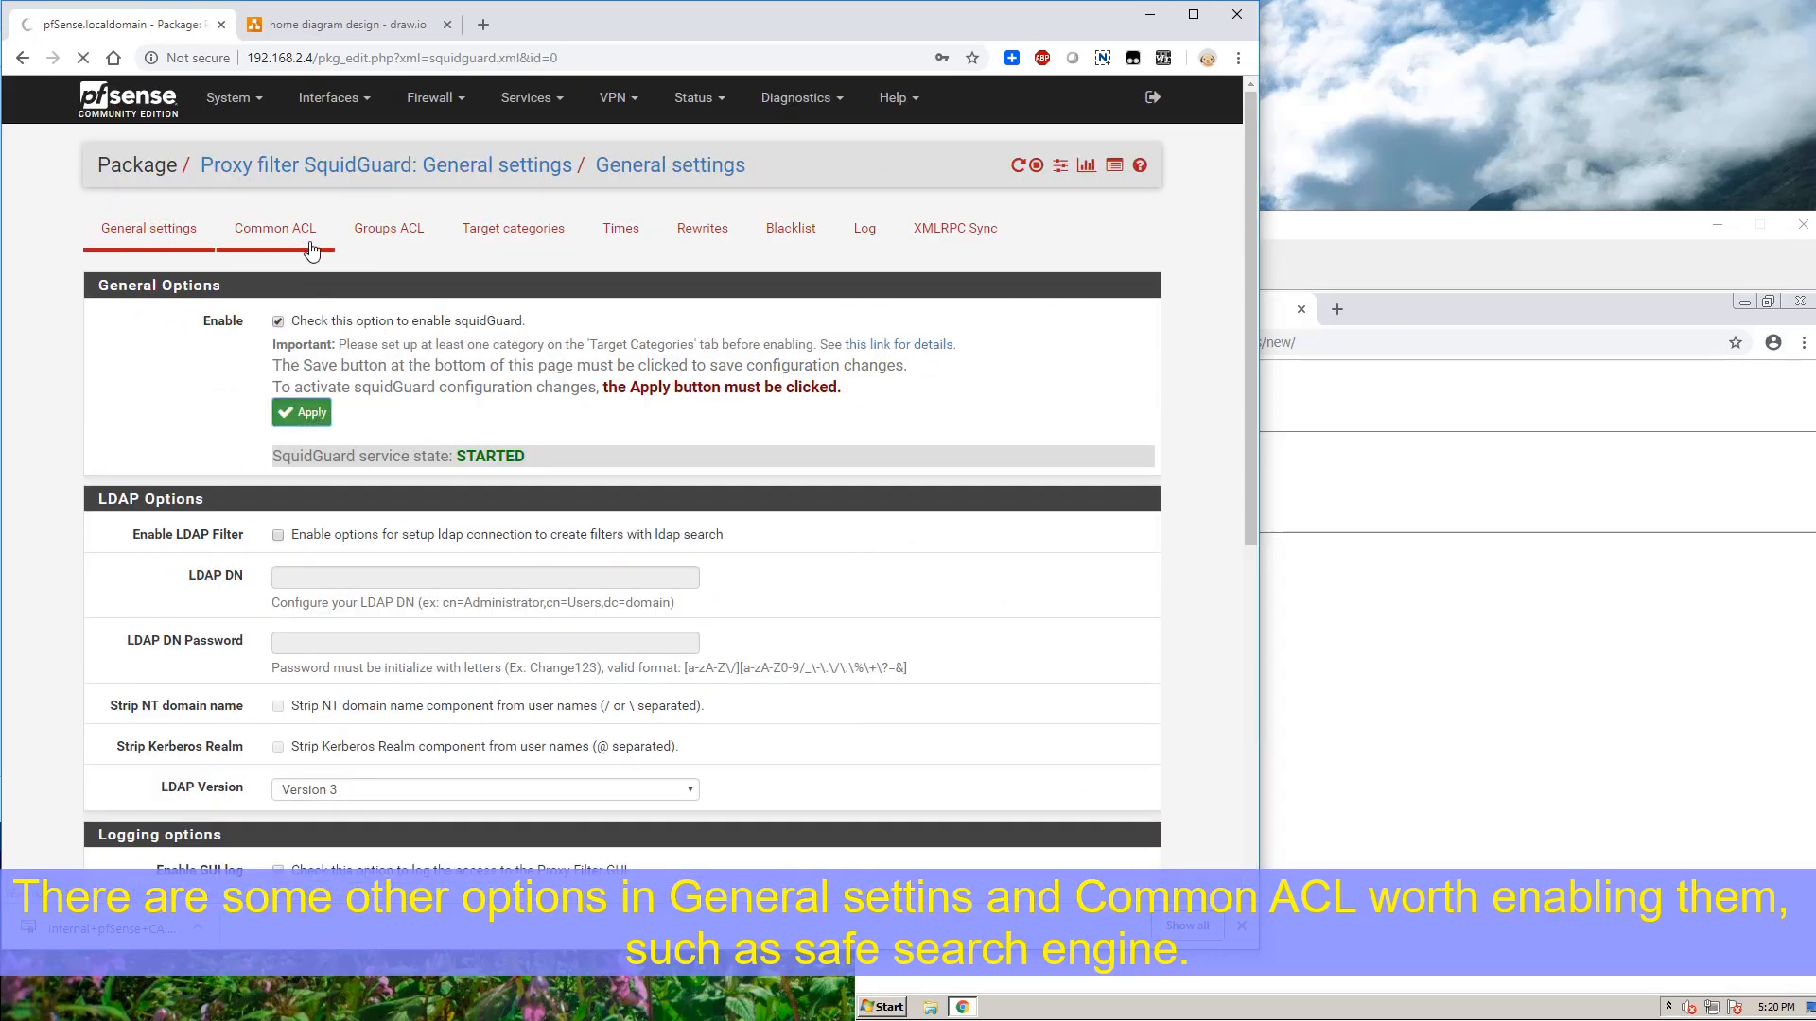
{"action": "scroll", "coordinate": [464, 657], "scroll_direction": "down", "scroll_amount": 7}
{"action": "scroll", "coordinate": [429, 588], "scroll_direction": "up", "scroll_amount": 6}
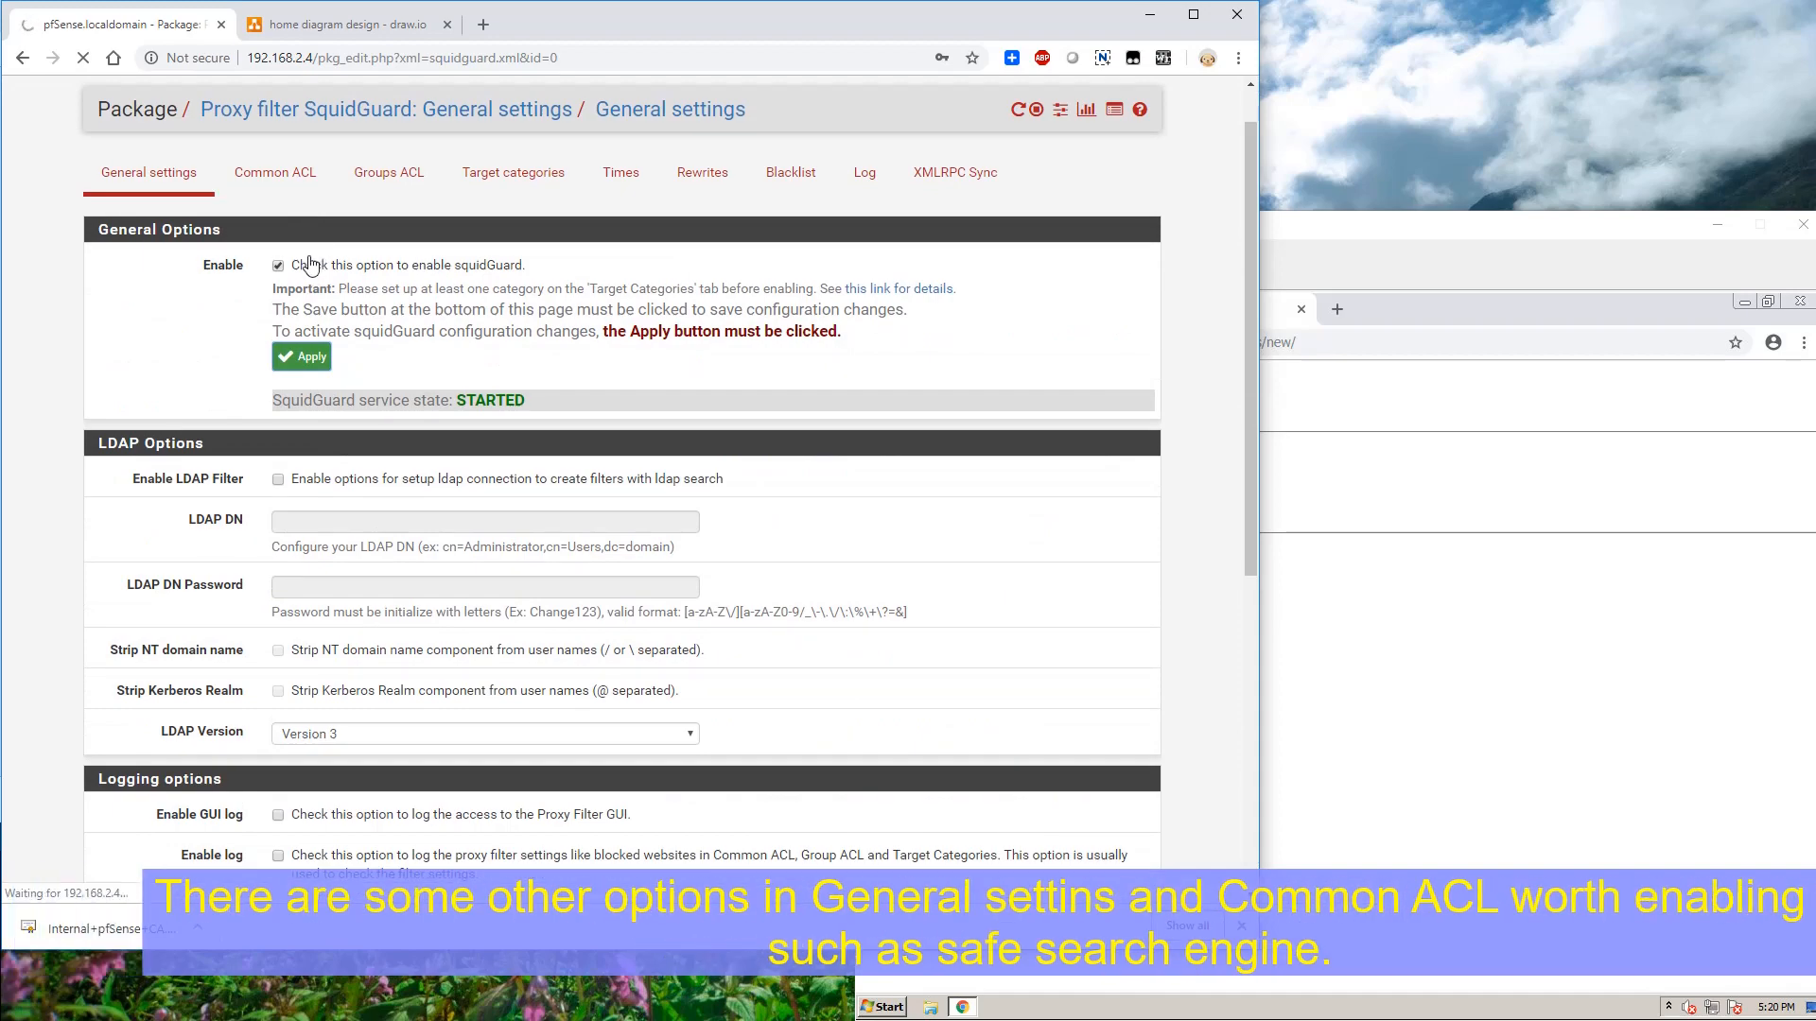
{"action": "scroll", "coordinate": [293, 261], "scroll_direction": "up", "scroll_amount": 1}
Read the supported engines and the note for the SafeSearch option in the Common ACL
{"action": "left_click", "coordinate": [271, 239]}
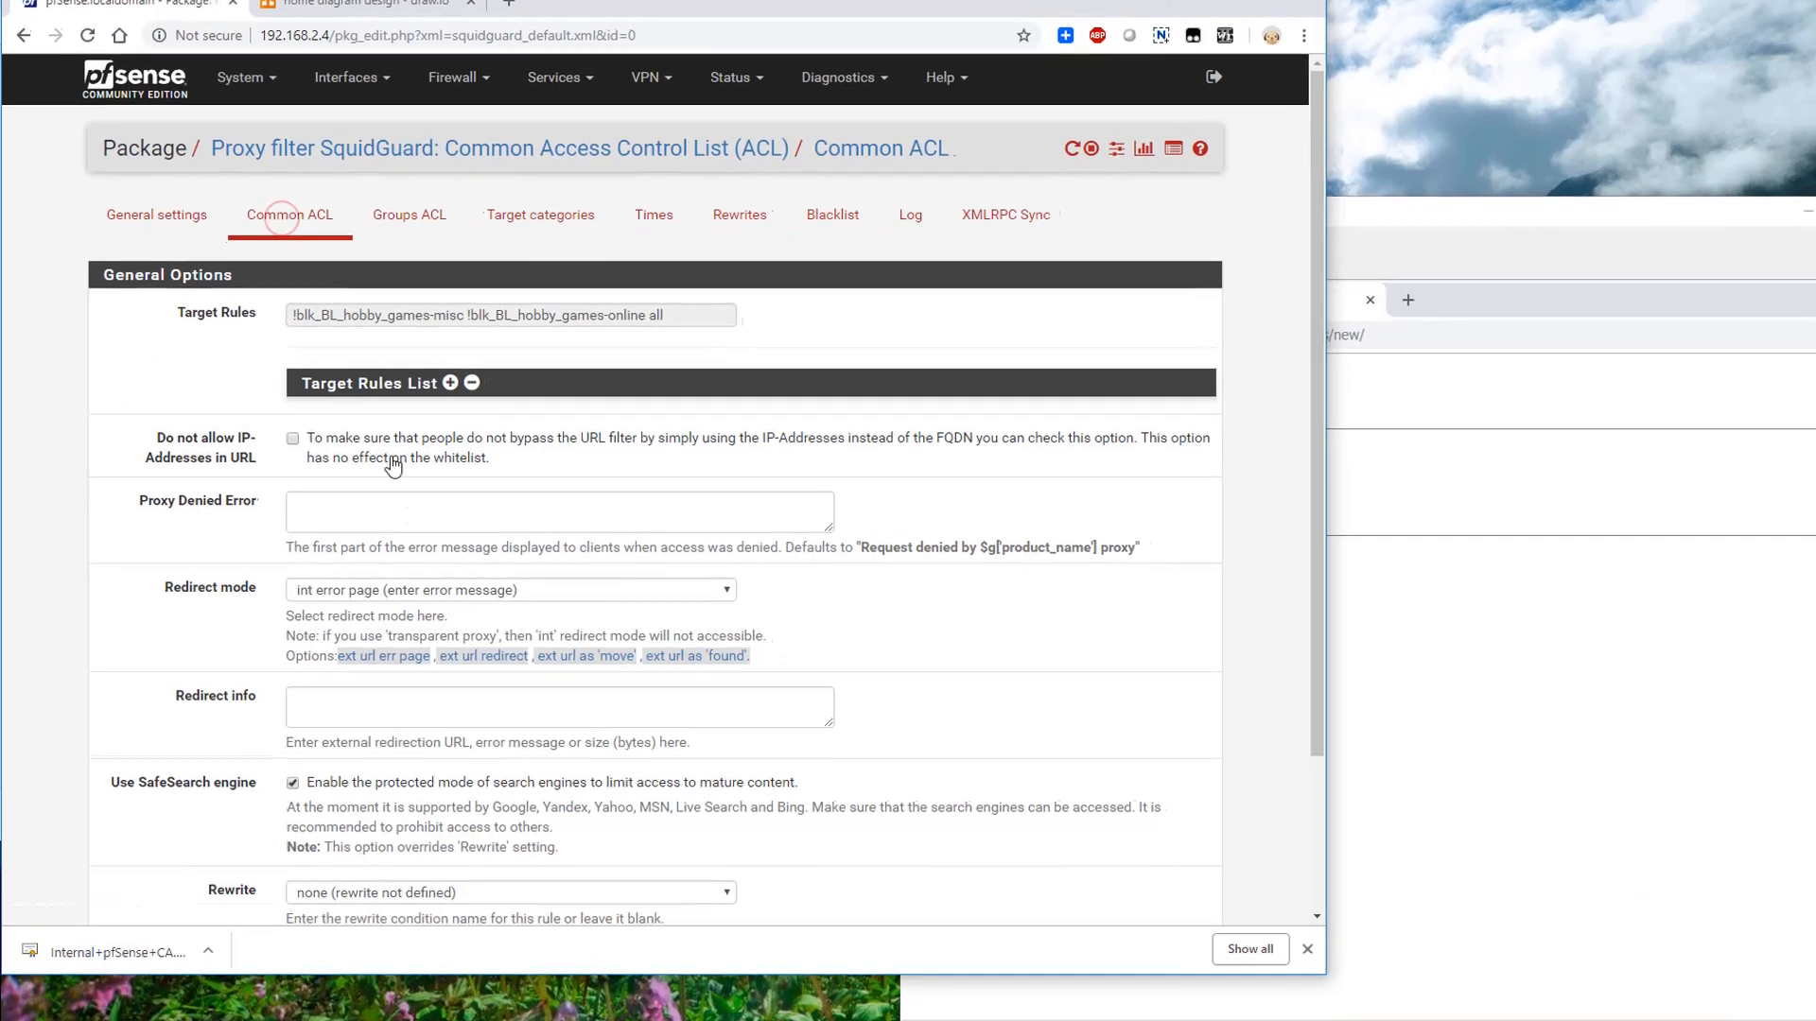
{"action": "scroll", "coordinate": [345, 614], "scroll_direction": "down", "scroll_amount": 2}
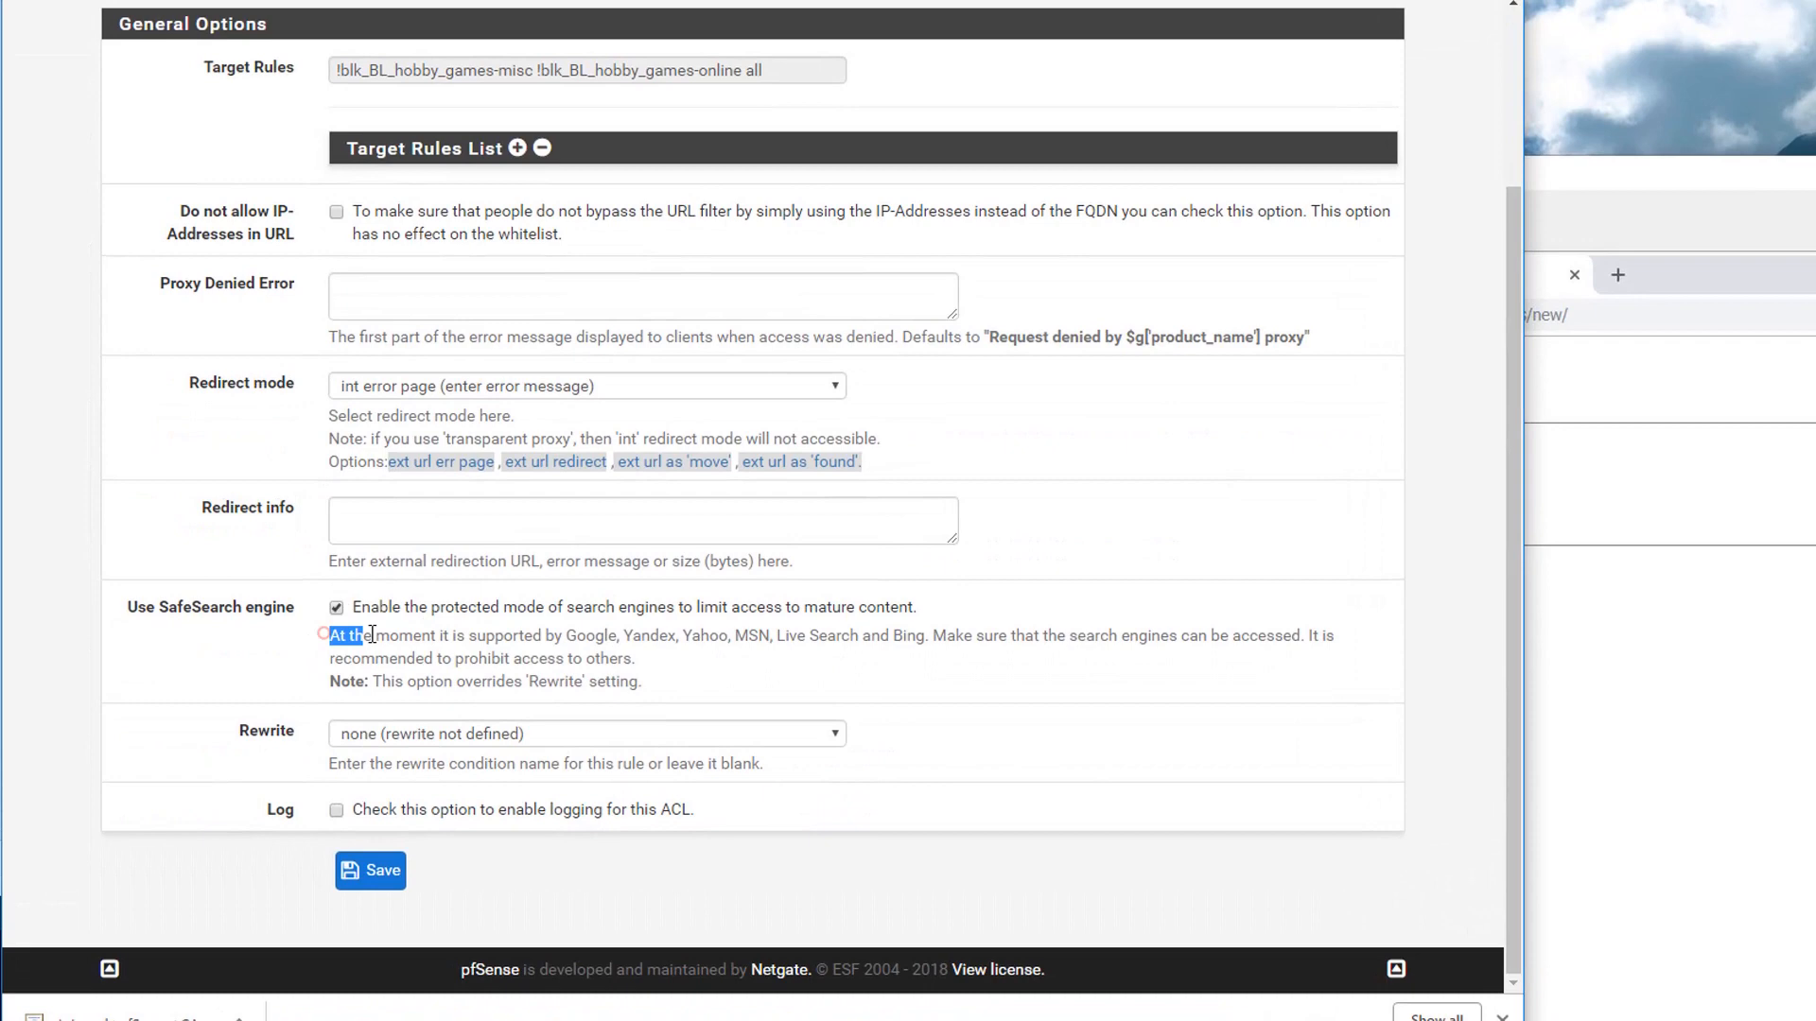
{"action": "left_click_drag", "start_coordinate": [372, 634], "coordinate": [1355, 688]}
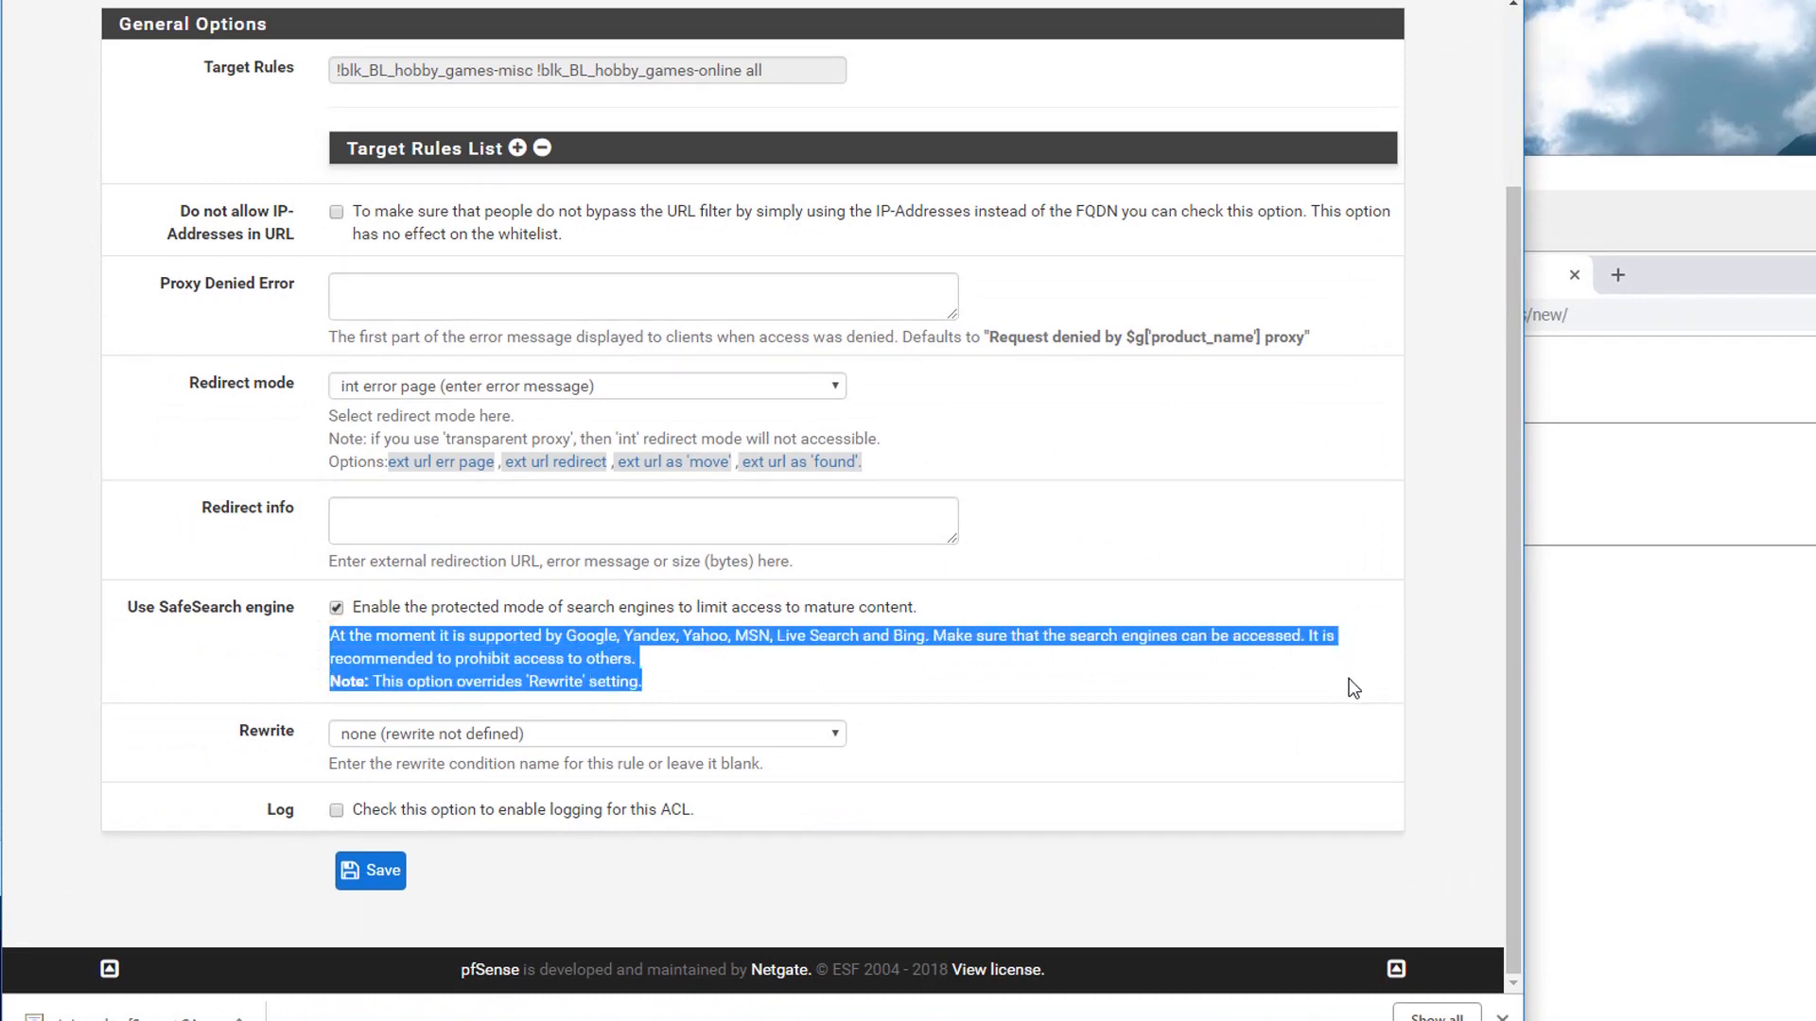
{"action": "scroll", "coordinate": [389, 300], "scroll_direction": "up", "scroll_amount": 3}
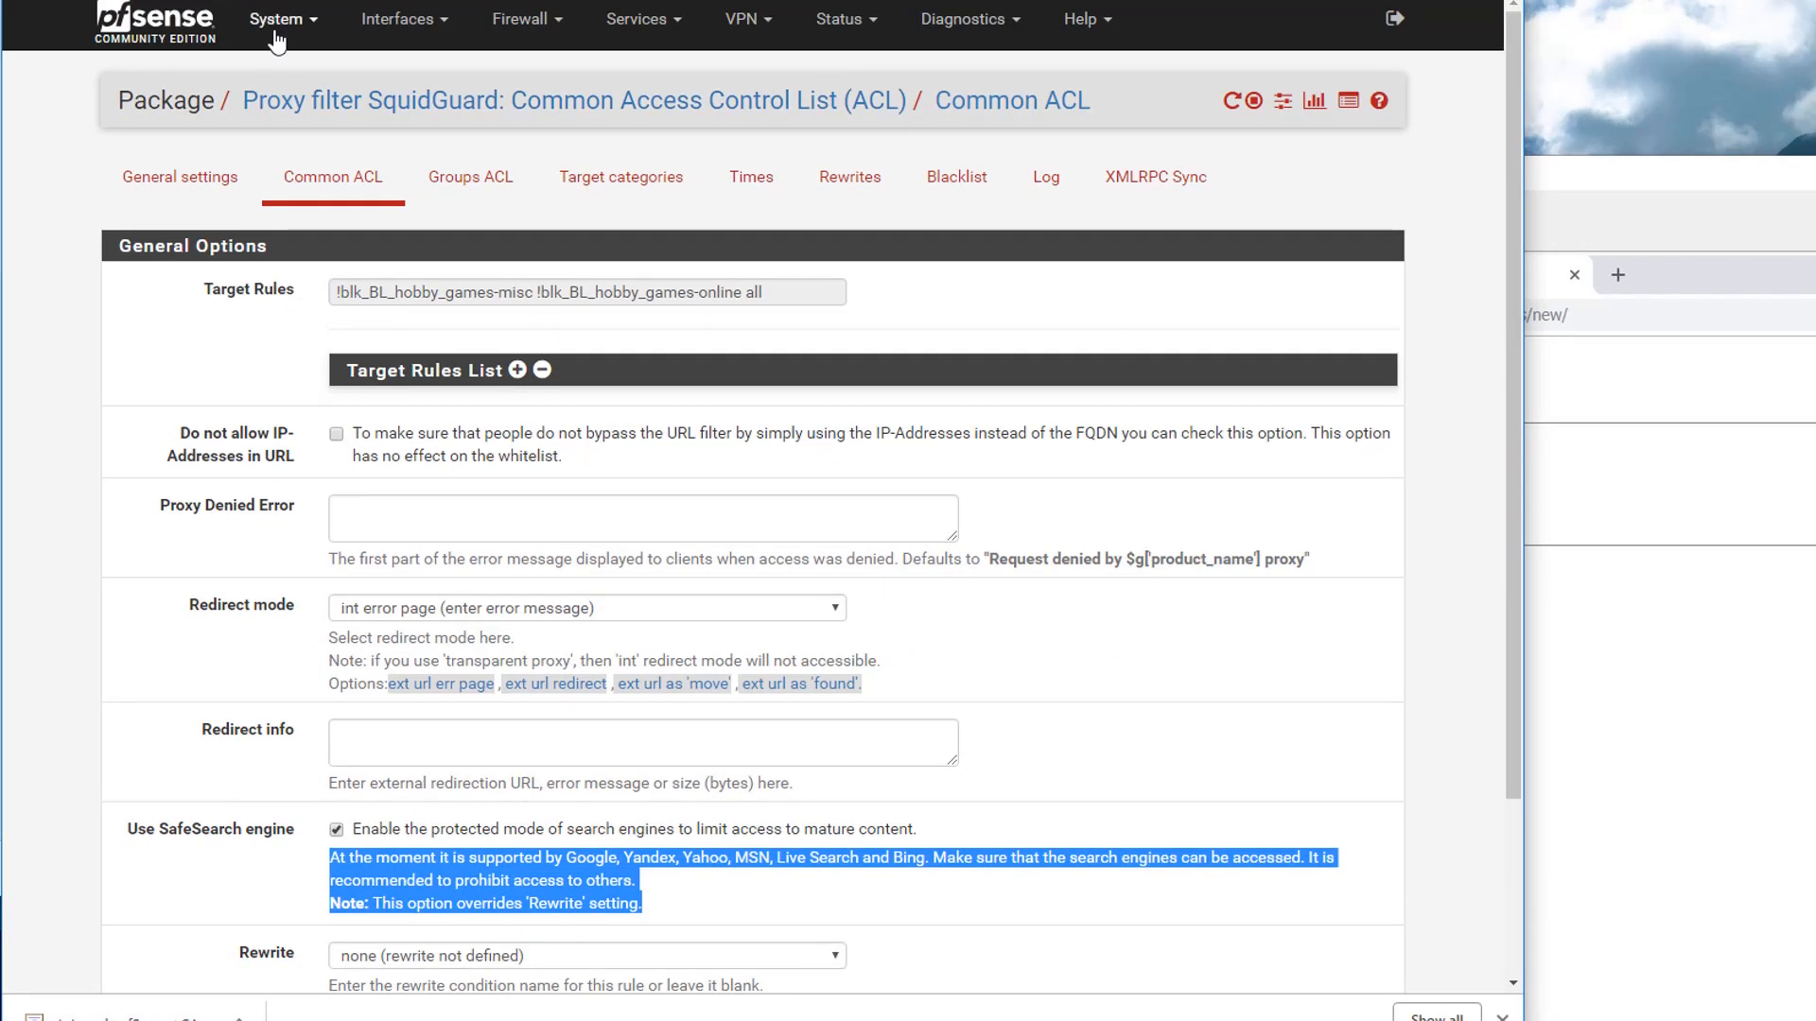
Review the installed squid and squidGuard packages and the Internal pfSense CA in the certificate manager
{"action": "left_click", "coordinate": [276, 19]}
{"action": "left_click", "coordinate": [316, 243]}
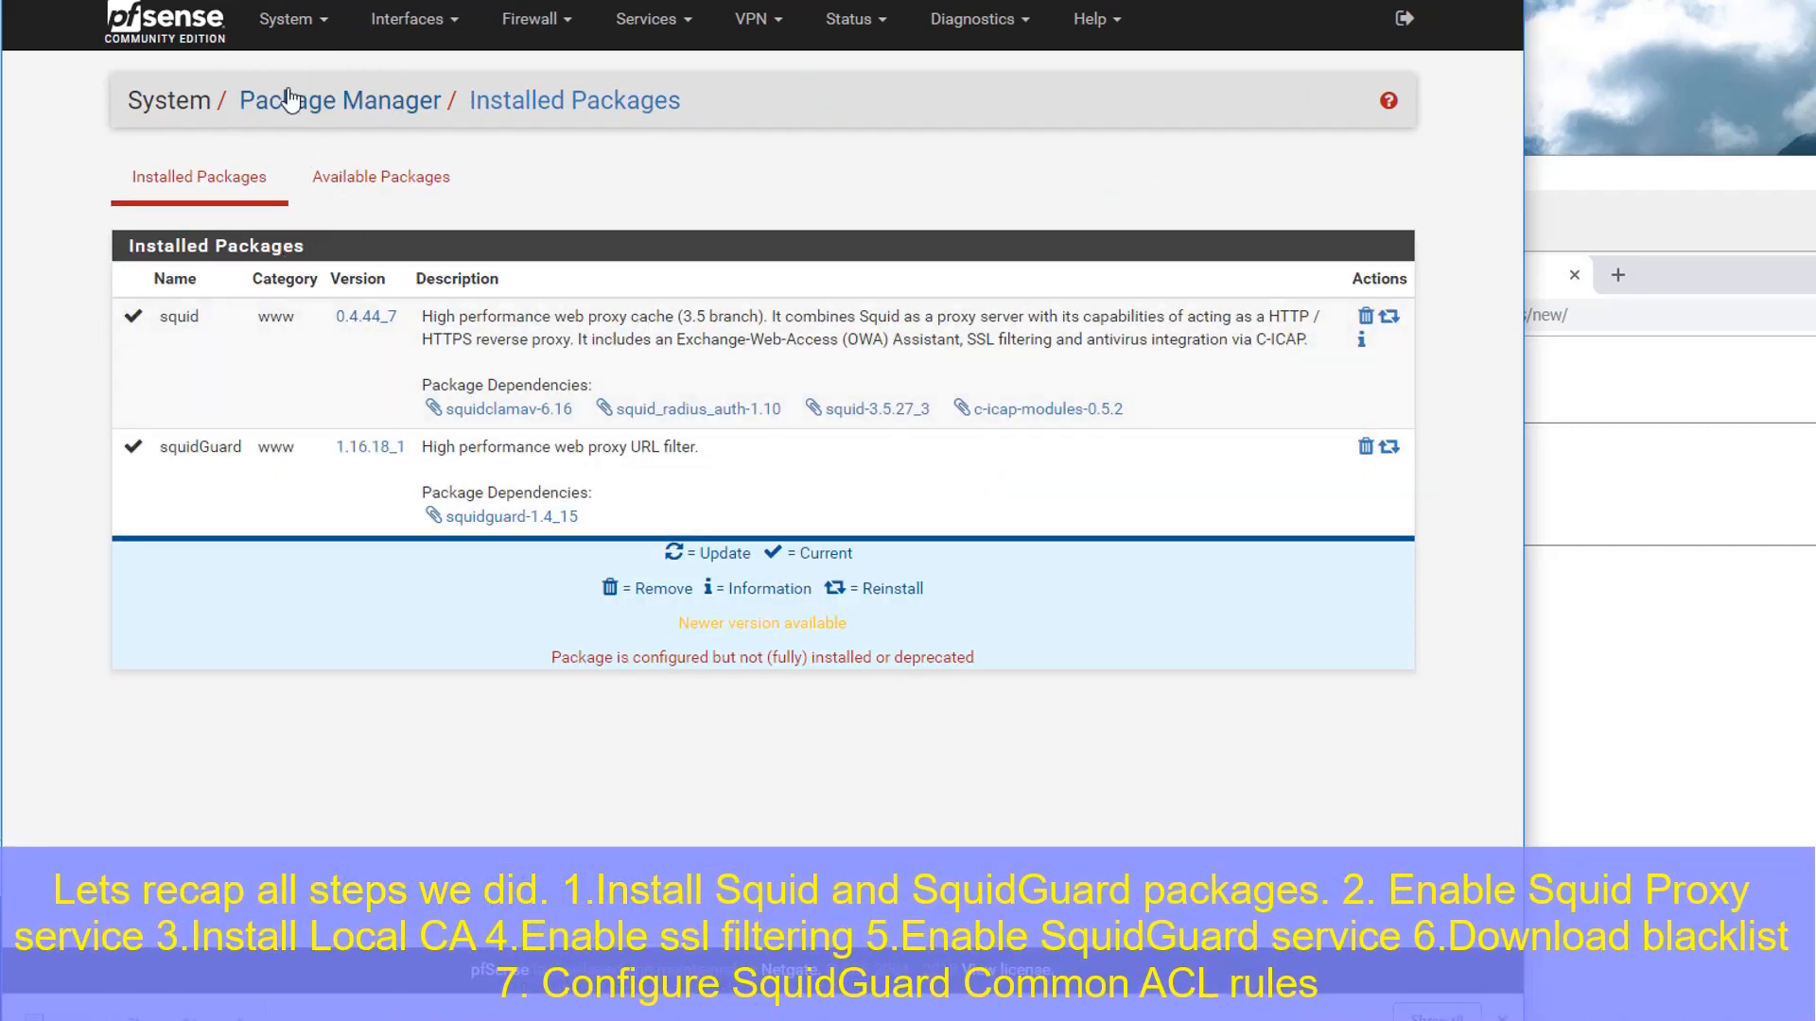
{"action": "left_click", "coordinate": [284, 19]}
{"action": "left_click", "coordinate": [317, 106]}
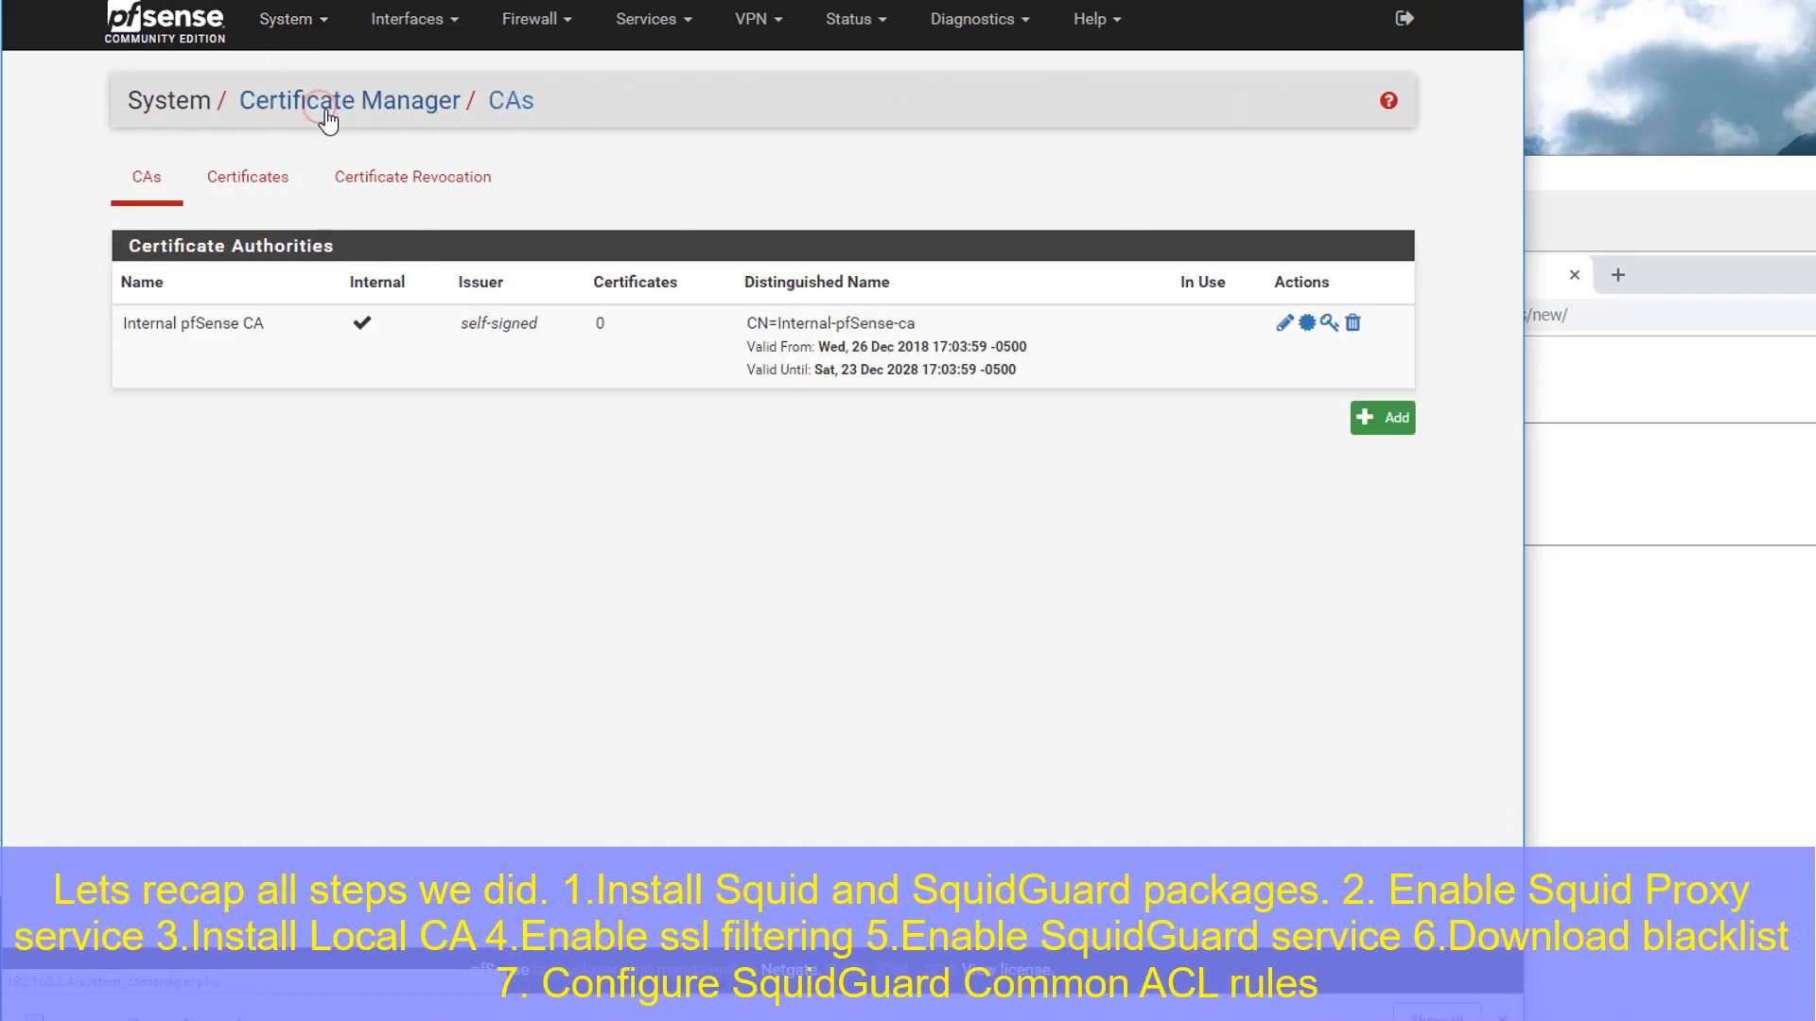
Review the Squid proxy's general settings, including the proxy enable option, transparent HTTP proxy, SSL filtering and selected CA
{"action": "left_click", "coordinate": [315, 28]}
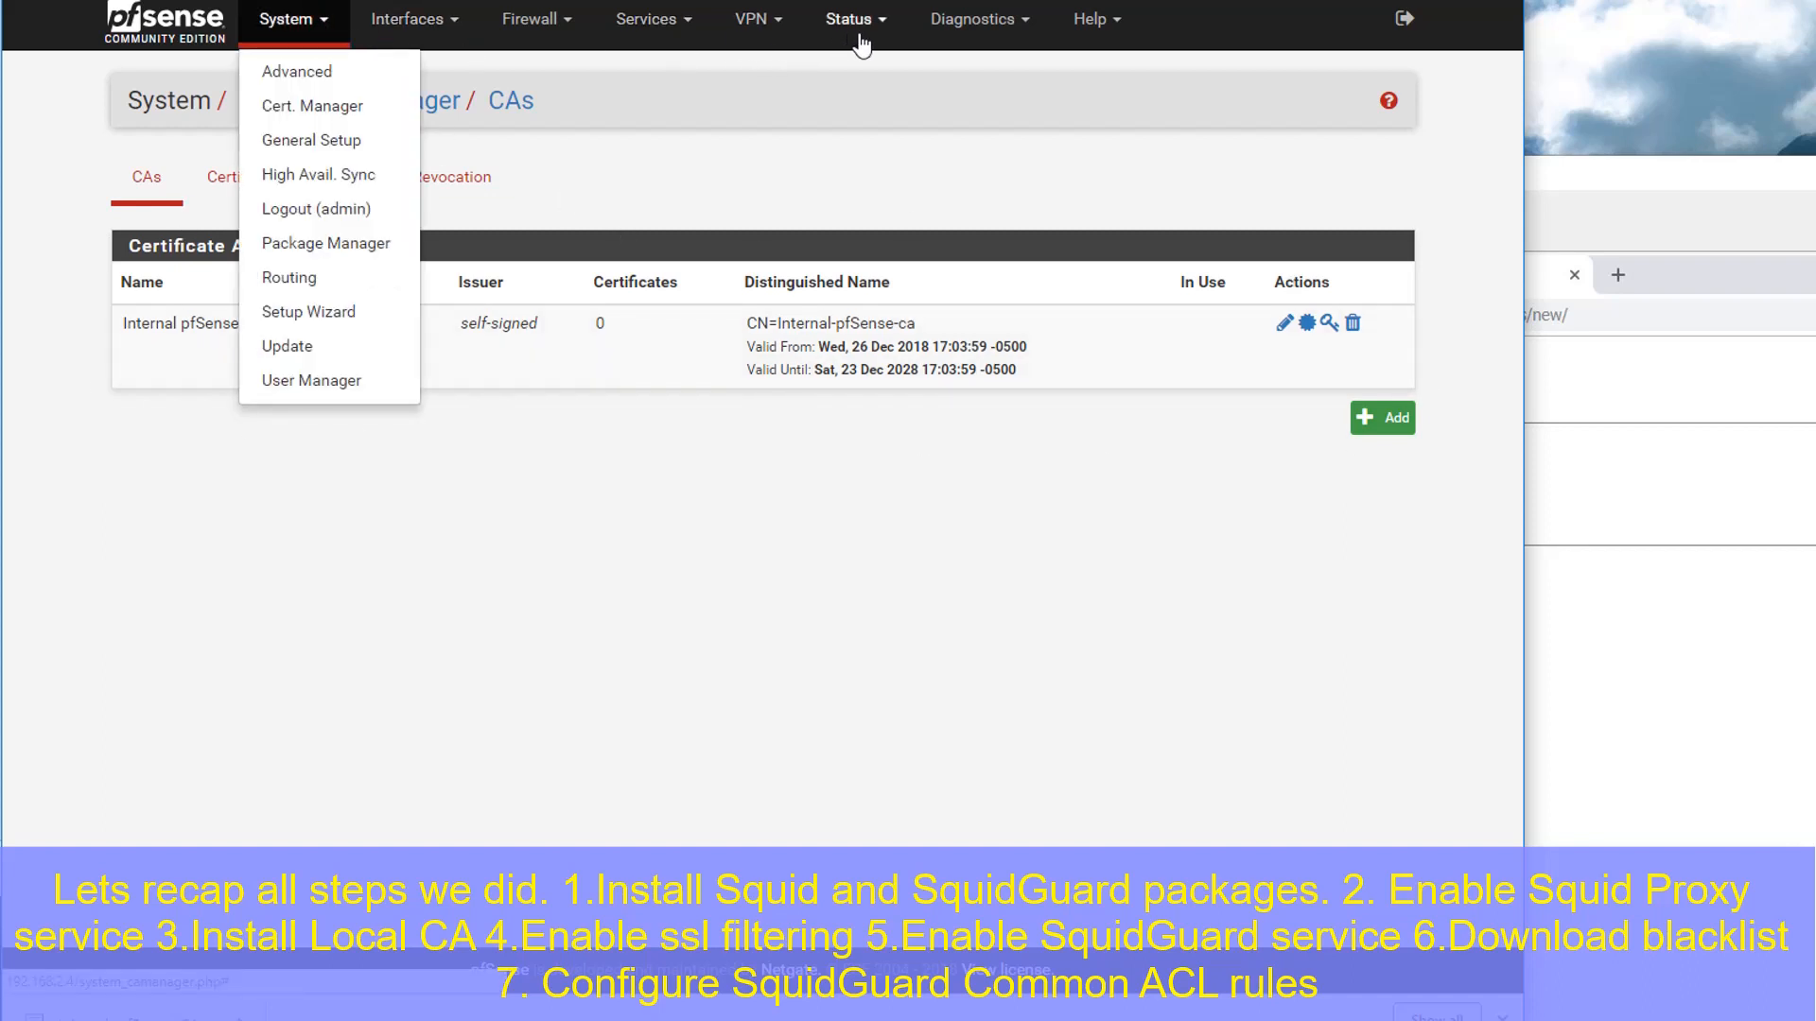
{"action": "left_click", "coordinate": [652, 21]}
{"action": "left_click", "coordinate": [689, 564]}
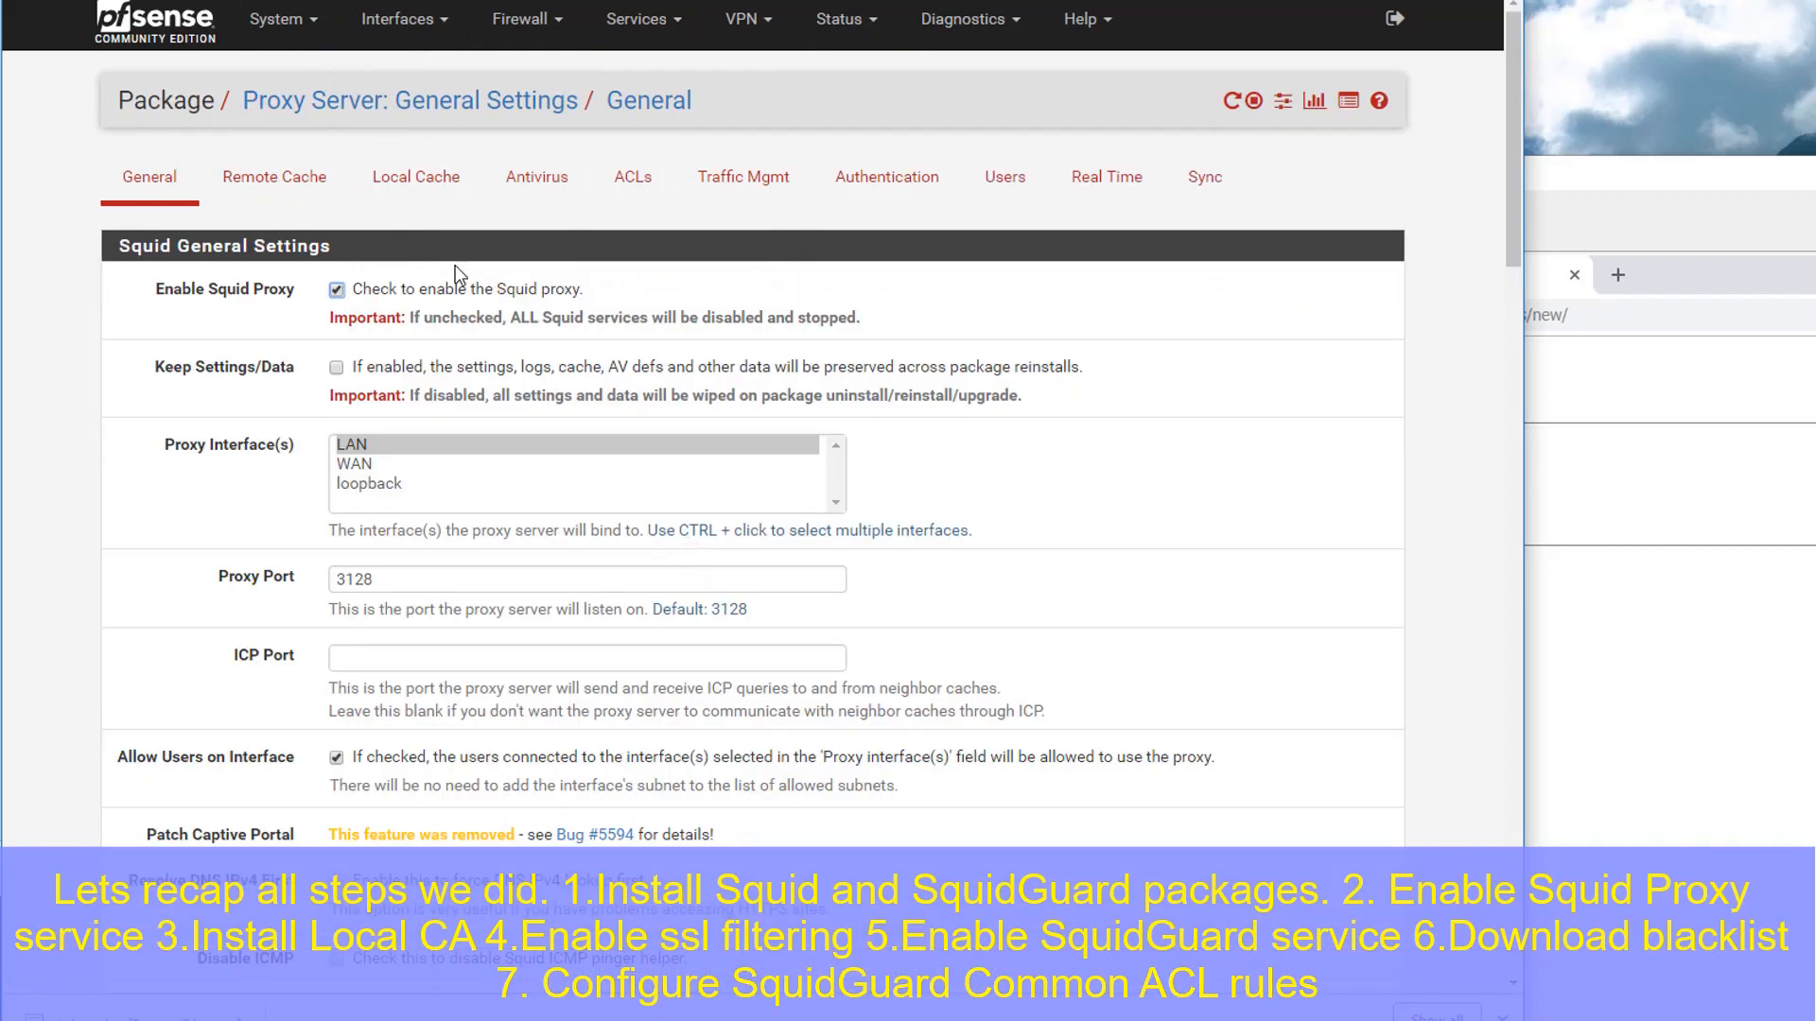
{"action": "scroll", "coordinate": [443, 386], "scroll_direction": "down", "scroll_amount": 6}
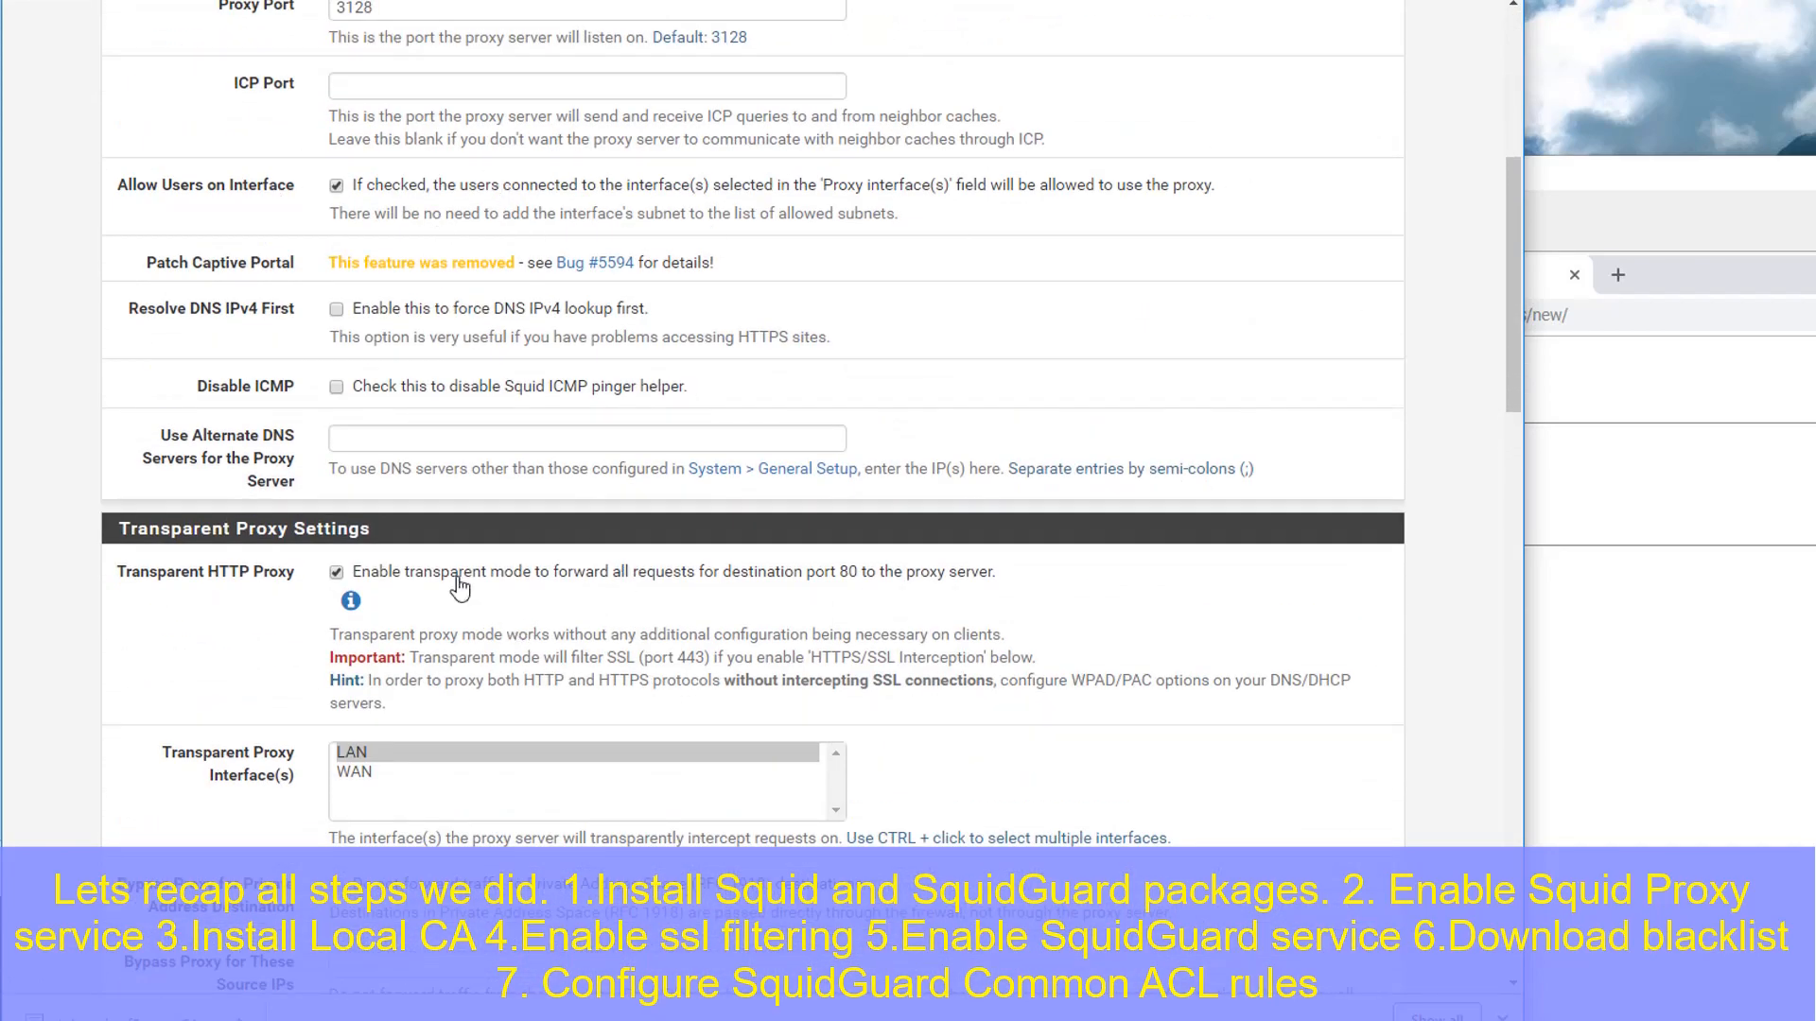
{"action": "scroll", "coordinate": [555, 670], "scroll_direction": "down", "scroll_amount": 7}
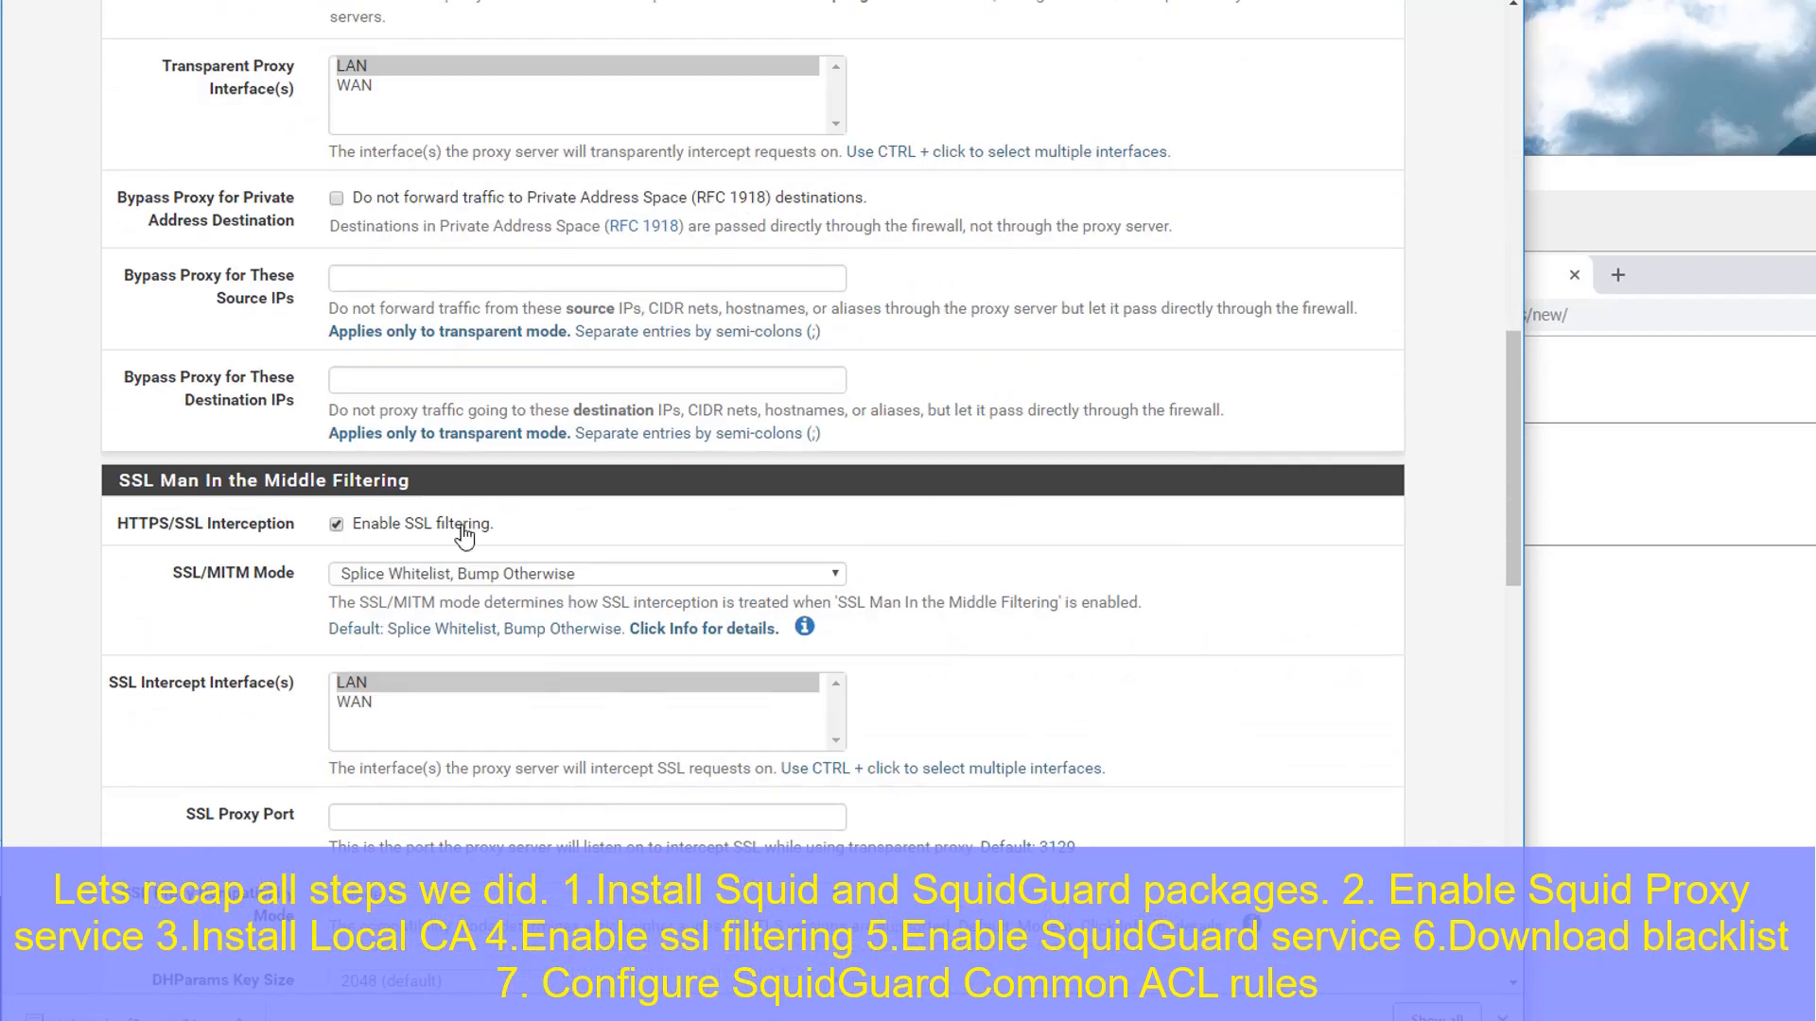
{"action": "scroll", "coordinate": [622, 639], "scroll_direction": "down", "scroll_amount": 15}
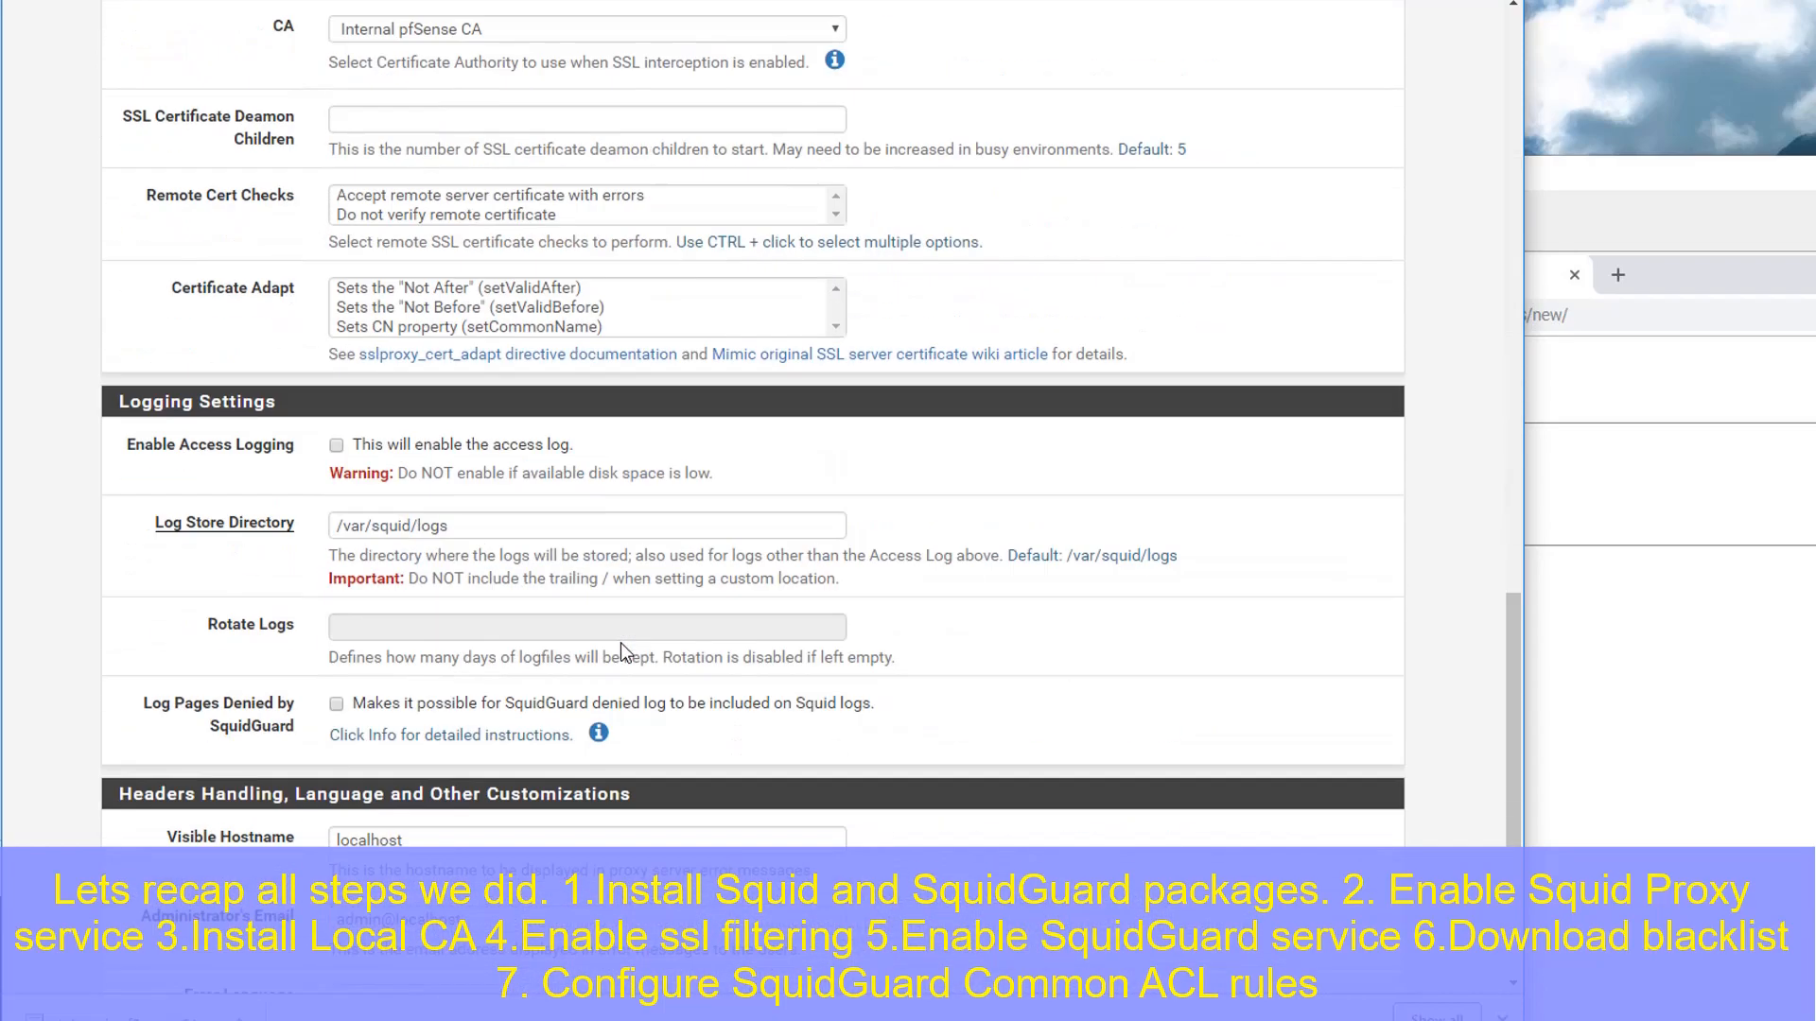
{"action": "scroll", "coordinate": [621, 643], "scroll_direction": "up", "scroll_amount": 20}
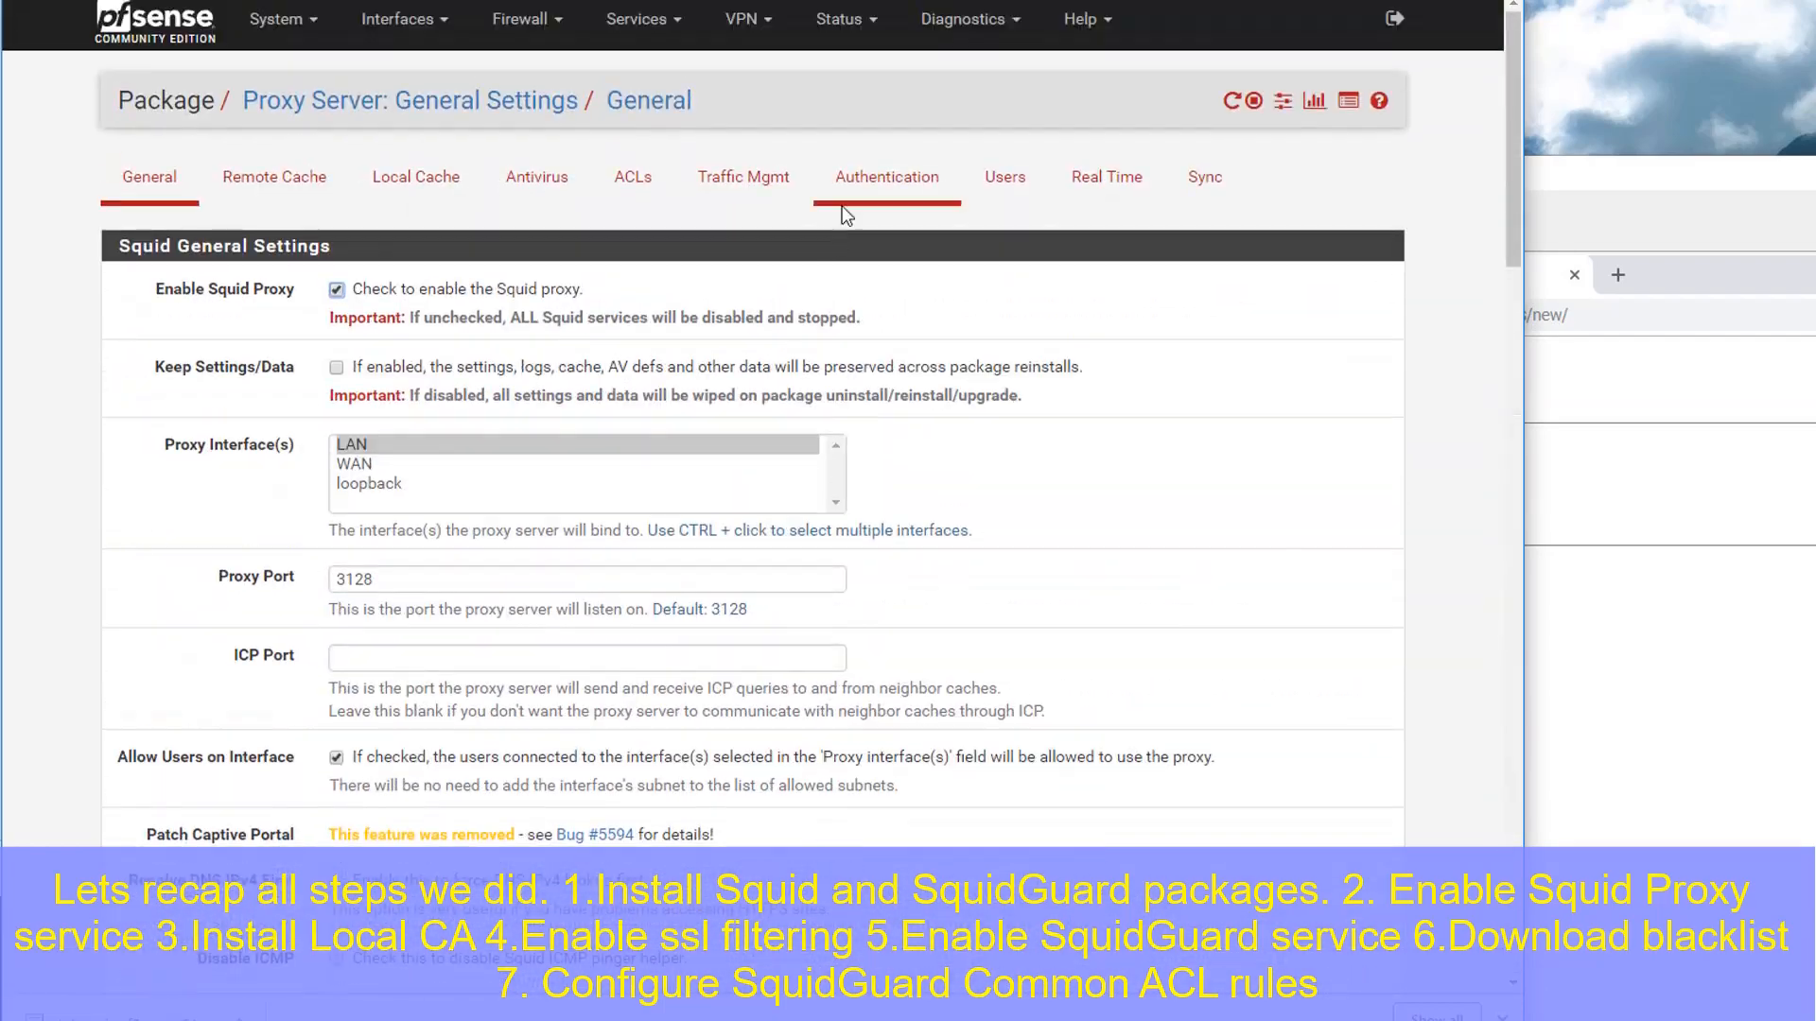
Review squidGuard's enable and blacklist options and the Shalla list download address on the blacklist update page
{"action": "left_click", "coordinate": [652, 21]}
{"action": "left_click", "coordinate": [714, 617]}
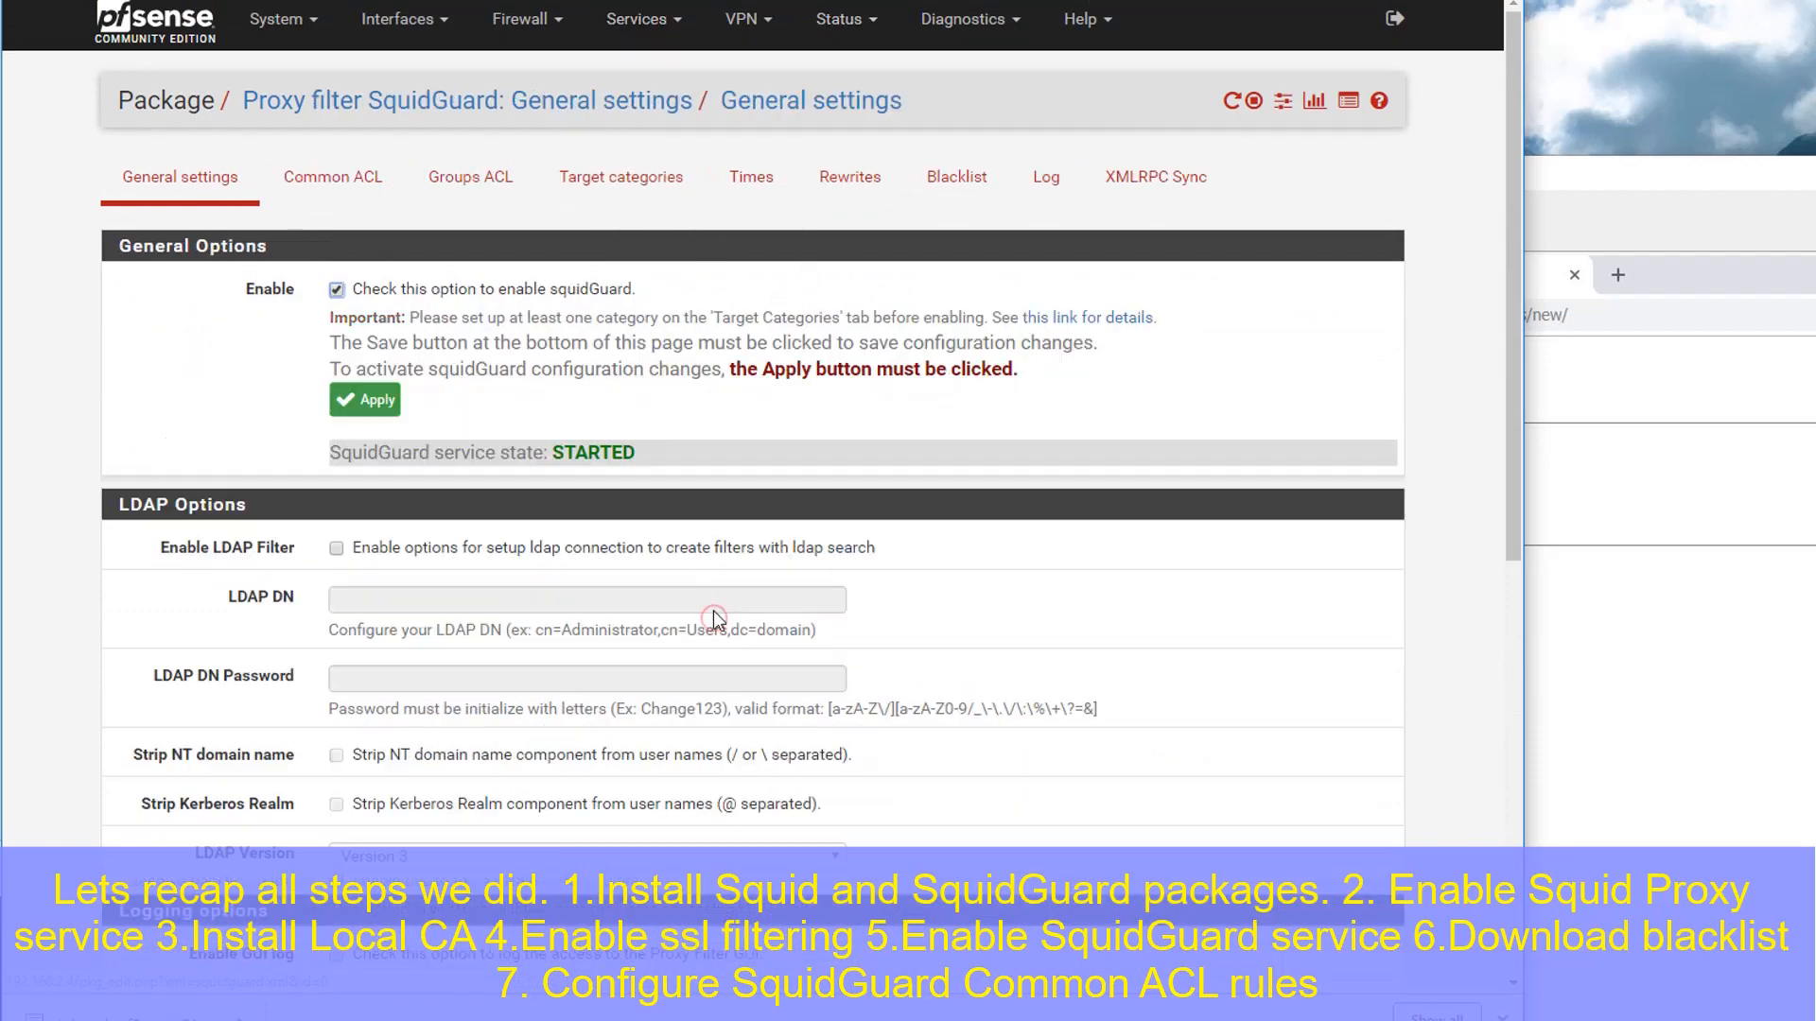
{"action": "left_click_drag", "start_coordinate": [656, 263], "coordinate": [669, 284]}
{"action": "scroll", "coordinate": [677, 608], "scroll_direction": "down", "scroll_amount": 7}
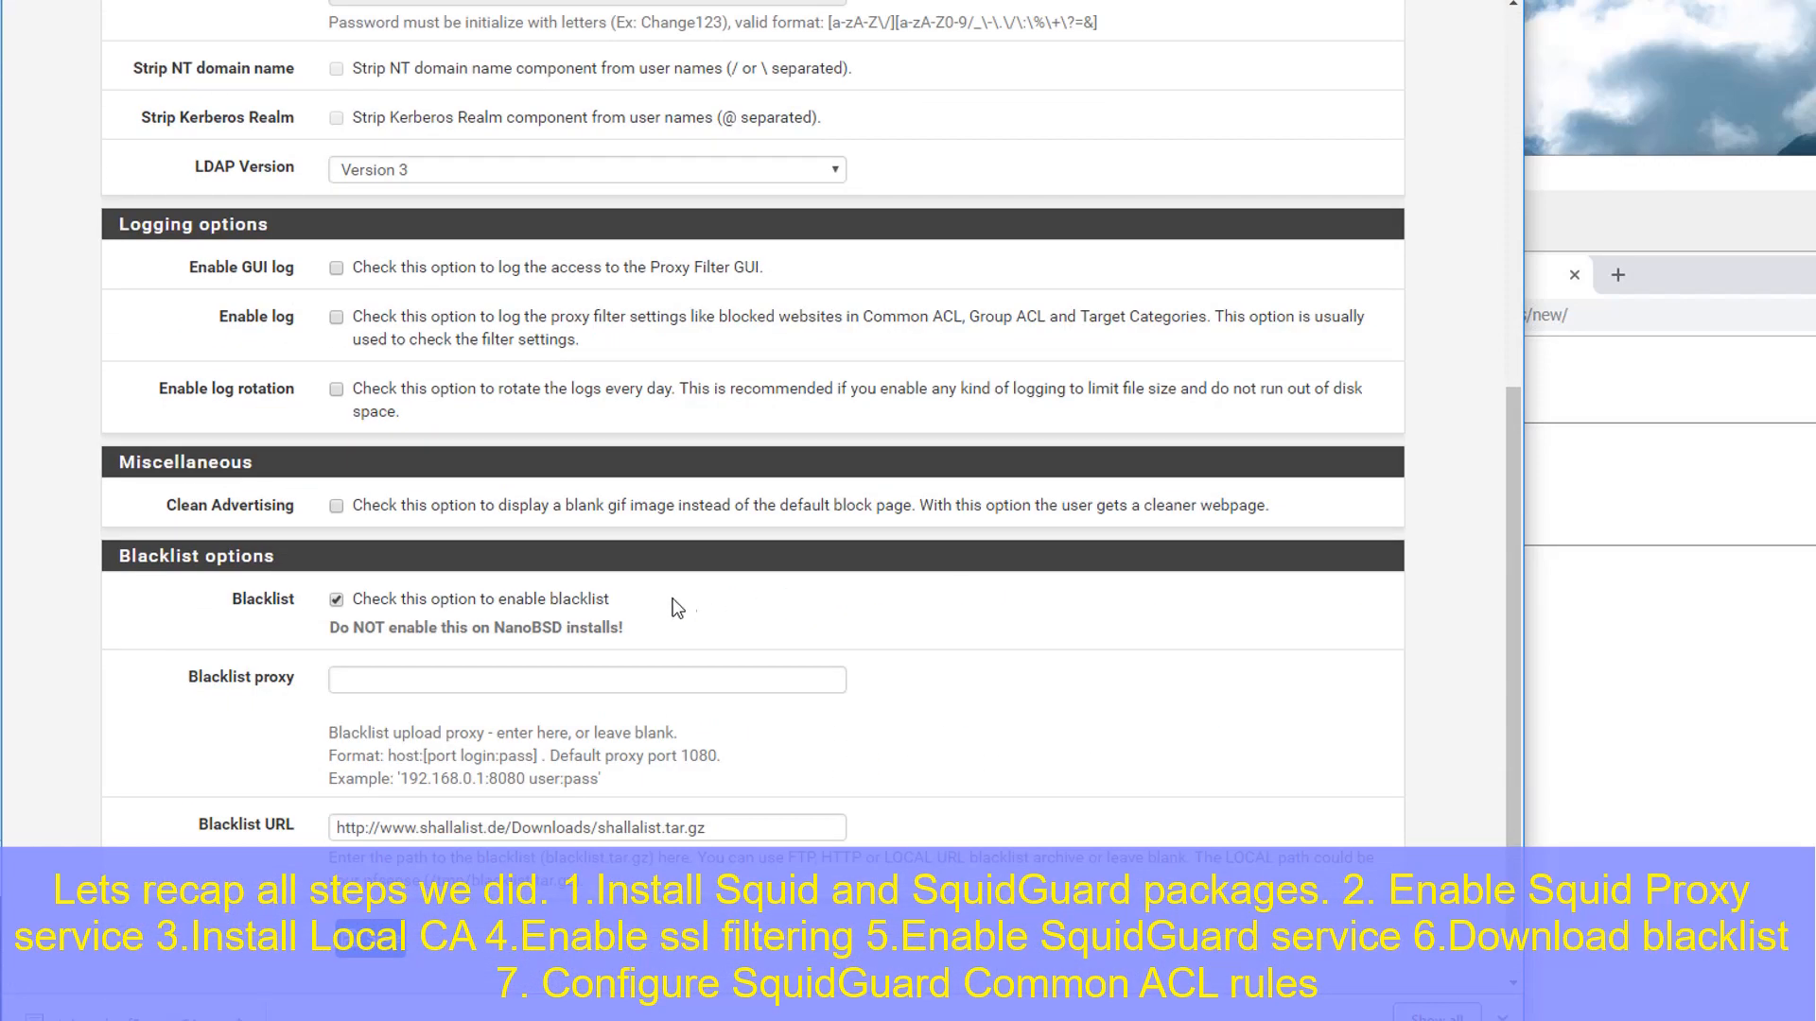
{"action": "left_click_drag", "start_coordinate": [672, 599], "coordinate": [355, 610]}
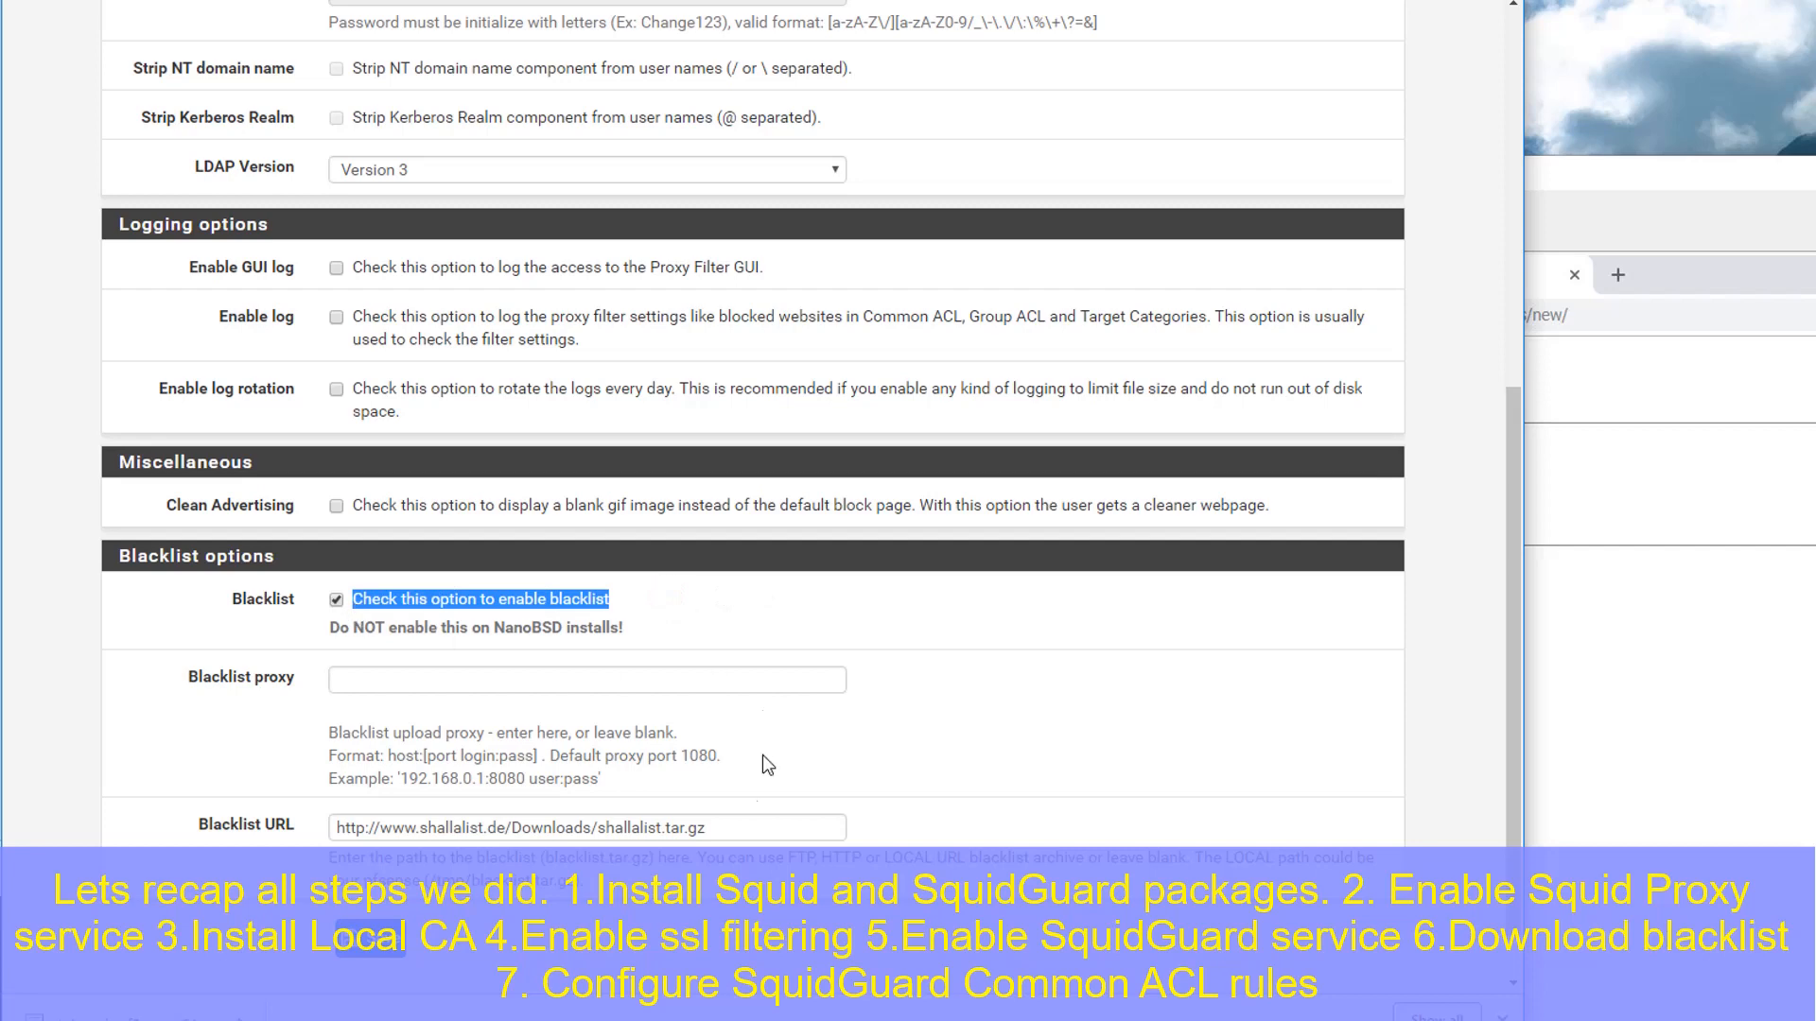
{"action": "left_click_drag", "start_coordinate": [762, 829], "coordinate": [333, 828]}
{"action": "scroll", "coordinate": [713, 696], "scroll_direction": "up", "scroll_amount": 8}
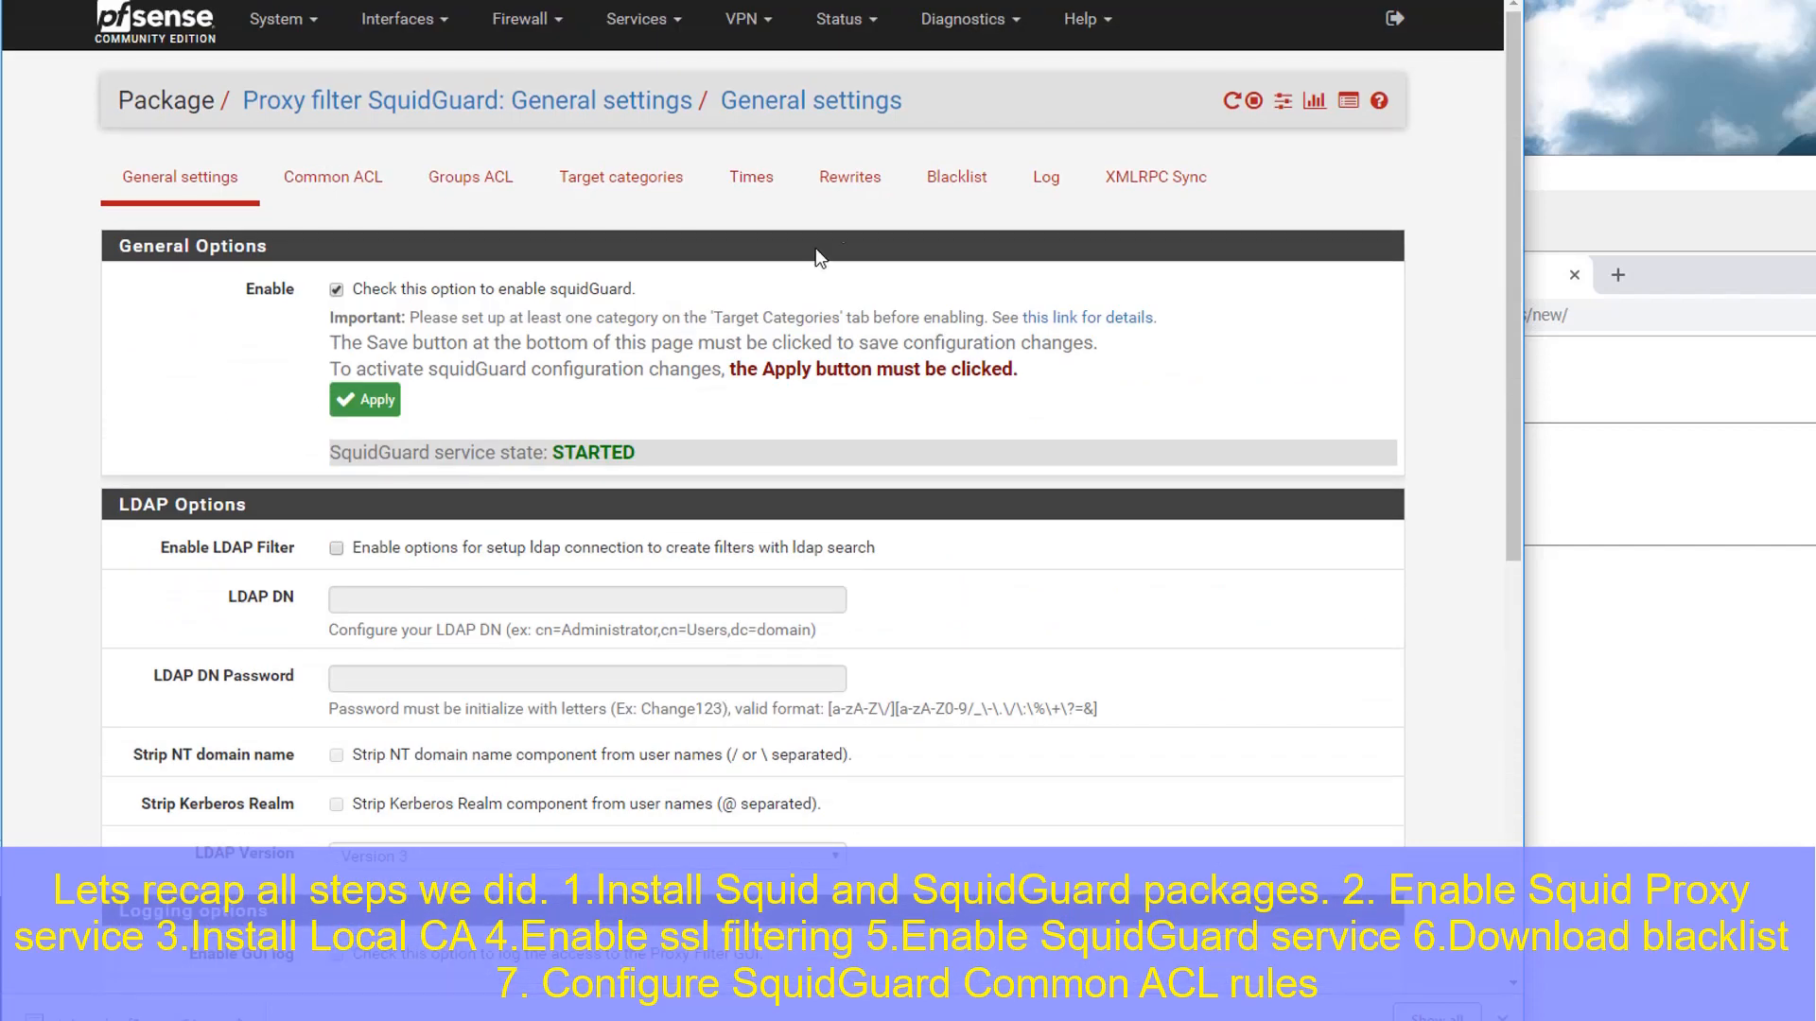
{"action": "left_click", "coordinate": [948, 180]}
{"action": "left_click_drag", "start_coordinate": [602, 374], "coordinate": [100, 381]}
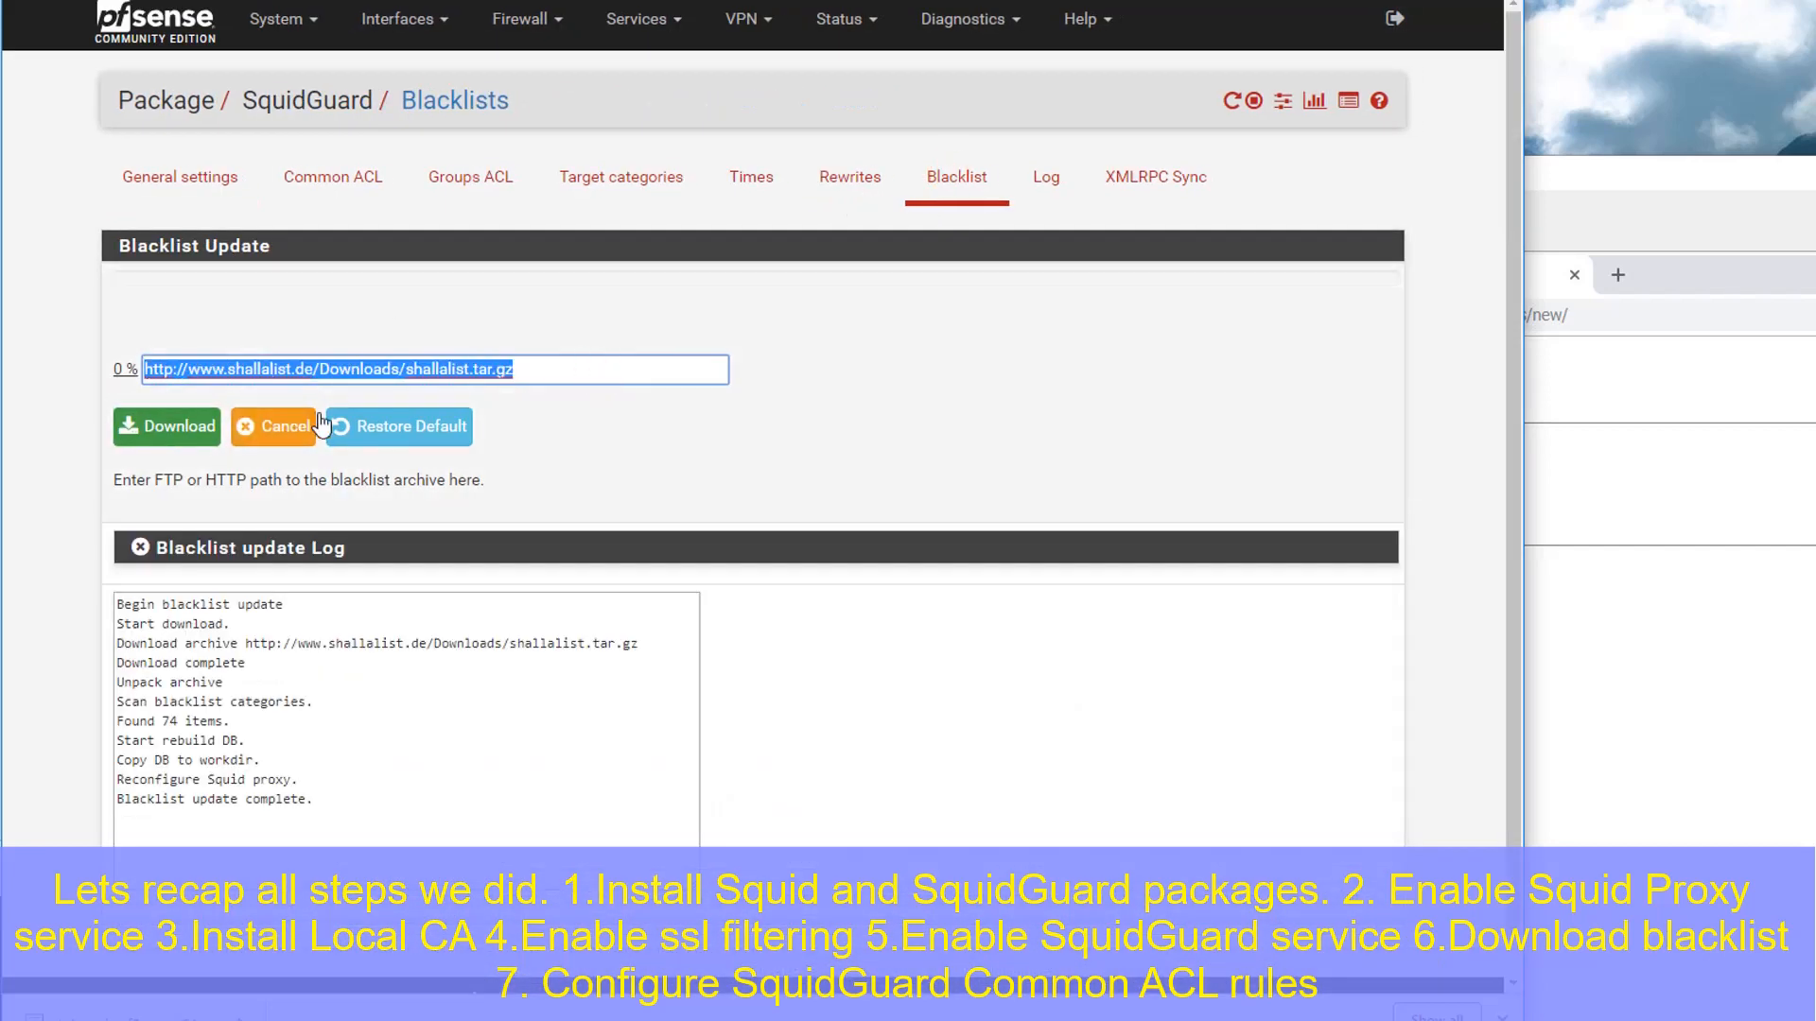
Open the States Summary diagnostics page
{"action": "left_click", "coordinate": [277, 19]}
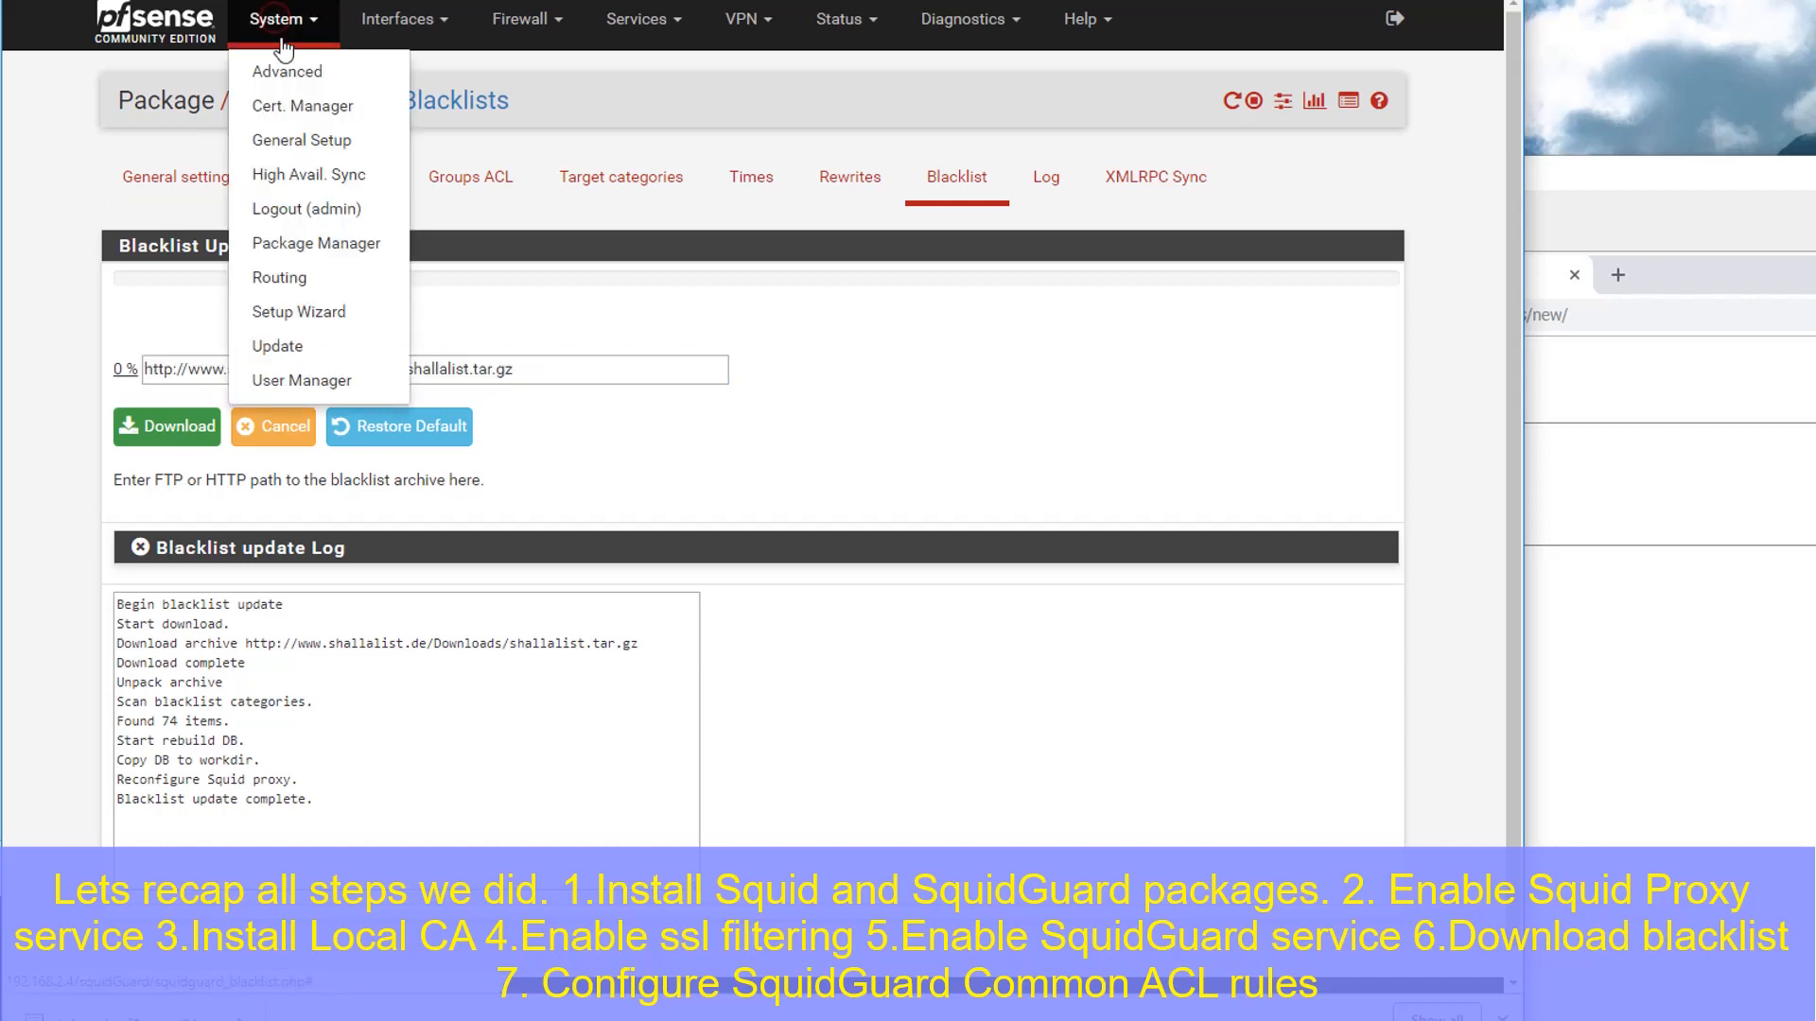
{"action": "left_click", "coordinate": [974, 21]}
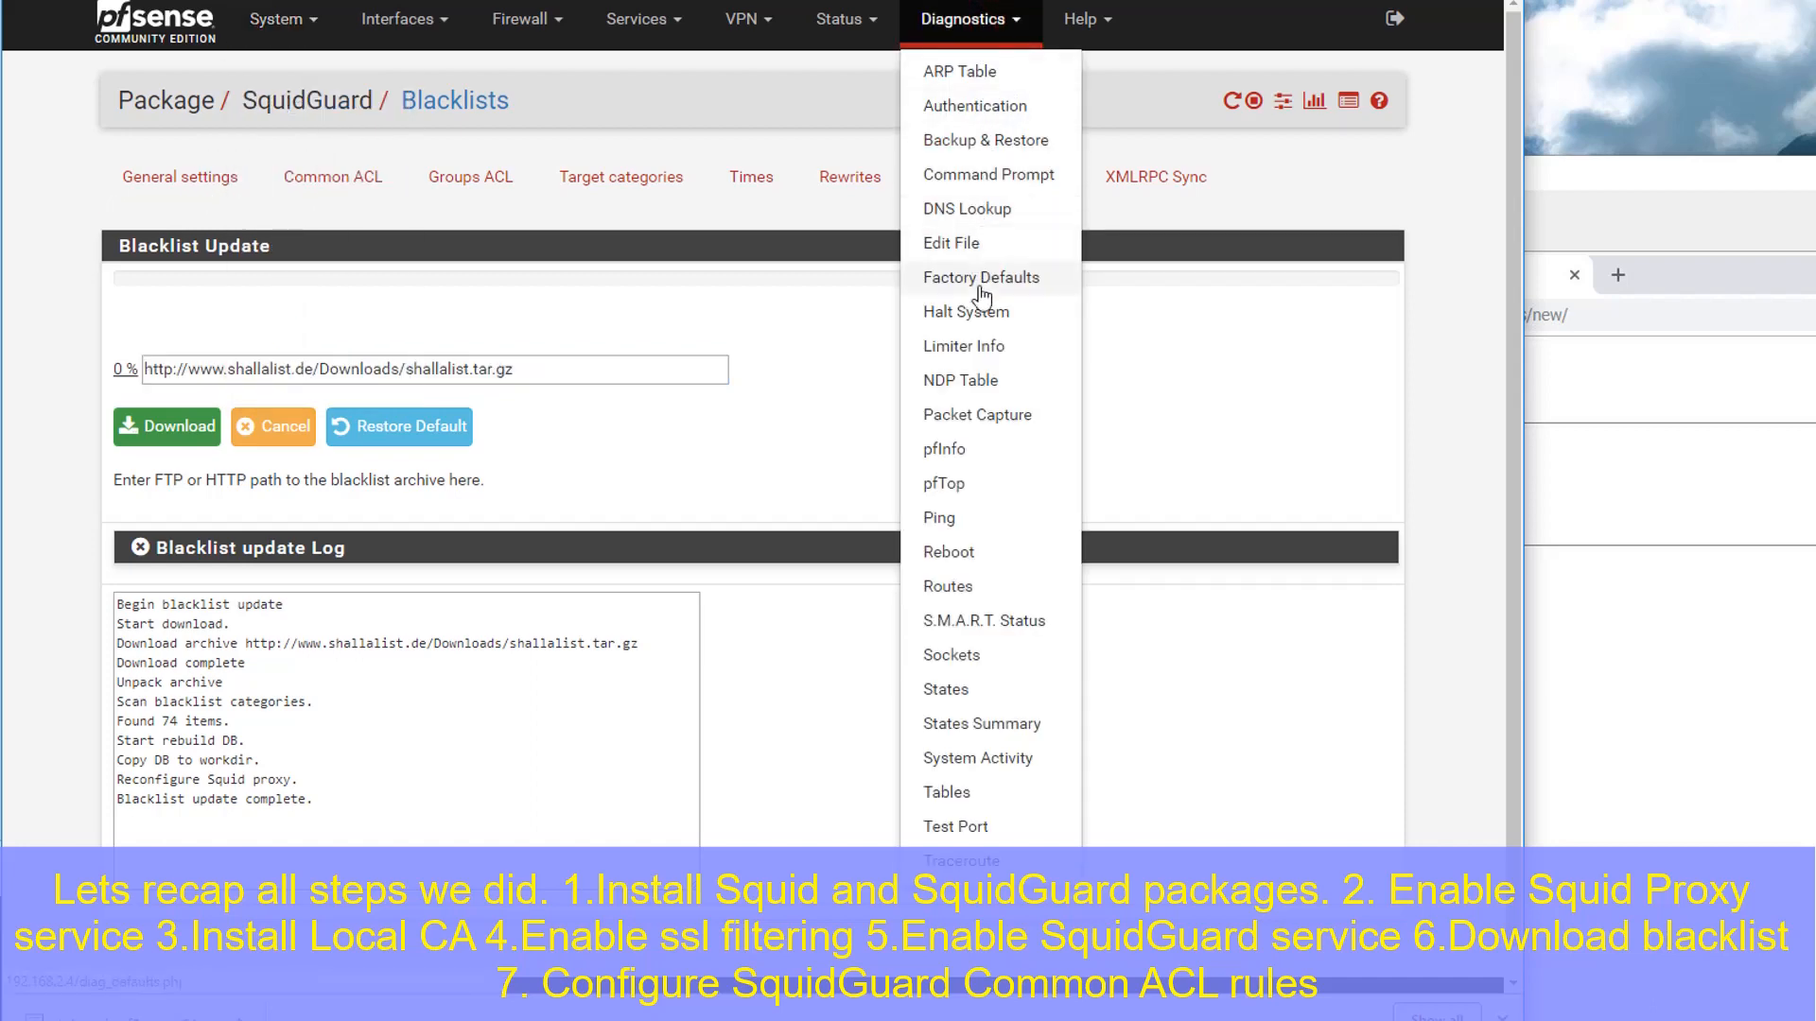
{"action": "left_click", "coordinate": [979, 725]}
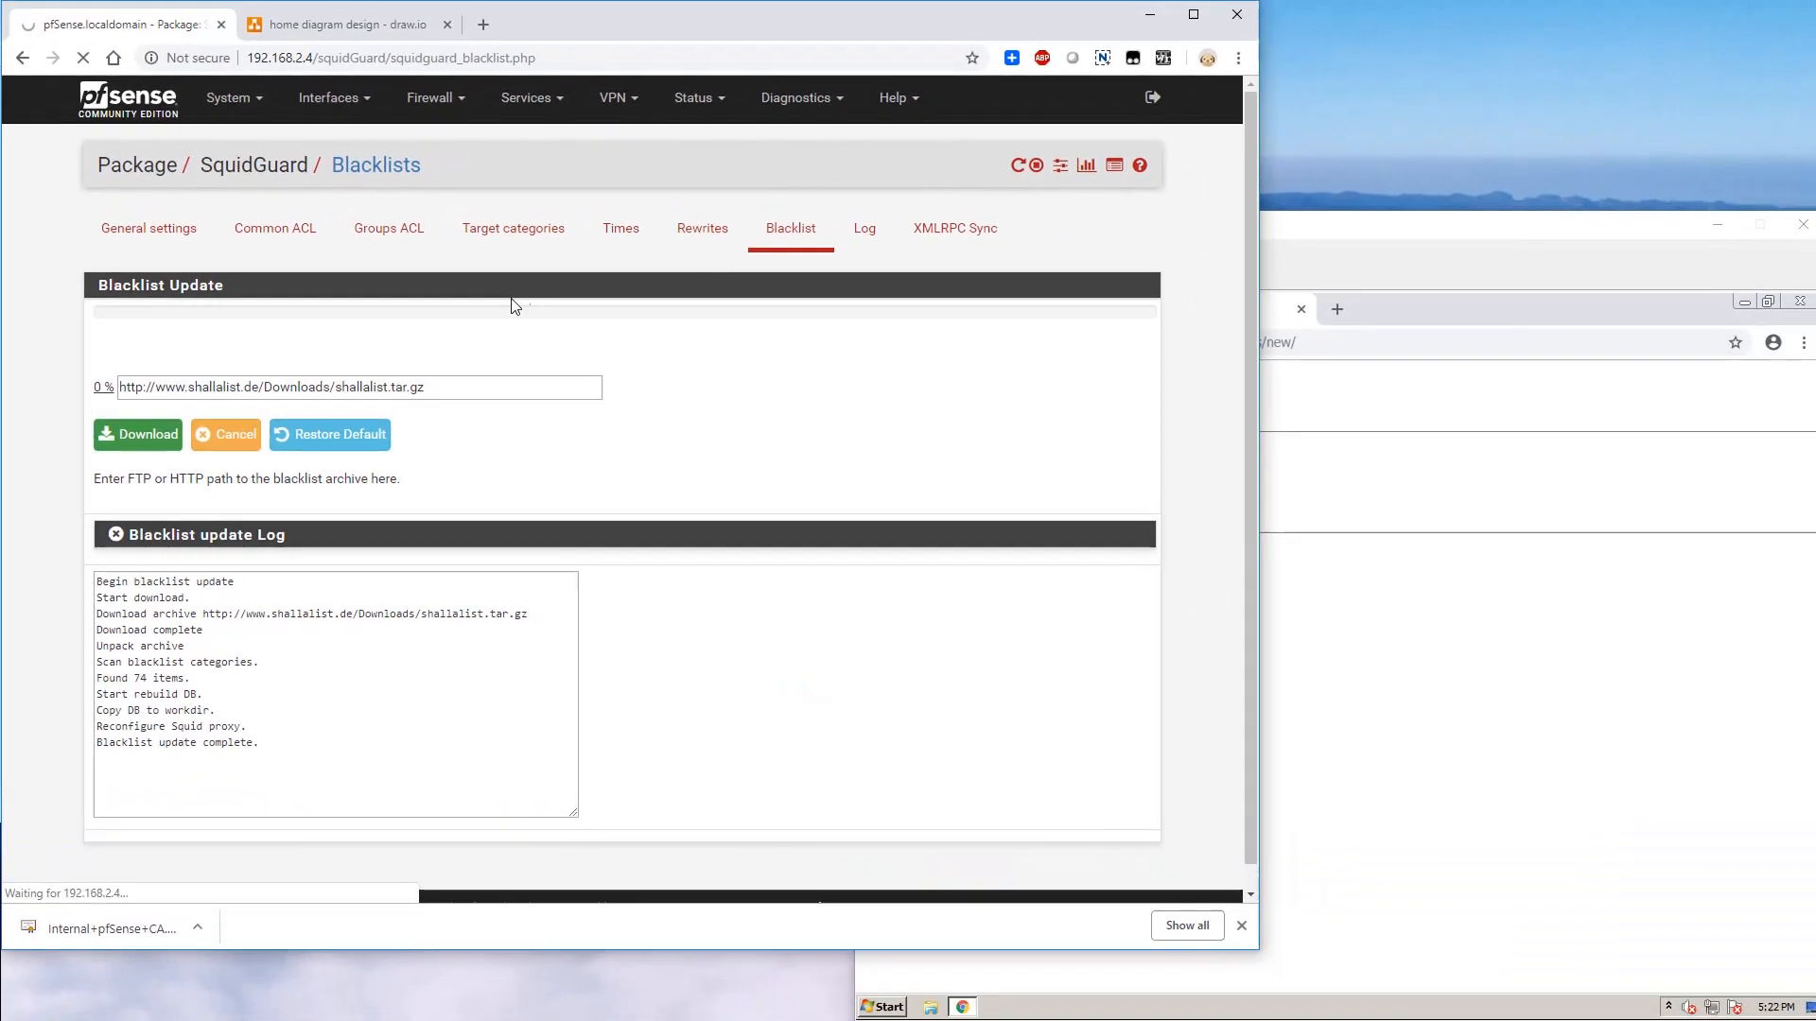